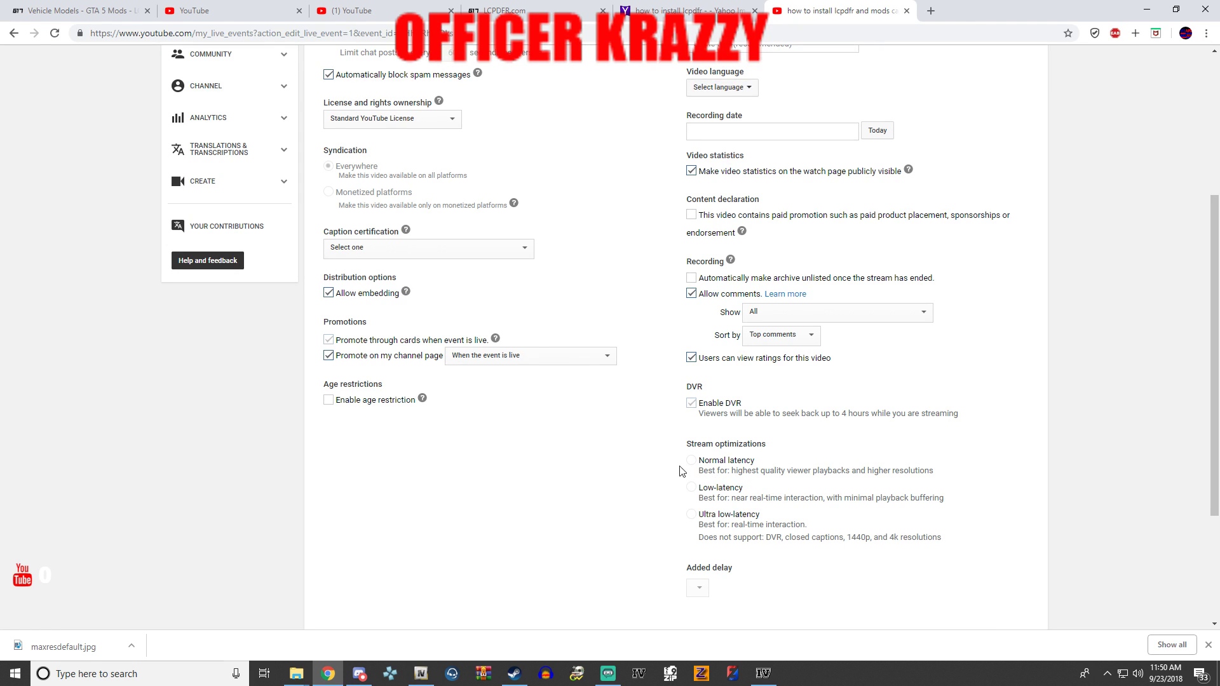
- Open the live dashboard of the stream "how to install lcpdfr and mods cars weapons exc"
scroll(577, 435, up, 4)
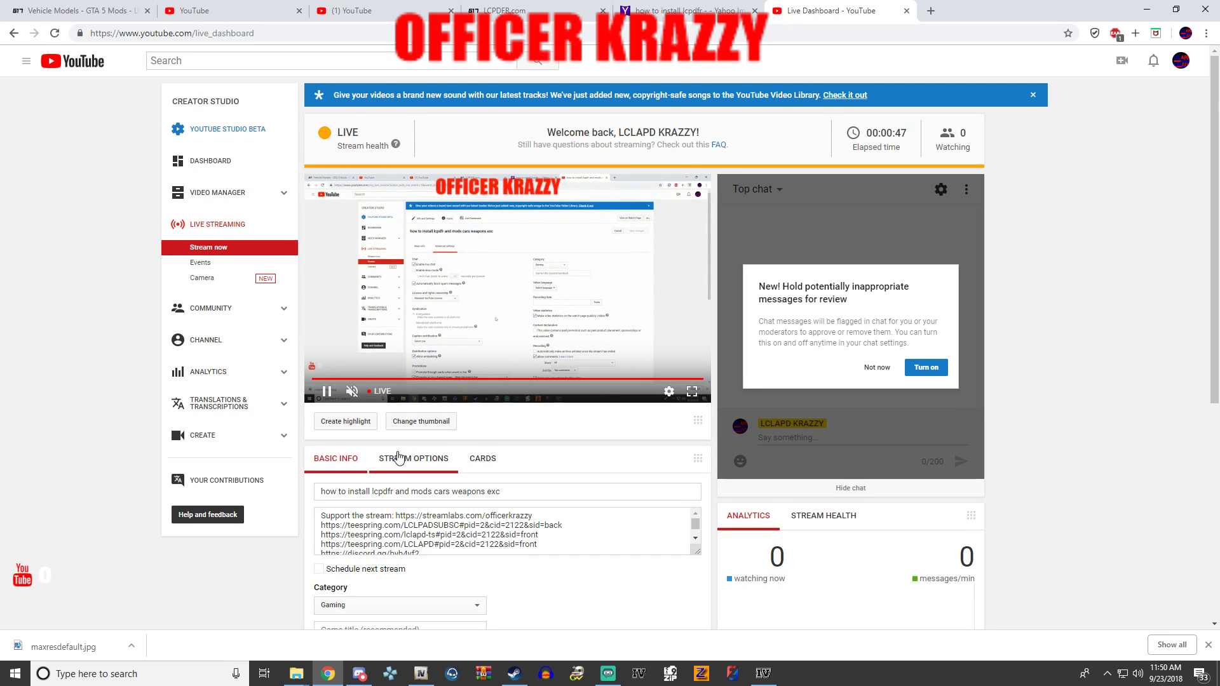
click(428, 427)
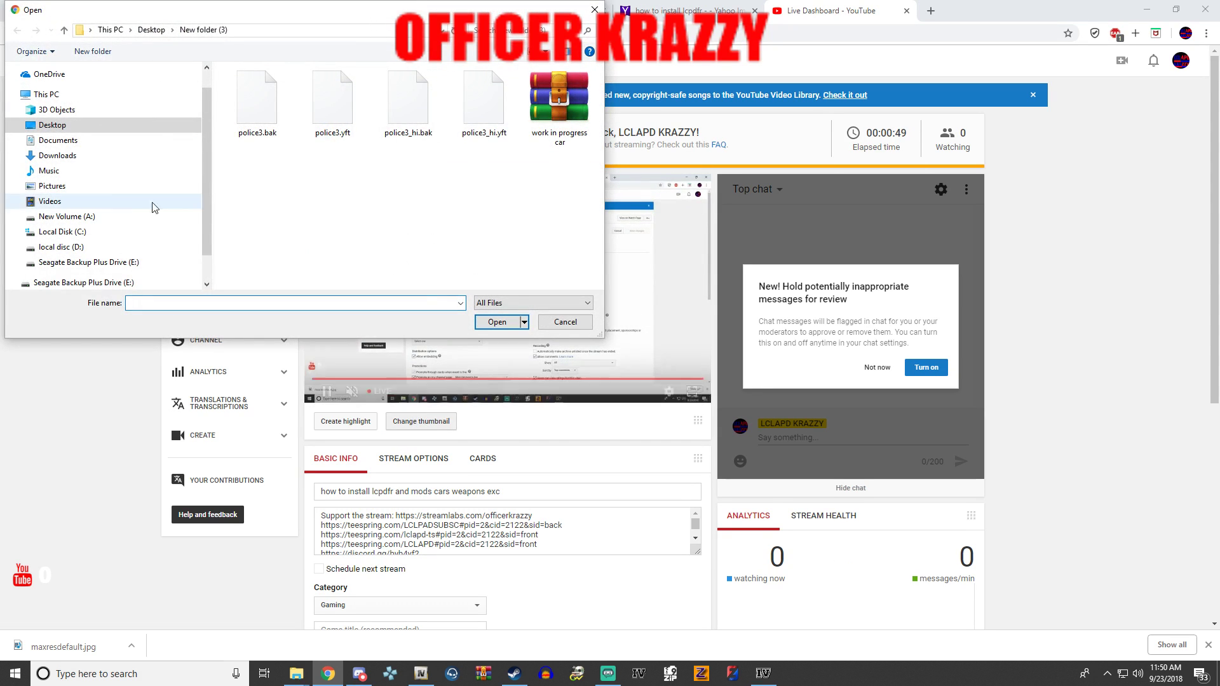
scroll(495, 191, down, 5)
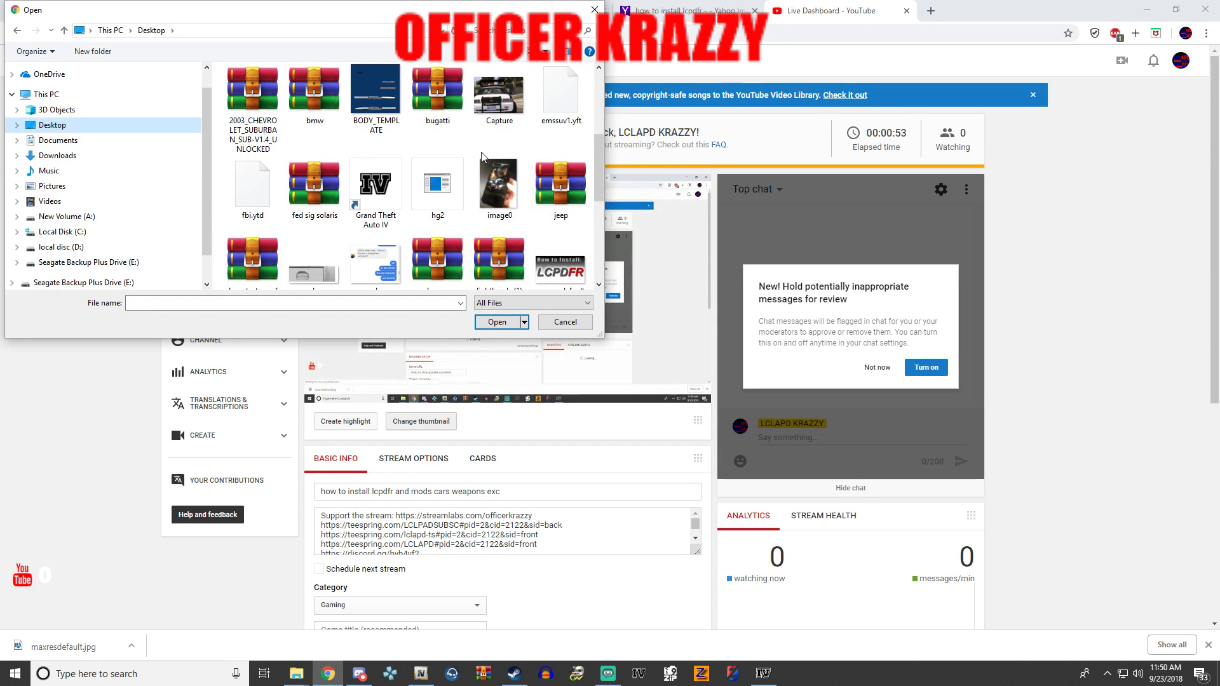
scroll(438, 165, down, 3)
scroll(430, 160, down, 1)
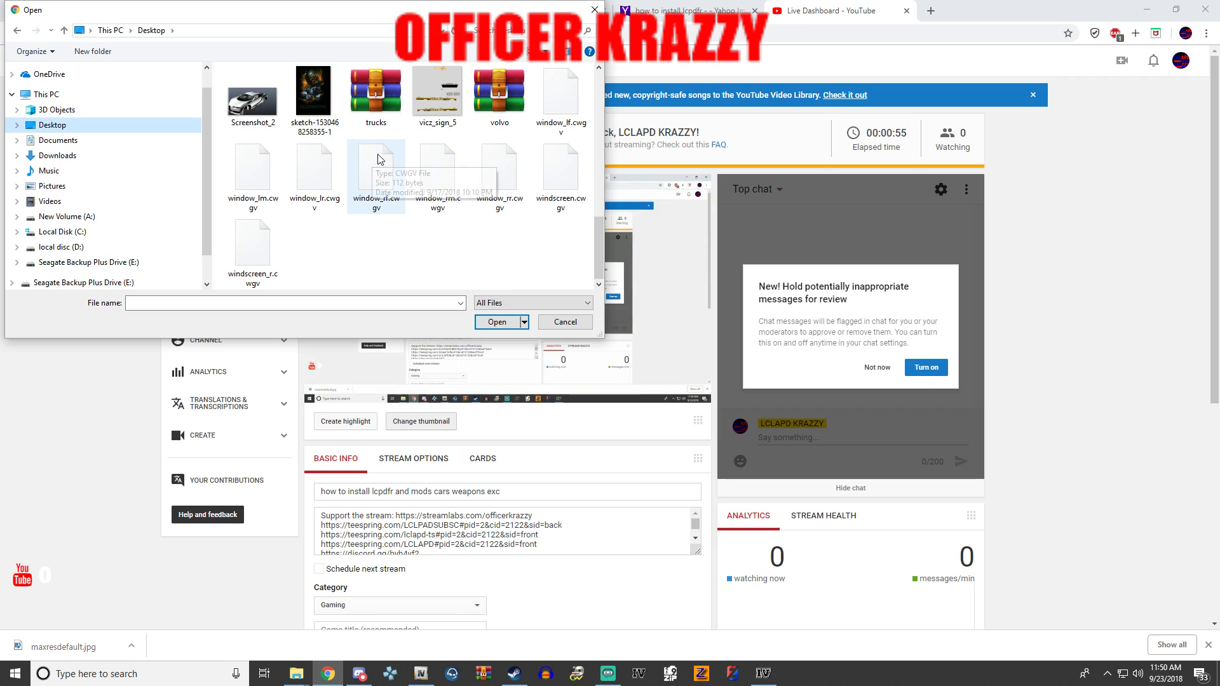
scroll(376, 159, up, 8)
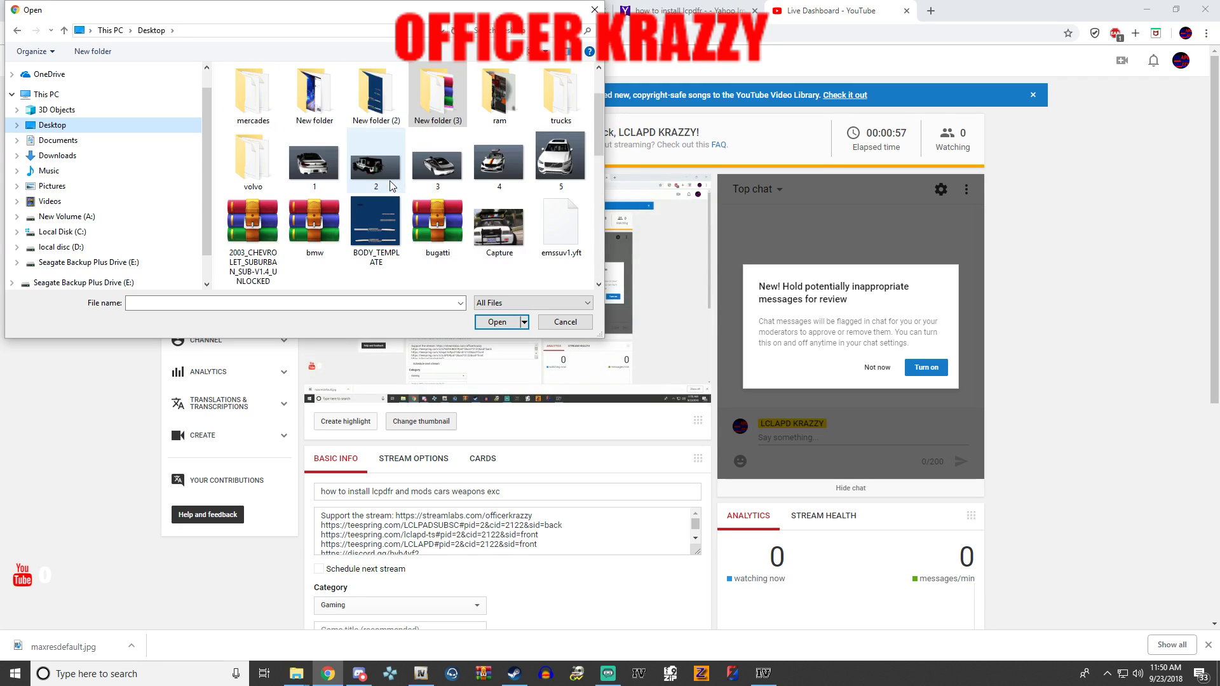
scroll(394, 191, up, 1)
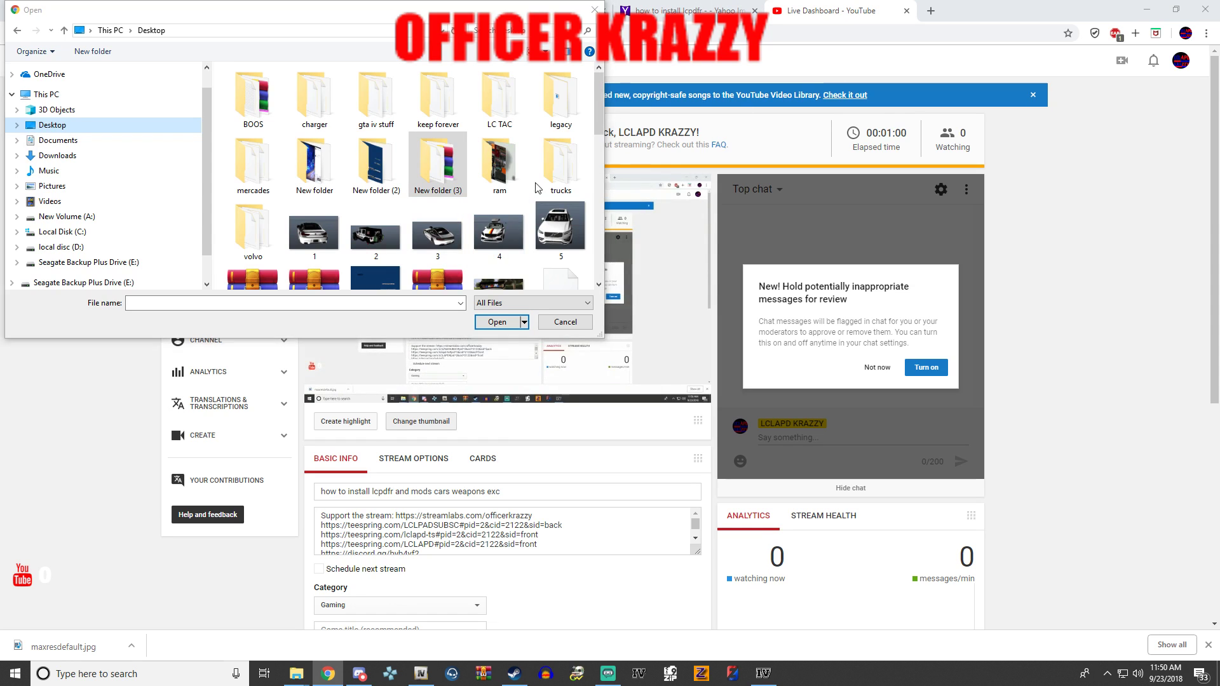
click(54, 186)
scroll(433, 147, down, 8)
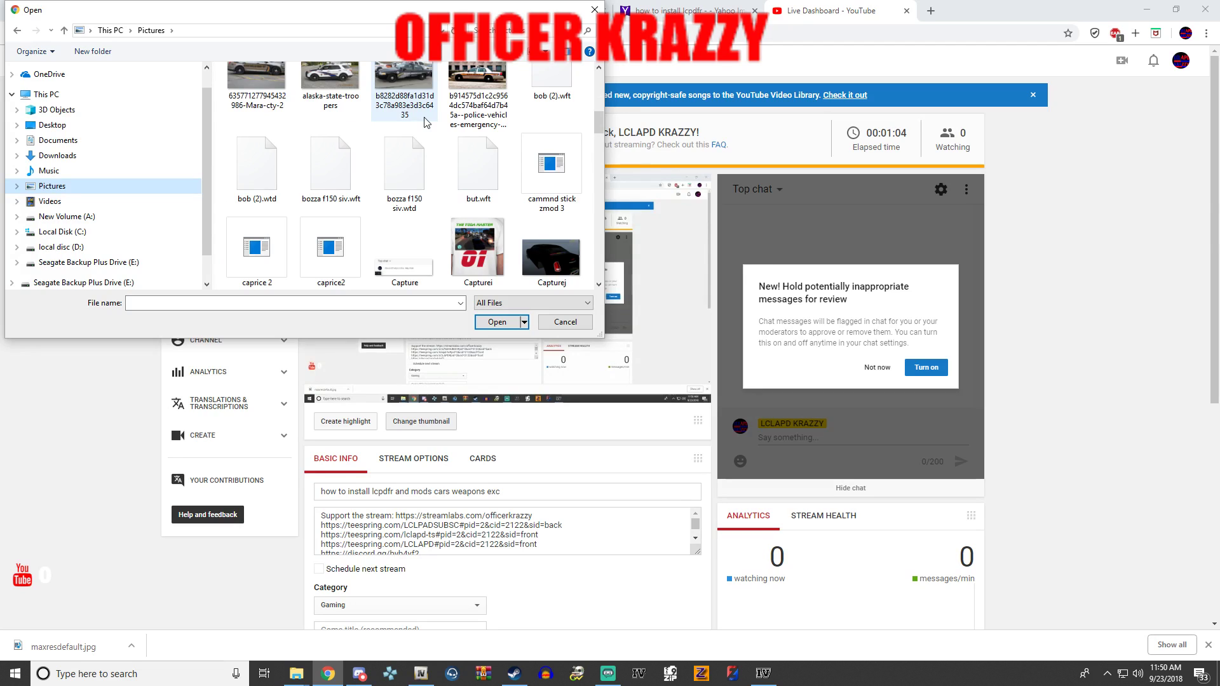
scroll(424, 122, down, 6)
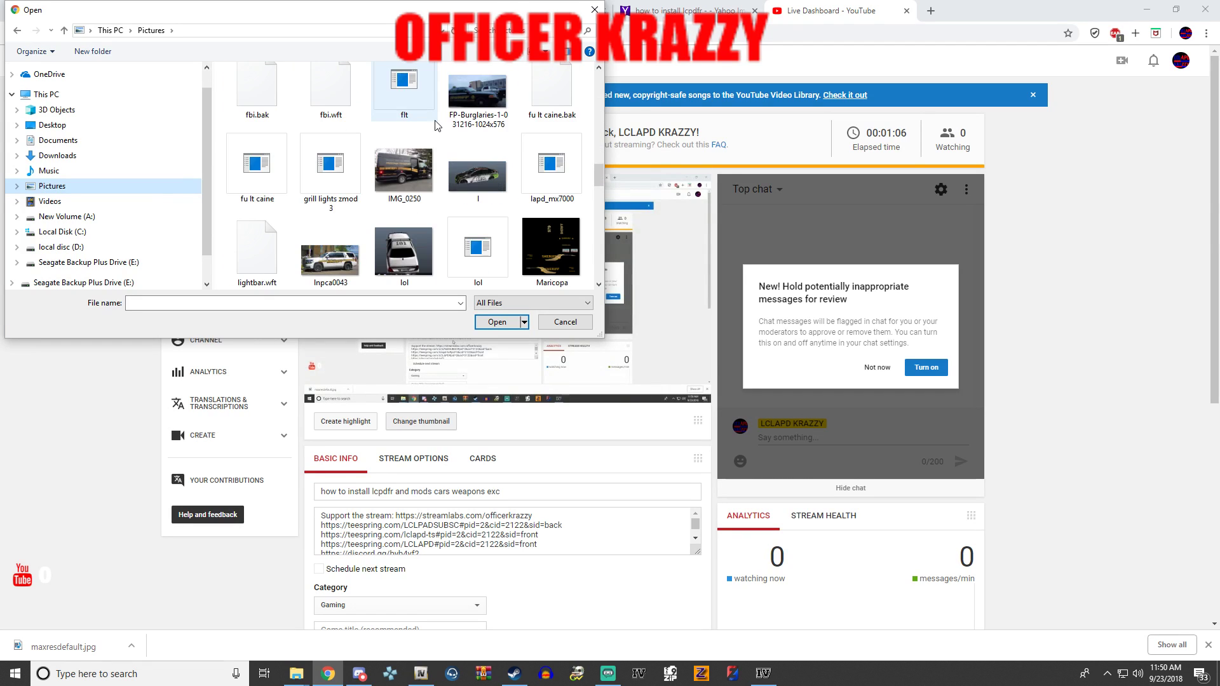
scroll(448, 136, down, 9)
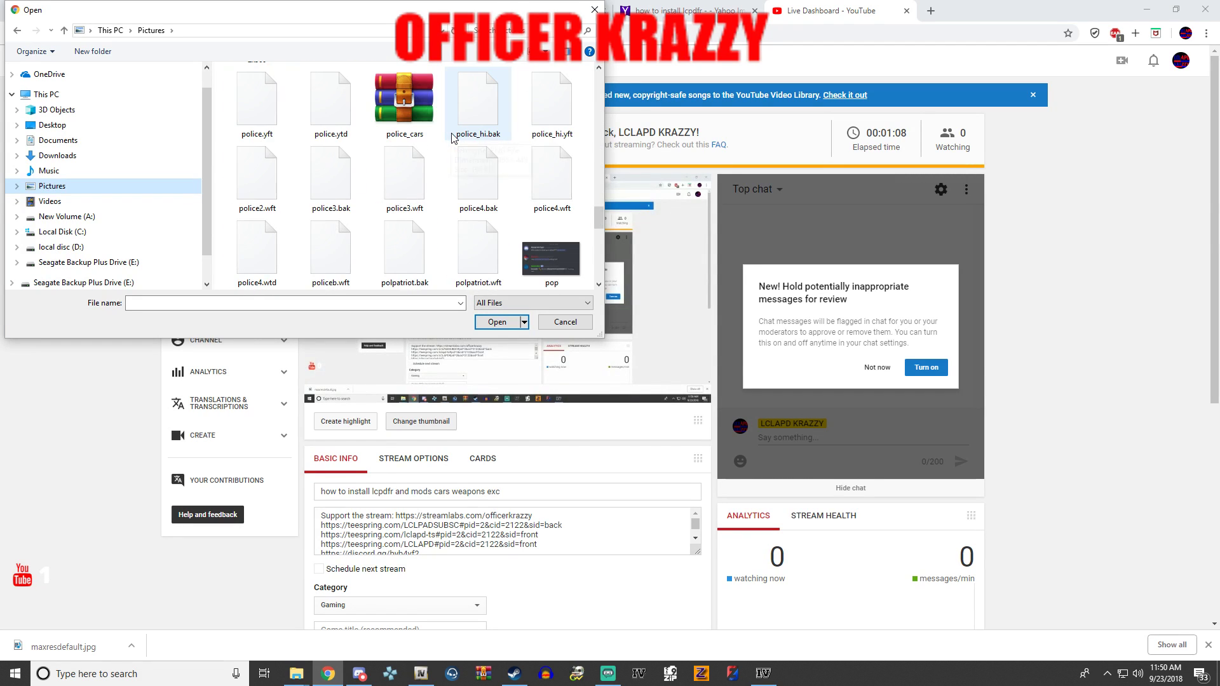
scroll(453, 138, down, 10)
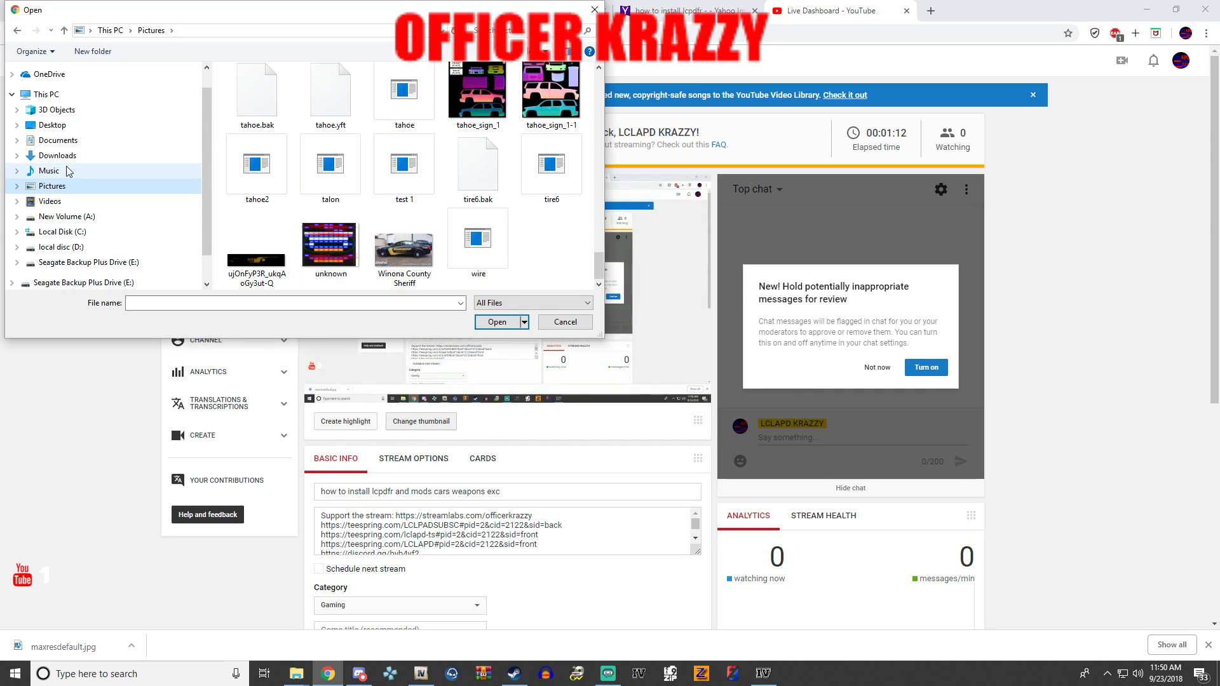
click(594, 9)
- Save the "How to Install: LCPDFR" image from the Yahoo image results to the Desktop as a JPEG named maxresdefault (1)
click(673, 11)
right_click(492, 286)
click(530, 309)
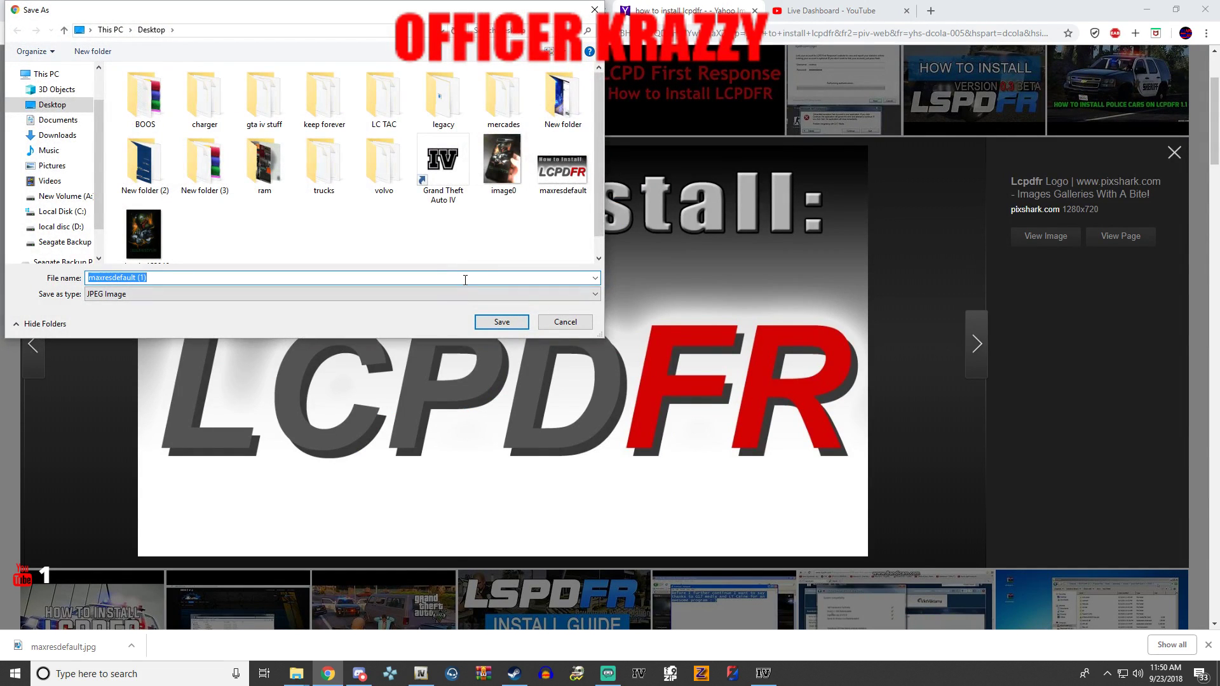
click(486, 321)
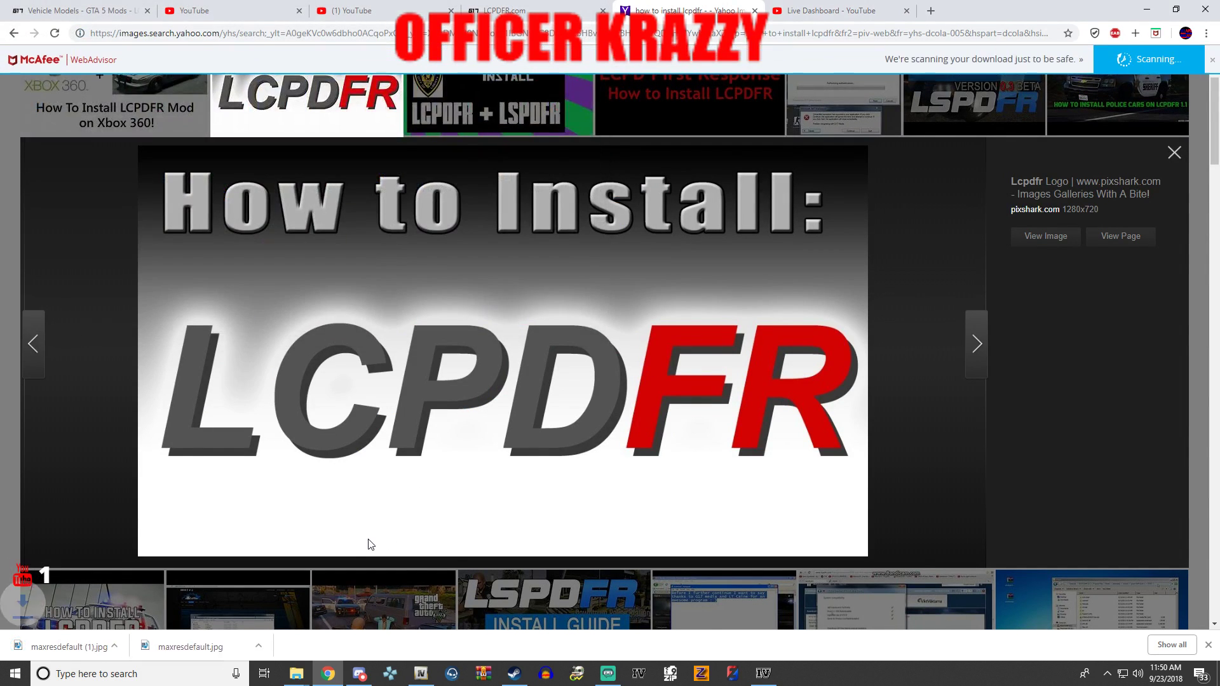
mouse_move(358, 678)
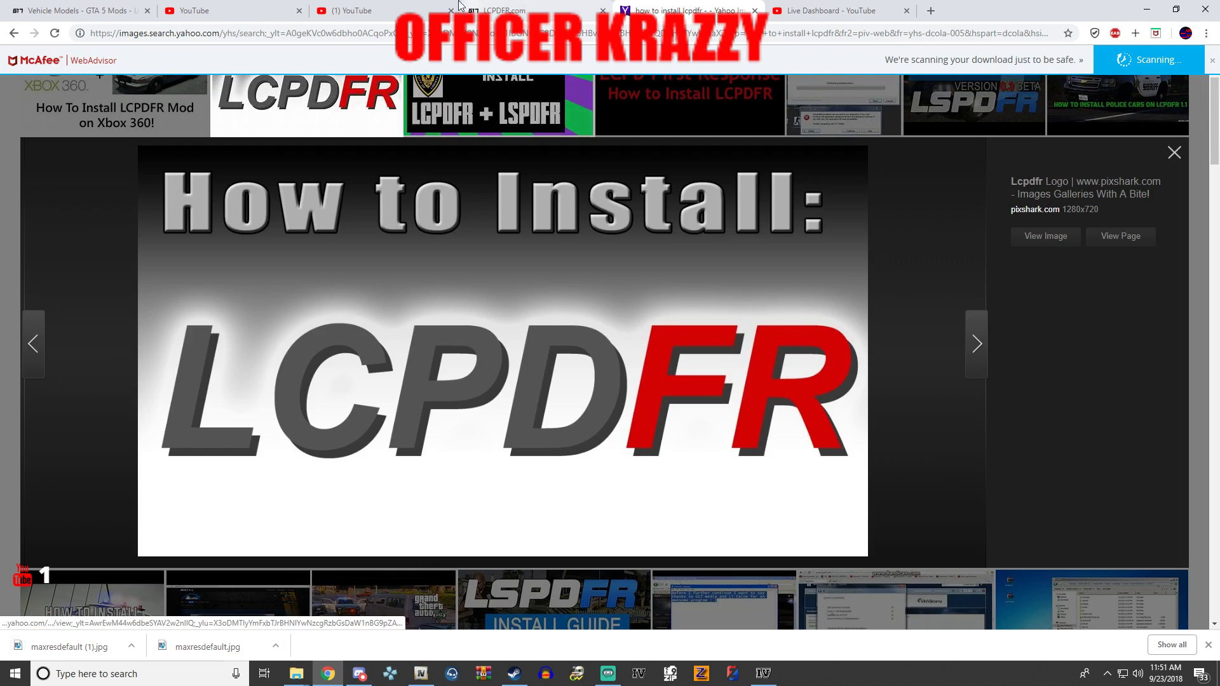
- Return to the live dashboard and upload the Desktop image maxresdefault as the stream's thumbnail
click(228, 8)
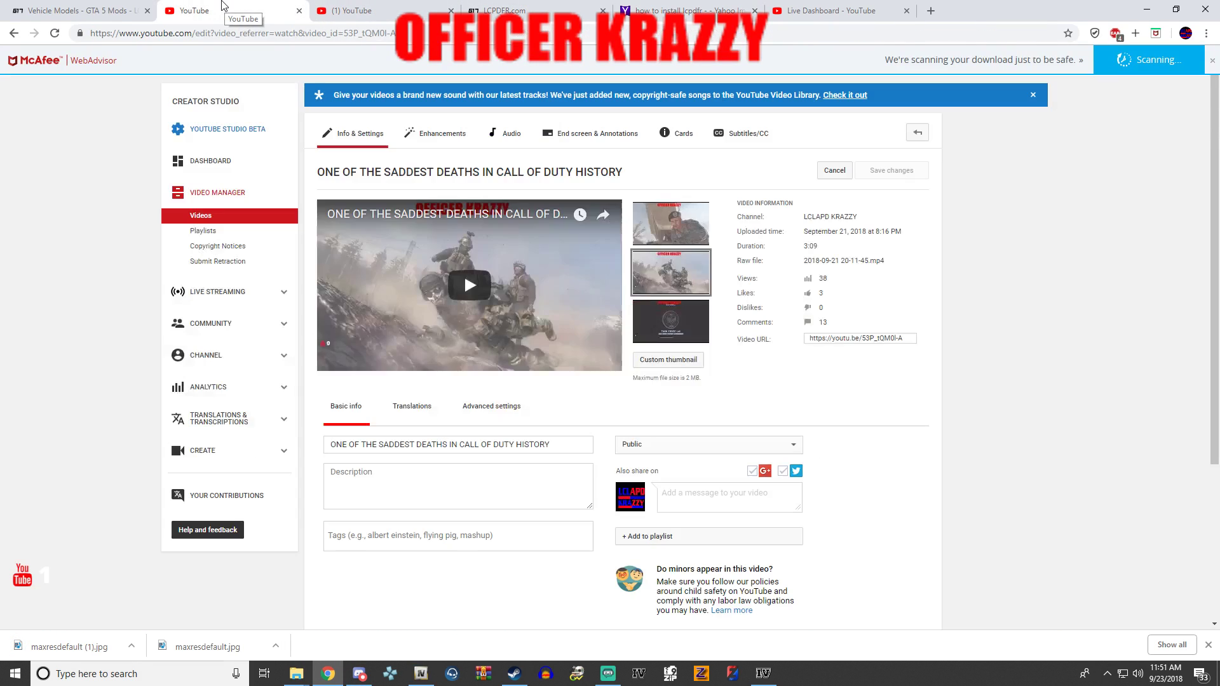
click(375, 11)
click(826, 11)
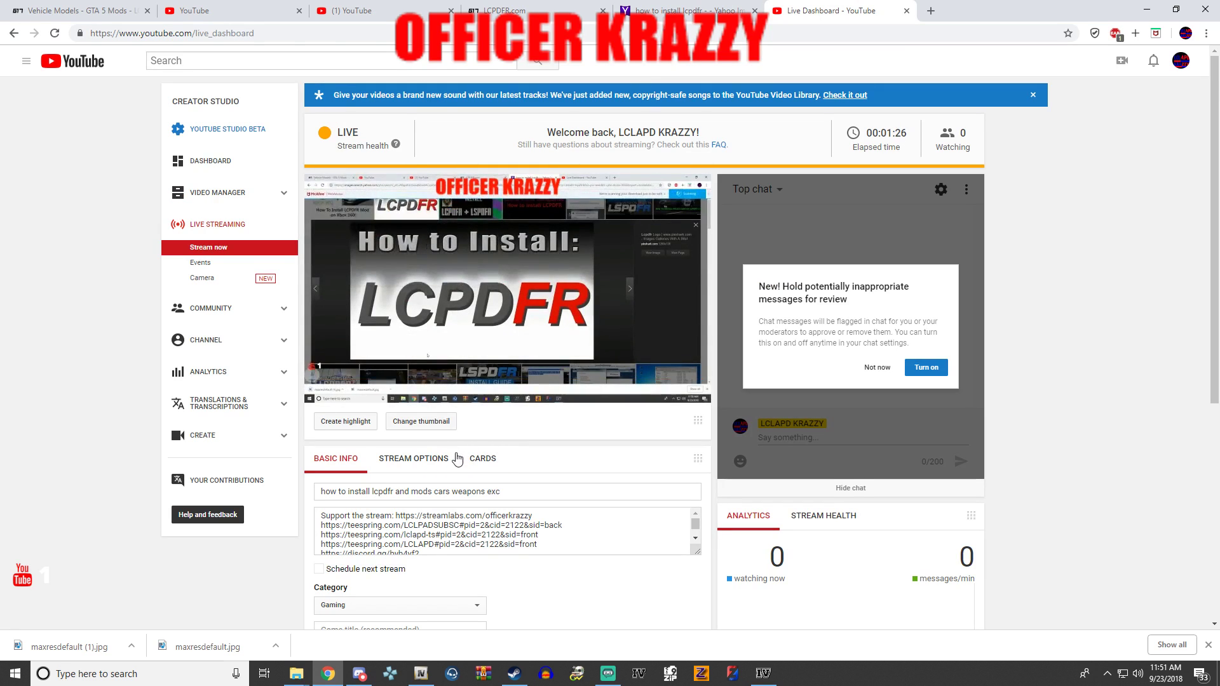
click(451, 422)
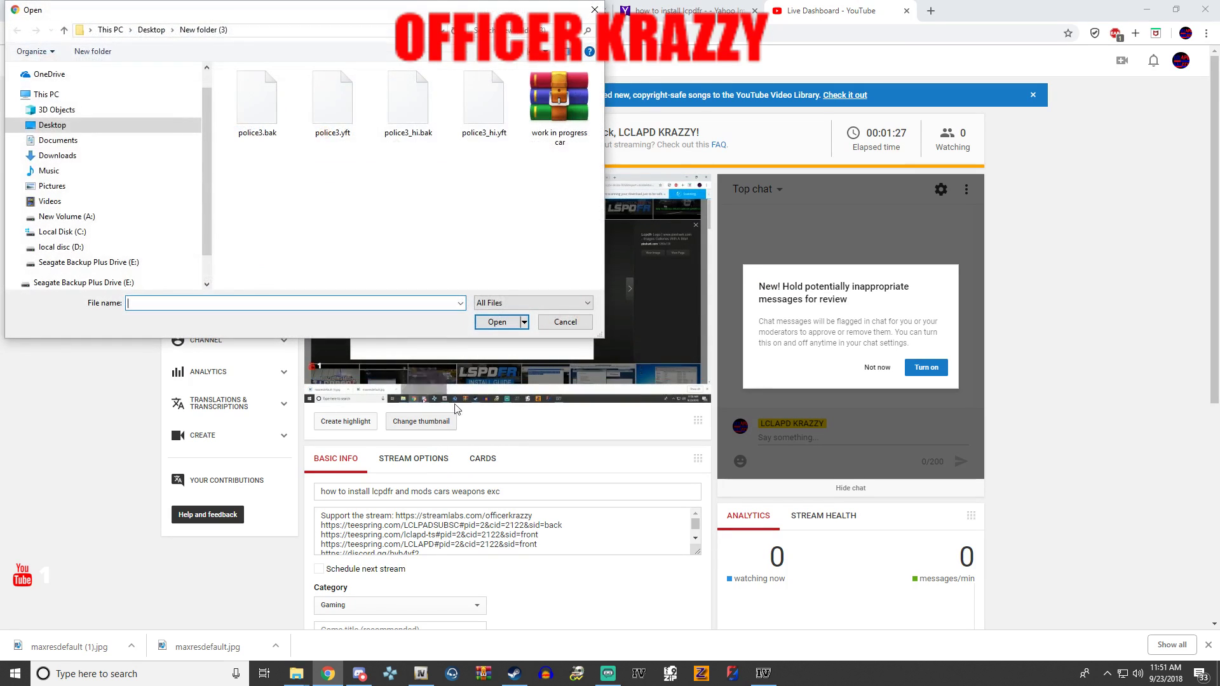
click(99, 130)
scroll(436, 175, down, 2)
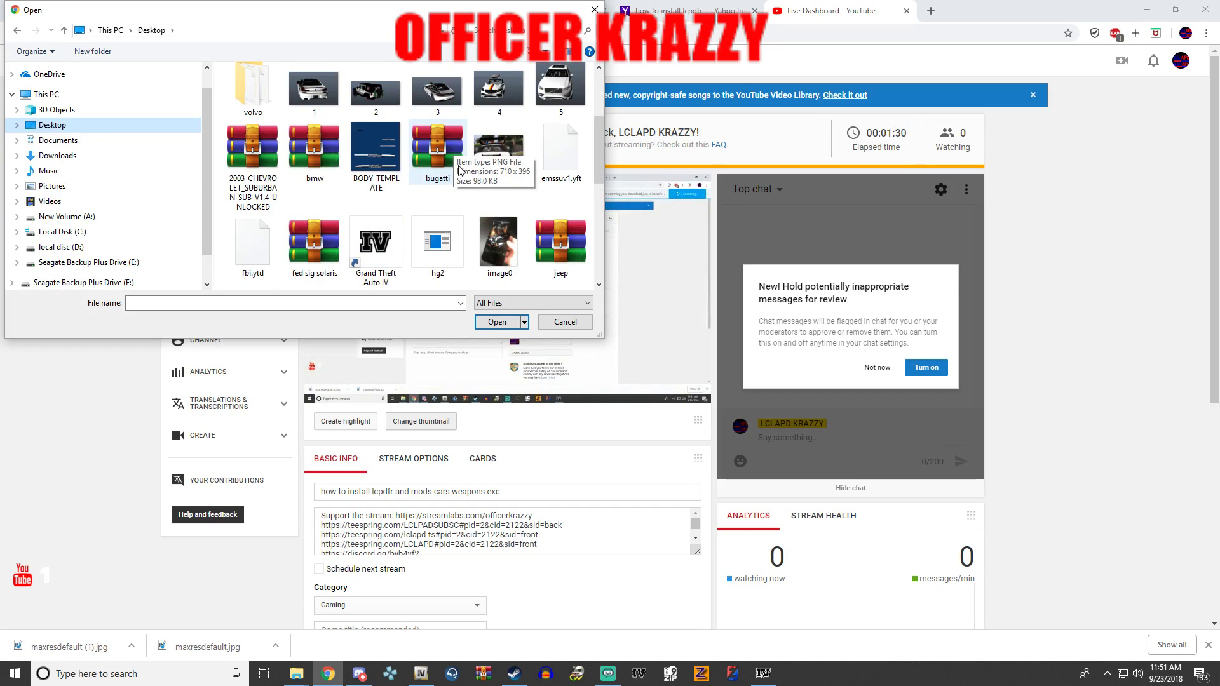
scroll(298, 248, down, 3)
double_click(252, 251)
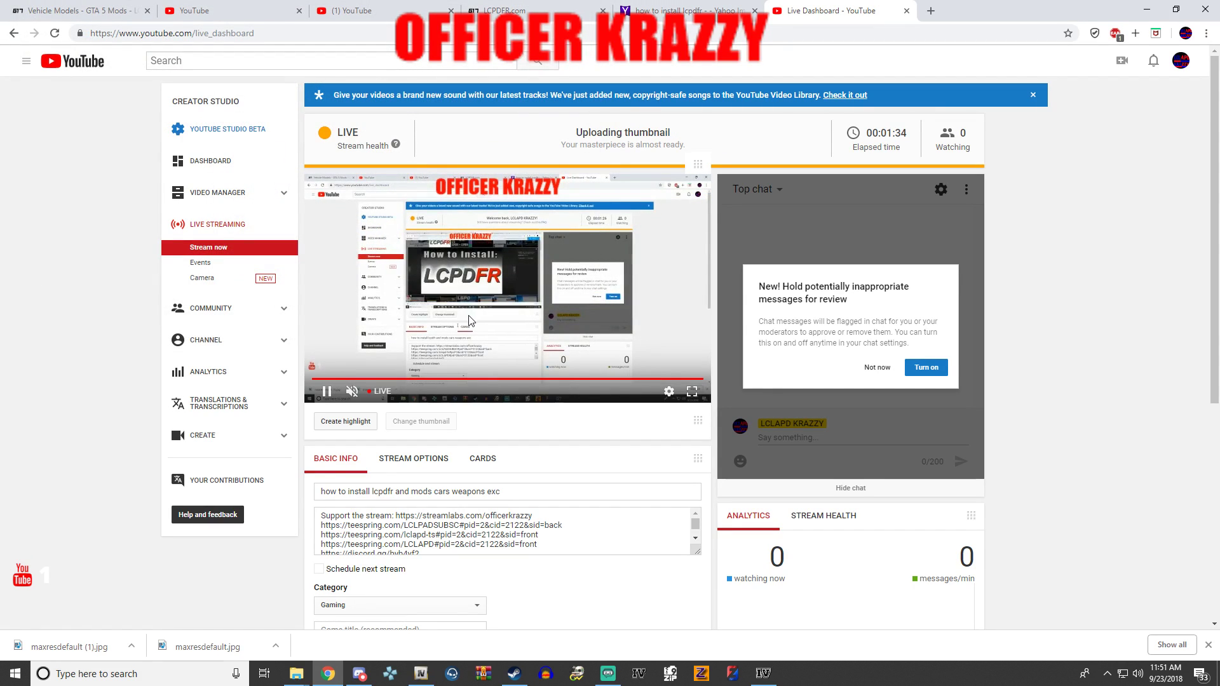
- Decline holding potentially inappropriate chat messages for review and upload maxresdefault as the stream thumbnail again
click(881, 367)
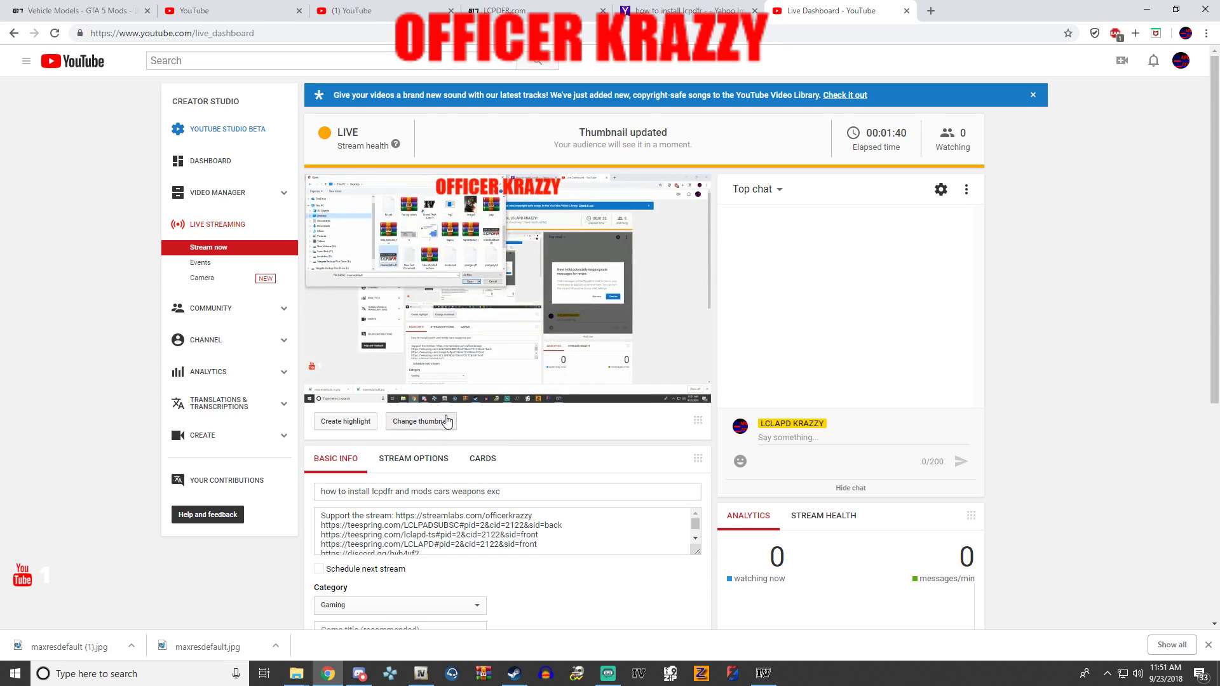
click(447, 421)
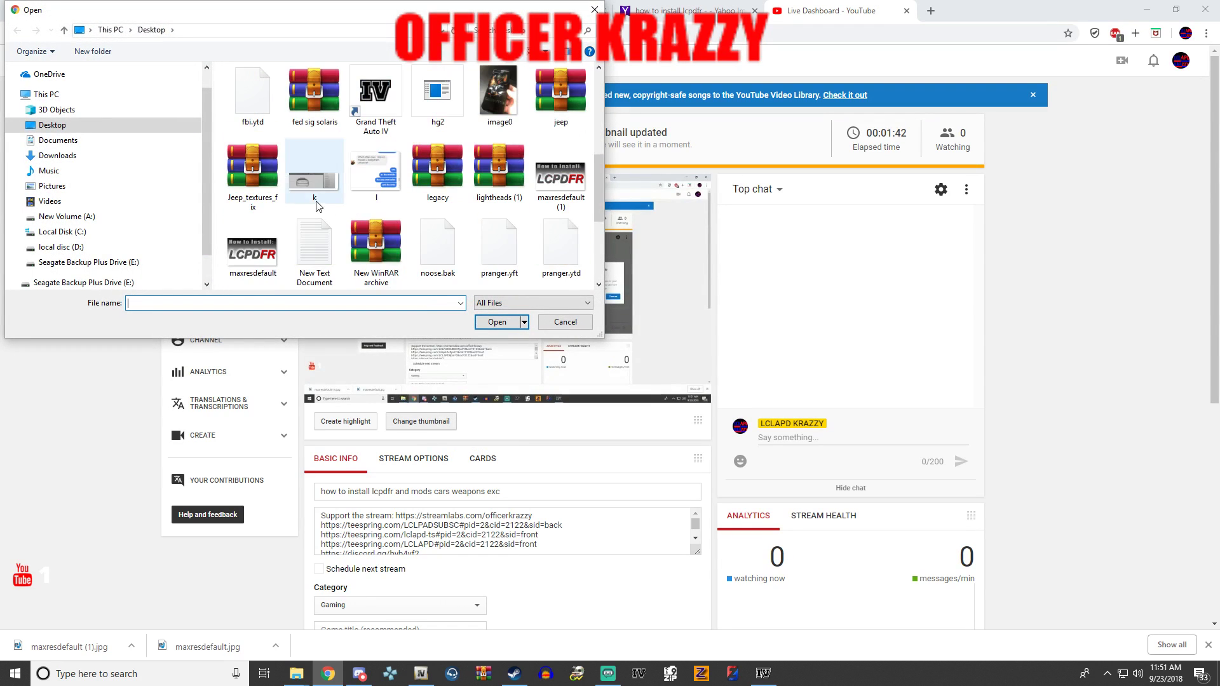
double_click(252, 250)
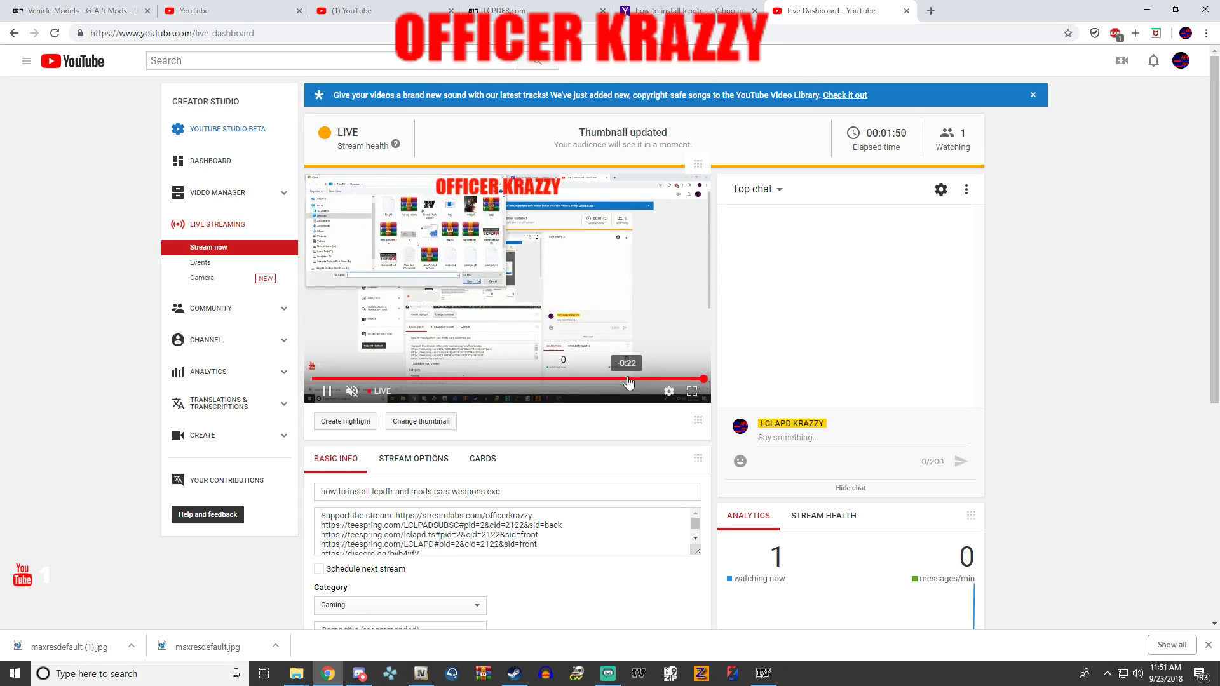
- Edit the stream from its watch page, set its privacy to Public, publish the change and reload the watch page
click(13, 33)
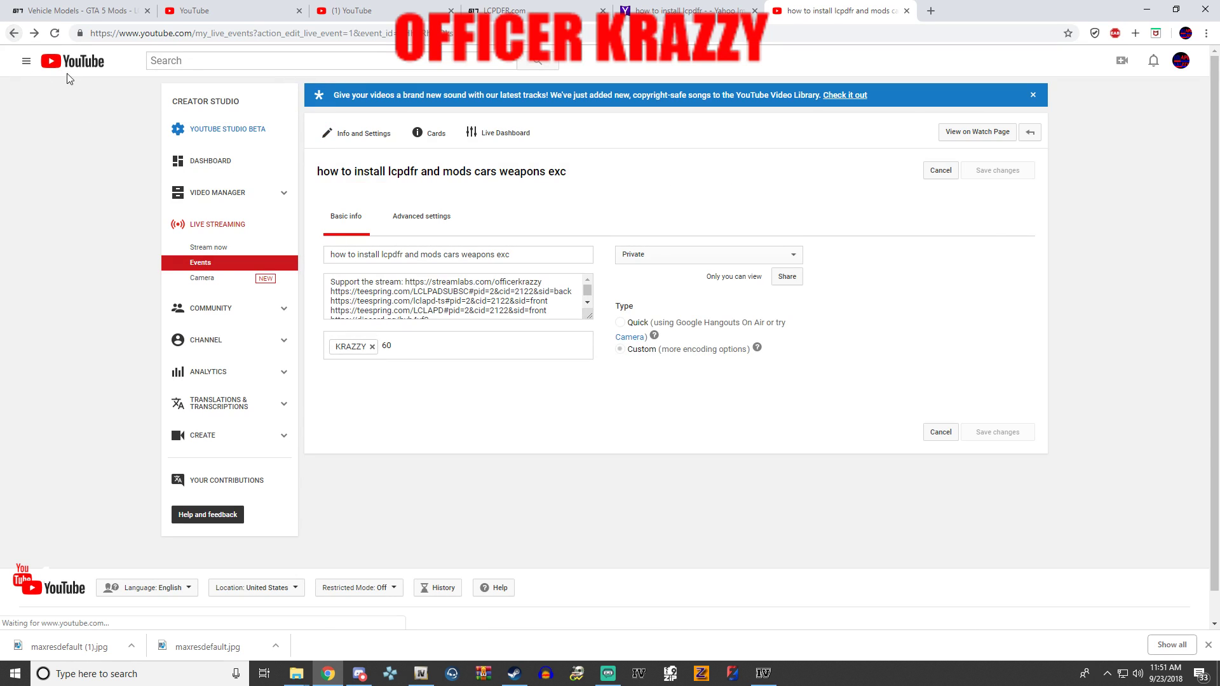
click(3, 32)
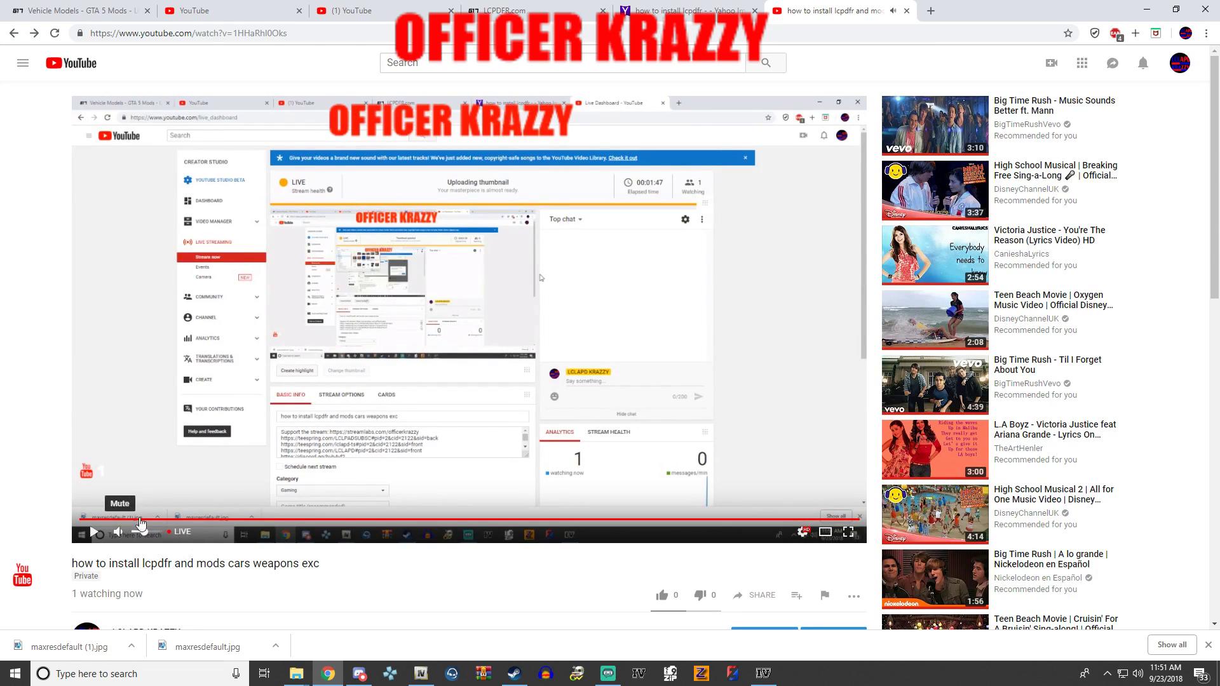
scroll(851, 524, down, 2)
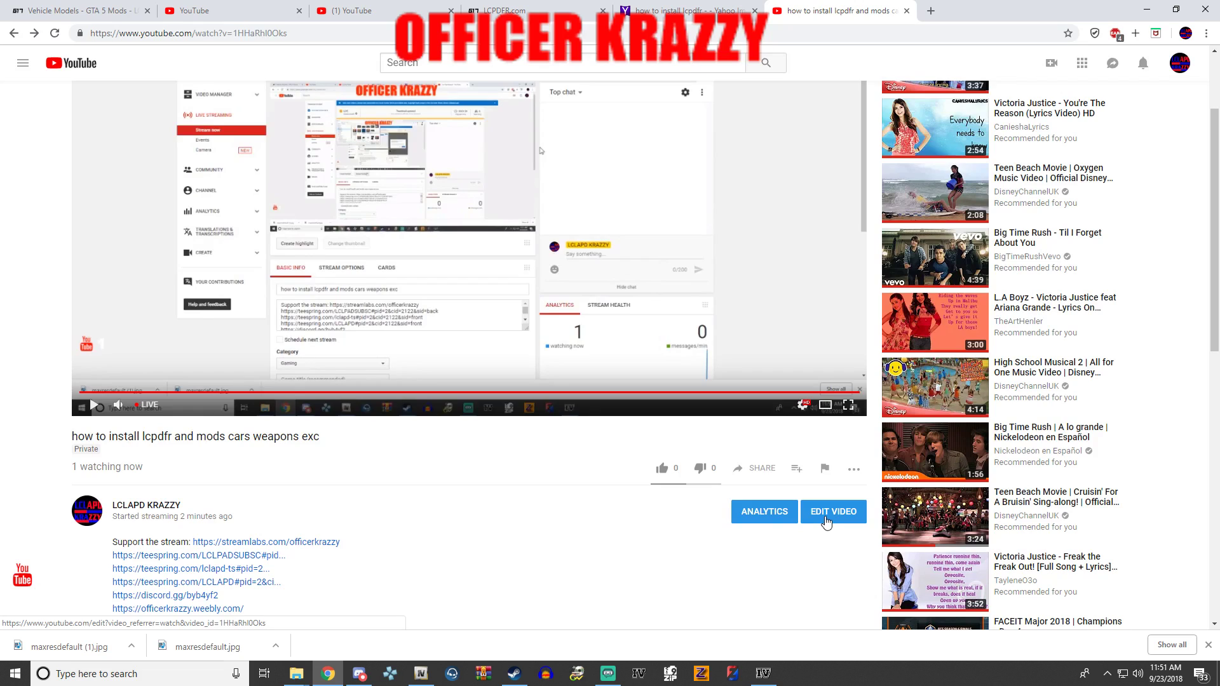
click(825, 519)
click(675, 255)
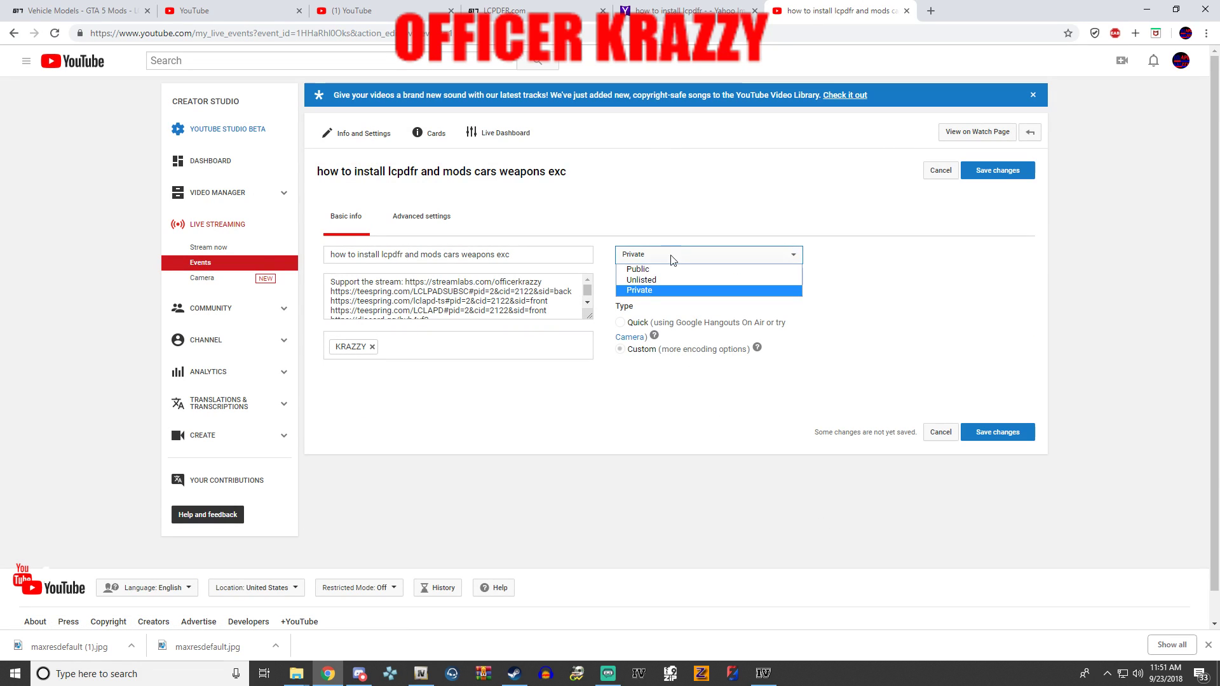
click(652, 268)
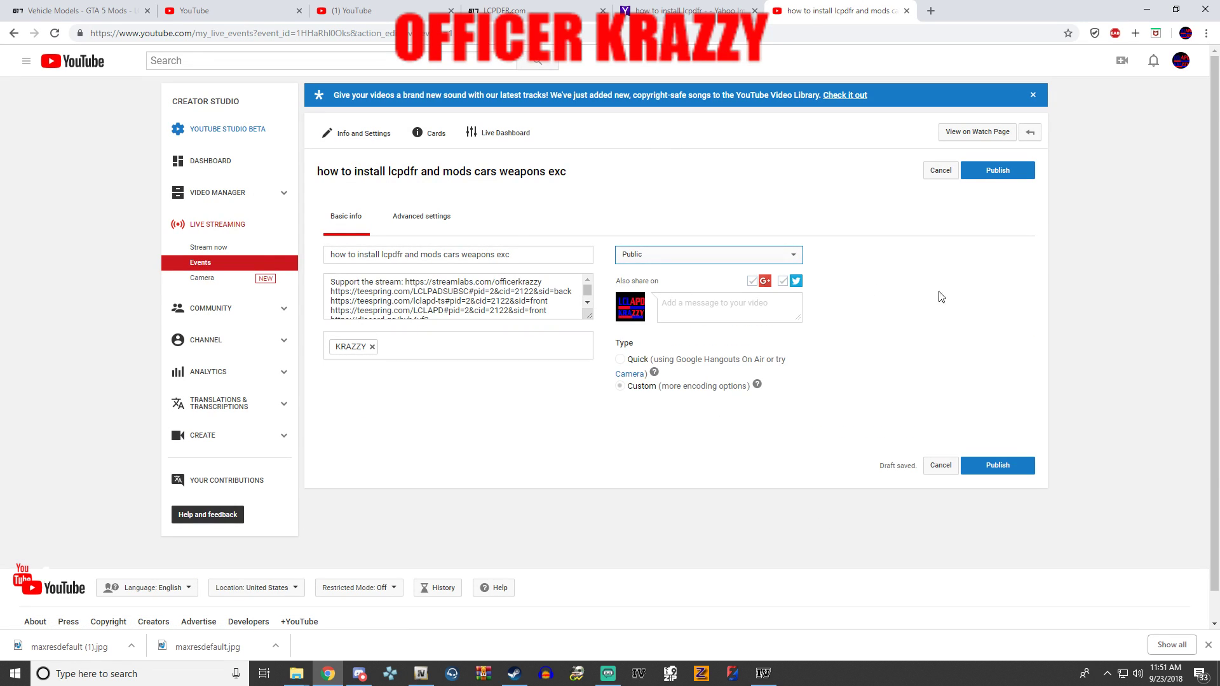
click(994, 173)
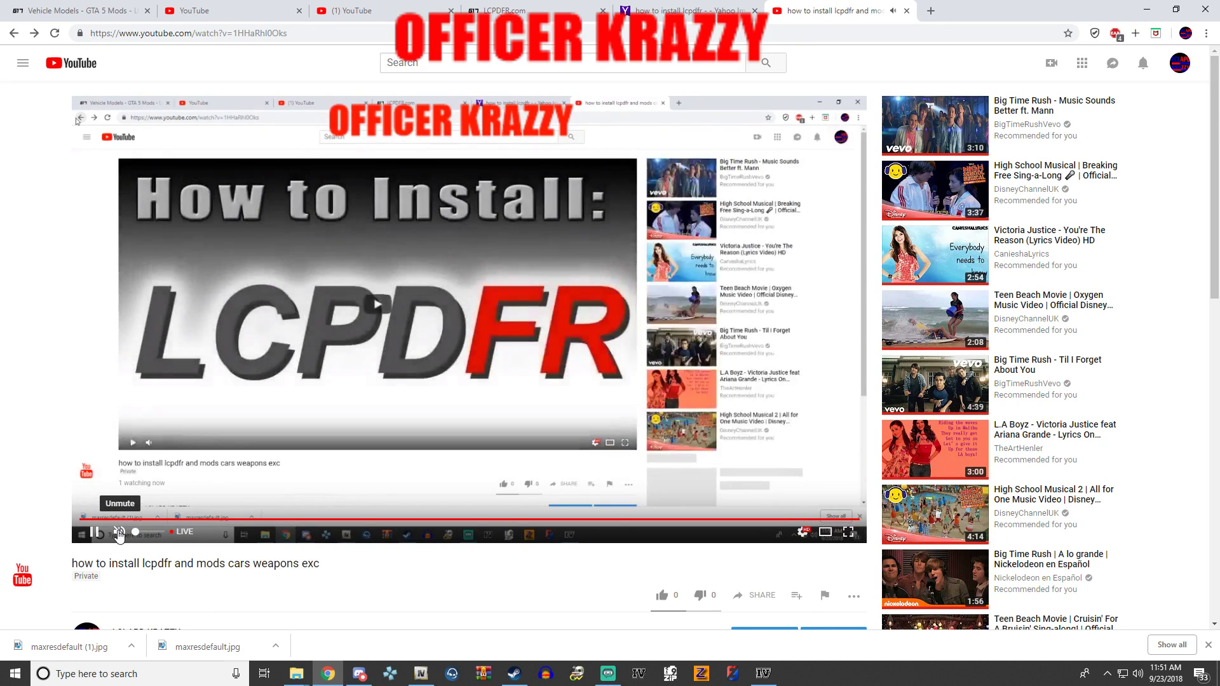
click(56, 36)
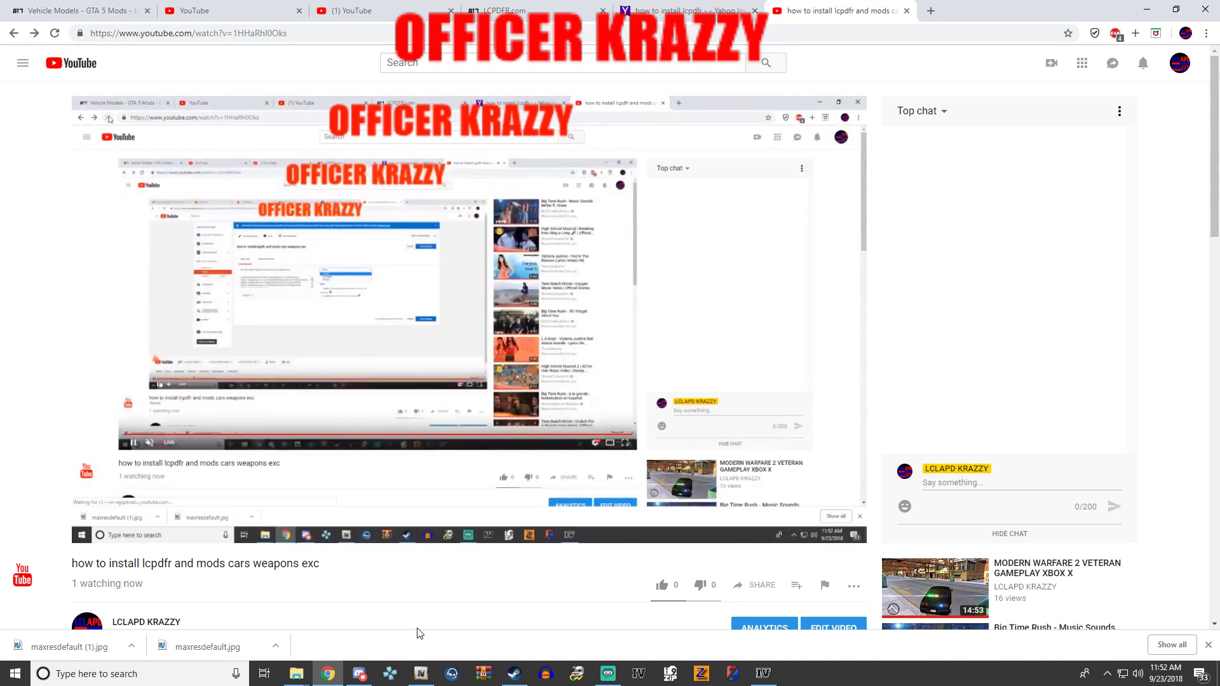
- Switch to Steam with the Grand Theft Auto IV library page
mouse_move(350, 670)
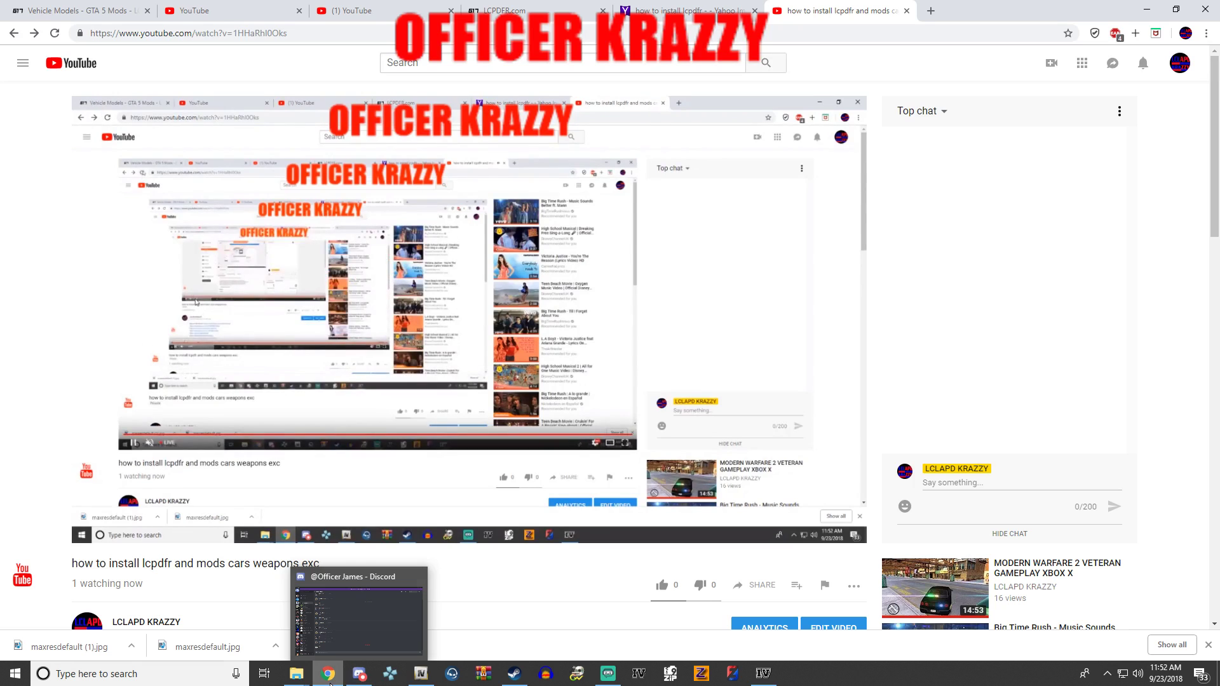
mouse_move(513, 677)
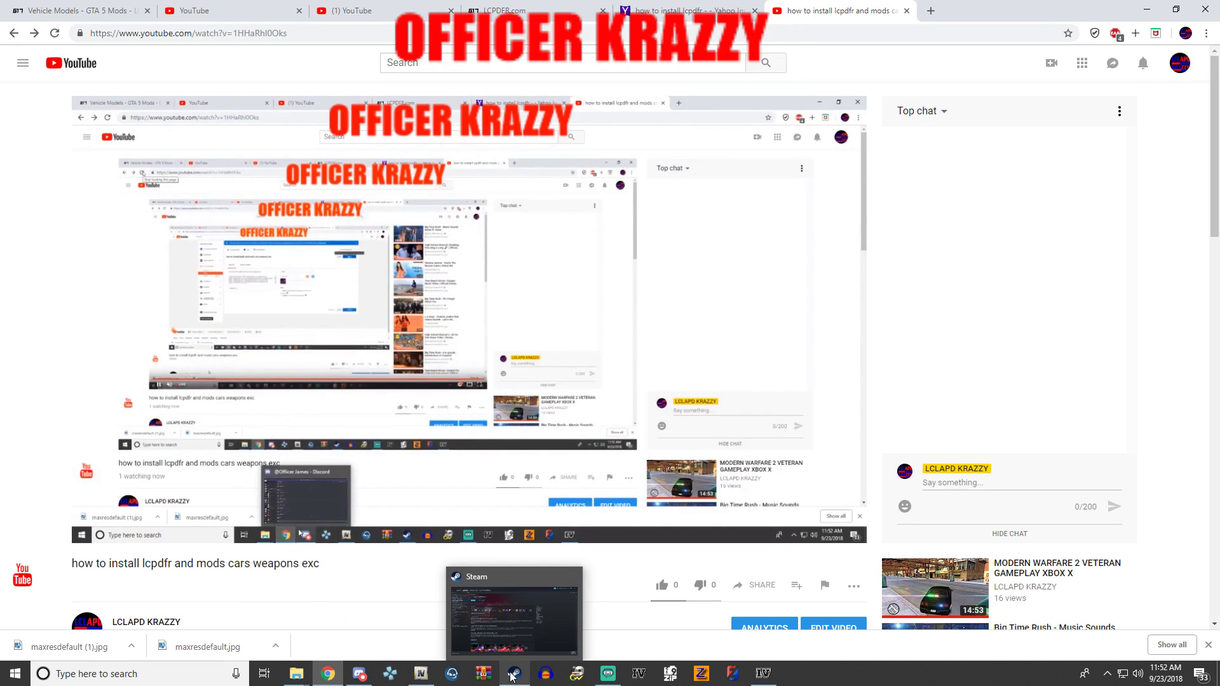
mouse_move(119, 535)
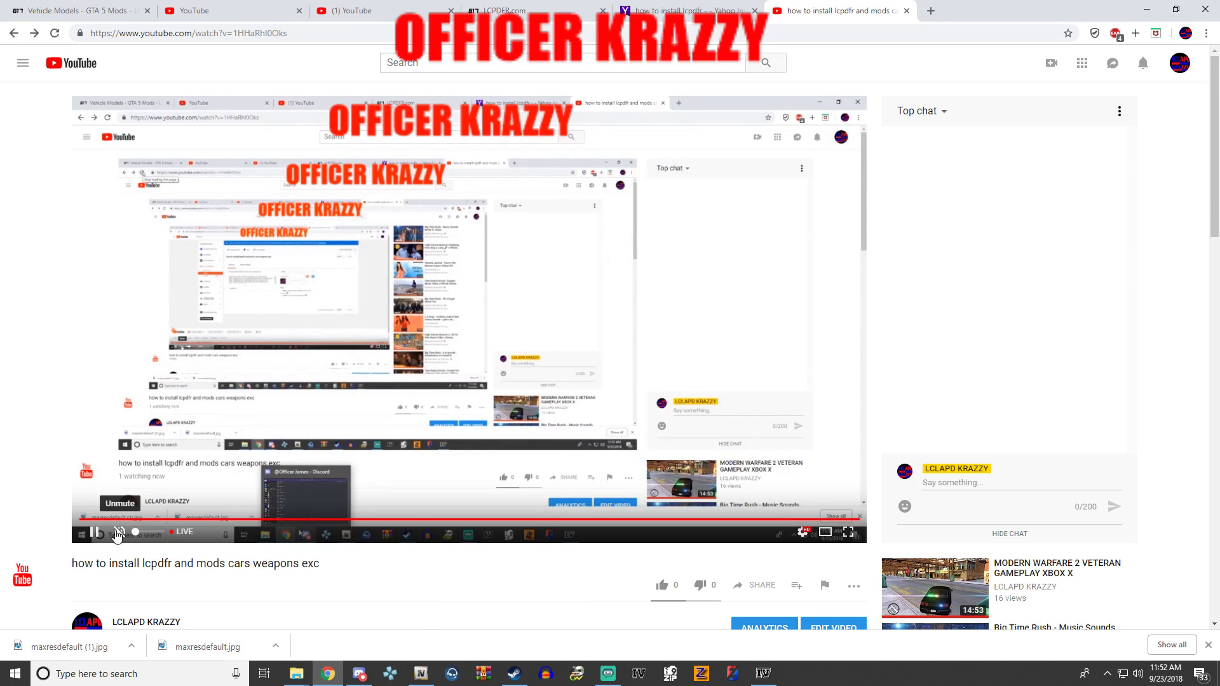
click(512, 607)
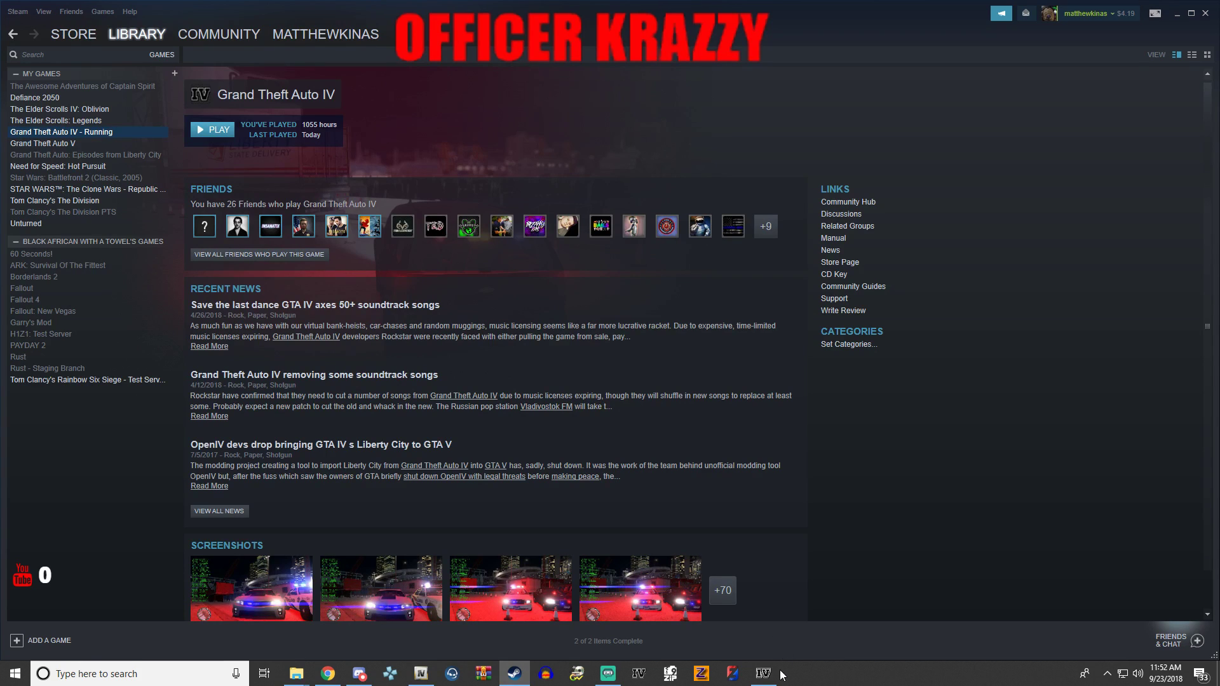
- Bring up the running GTAIV game window and end its task in Task Manager
mouse_move(780, 680)
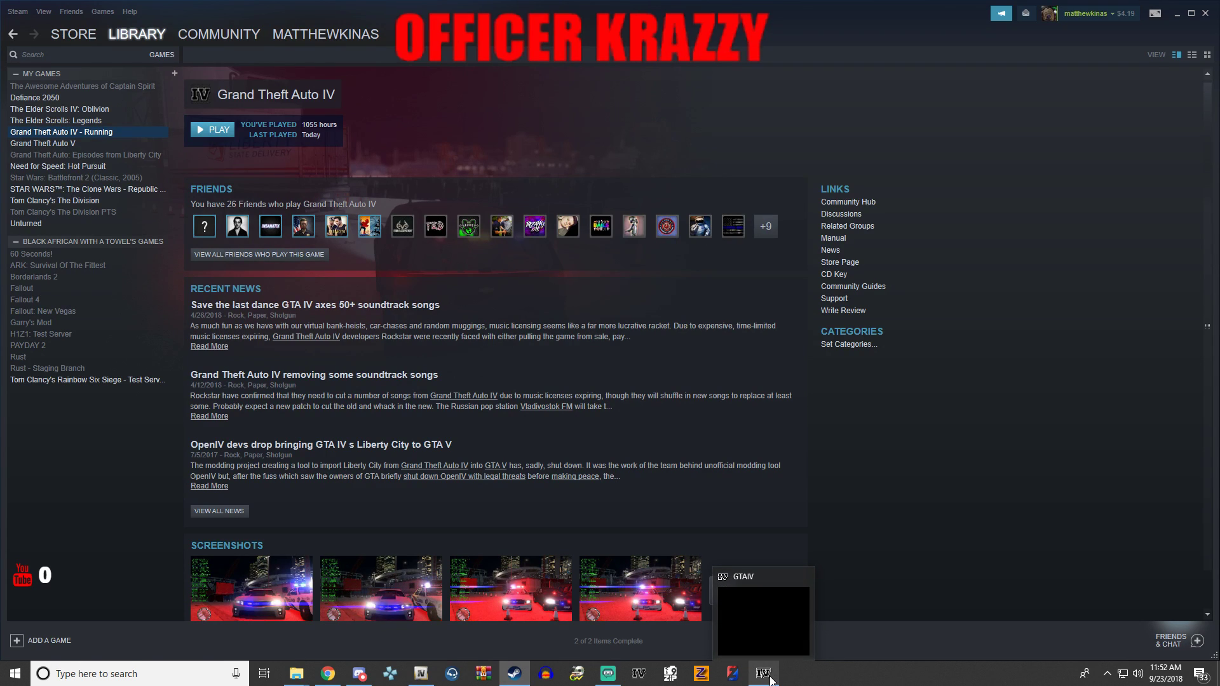
click(765, 674)
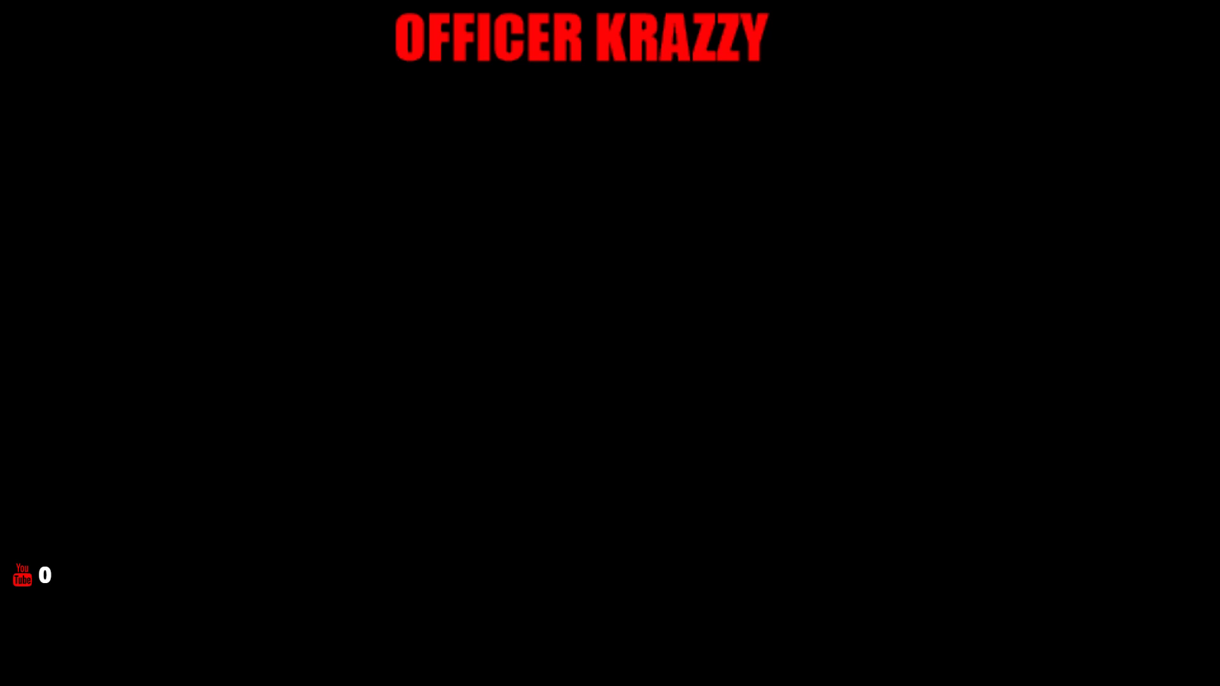
key(ctrl+shift+Escape)
right_click(498, 179)
click(521, 200)
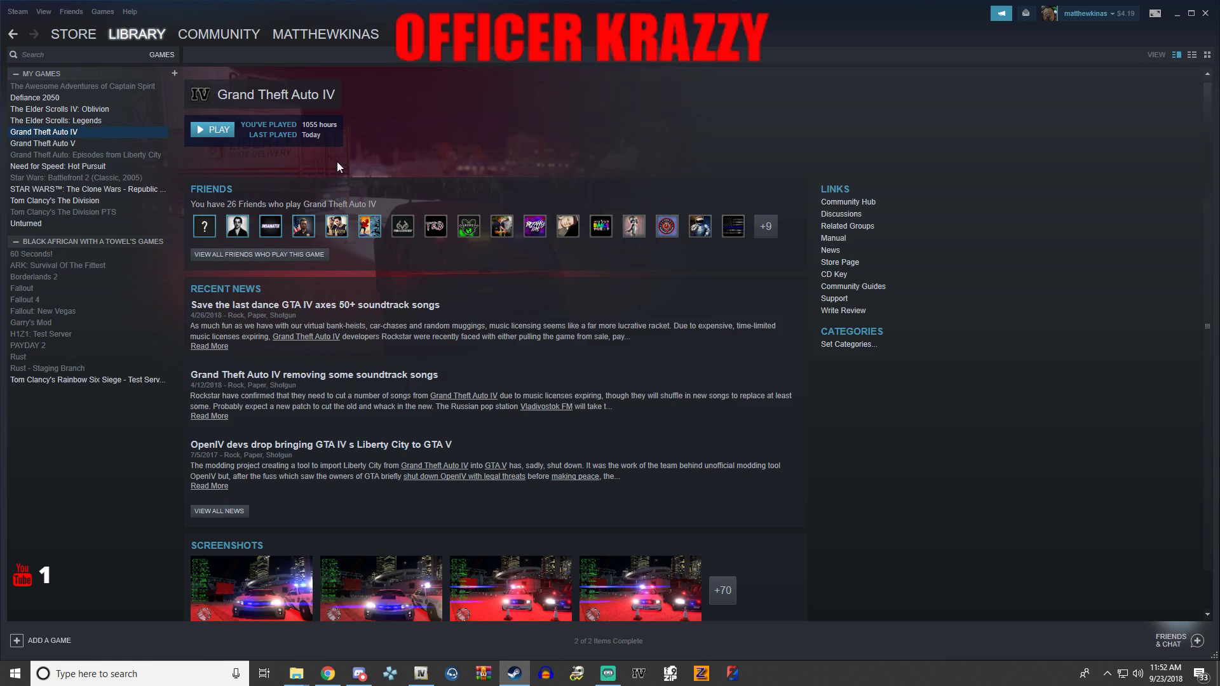
- Bring up the gta iv stuff folder in File Explorer and look through its mod files and folders
mouse_move(313, 683)
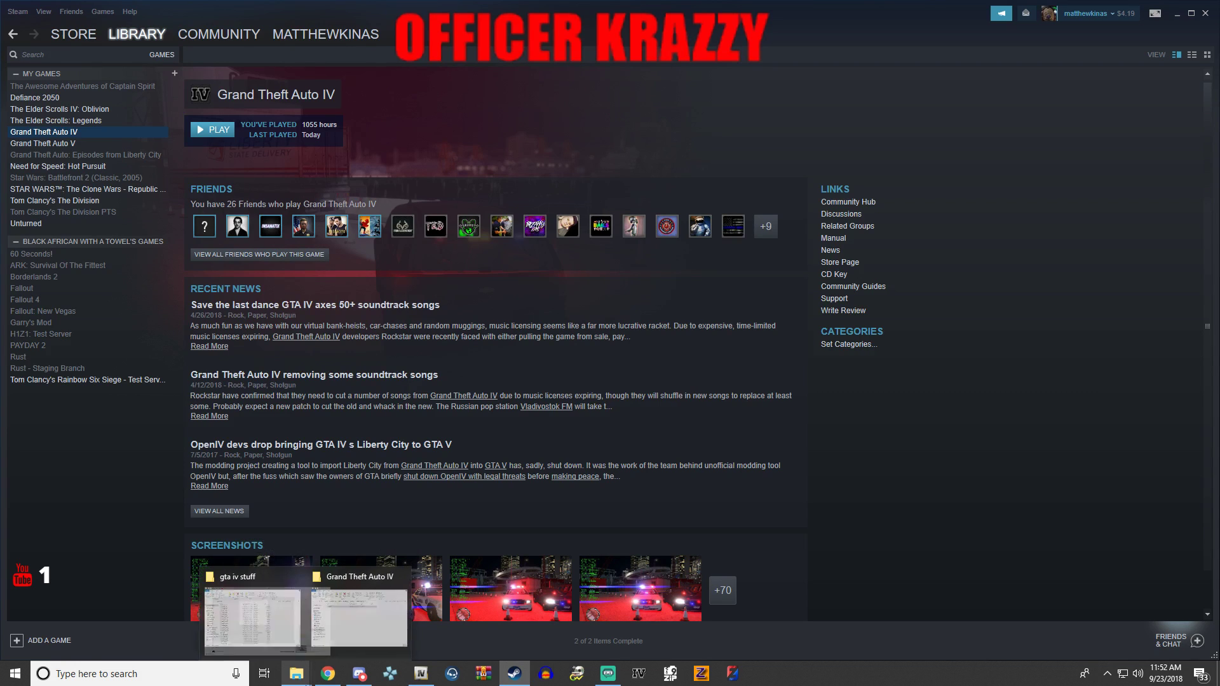
click(235, 620)
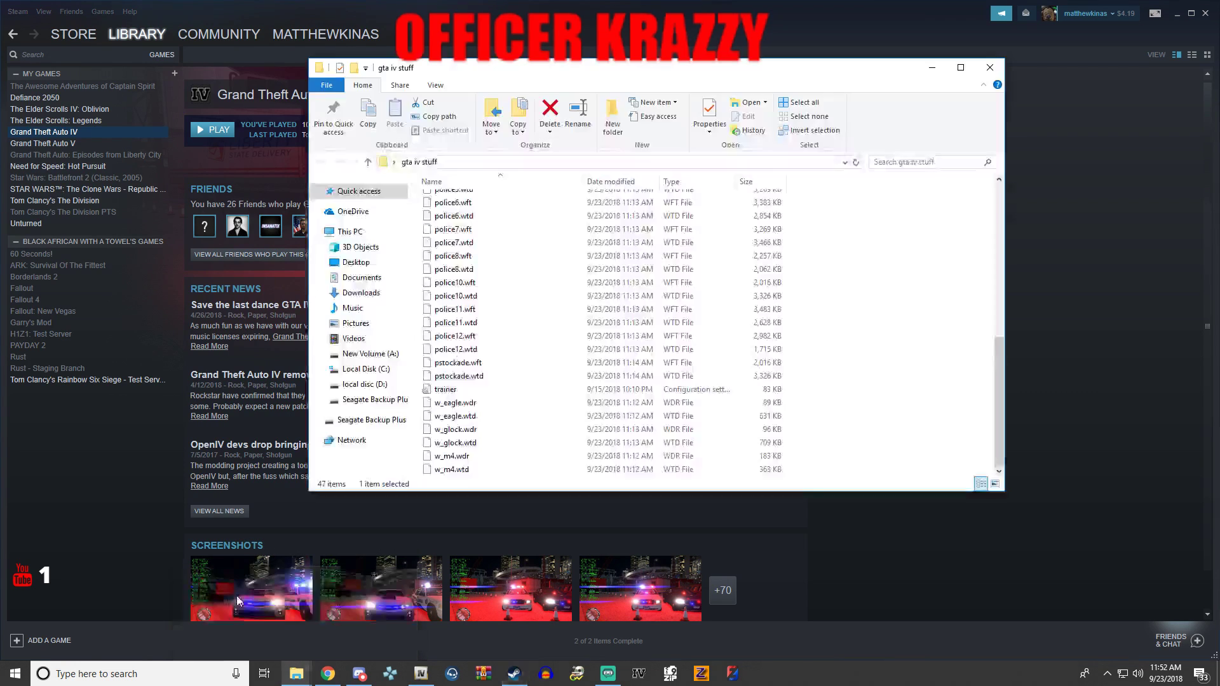
scroll(500, 414, up, 8)
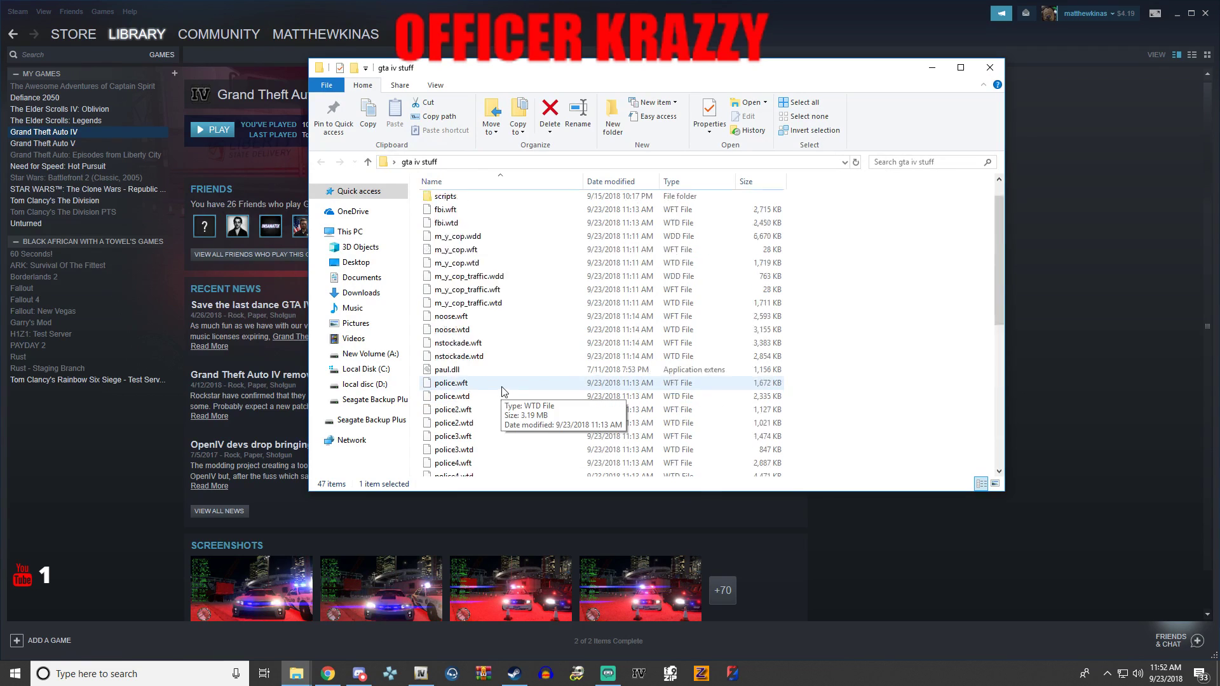
scroll(472, 414, down, 8)
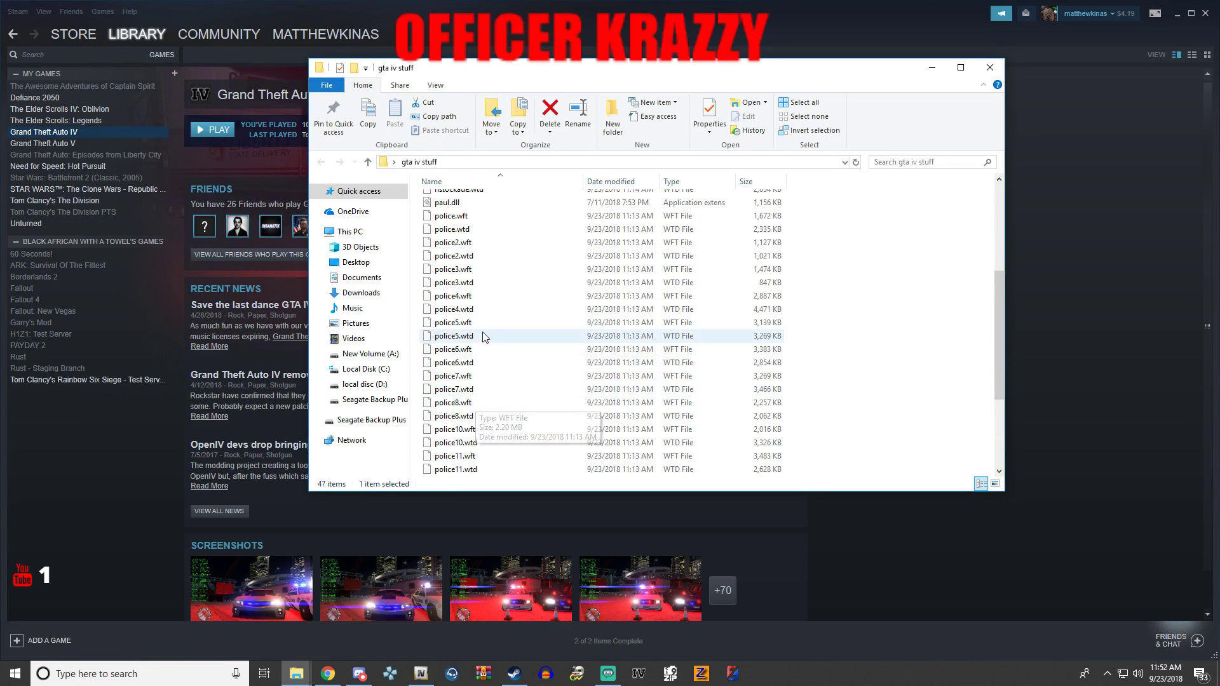
scroll(491, 349, up, 8)
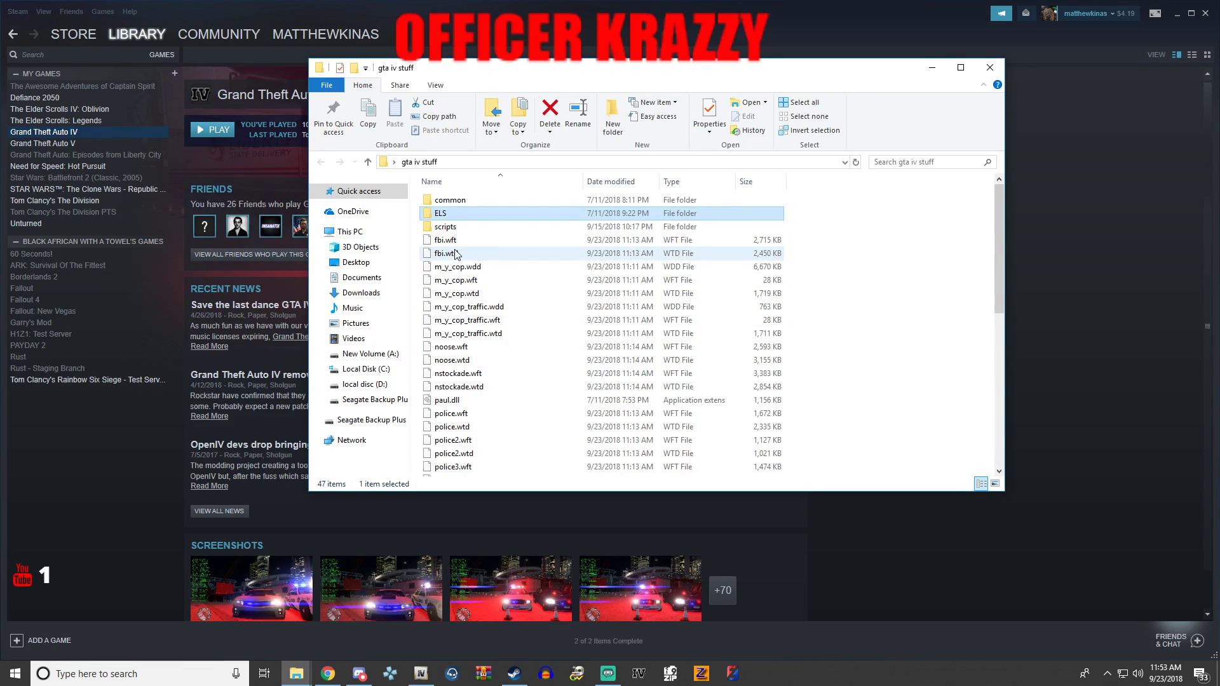
scroll(476, 242, down, 9)
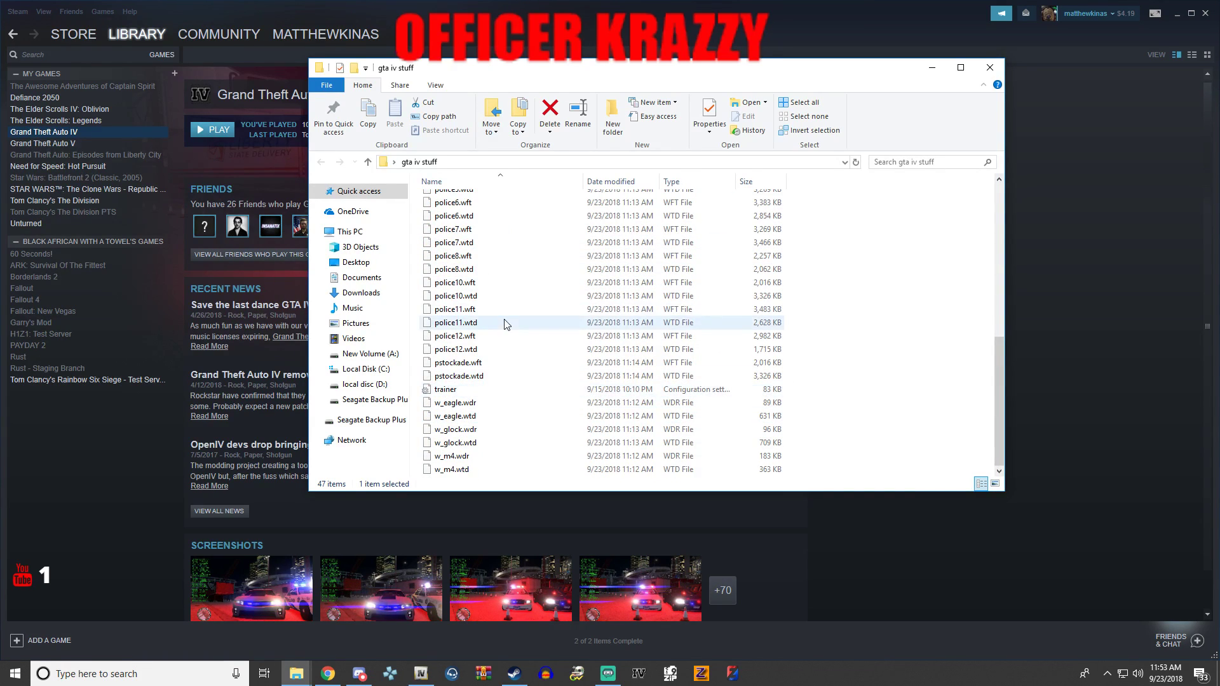
scroll(542, 285, up, 9)
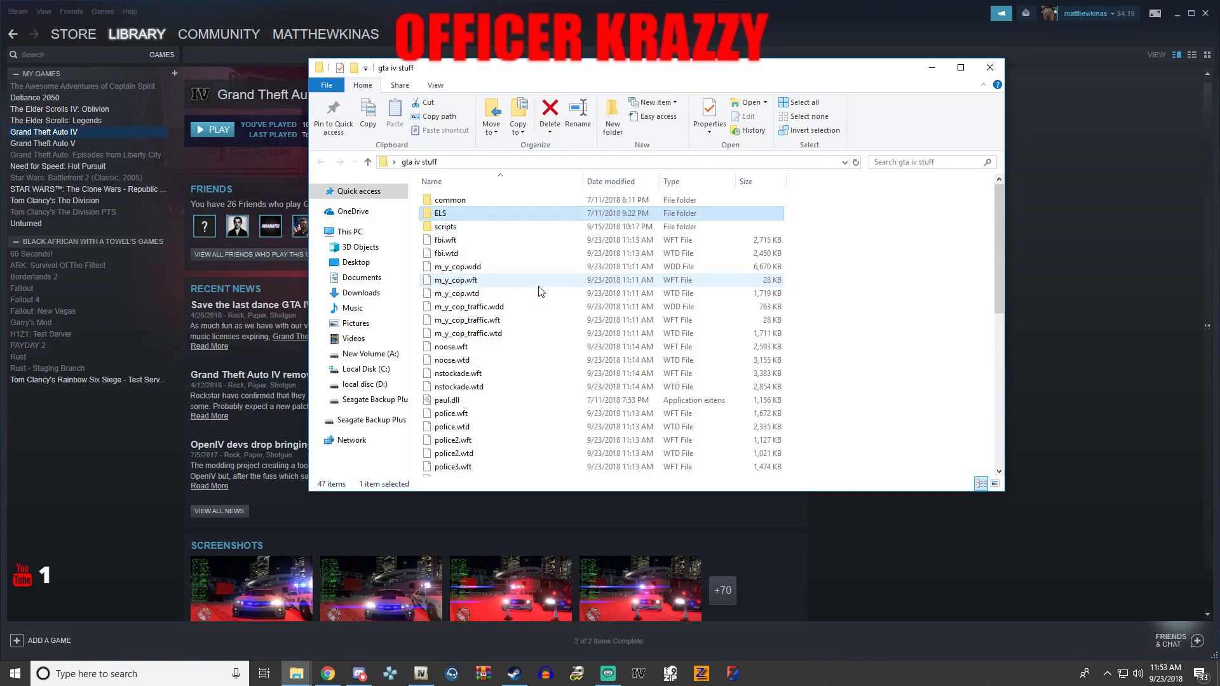
click(369, 400)
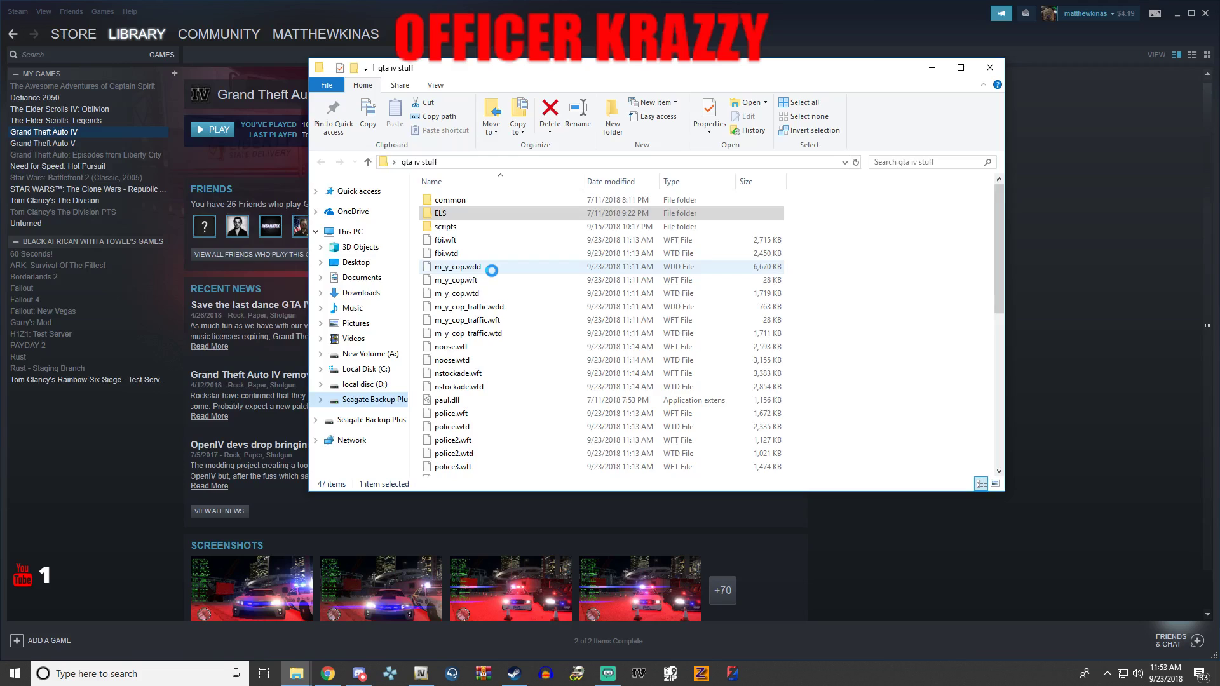
- Switch to Chrome and run a web search for "title update 1.070" from the LCPDFR.com tab
click(327, 673)
click(474, 10)
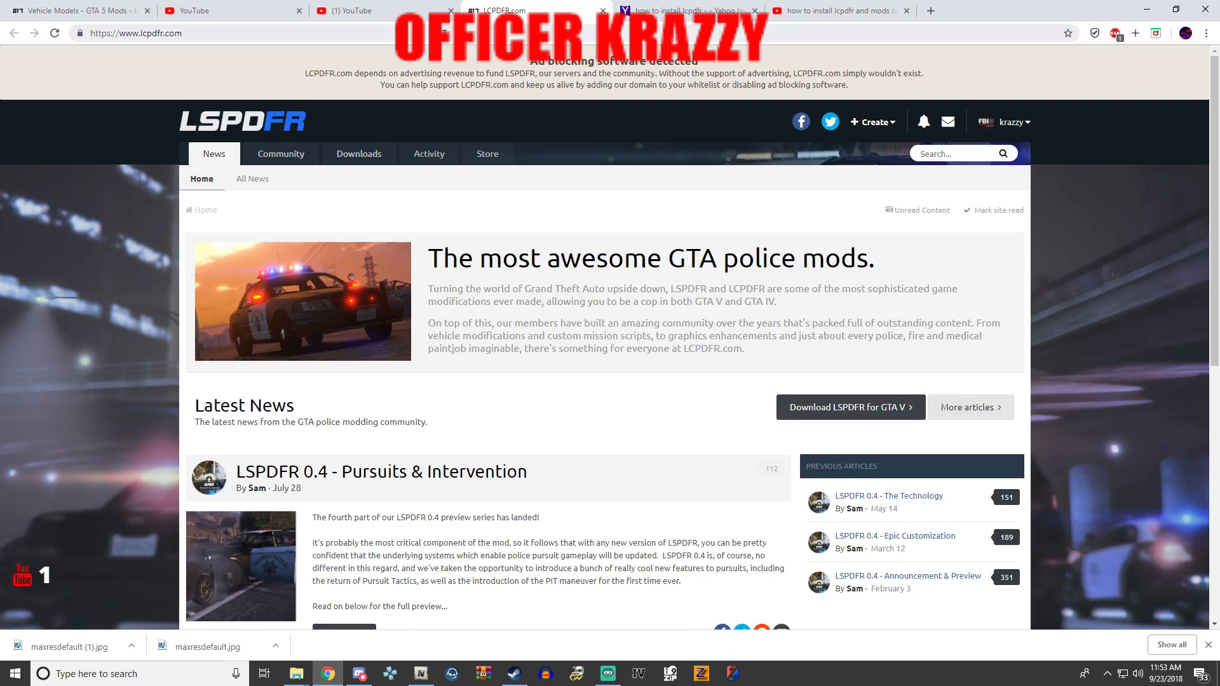
click(444, 33)
text(\)
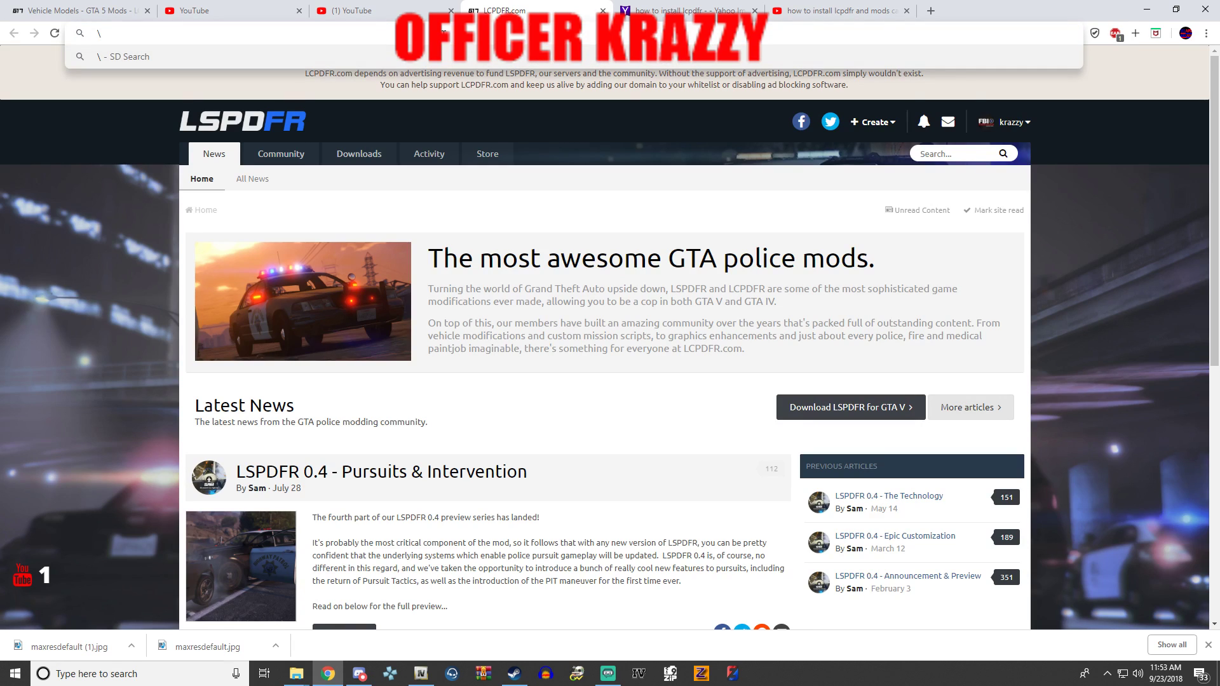
key(BackSpace)
text(t)
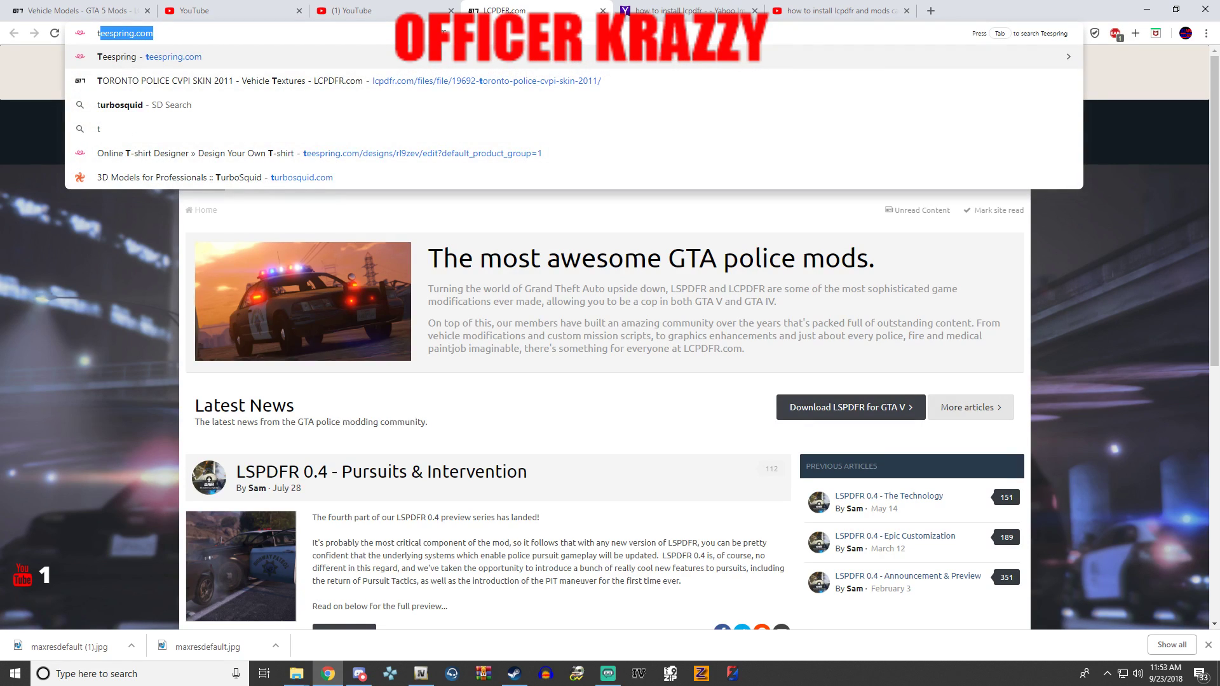
text(itle update 1.07)
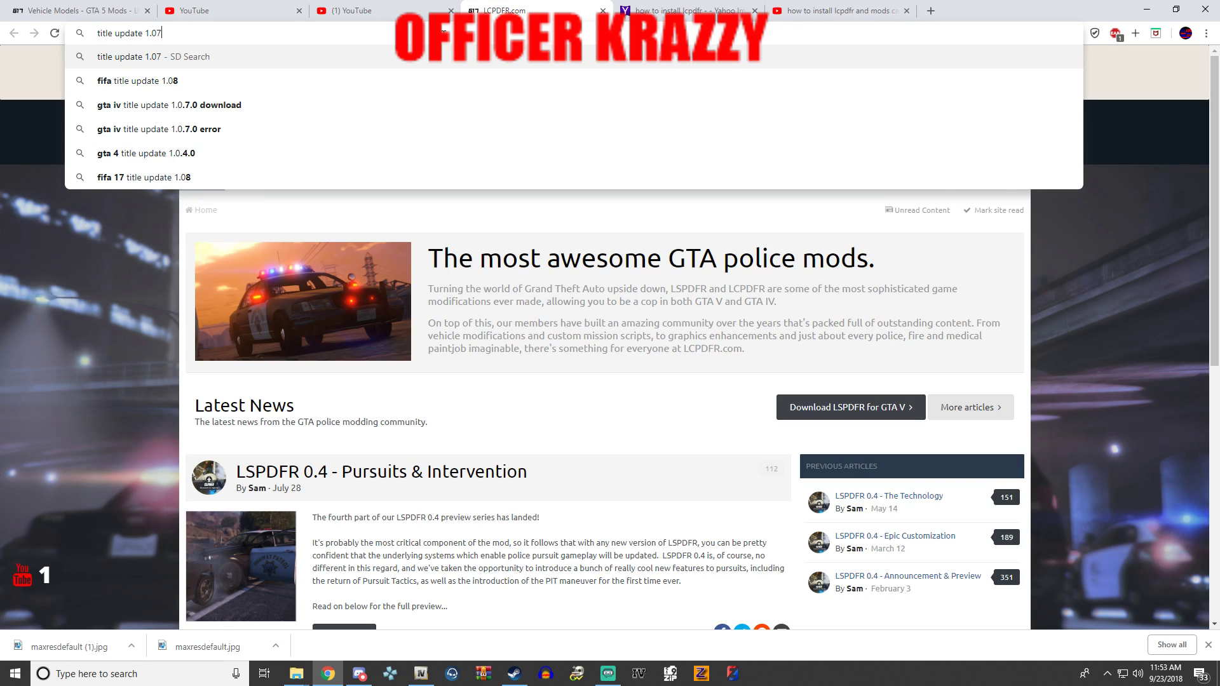
key(Return)
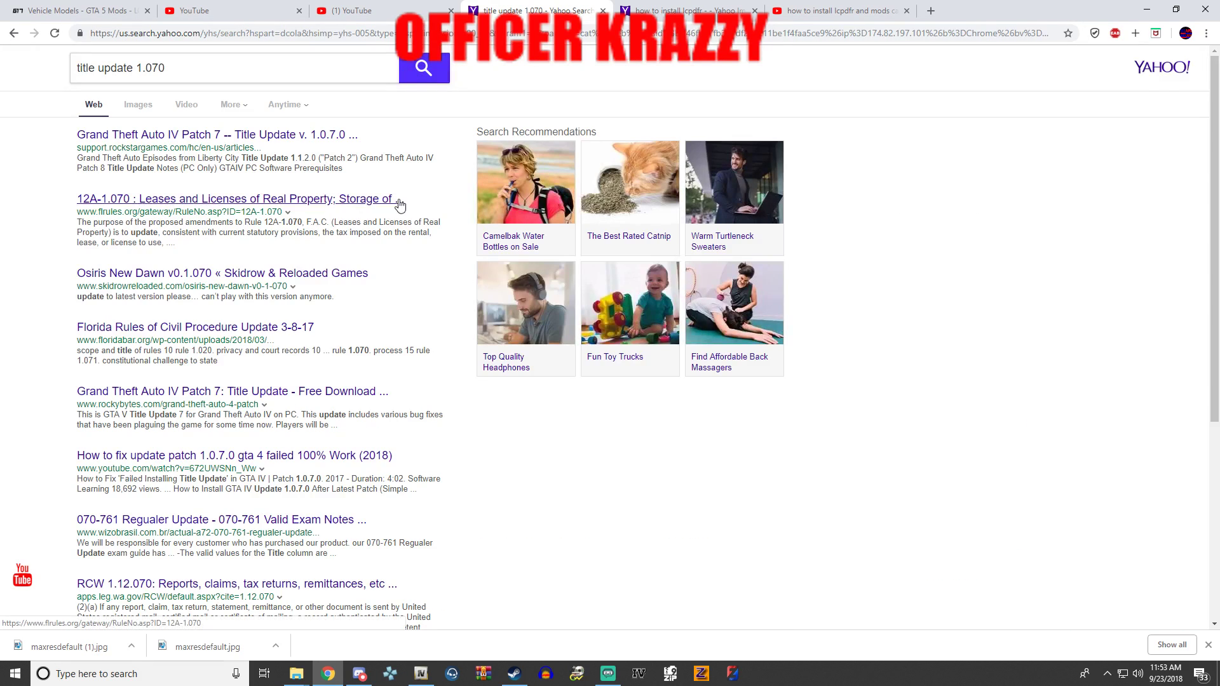
- Download the English Grand Theft Auto IV Patch 7 from the Rockstar Support article and open the title_update_7_EN folder inside the archive
click(222, 135)
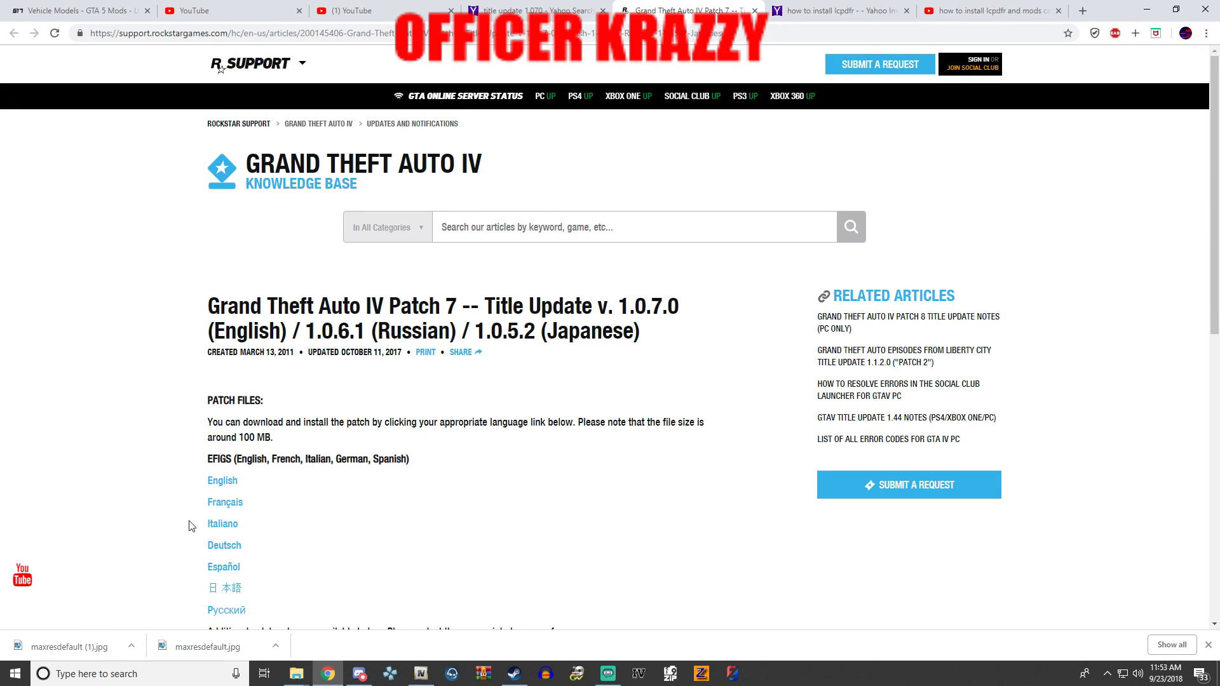
click(227, 482)
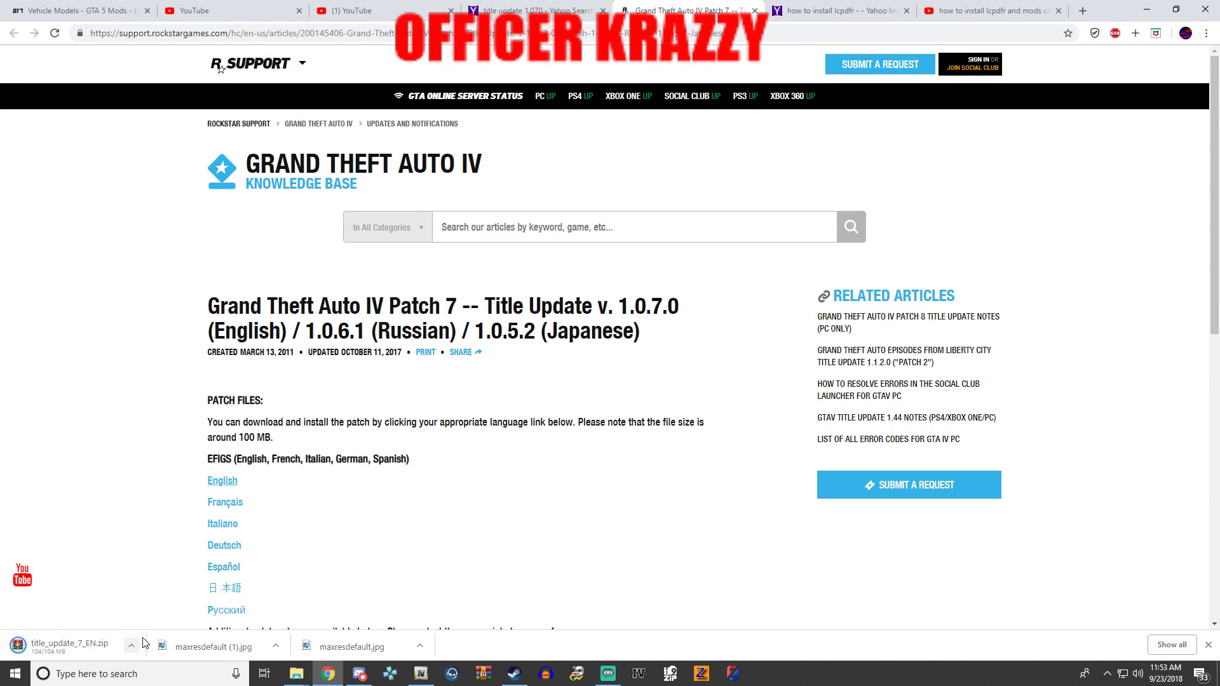
click(87, 653)
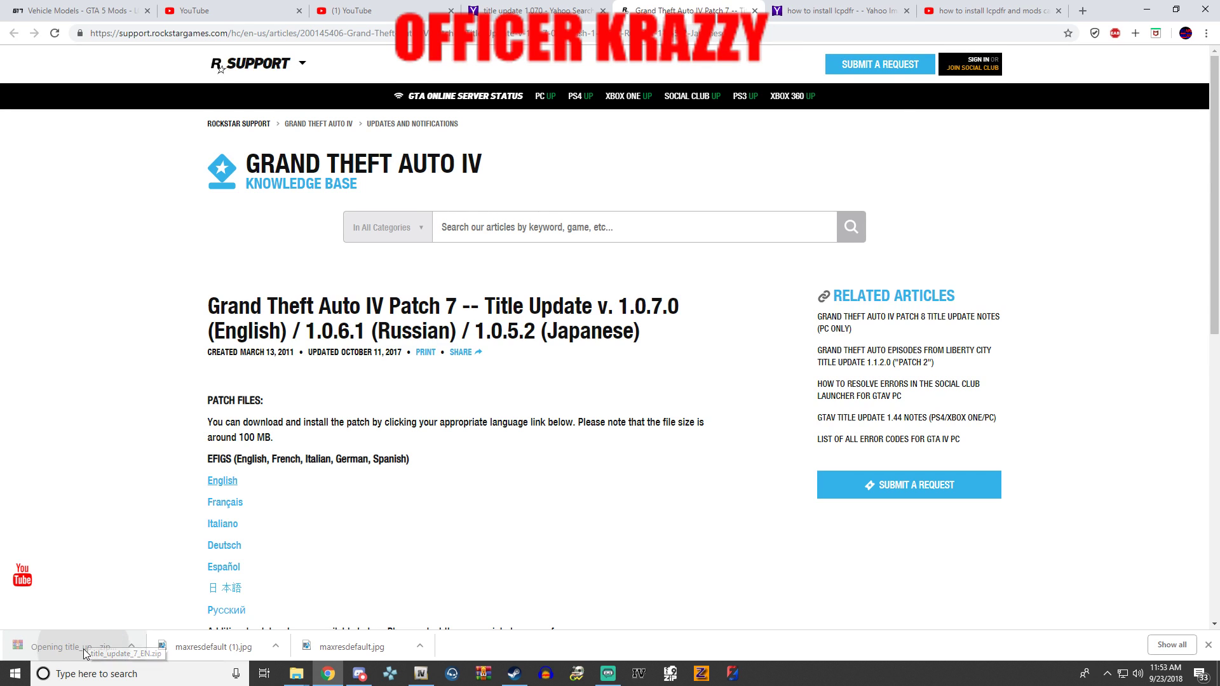
double_click(540, 205)
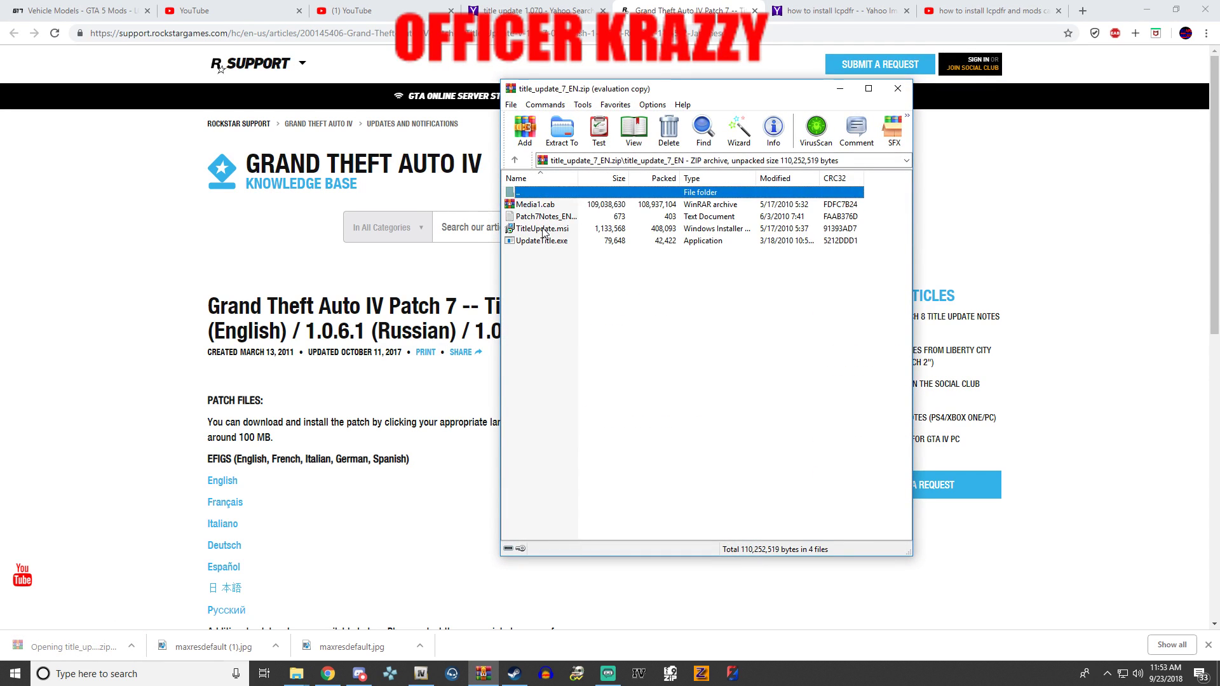
click(802, 274)
- Try to open the GTAIV folder in the Grand Theft Auto IV directory on drive C:, and close that window
mouse_move(302, 679)
click(356, 619)
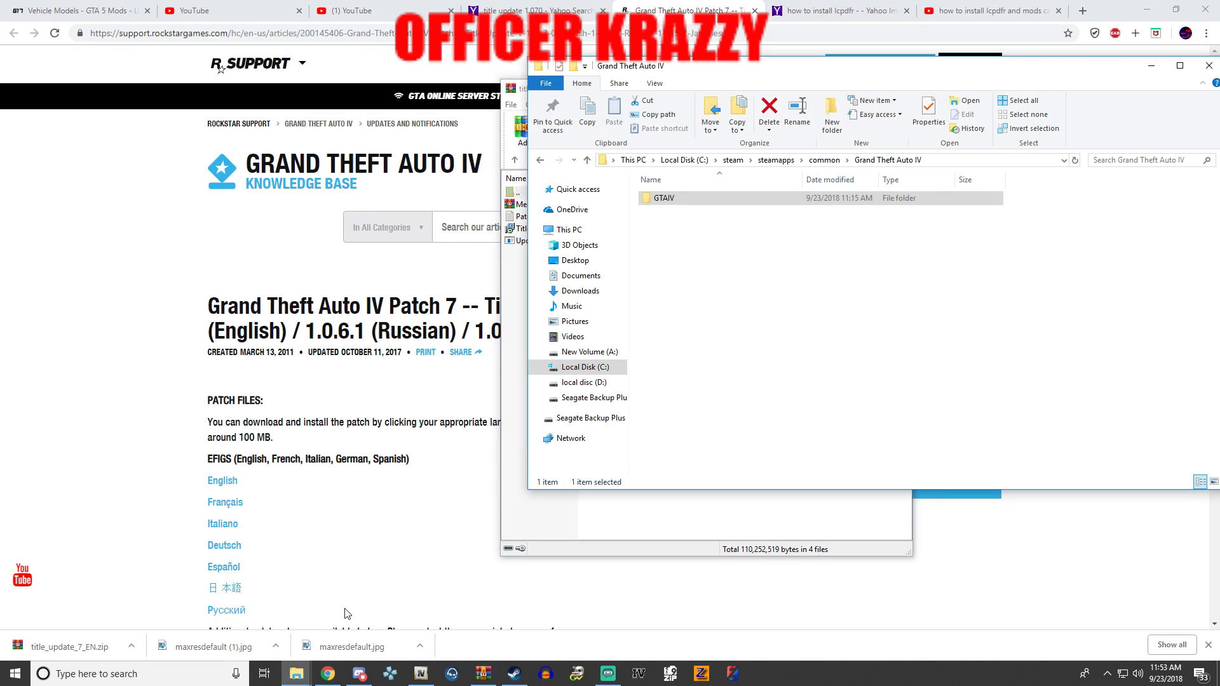
double_click(675, 200)
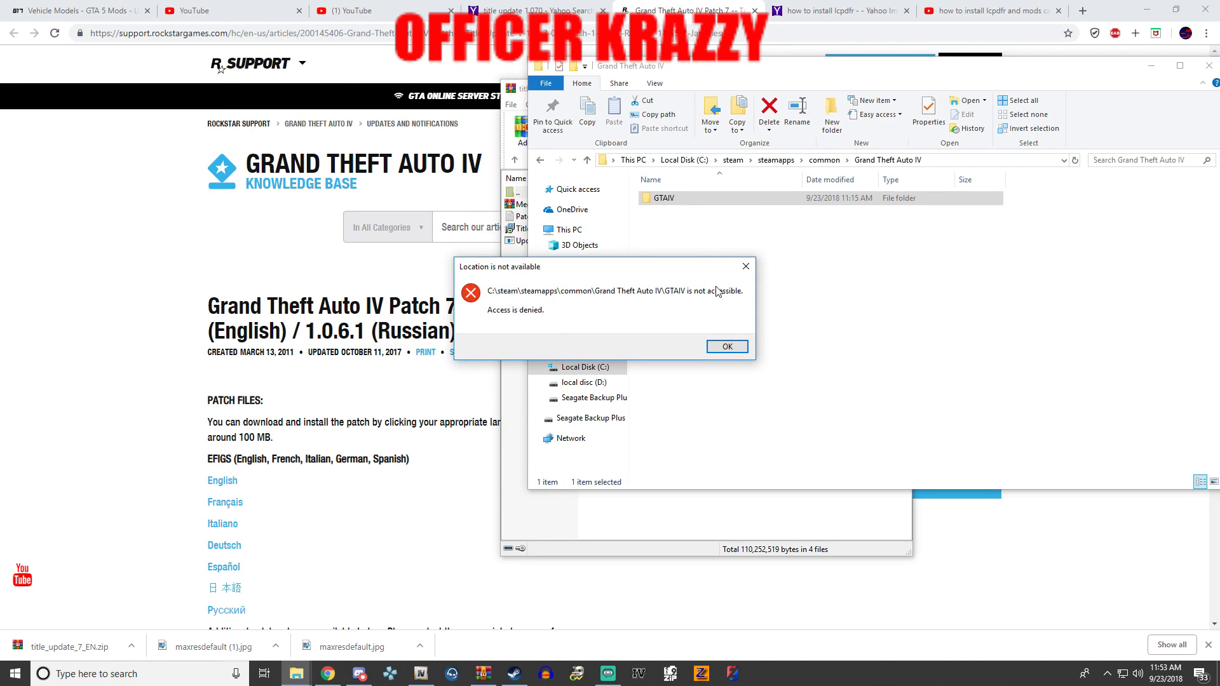
click(744, 266)
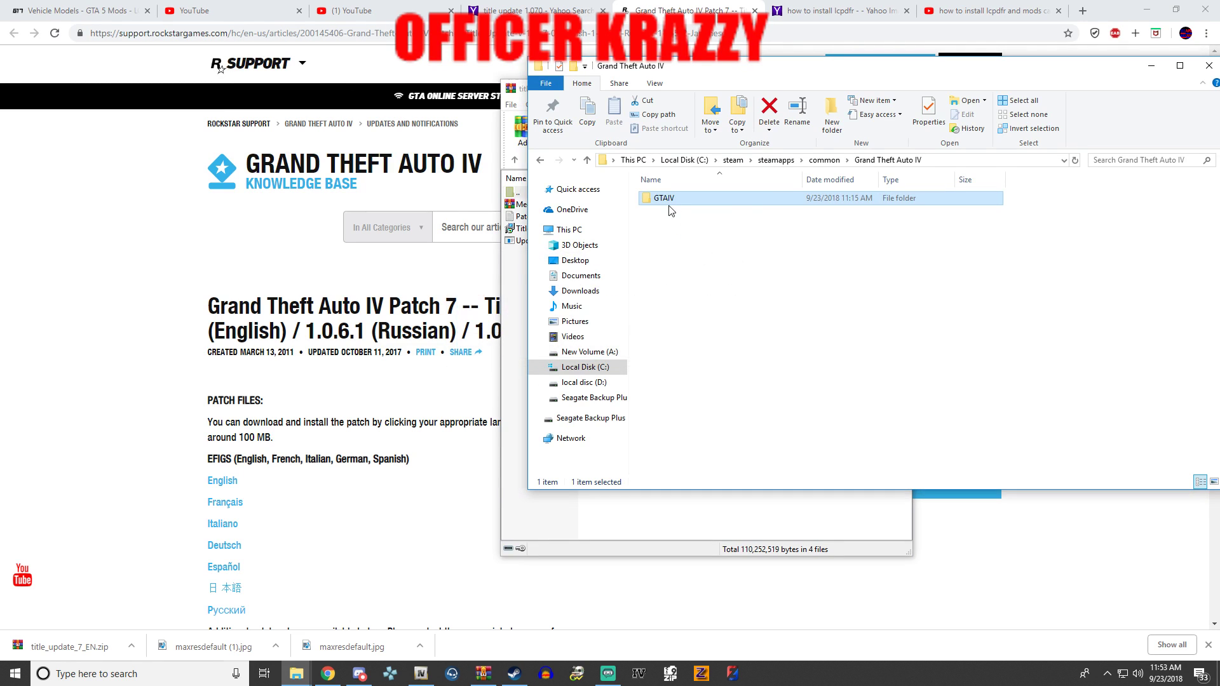
click(1208, 66)
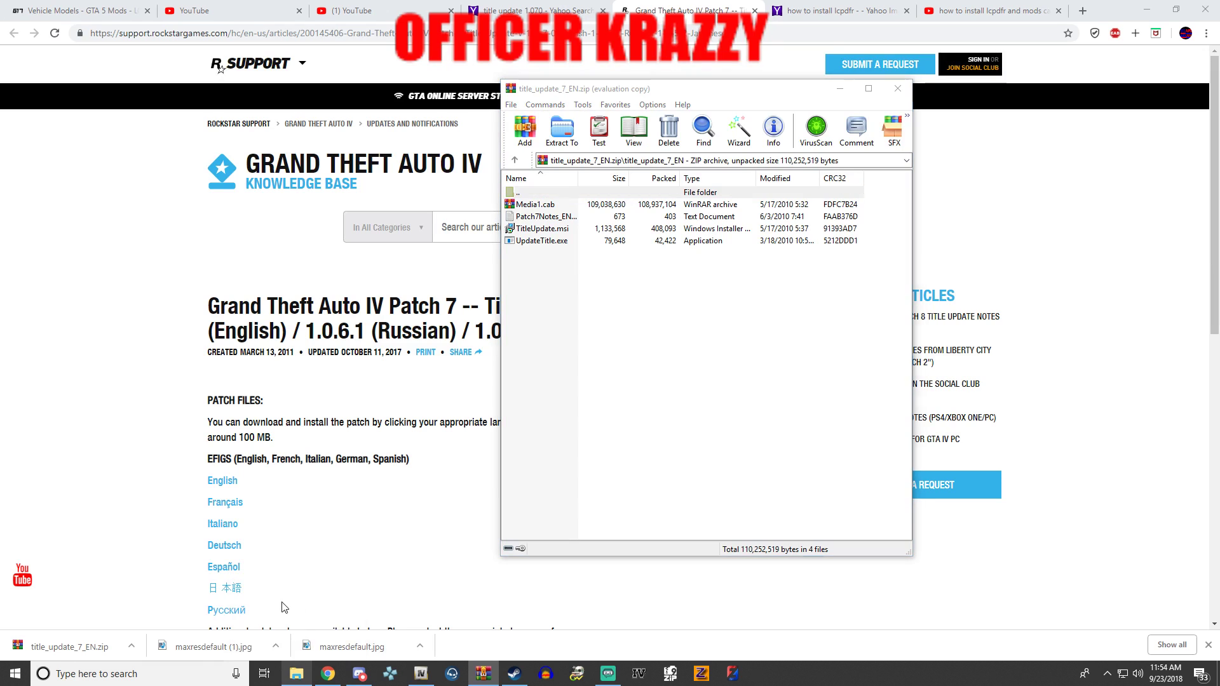
- Open a new File Explorer window and go to steam\steamapps\common\Grand Theft Auto IV\GTAIV on local disc (D:)
right_click(296, 673)
click(280, 606)
click(575, 382)
scroll(715, 292, down, 11)
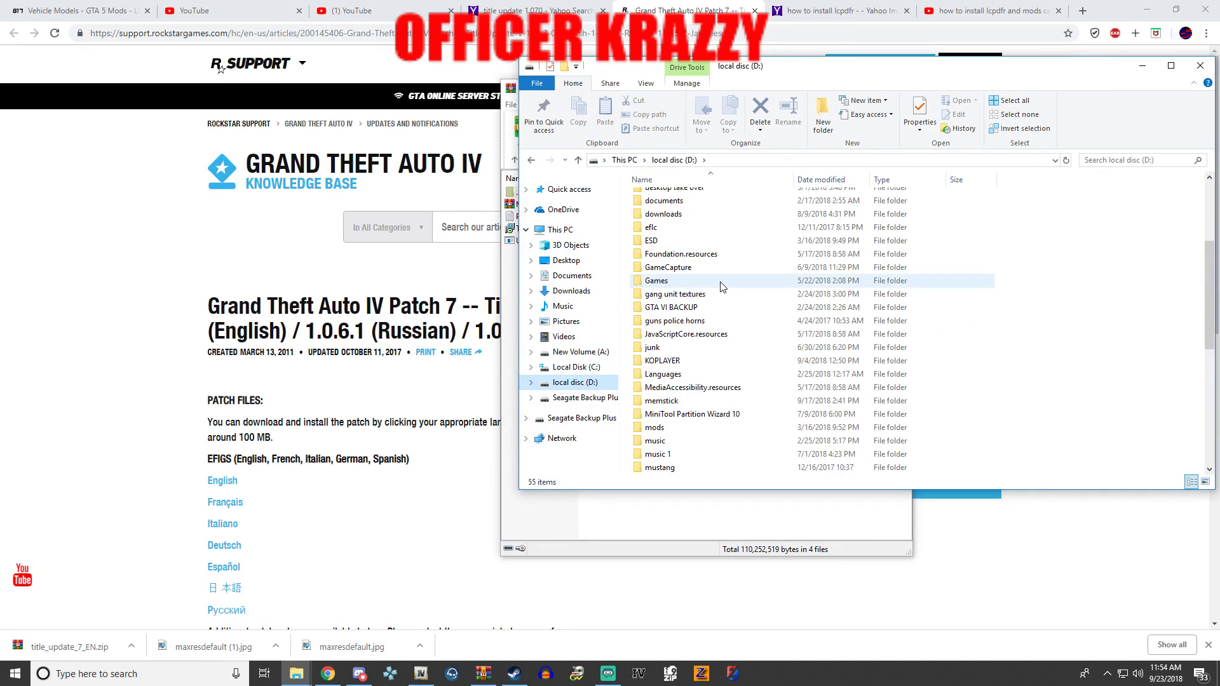
click(662, 389)
double_click(662, 389)
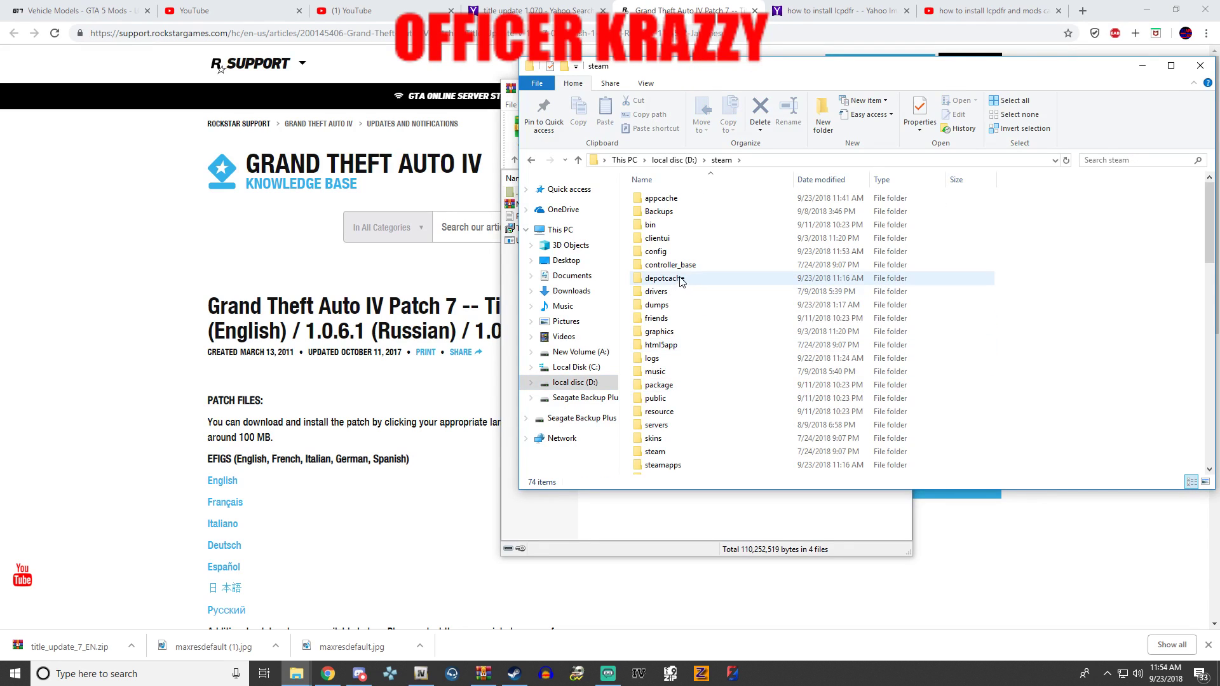
double_click(664, 348)
double_click(660, 199)
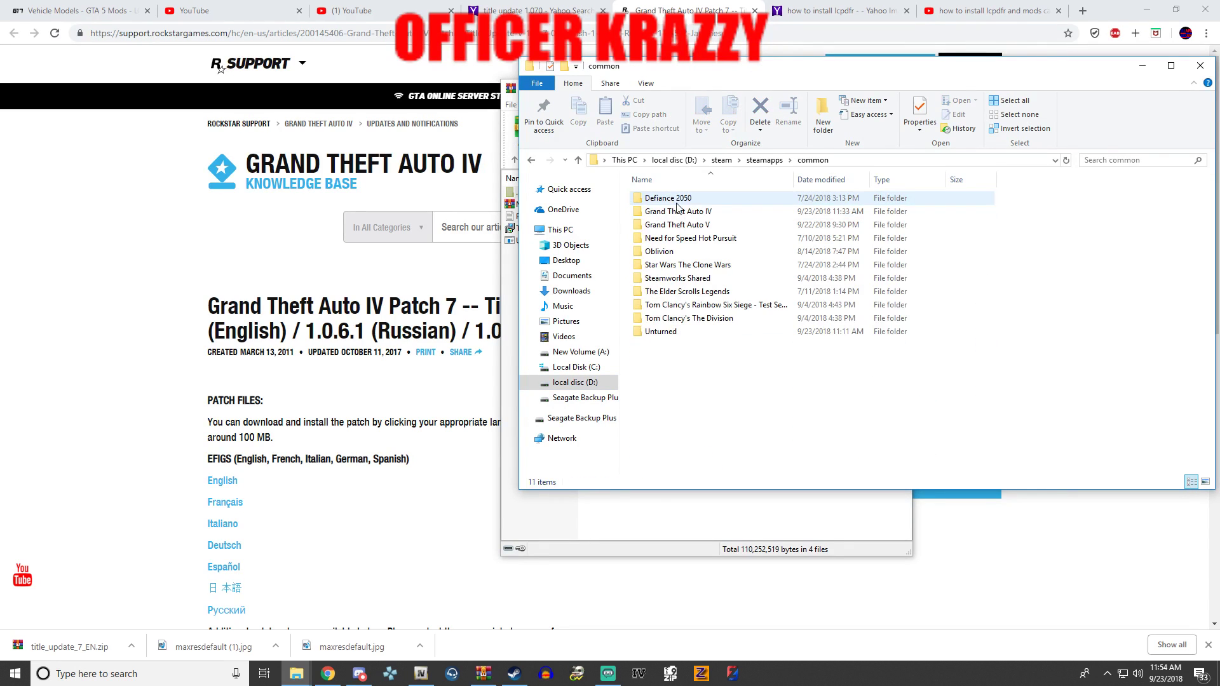
double_click(668, 213)
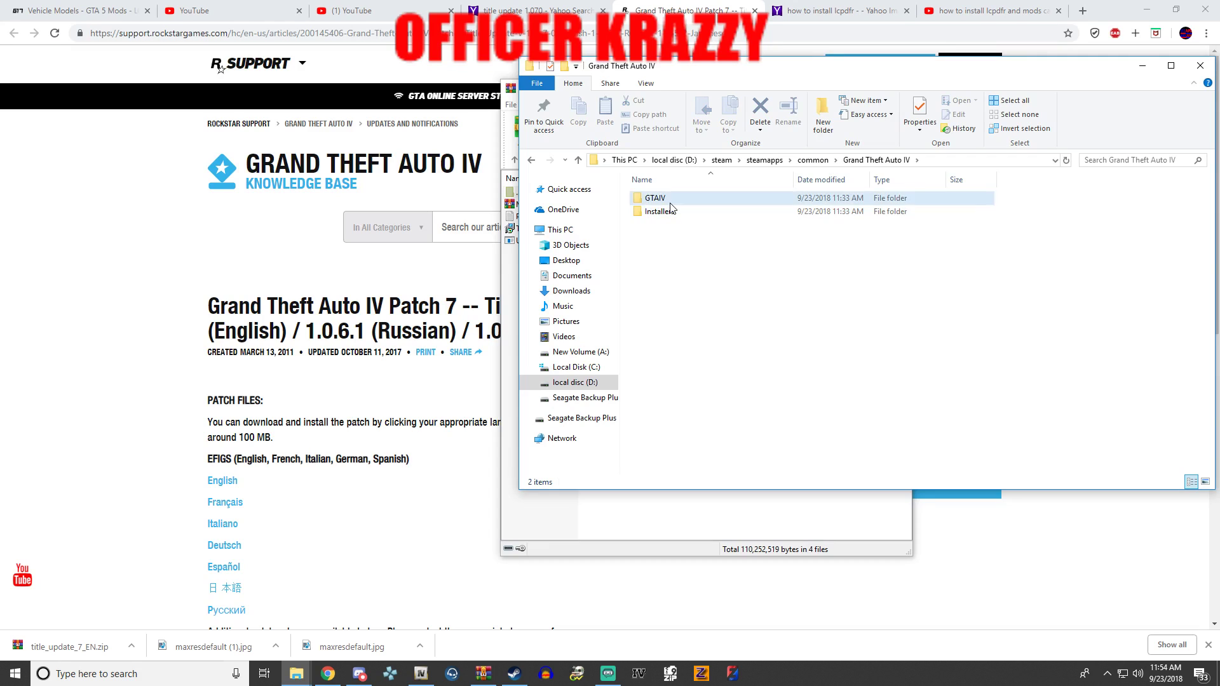
double_click(655, 198)
- Copy the paul.dll file from the GTAIV game folder
scroll(676, 356, down, 2)
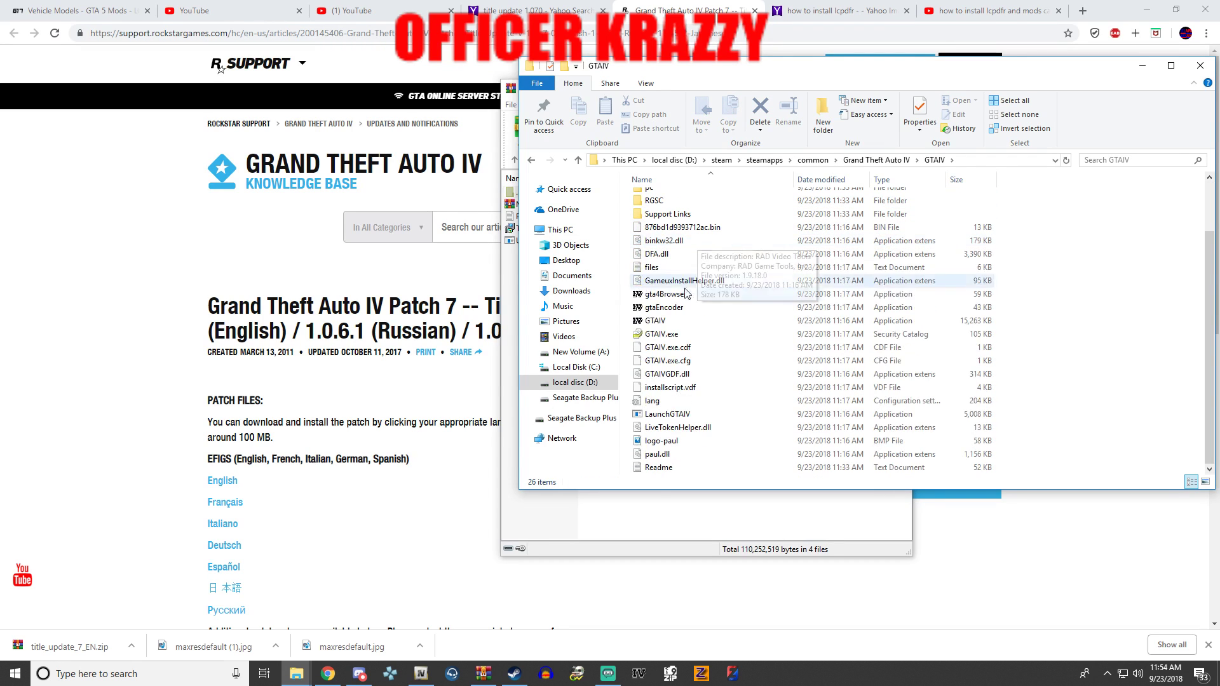
click(661, 455)
right_click(663, 458)
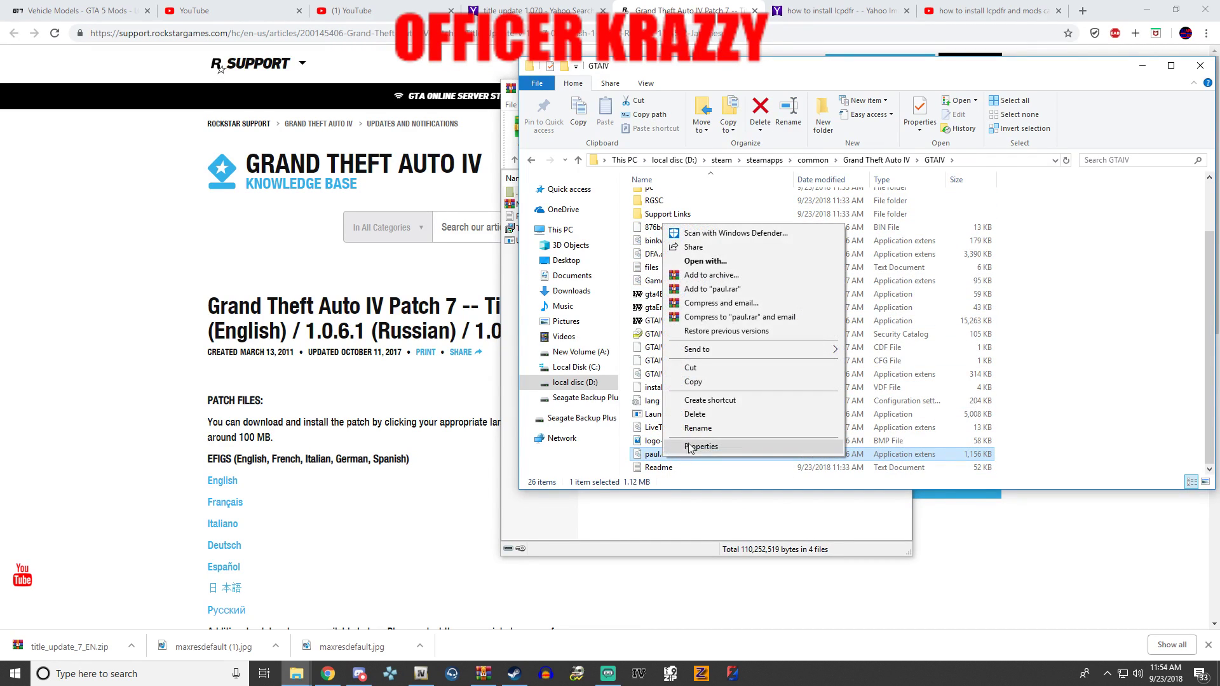
click(700, 385)
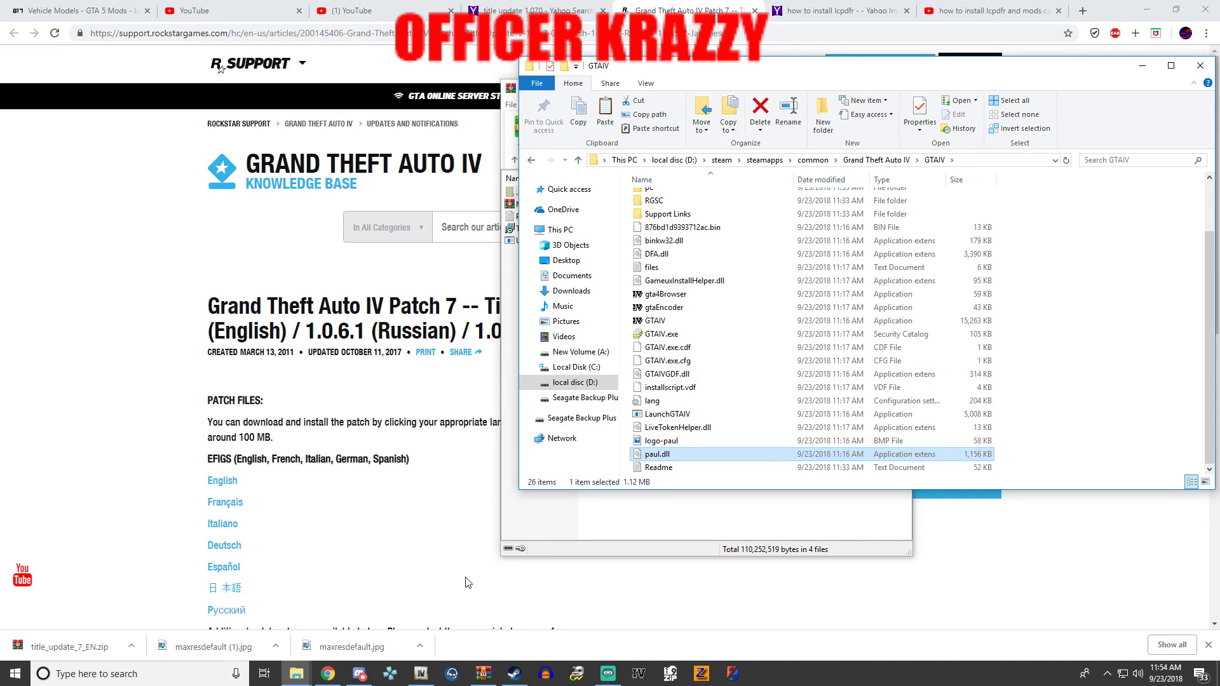
- Paste paul.dll into the keep forever folder on the Desktop and minimize that folder's window
mouse_move(307, 679)
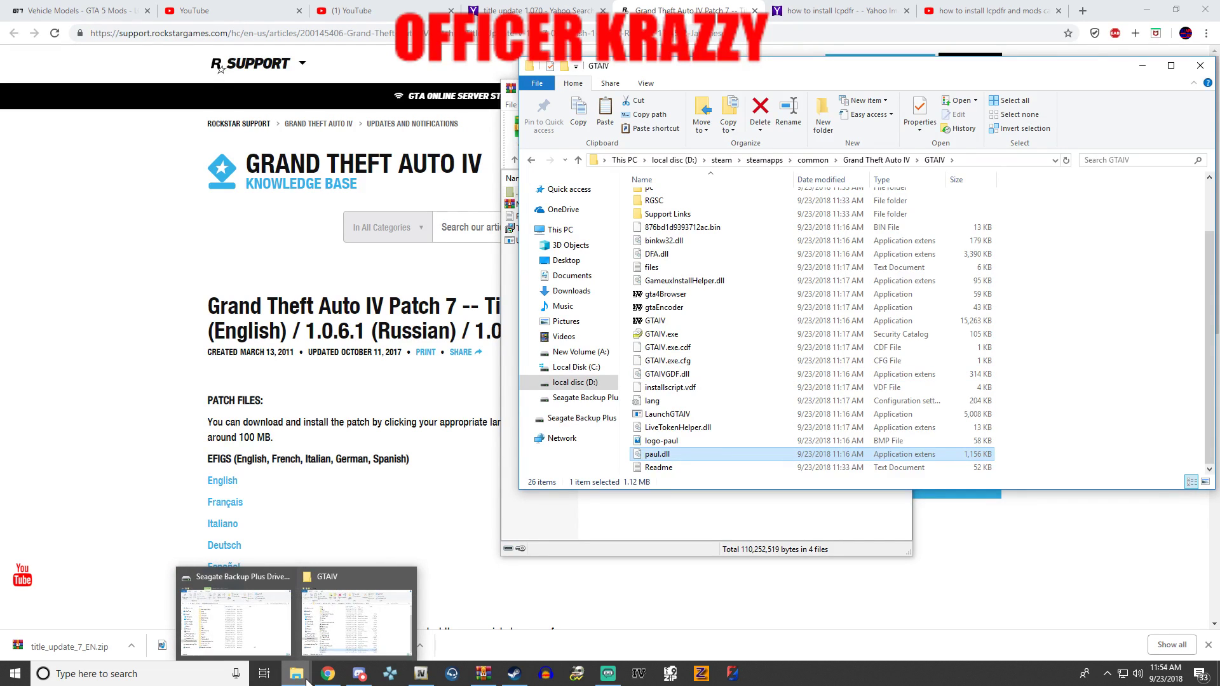
click(235, 619)
click(356, 267)
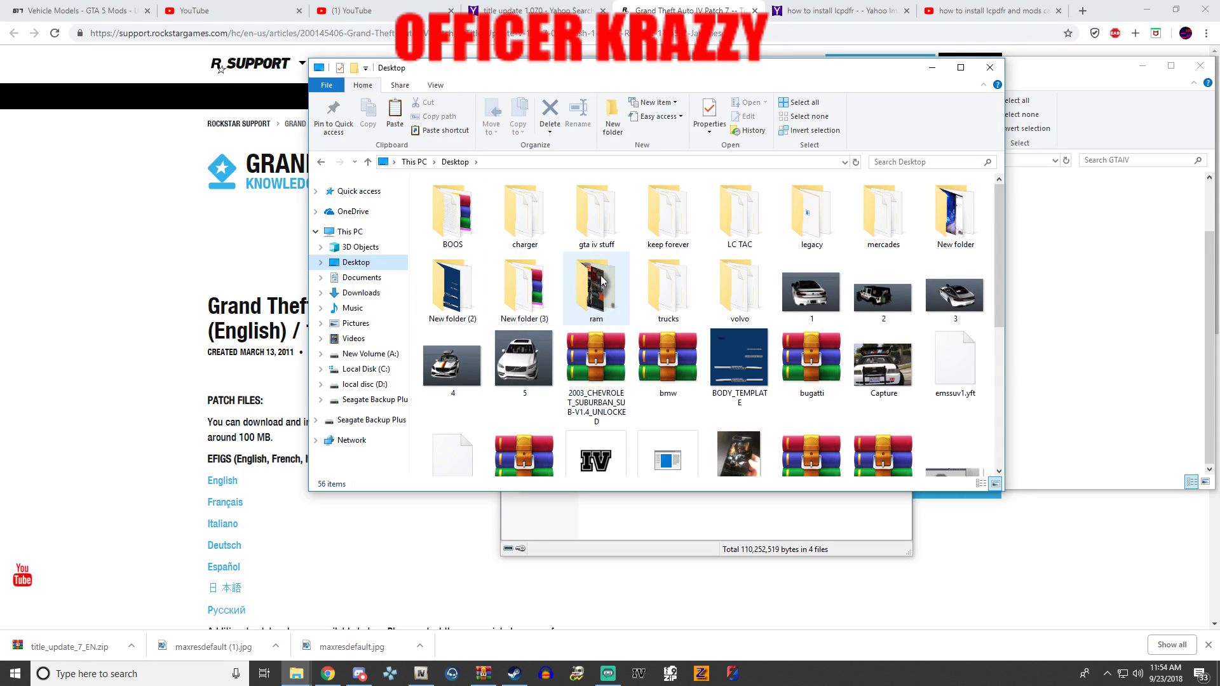
double_click(599, 212)
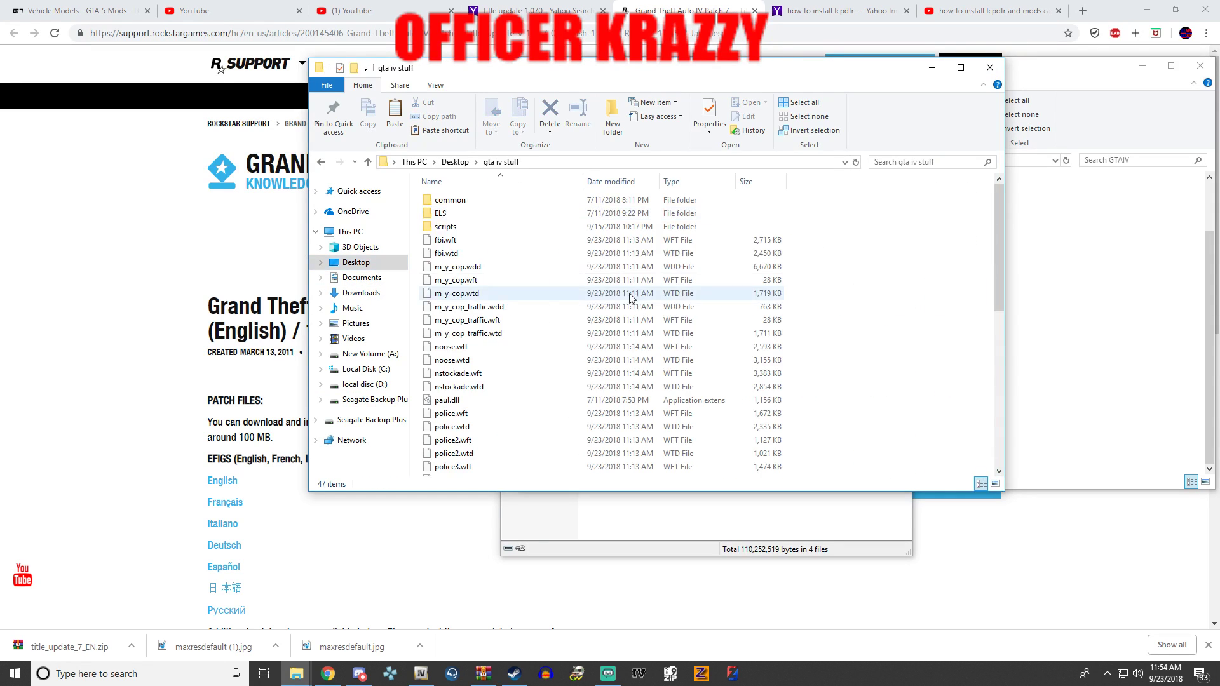
click(322, 162)
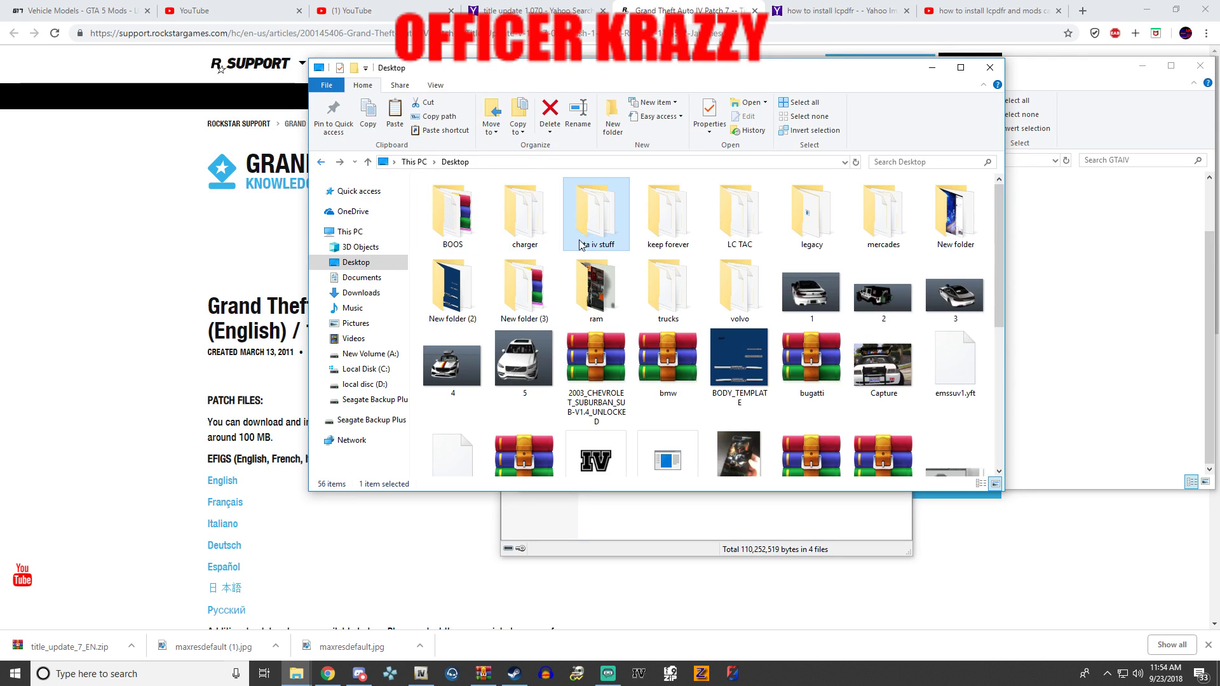
double_click(647, 235)
right_click(564, 423)
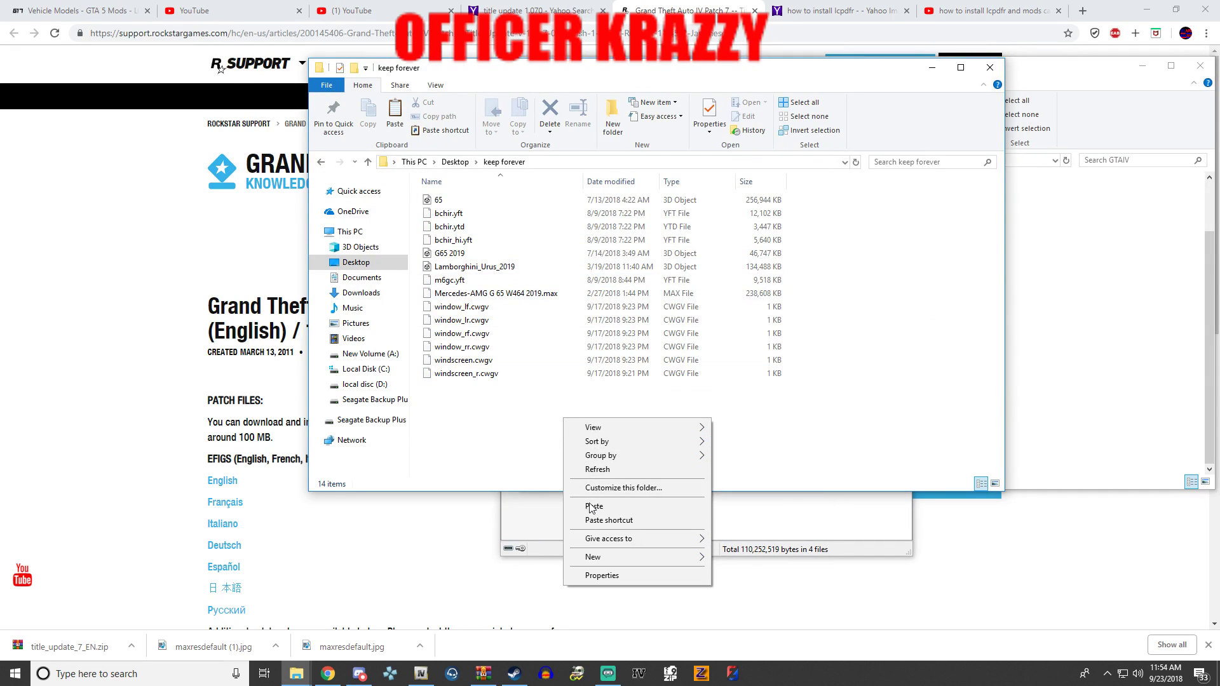
click(591, 508)
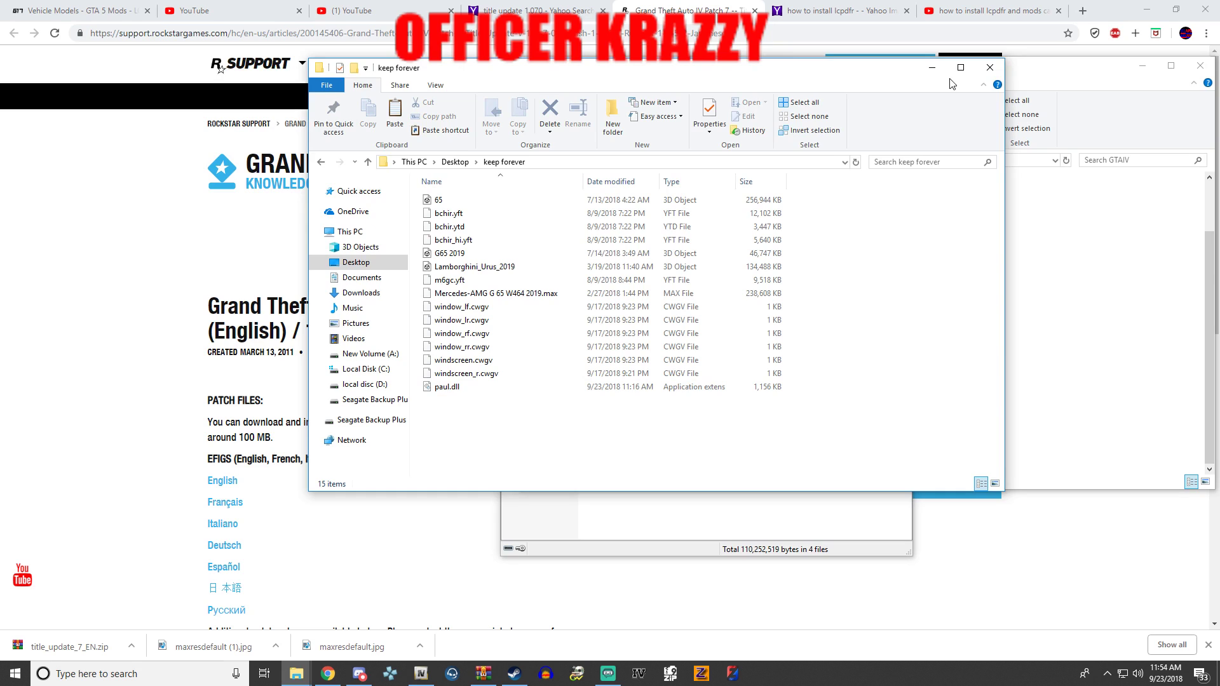
click(932, 67)
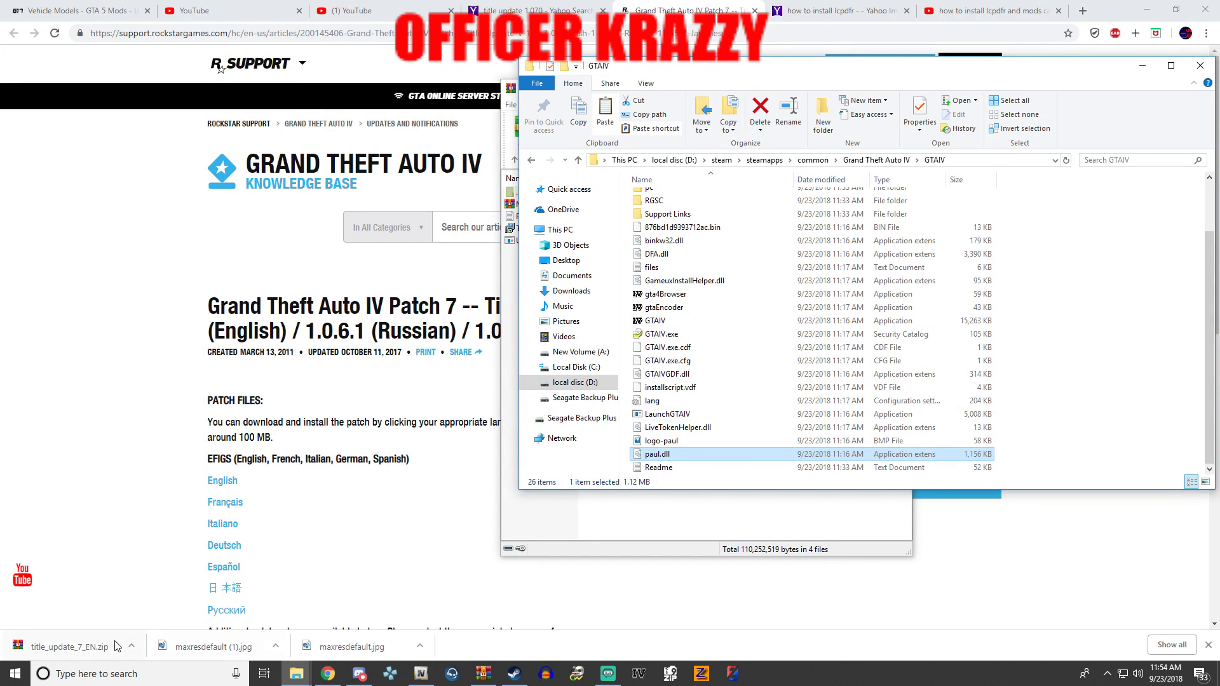
- Run UpdateTitle.exe from title_update_7_EN.zip, finish the Grand Theft Auto IV Setup Wizard without restarting the computer, and minimize the archive
click(502, 610)
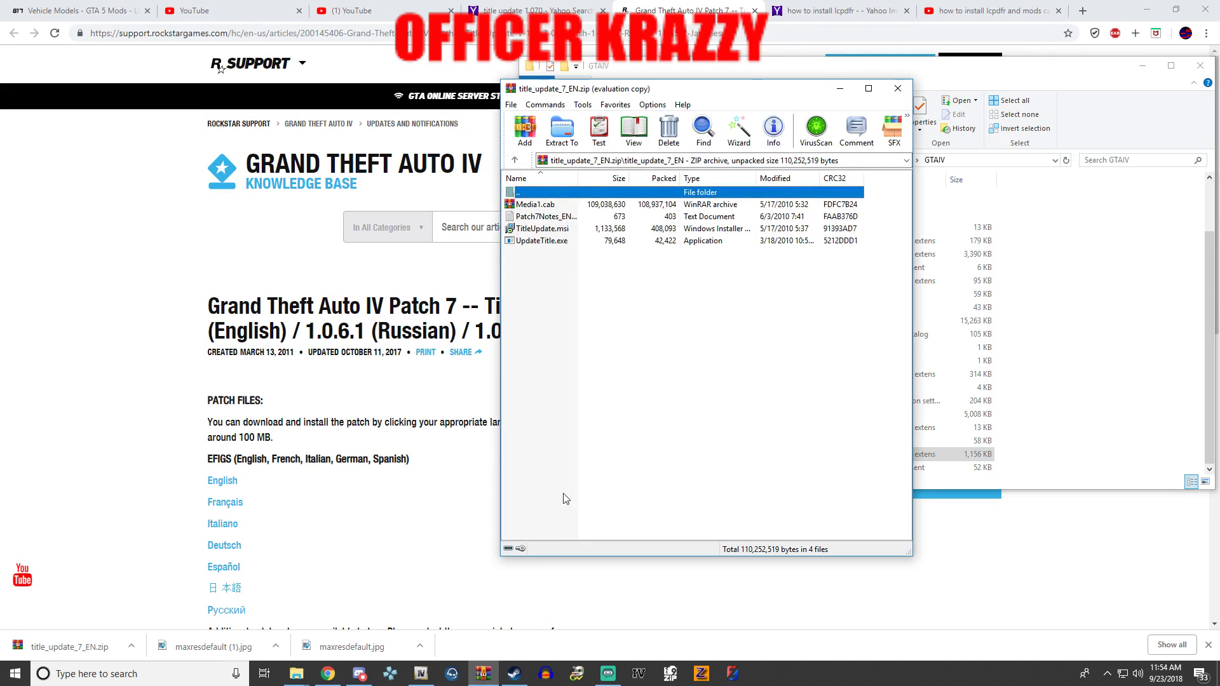
double_click(562, 241)
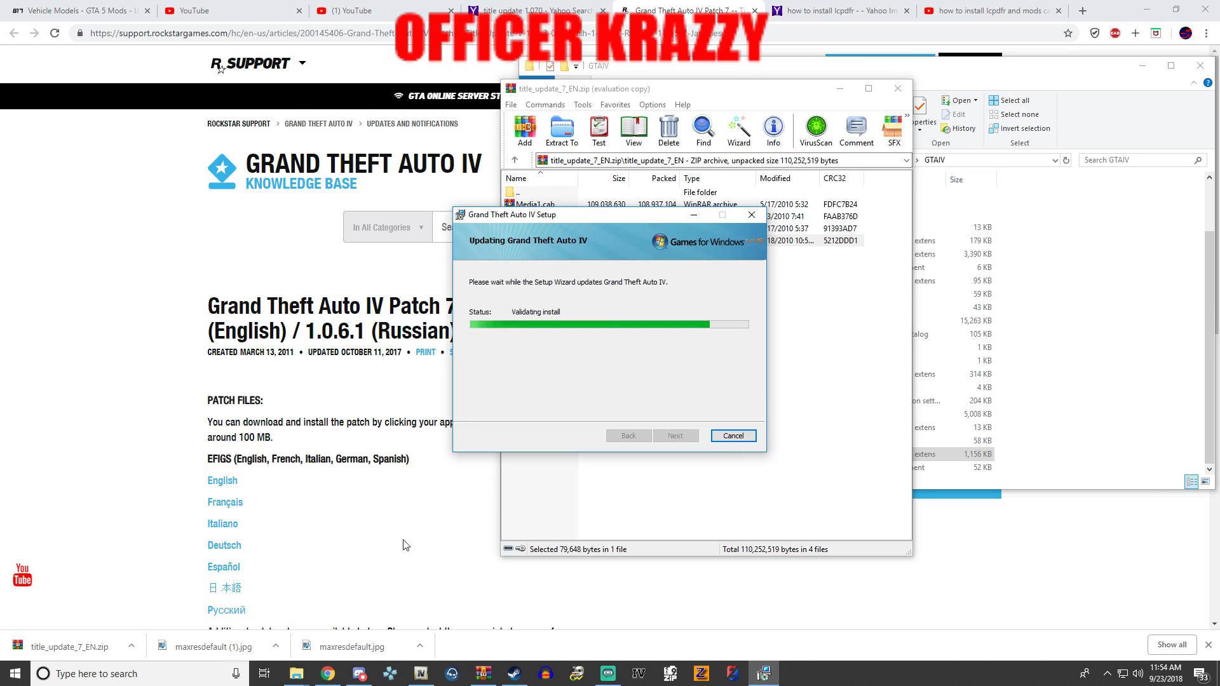
mouse_move(296, 672)
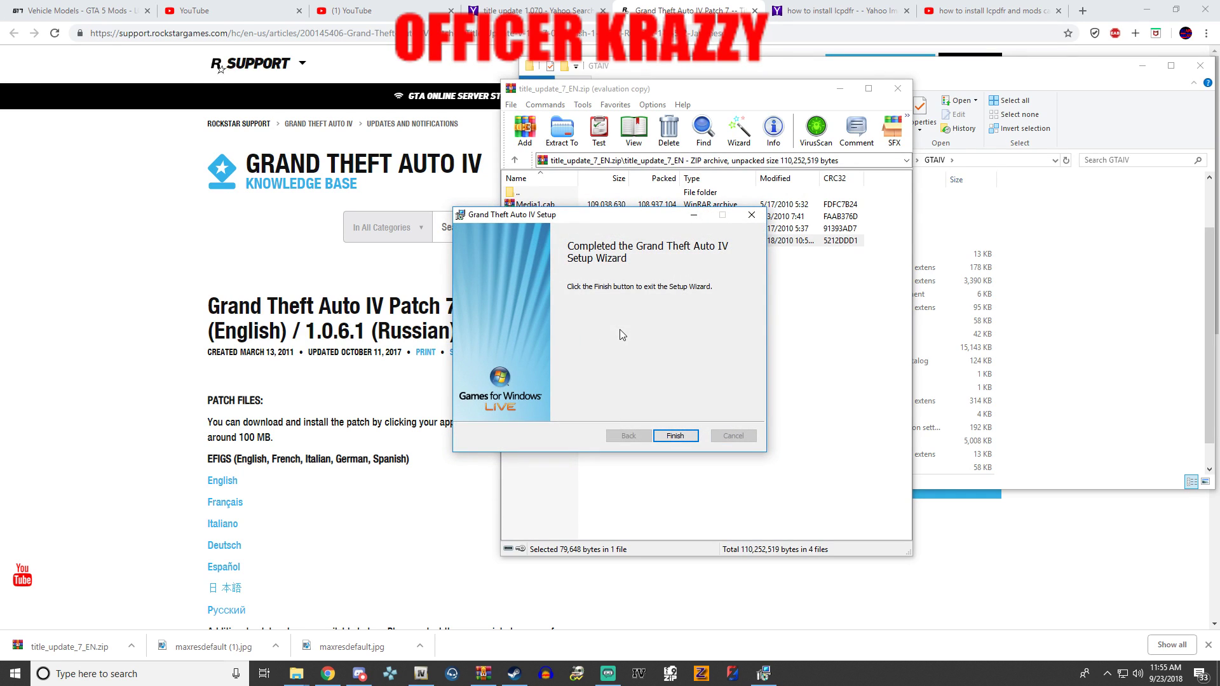
click(670, 437)
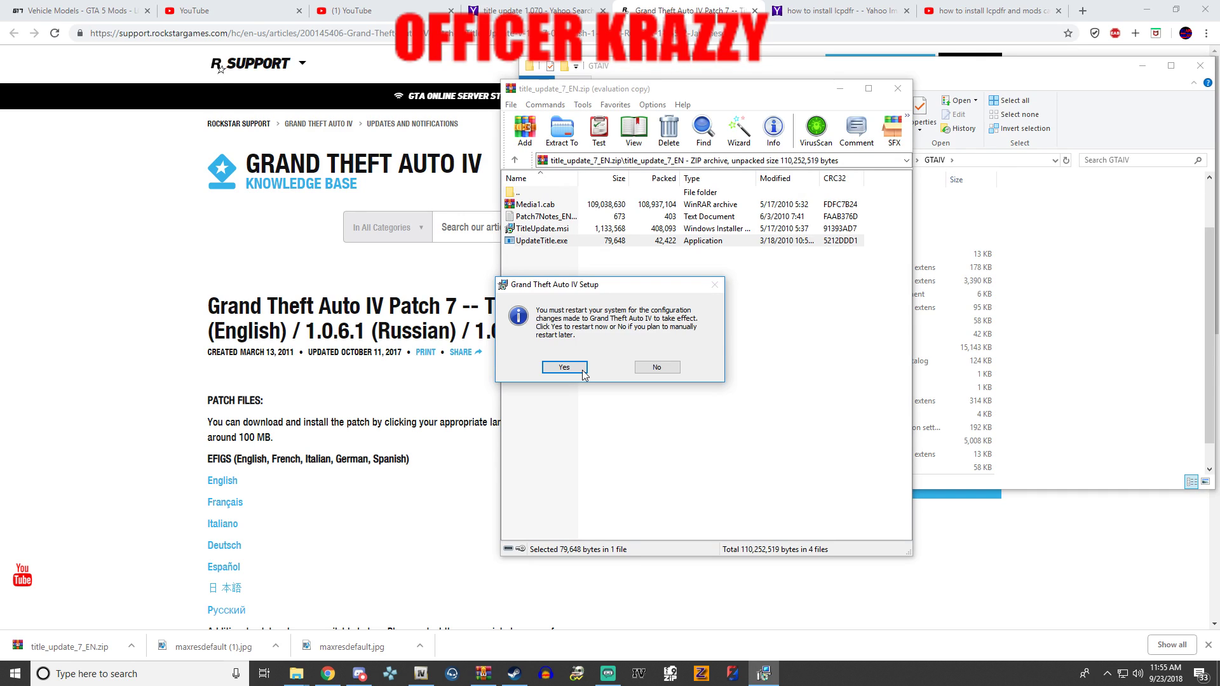
click(656, 369)
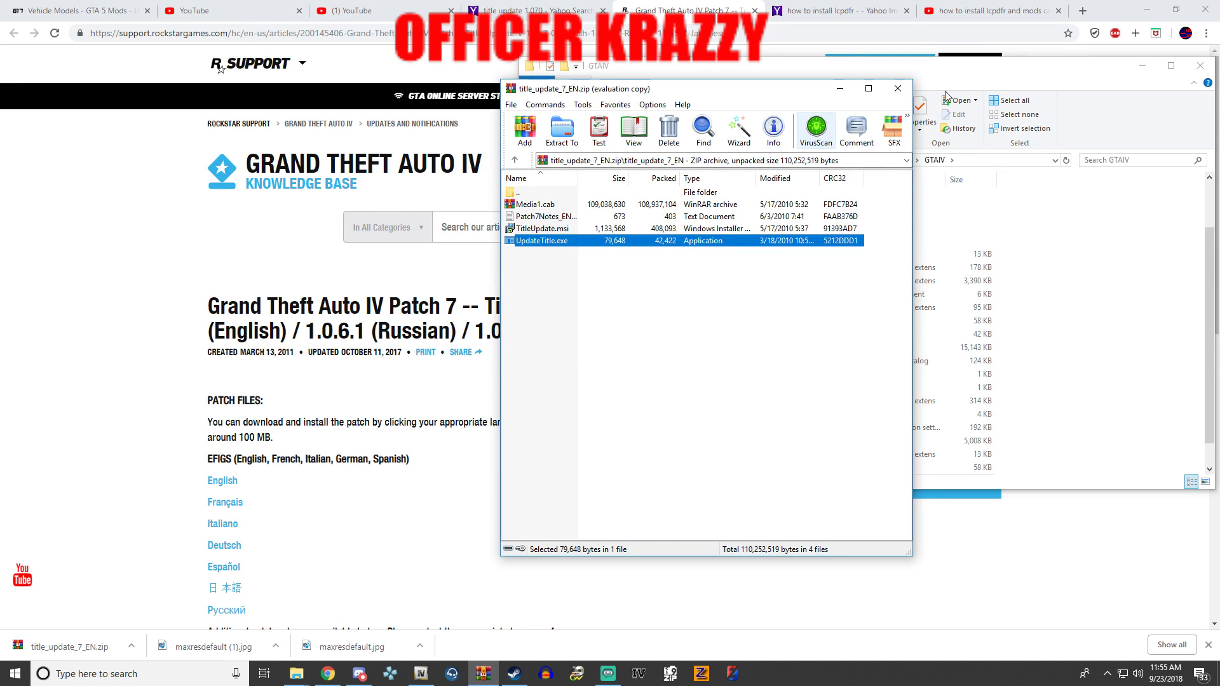
click(845, 94)
- Check the YouTube live stream page for how to install lcpdfr and mods, and minimize the browser
scroll(716, 327, down, 1)
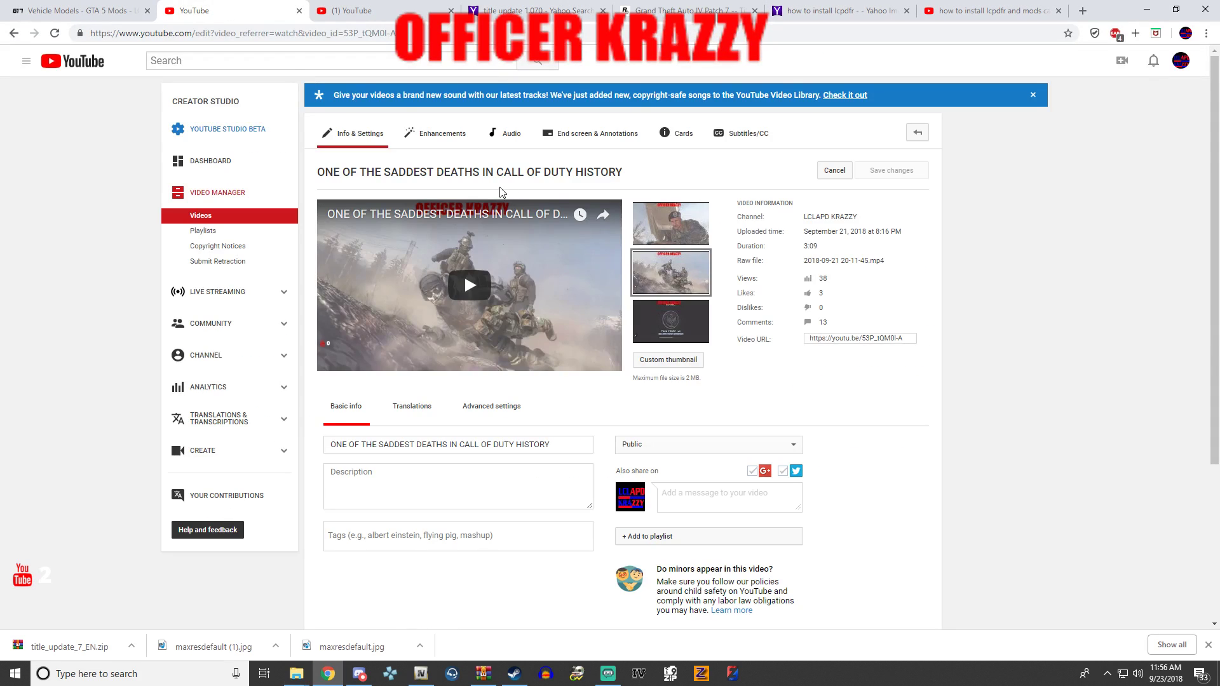
click(406, 11)
click(945, 6)
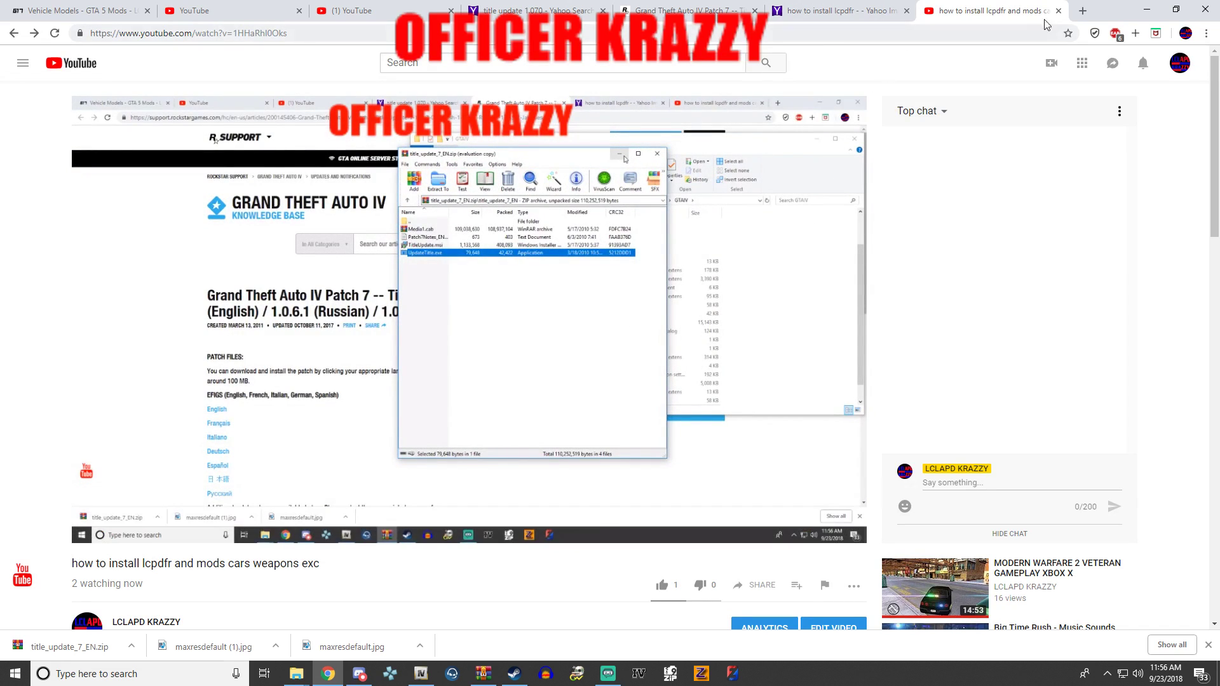
click(1147, 9)
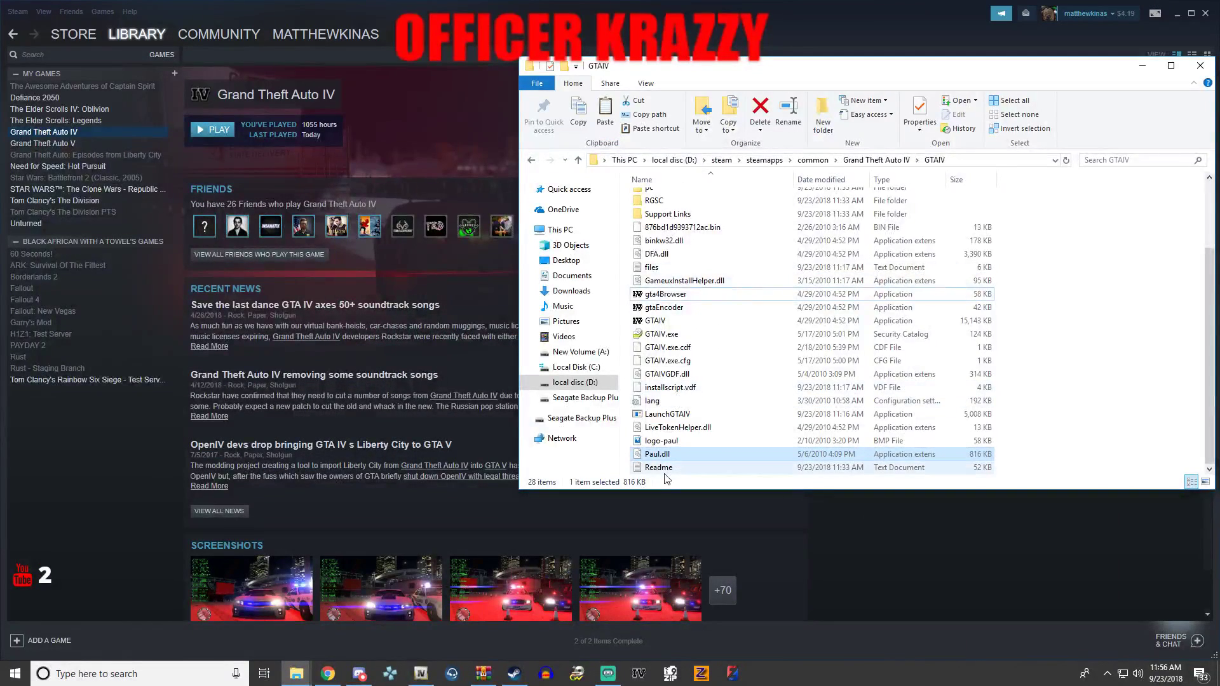
- Replace the patched Paul.dll in the GTAIV game folder with the backed-up paul.dll from the keep forever folder
right_click(666, 454)
click(699, 413)
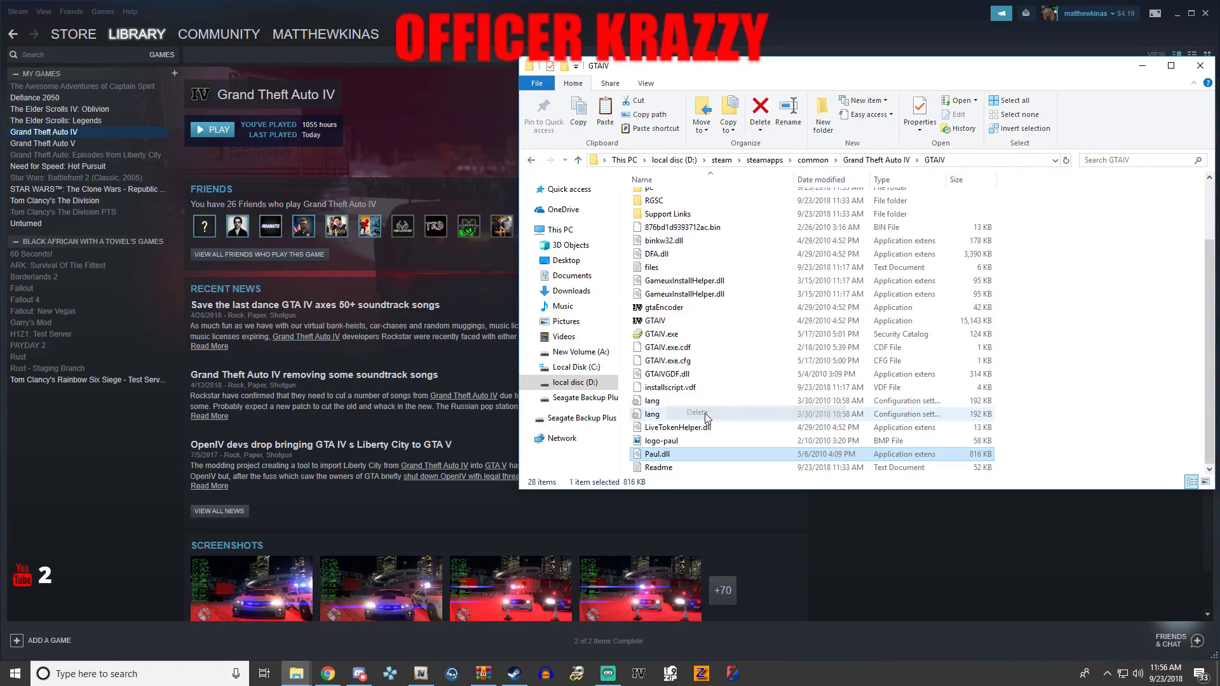
mouse_move(296, 672)
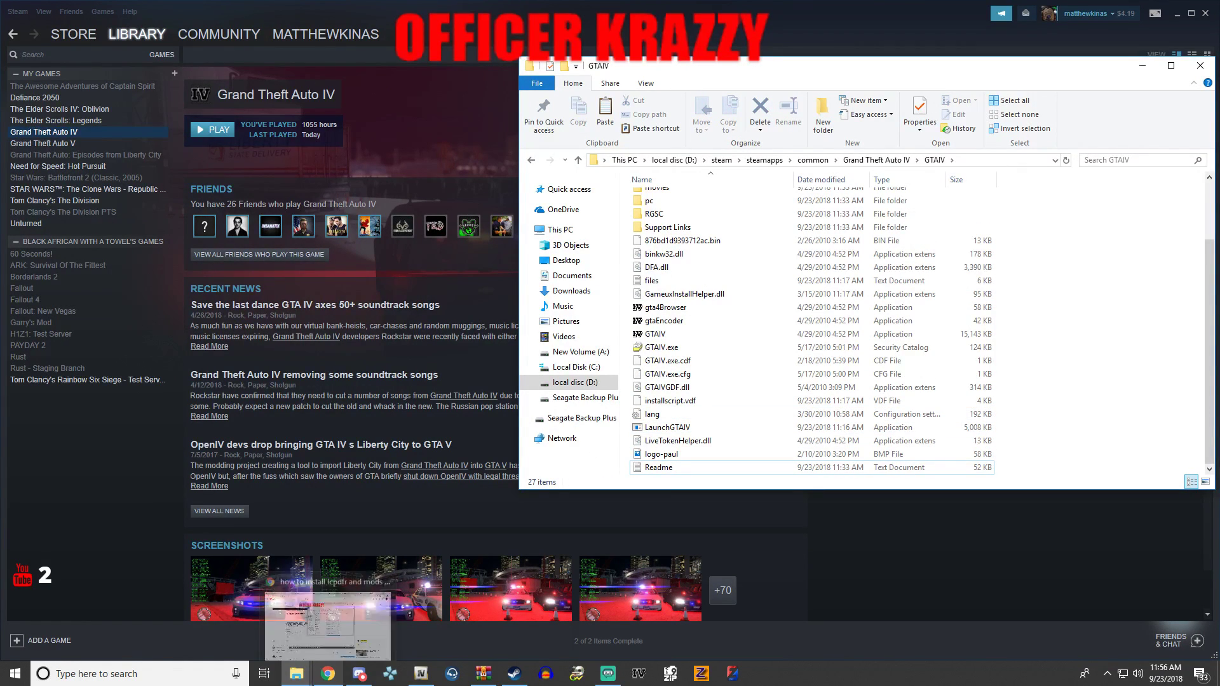
click(260, 626)
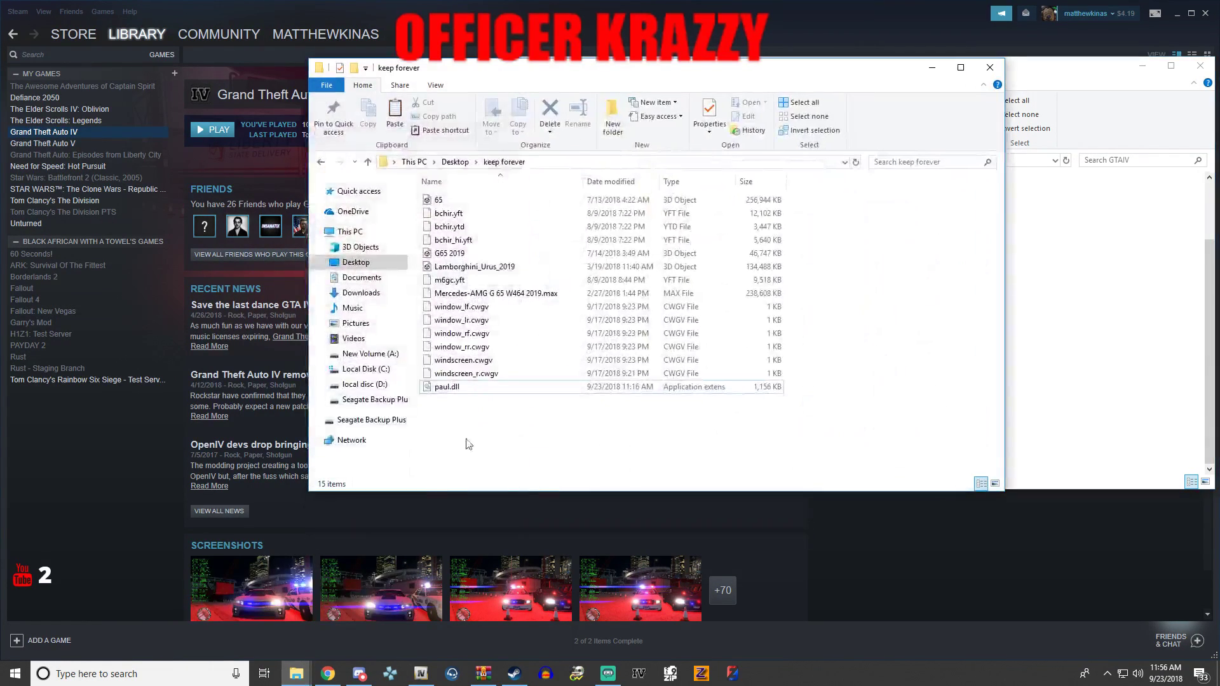
drag(473, 389, 1080, 343)
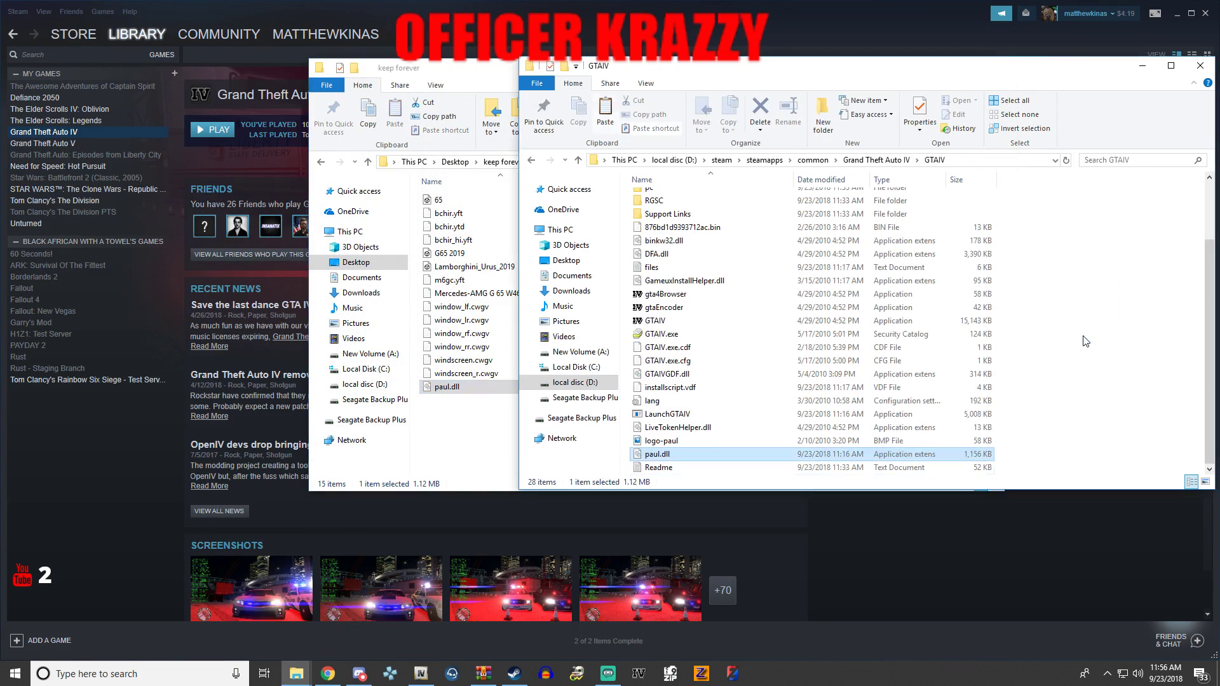
- Launch Grand Theft Auto IV from the Steam library and start playing from the Social Club login window without signing in
click(515, 674)
click(196, 131)
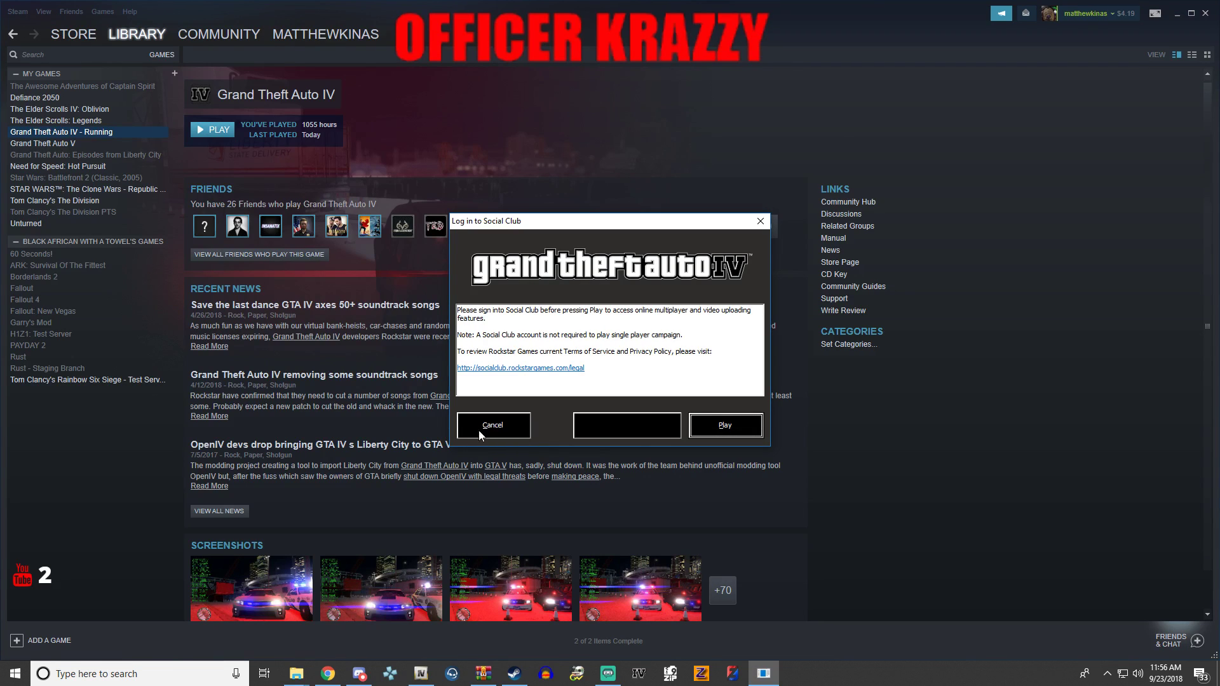
click(705, 429)
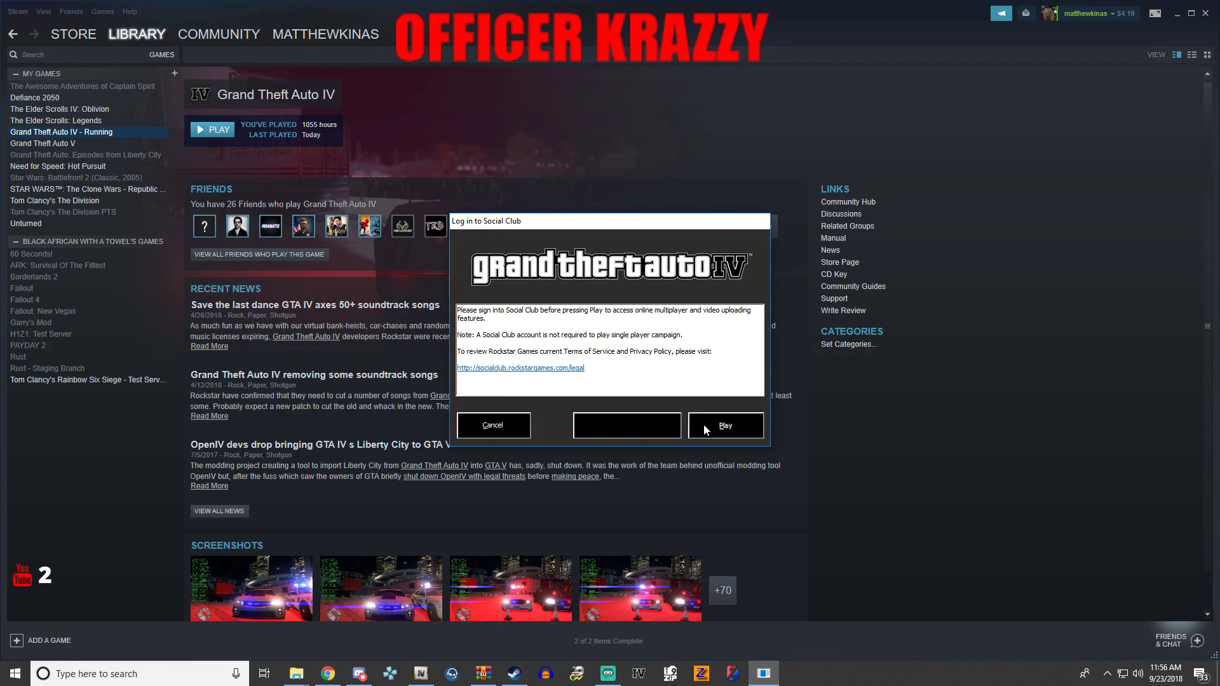
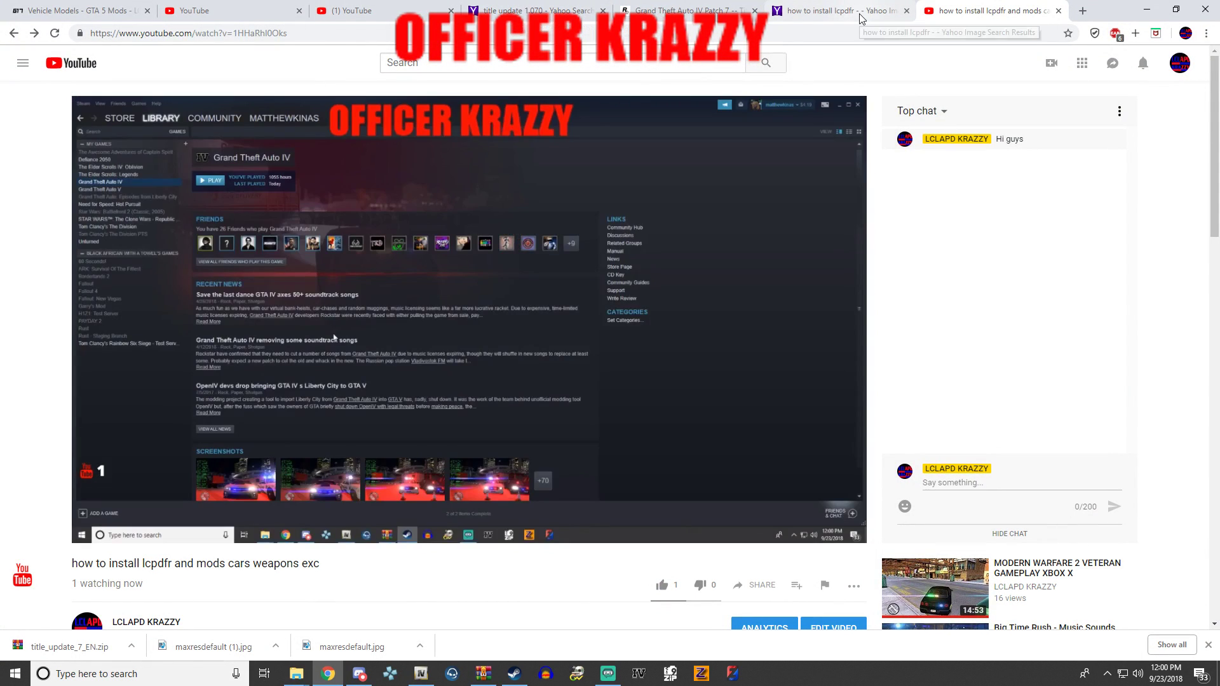
- Go to lcpdfr.com in the browser and open the Misc category of GTA 4 Mods
click(516, 6)
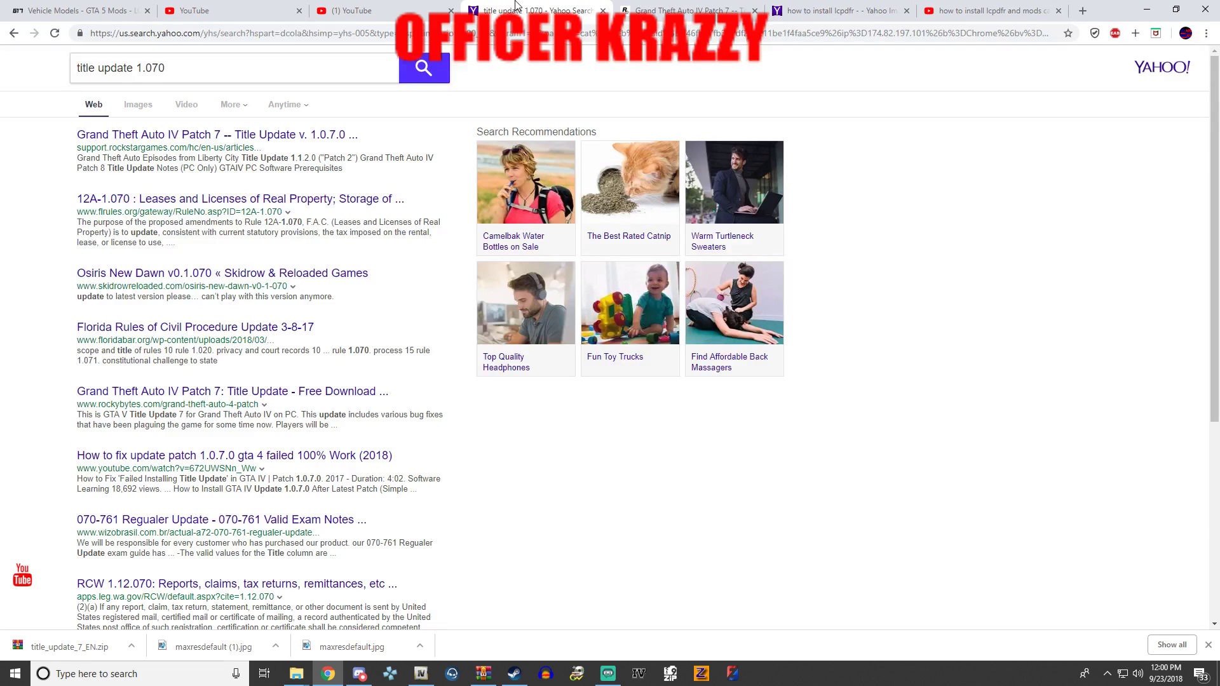
click(442, 35)
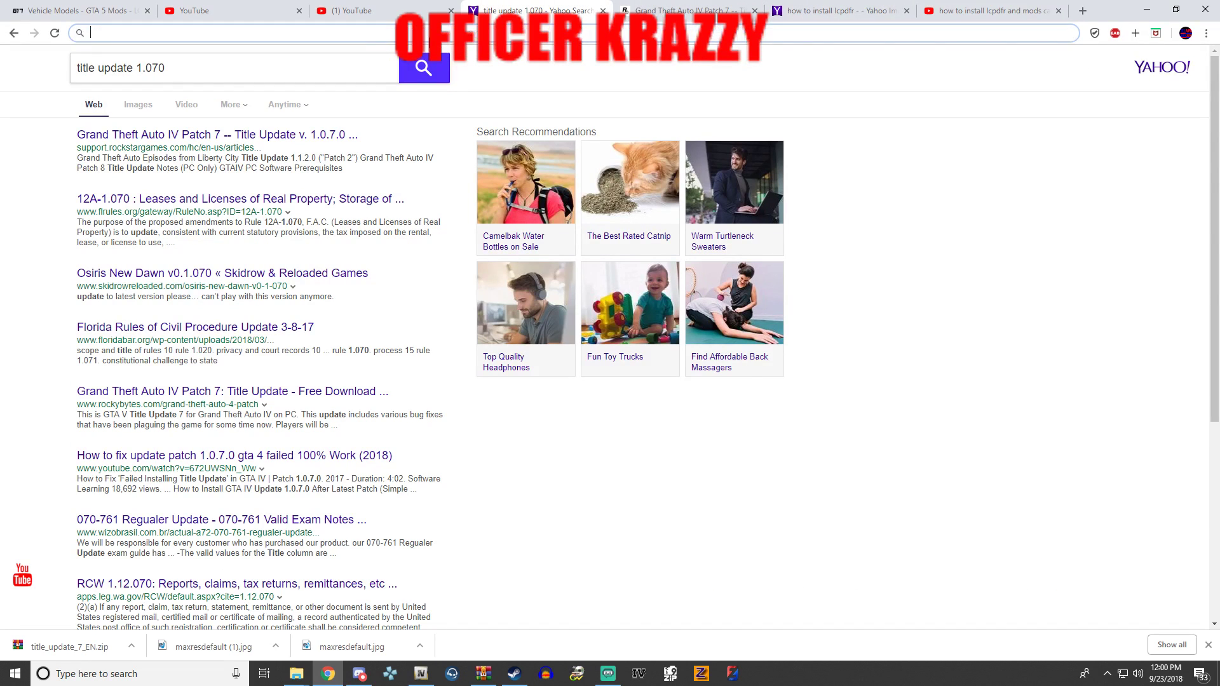
text(lcpdfr.com/files/file/19692-toronto-police-cvpi-skin-2011/)
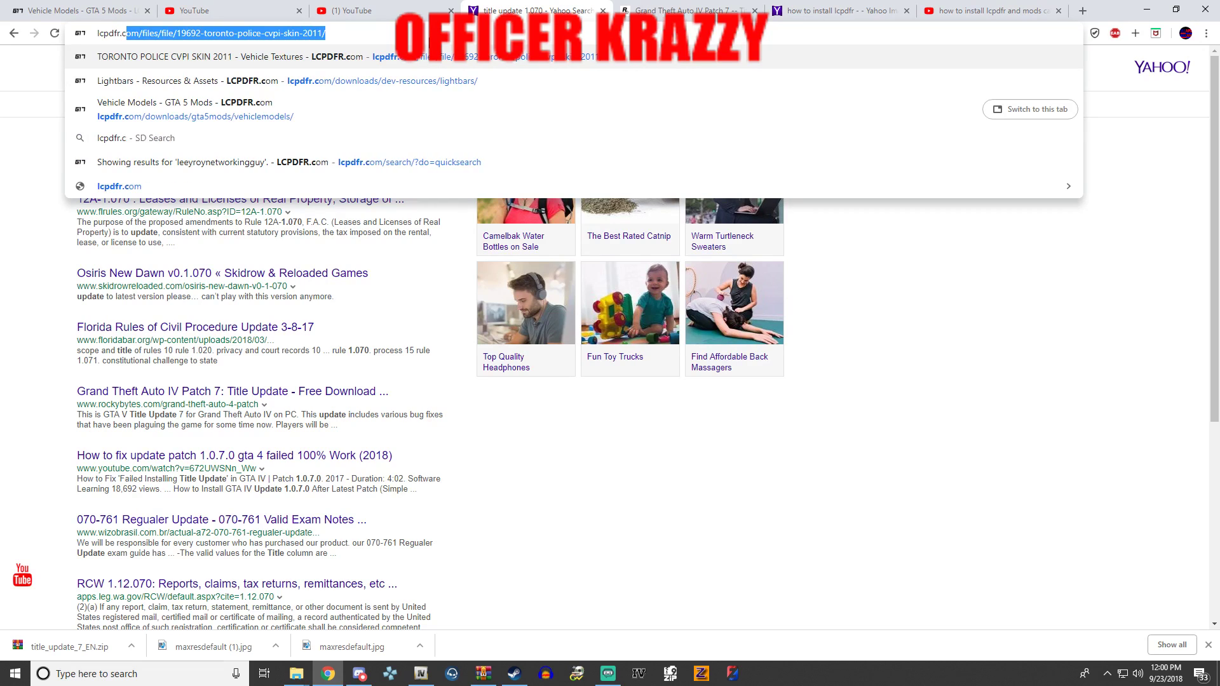
key(Return)
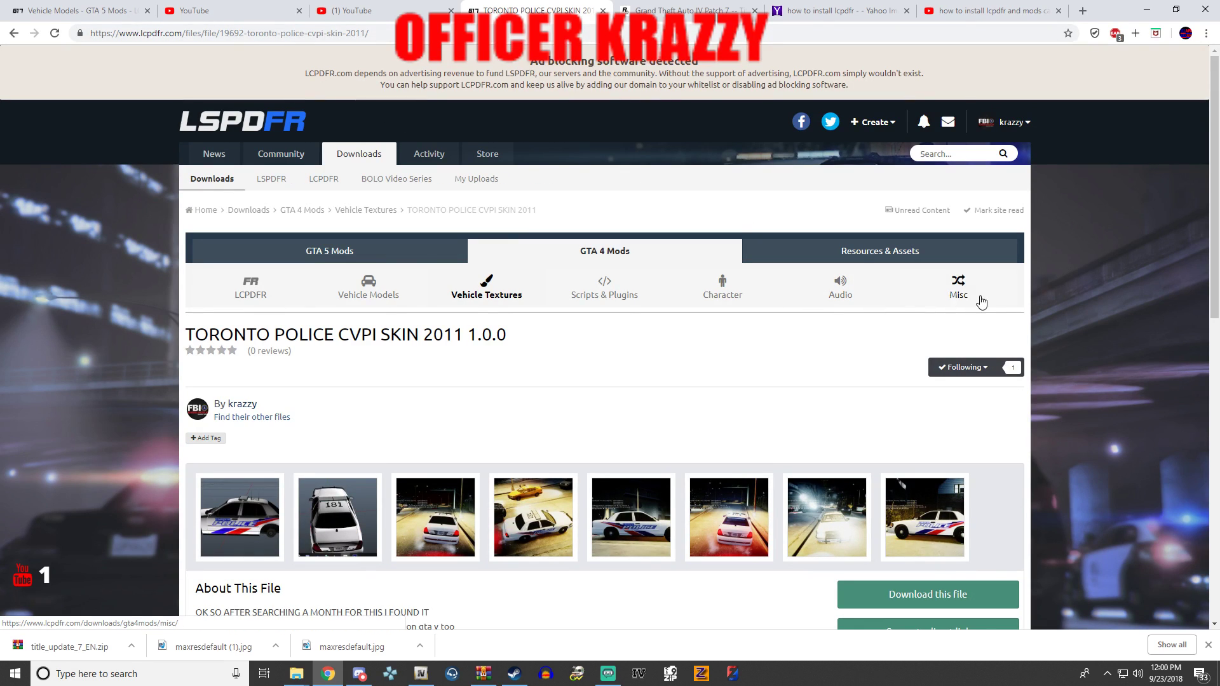
click(960, 290)
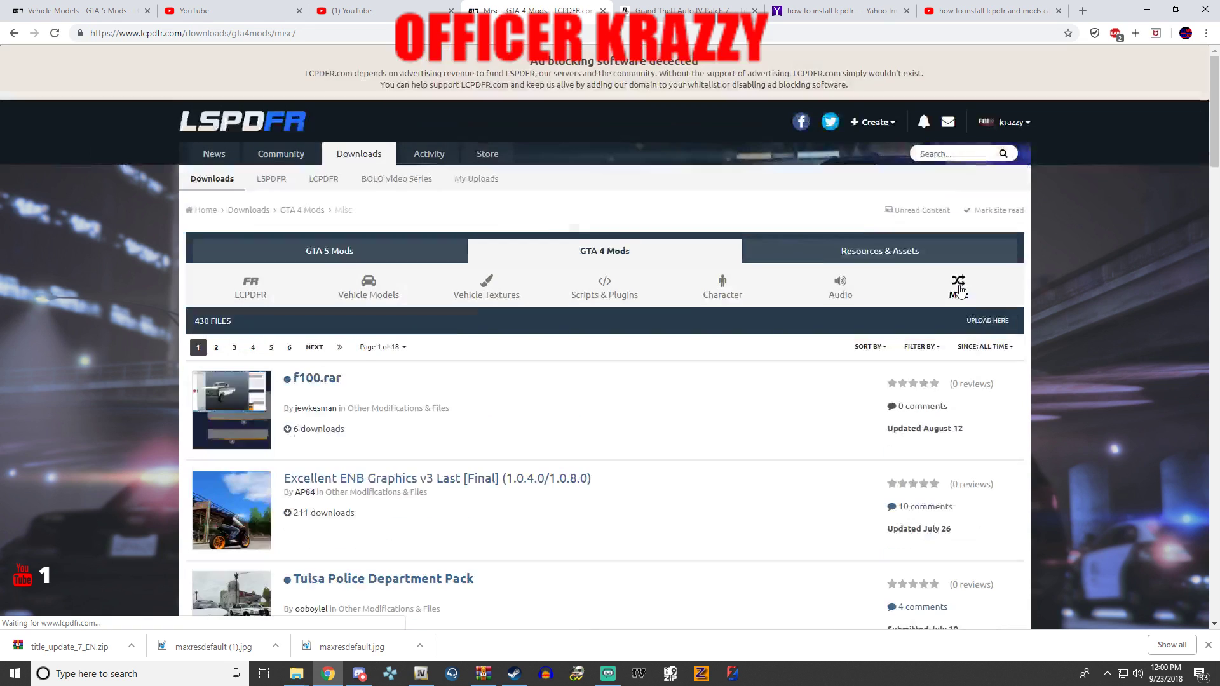
- Open the Excellent ENB Graphics v3 Last [Final] (1.0.4.0/1.0.8.0) mod page and look through its preview images
scroll(580, 368, down, 2)
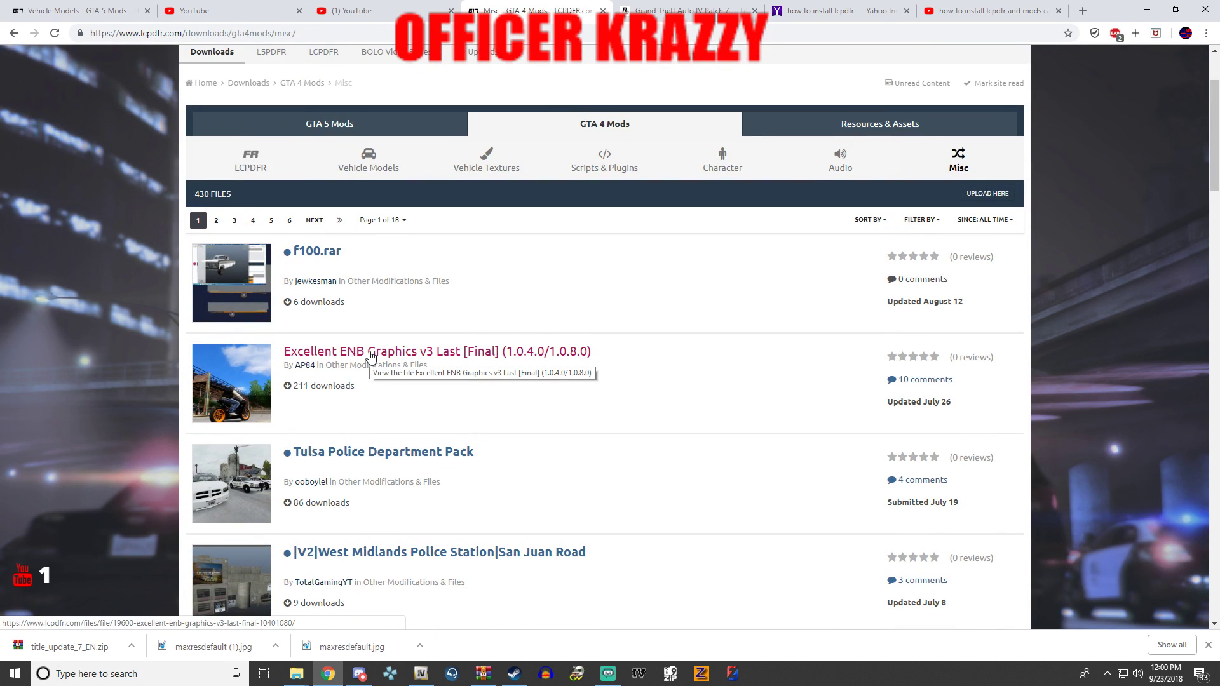
click(371, 353)
scroll(464, 402, down, 1)
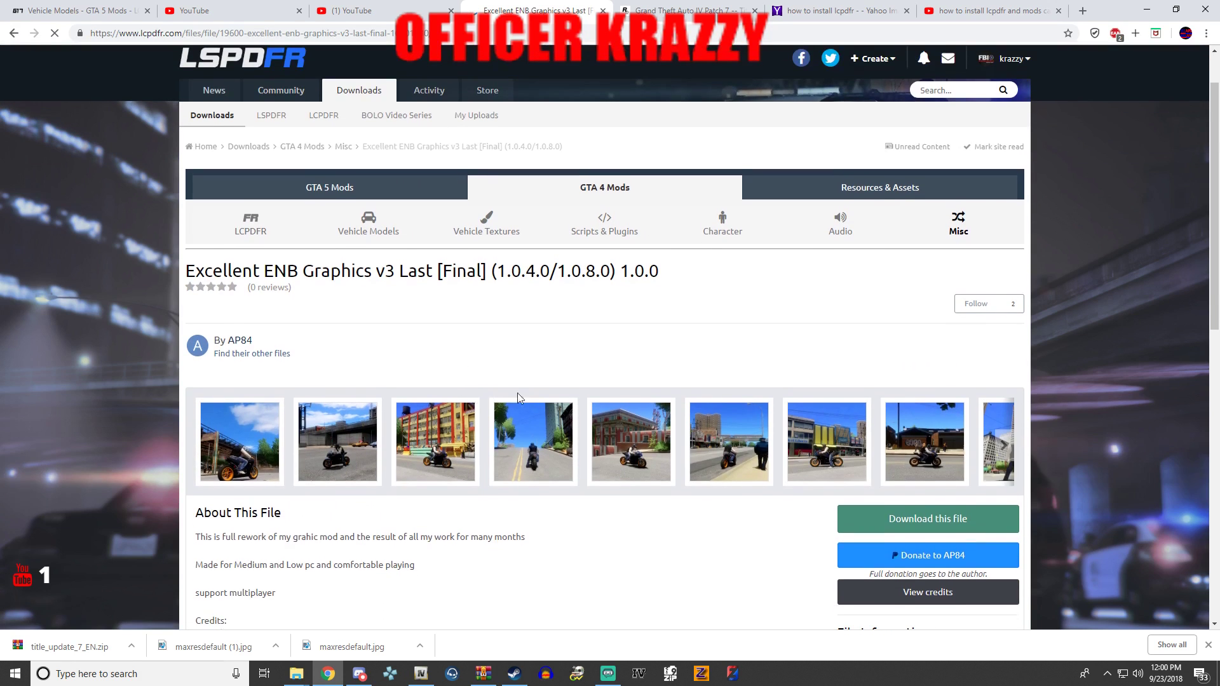
scroll(517, 398, down, 2)
click(1004, 321)
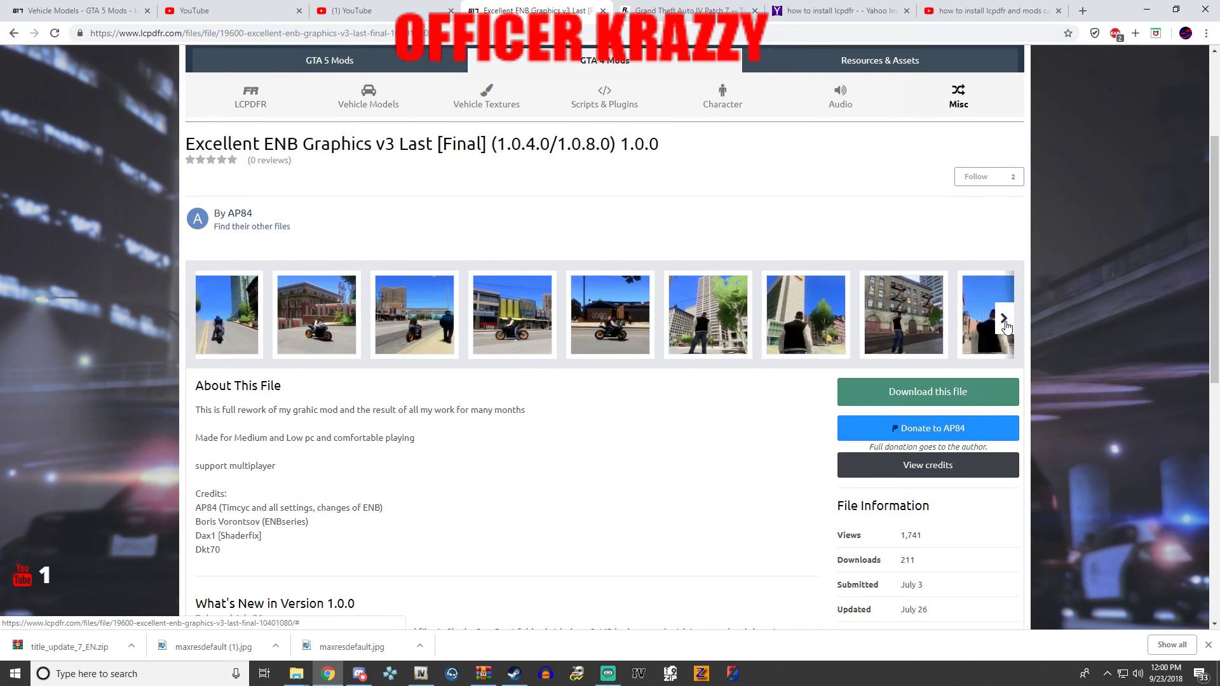
- Download the Excellent ENB Graphics v3 mod, completing the CAPTCHA security check
click(946, 395)
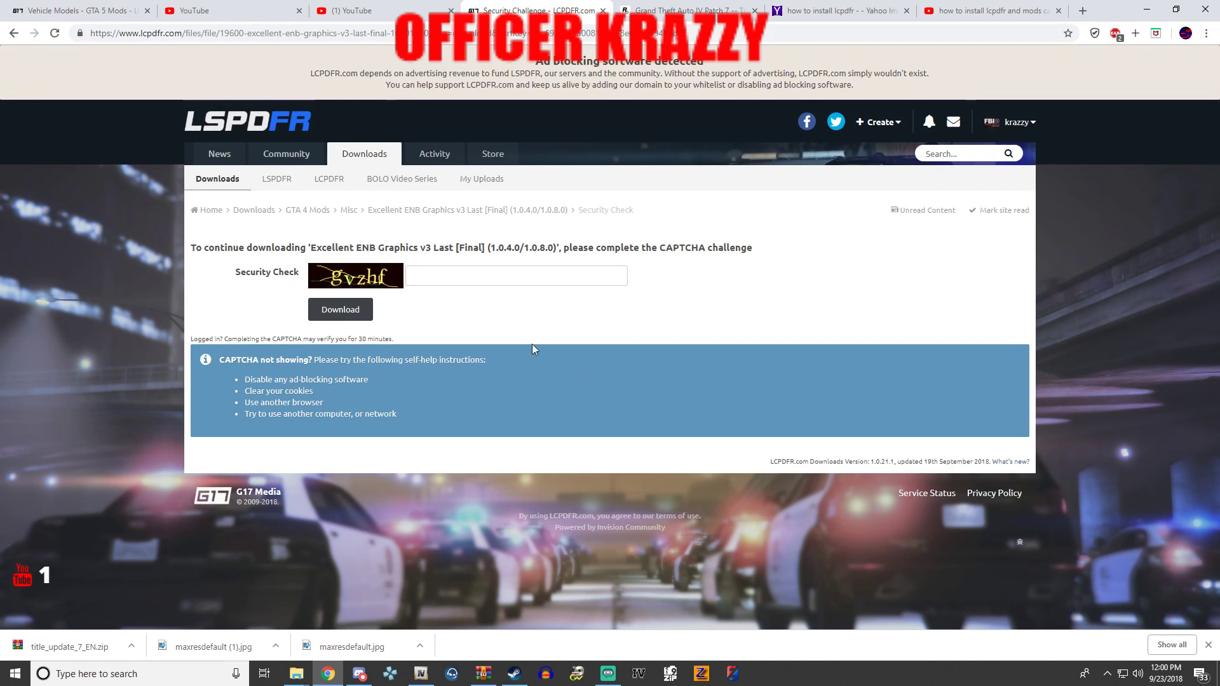
click(457, 286)
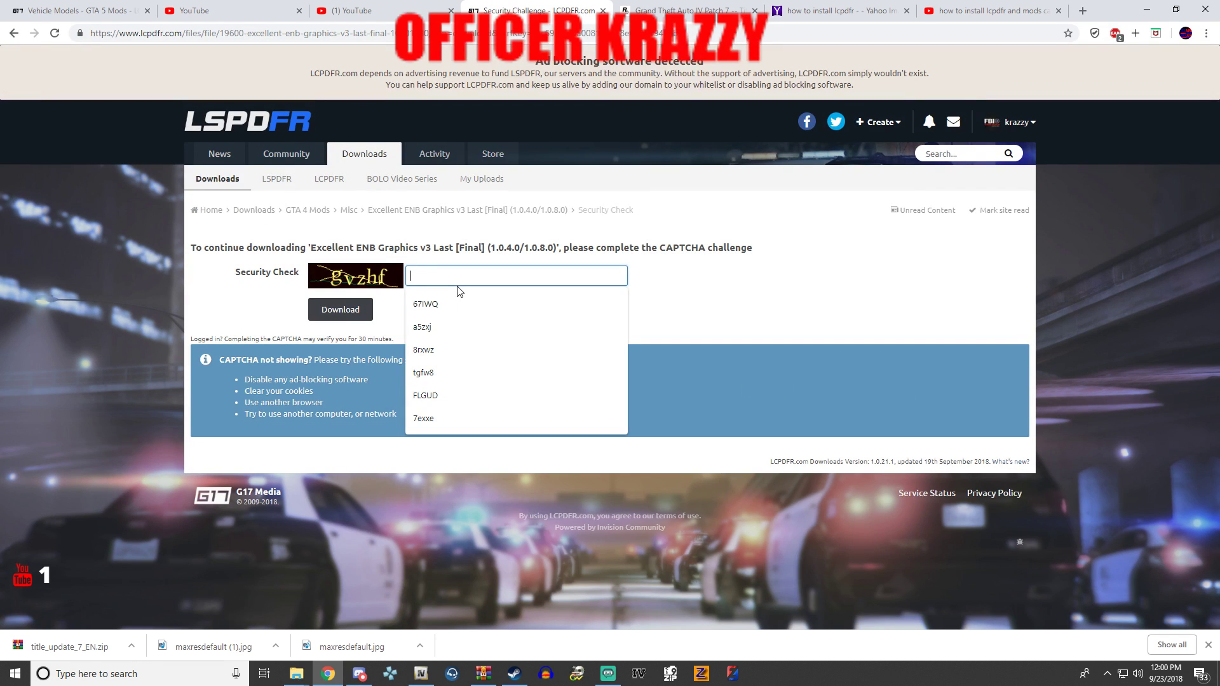
text(gvzhf)
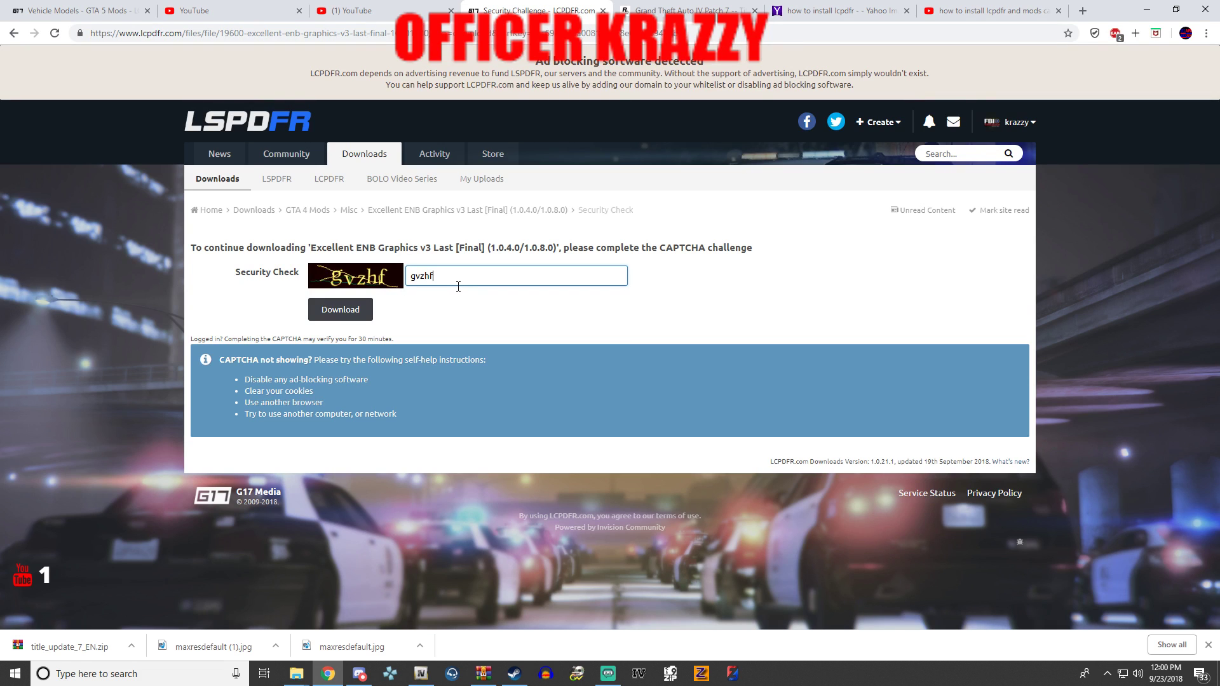
click(348, 302)
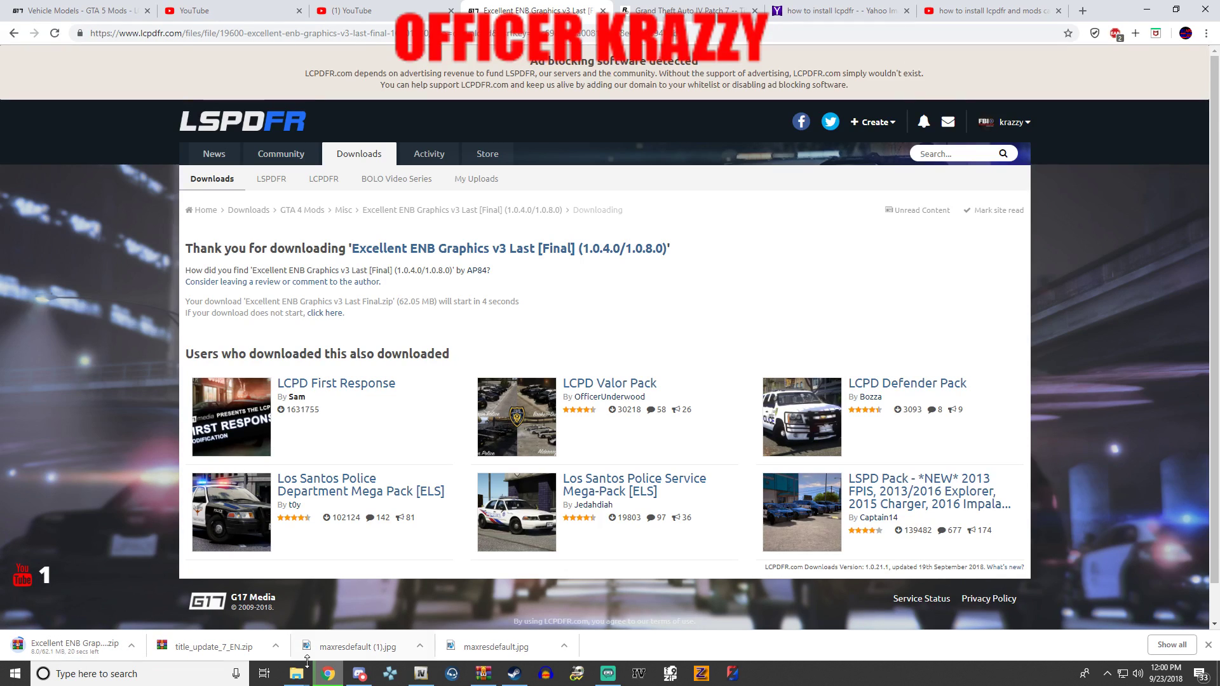
- Copy all files and folders in the GTAIV game folder
mouse_move(311, 672)
click(339, 597)
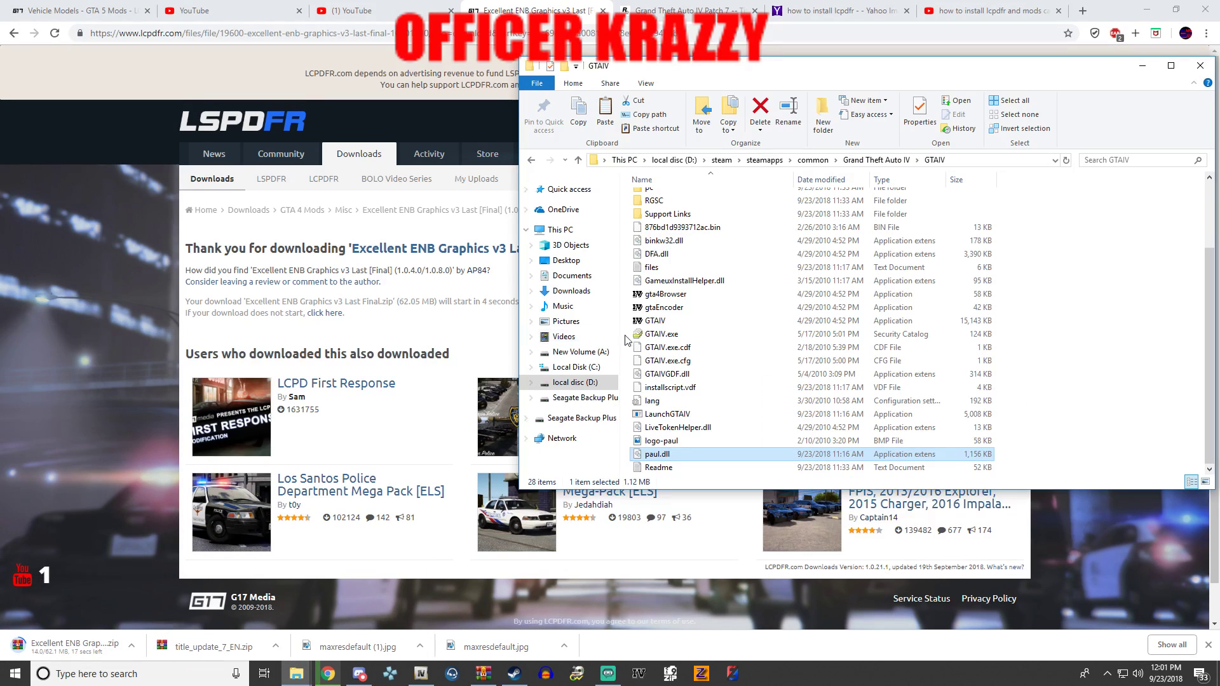
scroll(625, 337, up, 3)
click(637, 201)
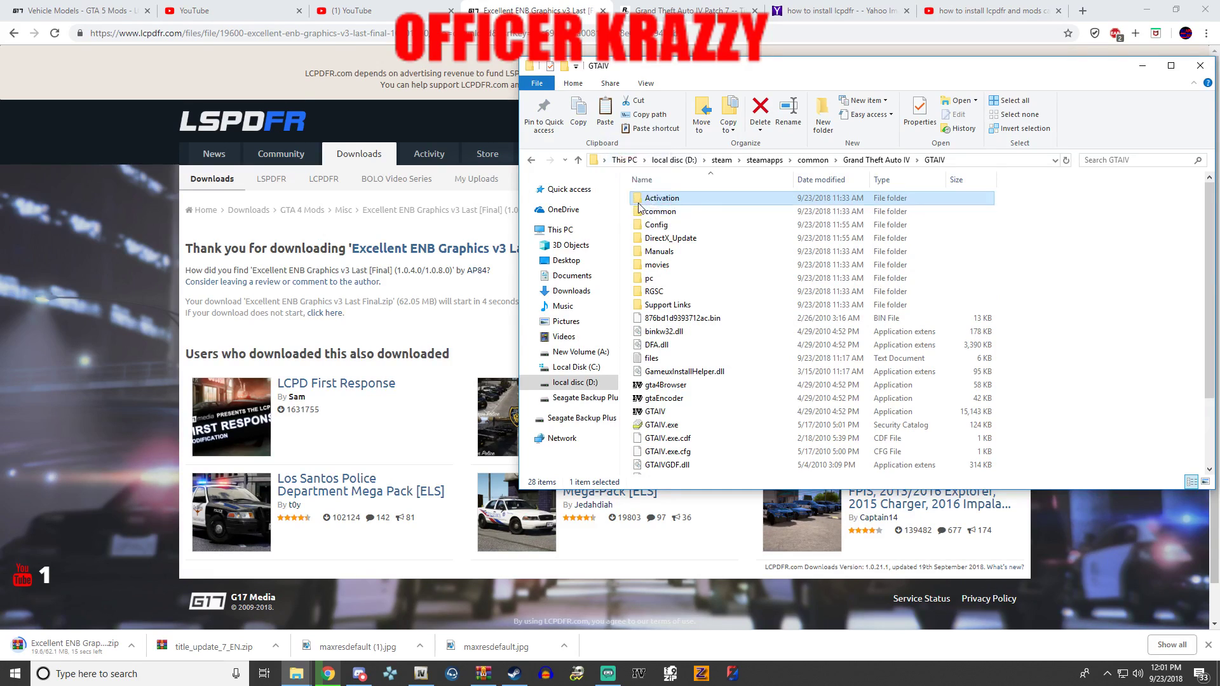
drag(629, 202, 761, 588)
right_click(713, 370)
click(736, 499)
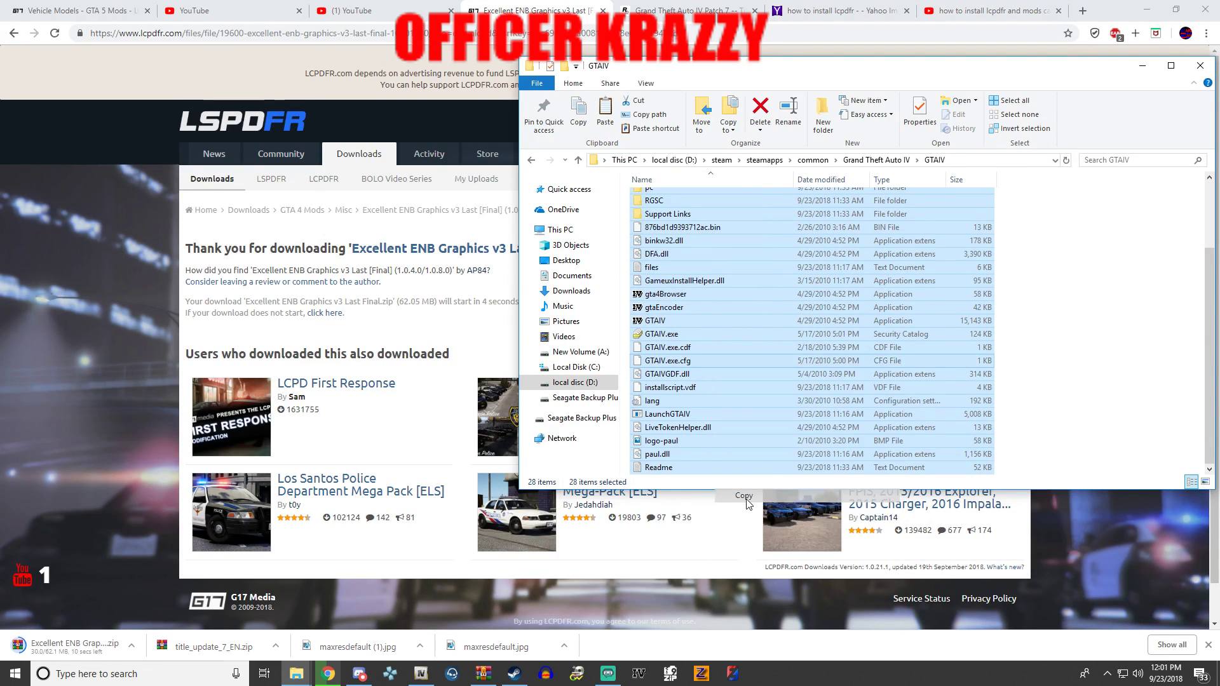
- Create a new folder named gta iv on local disc (D:)
click(574, 382)
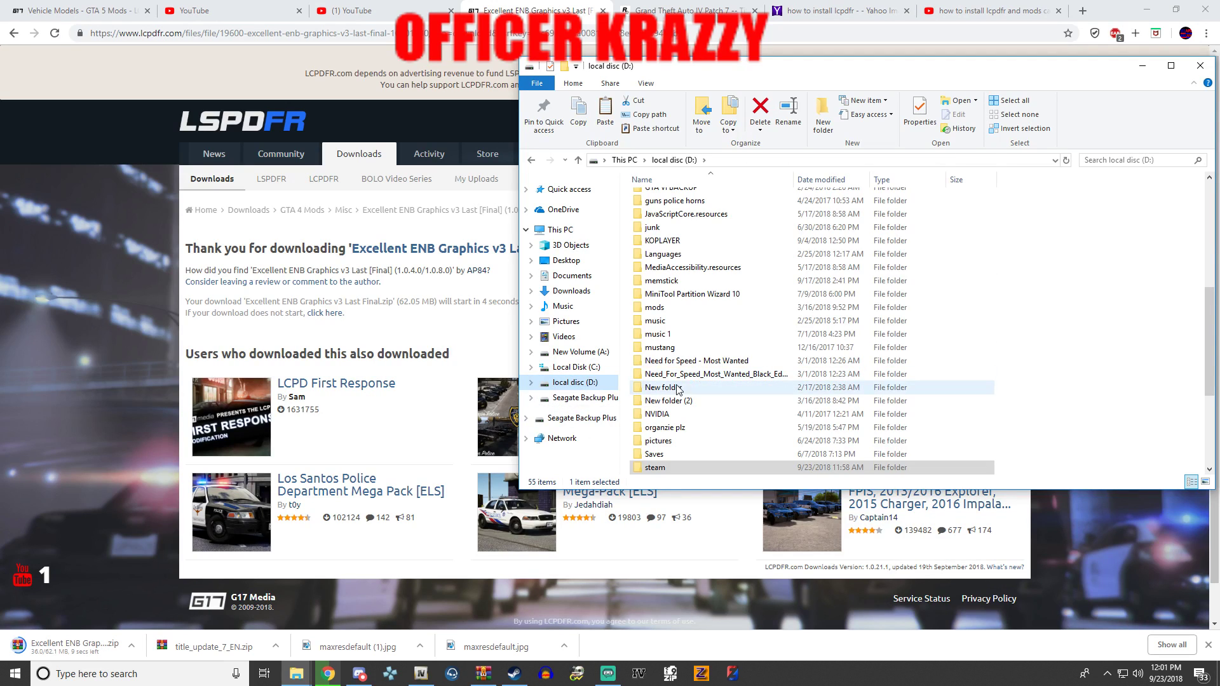
right_click(1113, 315)
mouse_move(1106, 445)
click(1019, 445)
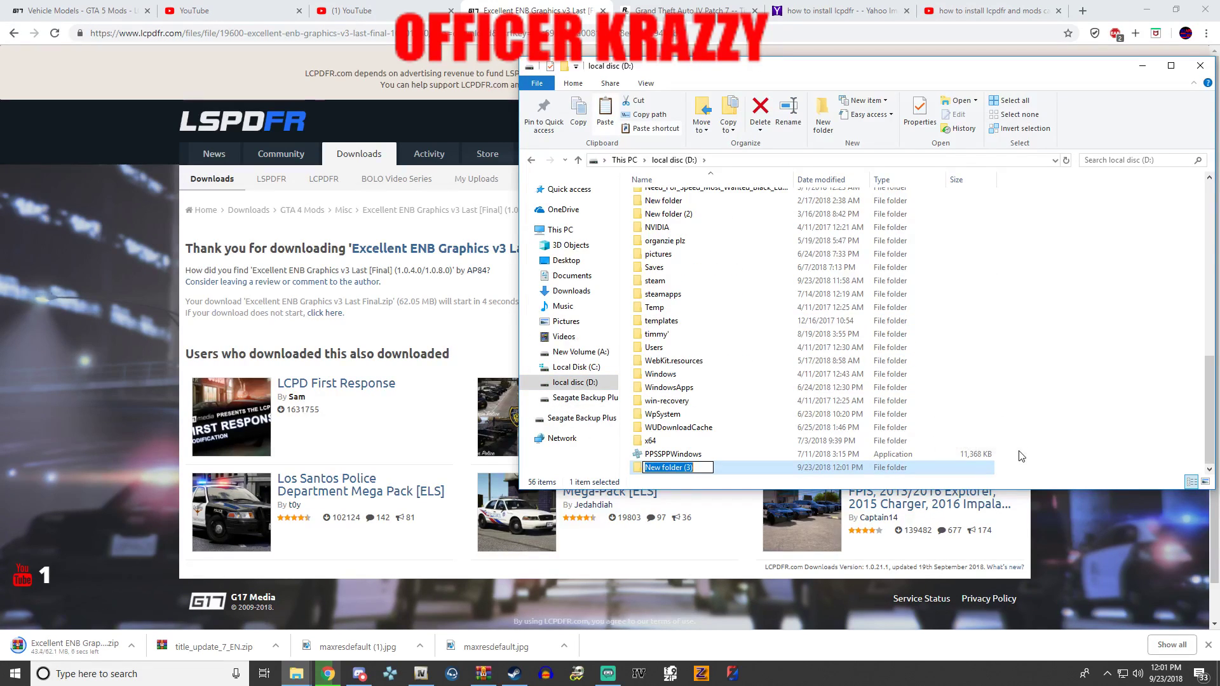
text(gta iv)
key(Return)
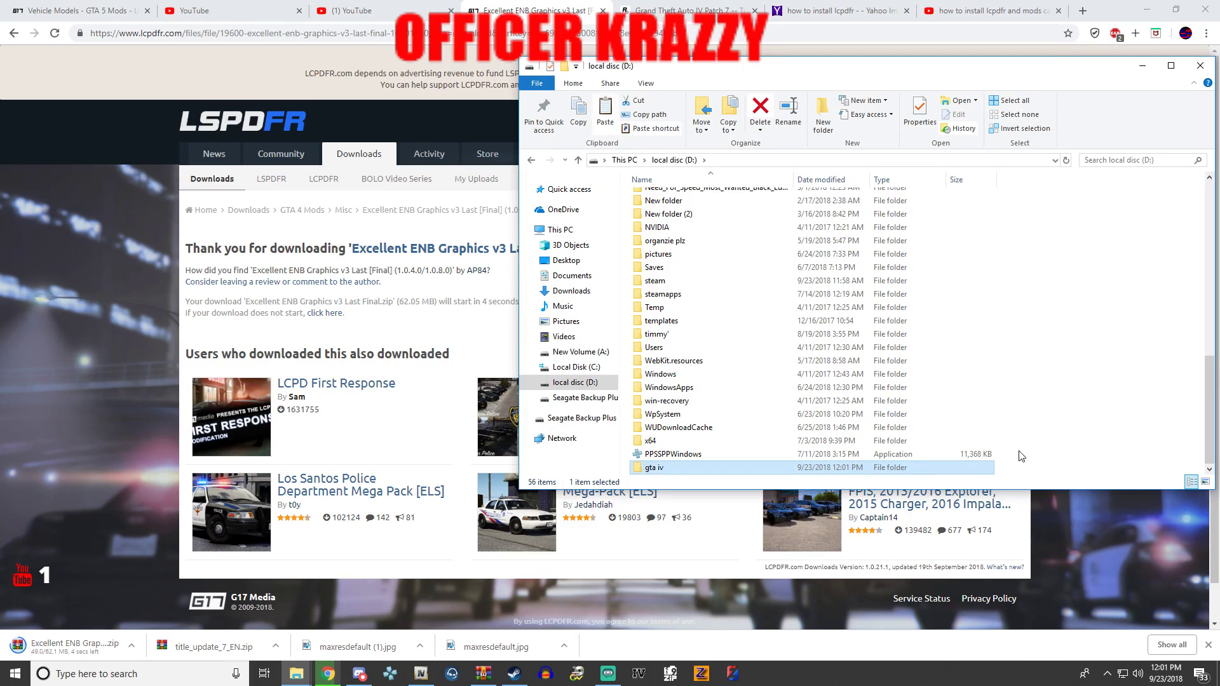
- Paste the copied game files into the gta iv folder on drive D:
double_click(677, 470)
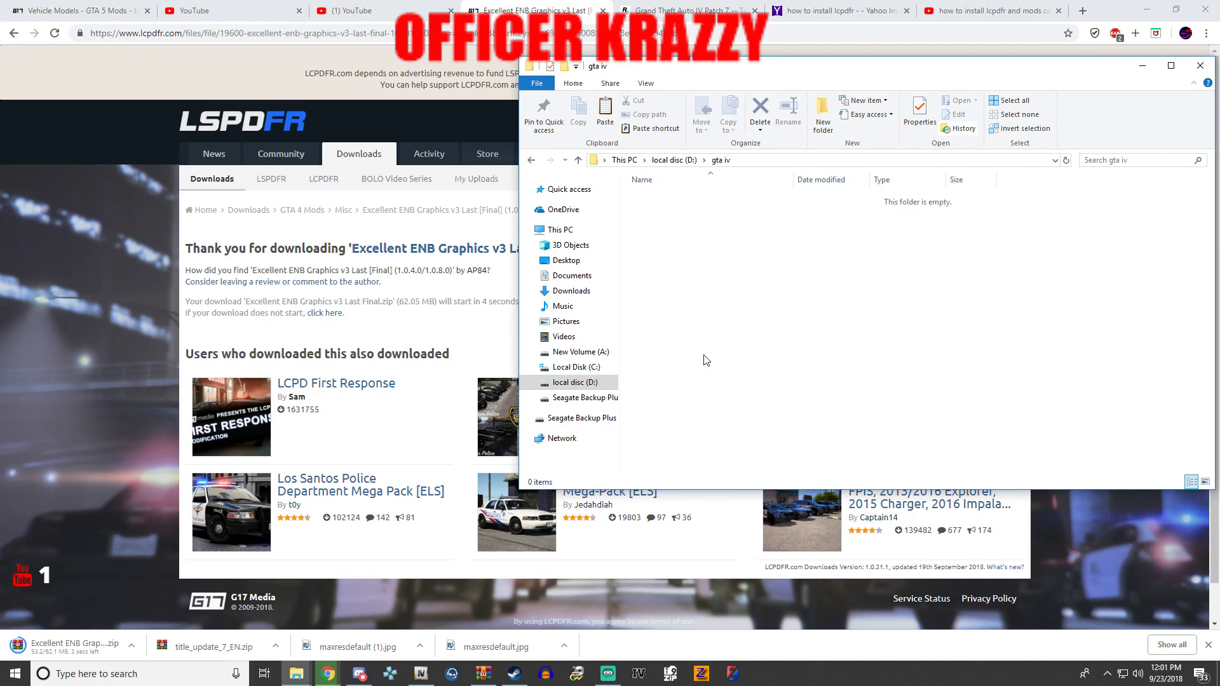
right_click(702, 355)
click(733, 448)
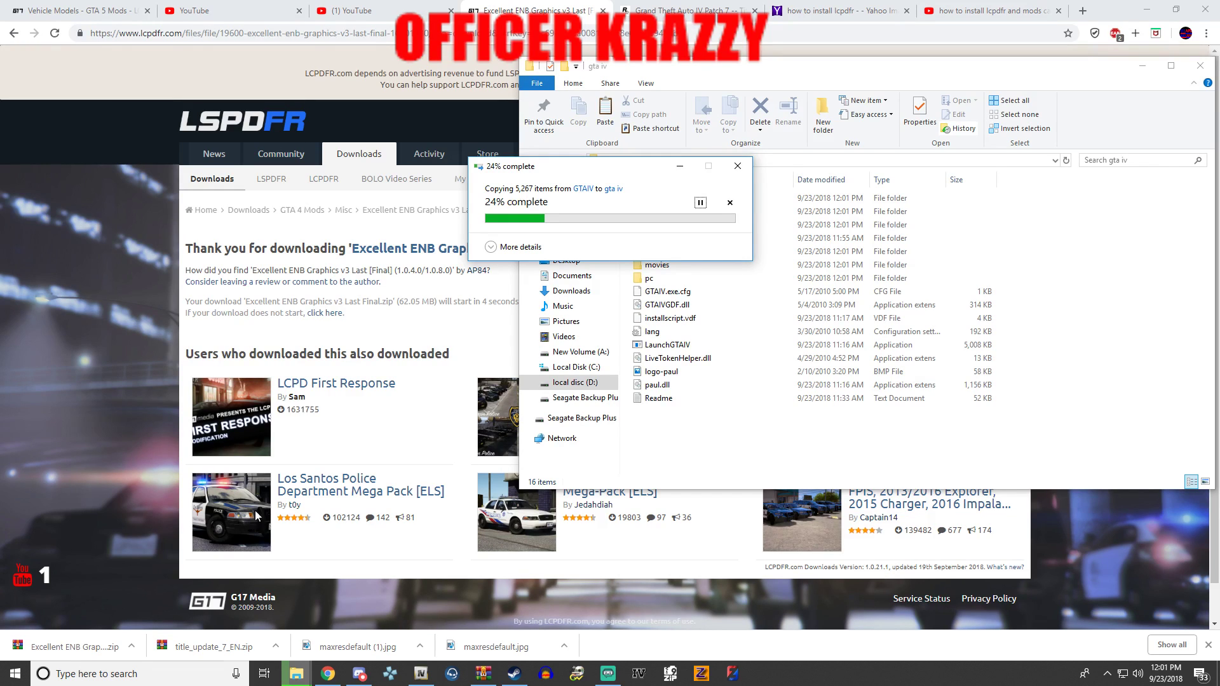
- Open the downloaded Excellent ENB Graphics archive at 1.0.6.0 - 1.0.8.0 & EFLC, Install, Medium settings and select all files and folders there
click(40, 647)
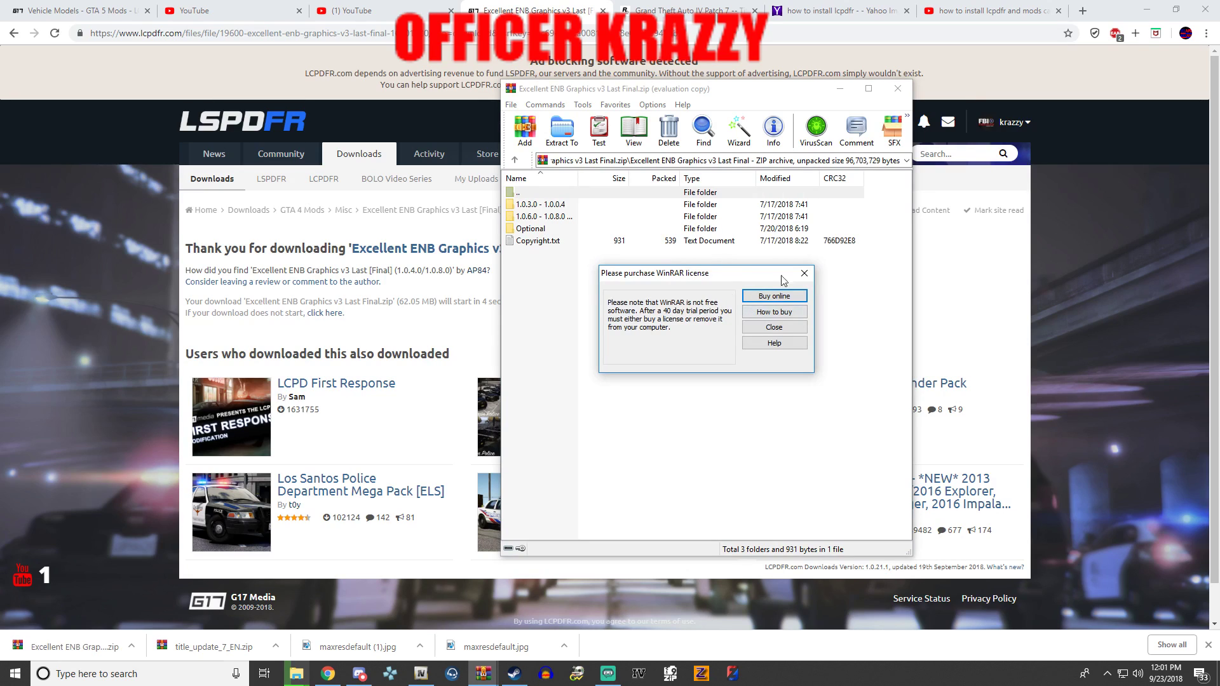
click(805, 275)
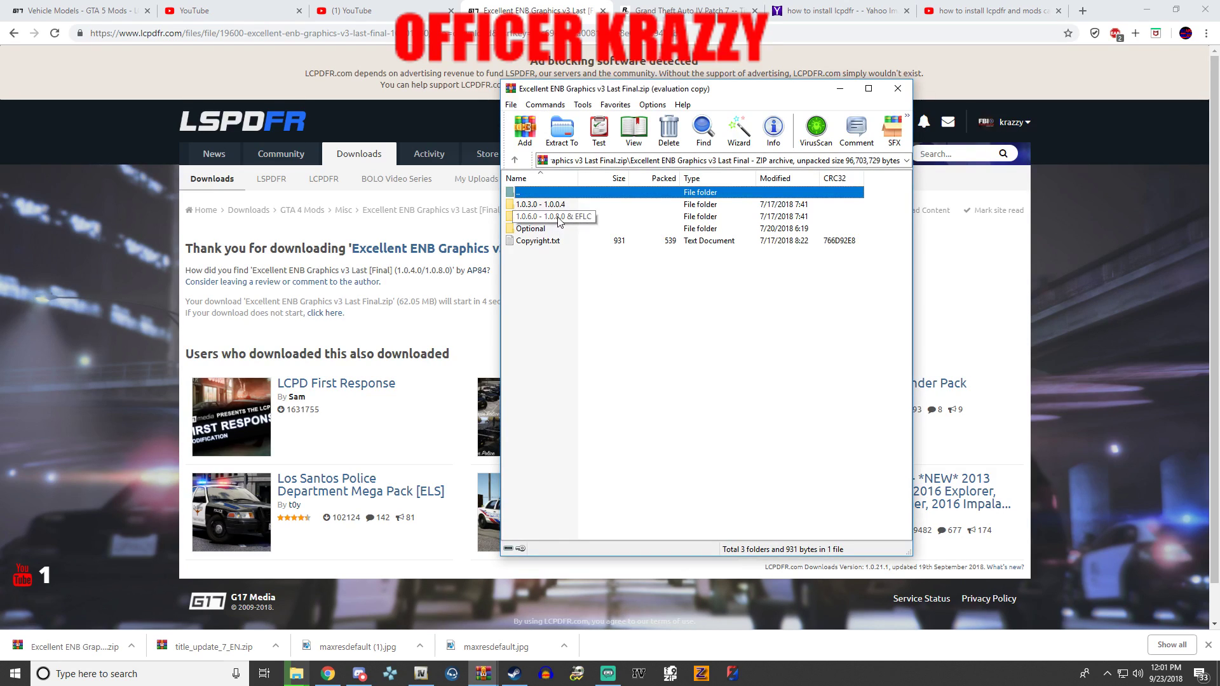
click(559, 219)
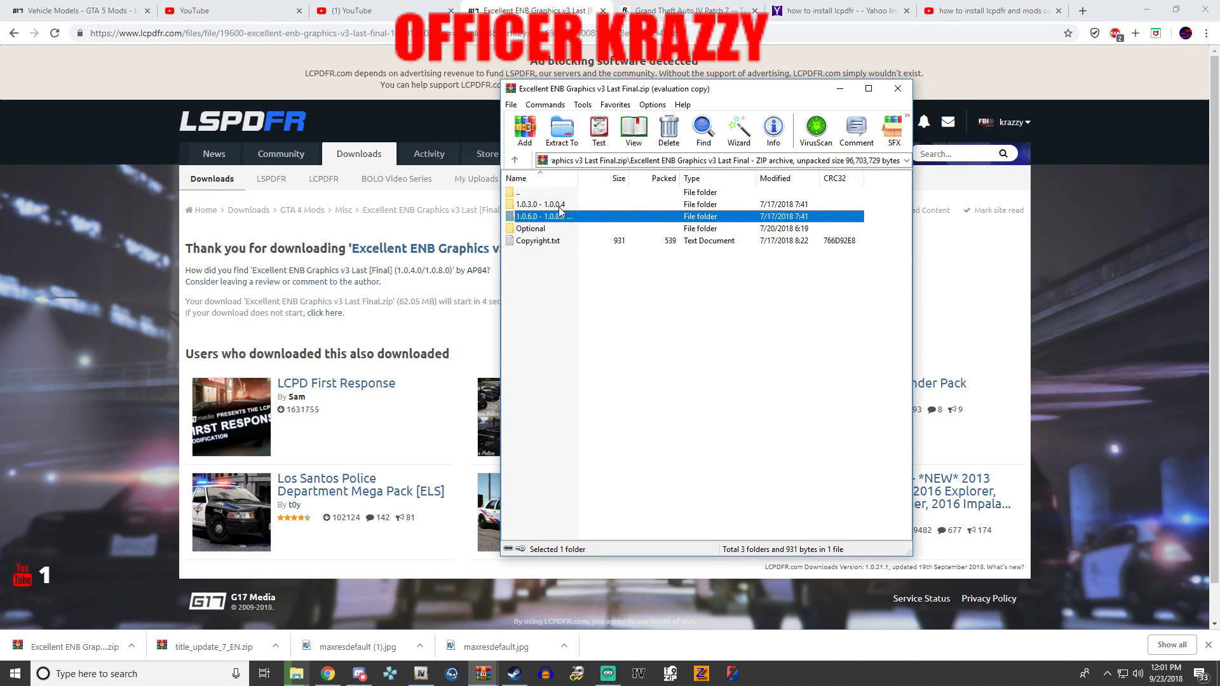
click(561, 205)
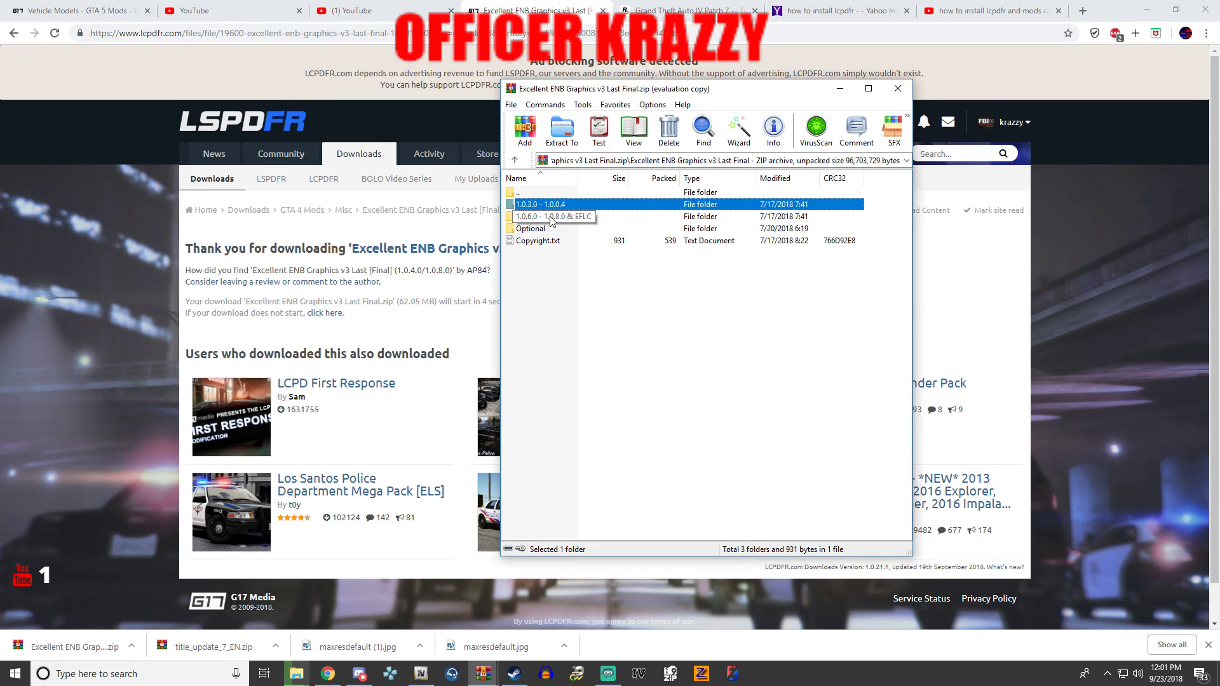
double_click(552, 218)
double_click(551, 205)
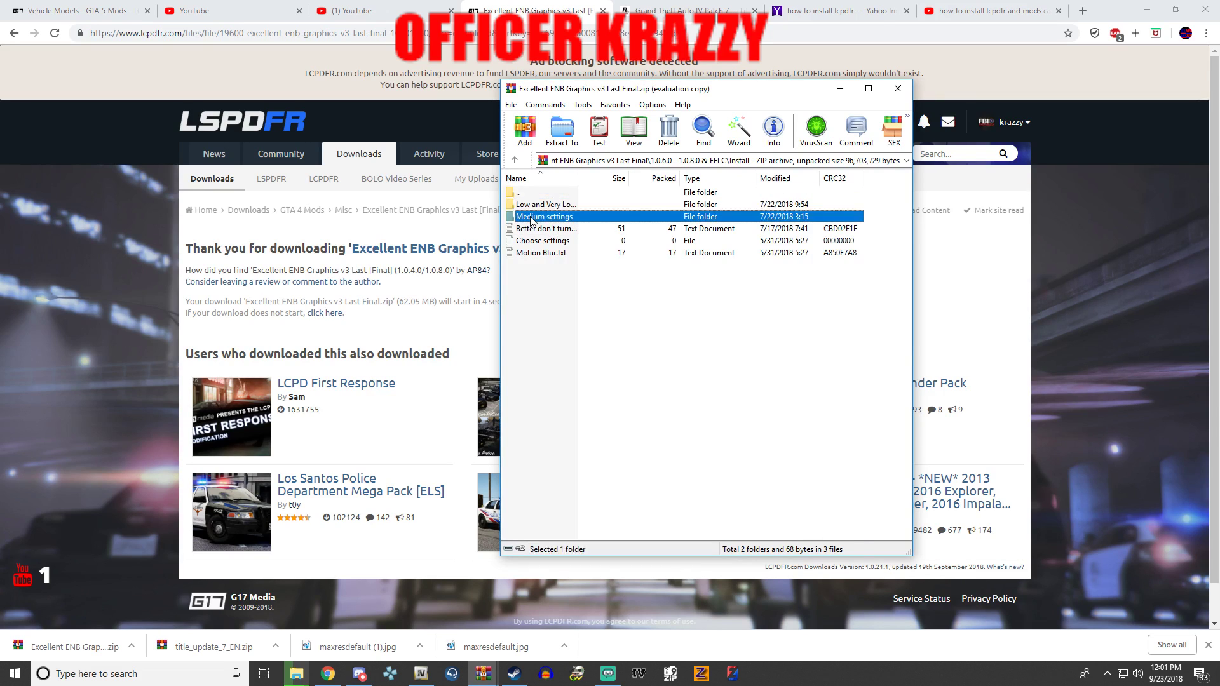
double_click(545, 217)
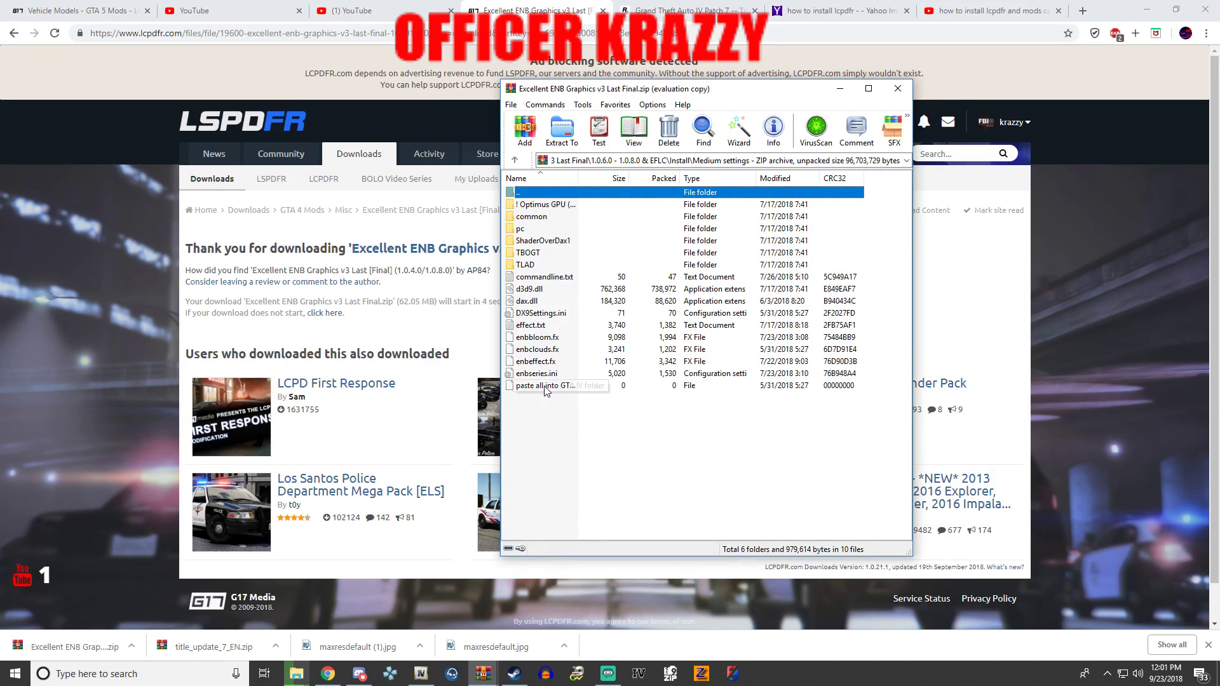
drag(547, 413, 554, 200)
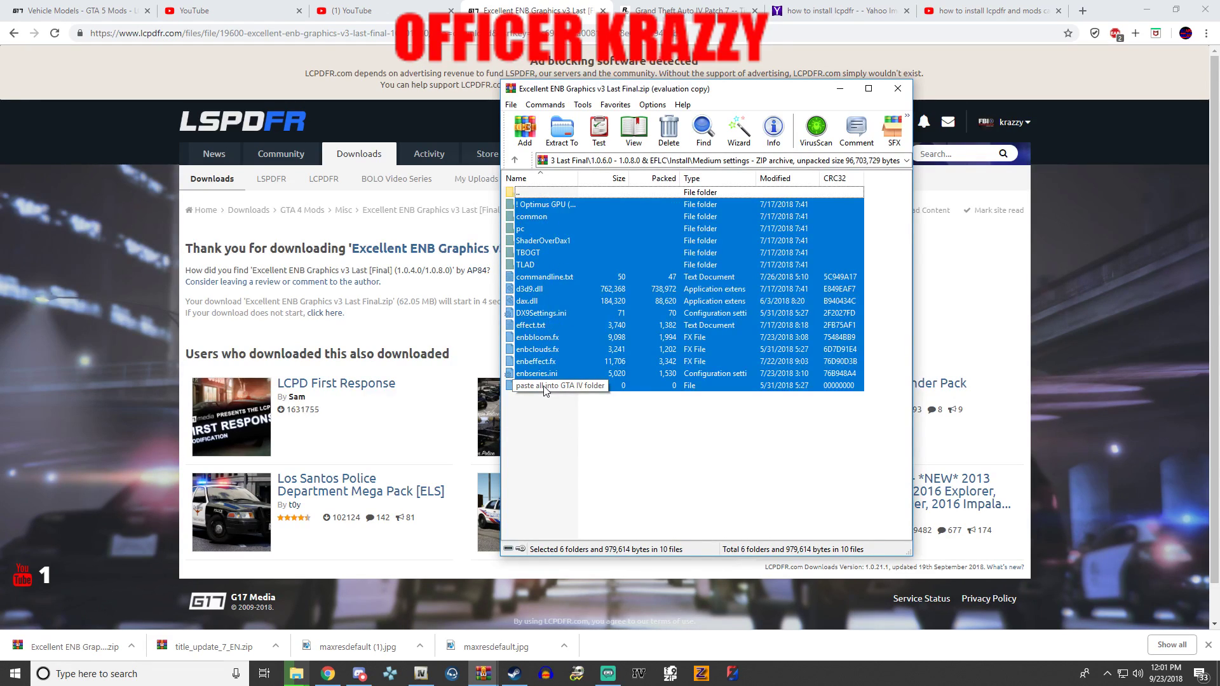
- Check the progress of the game copy and inspect the copied files in the gta iv folder on drive D
mouse_move(296, 672)
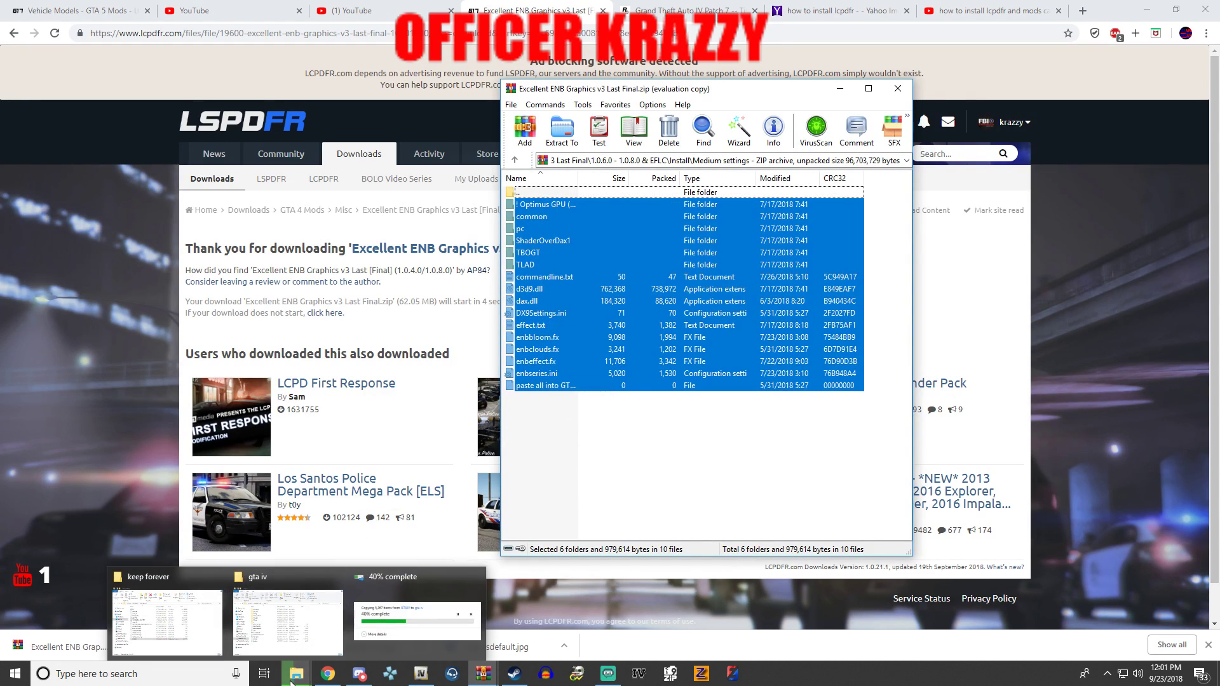
click(369, 638)
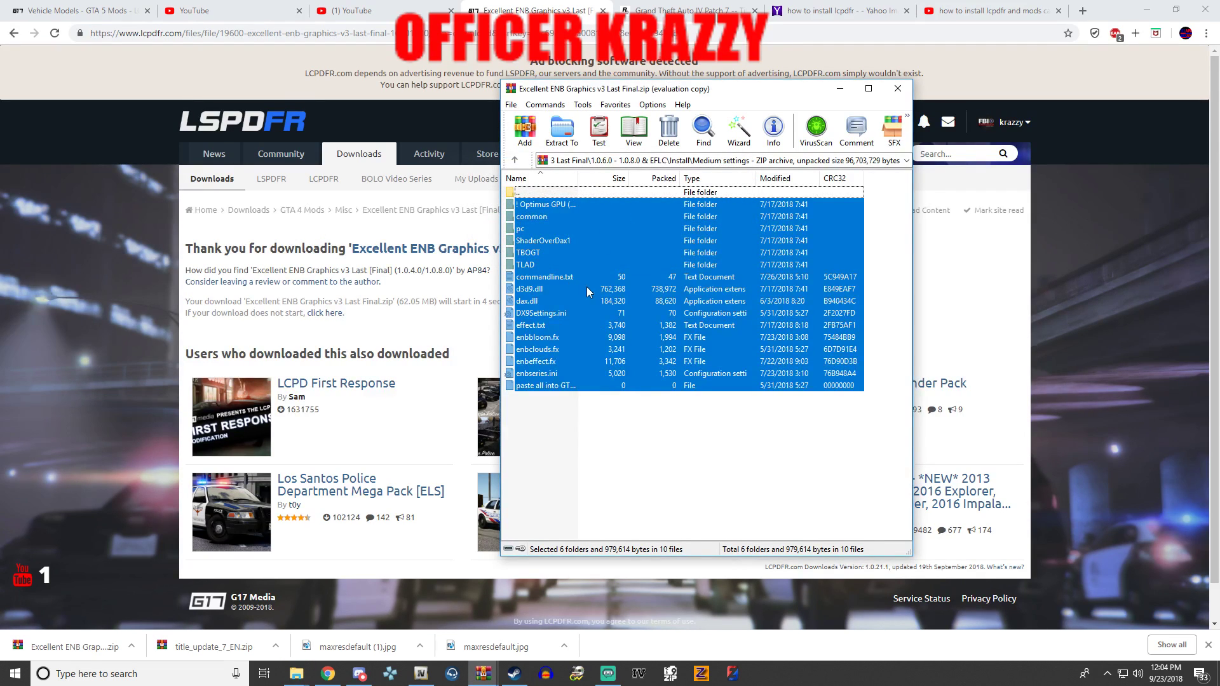
mouse_move(297, 680)
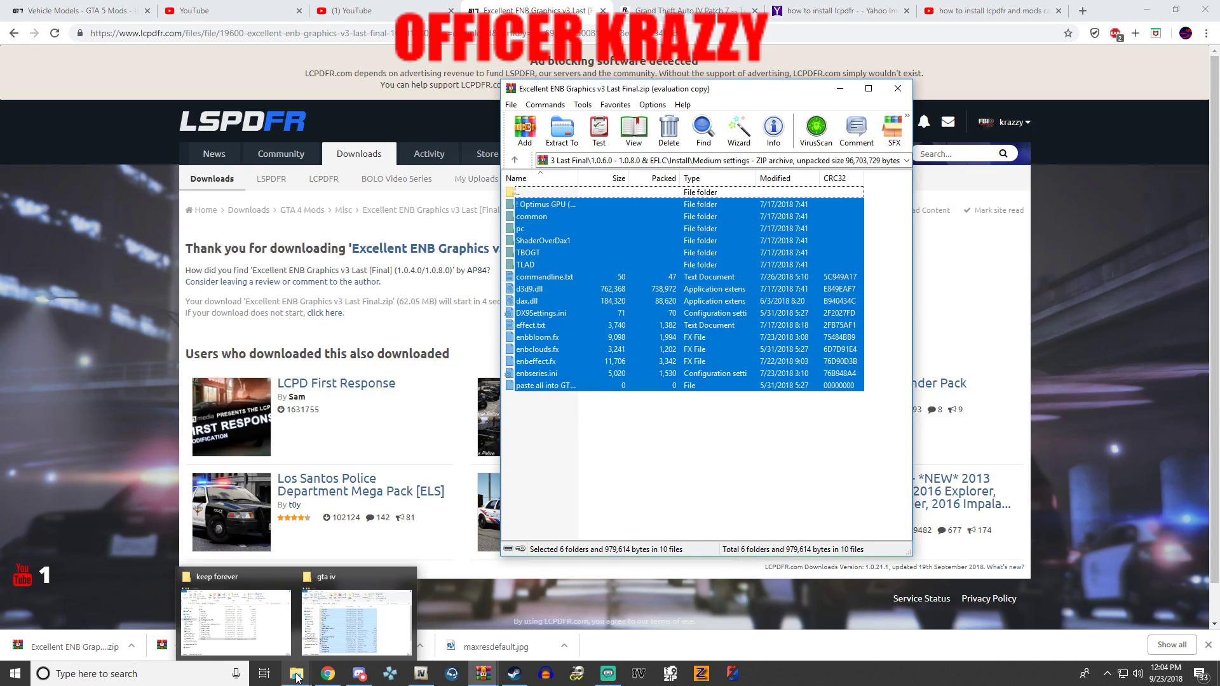
click(337, 610)
scroll(768, 329, down, 2)
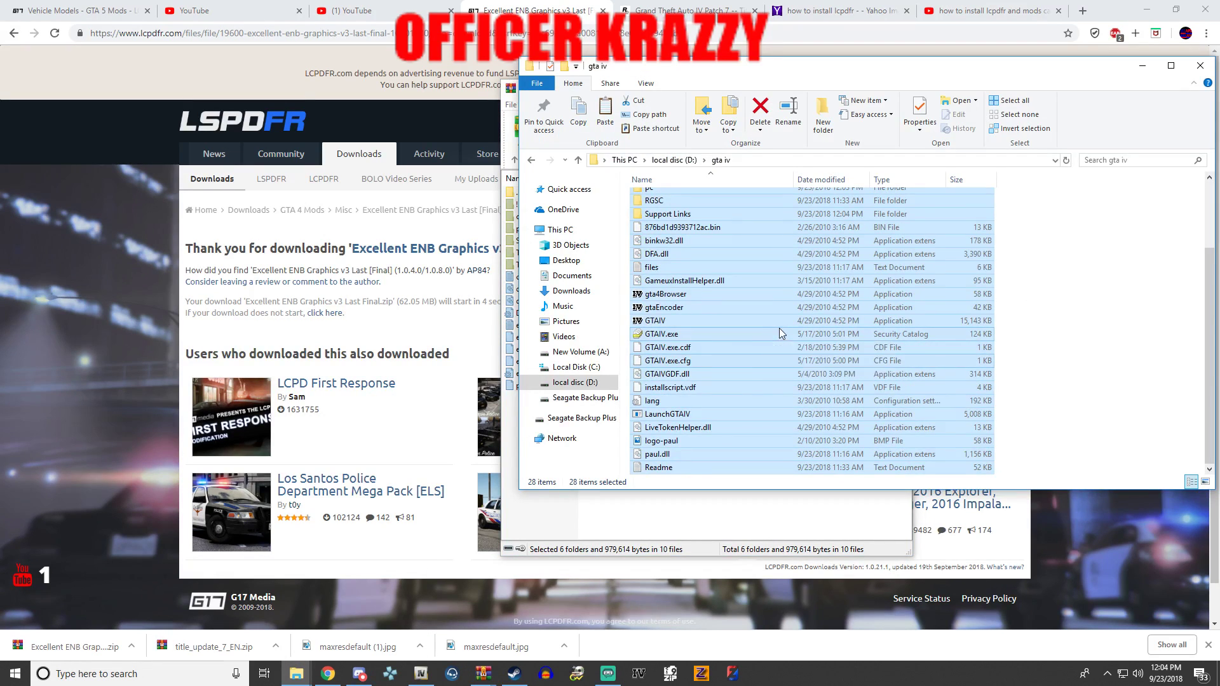
click(776, 332)
scroll(731, 286, up, 3)
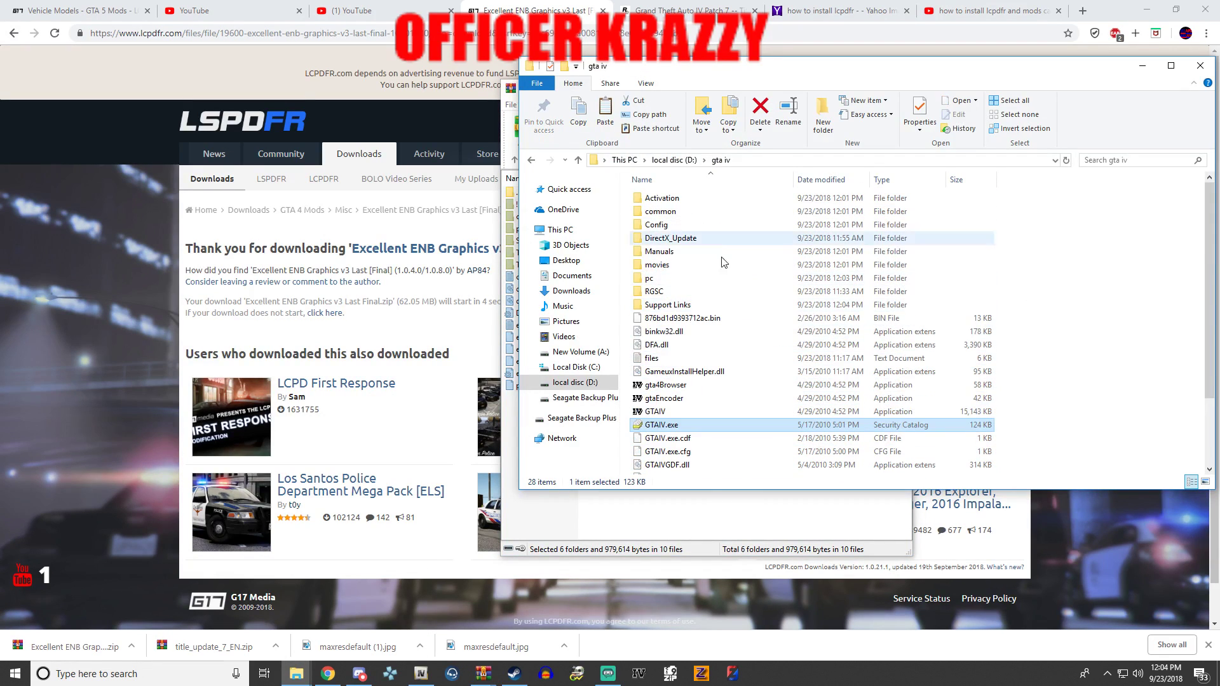
- Go to the original game folder on drive D under steam, steamapps, common, Grand Theft Auto IV, GTAIV
click(673, 160)
scroll(677, 445, down, 8)
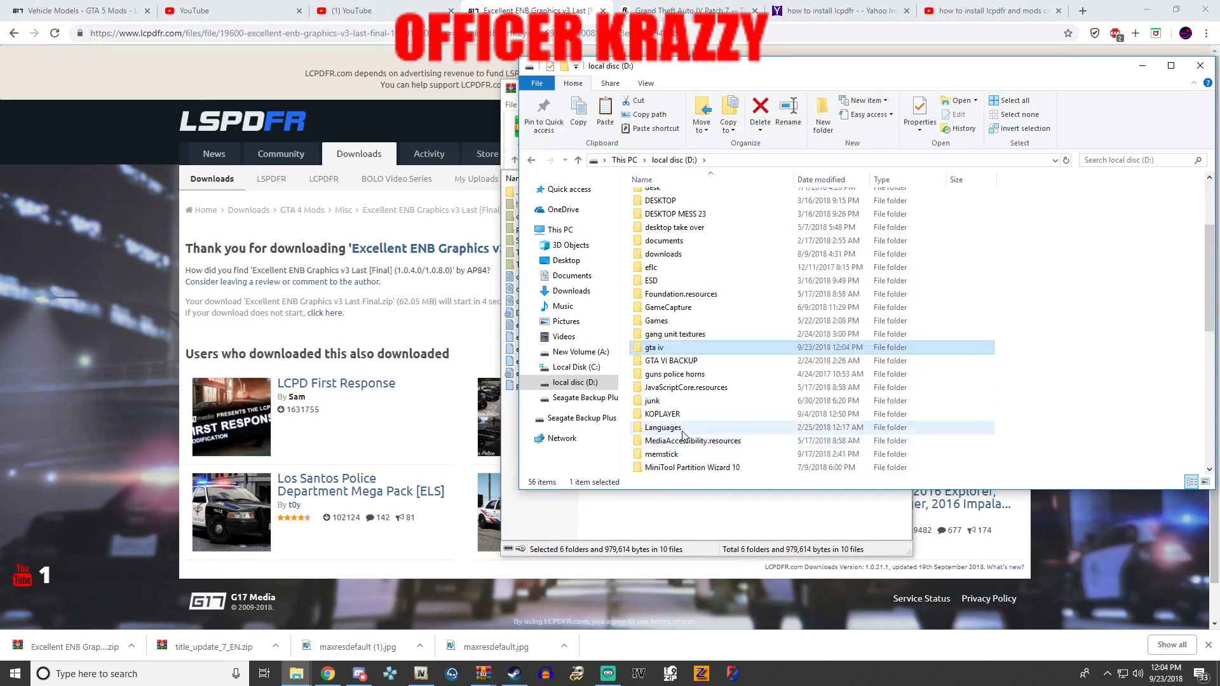
double_click(668, 405)
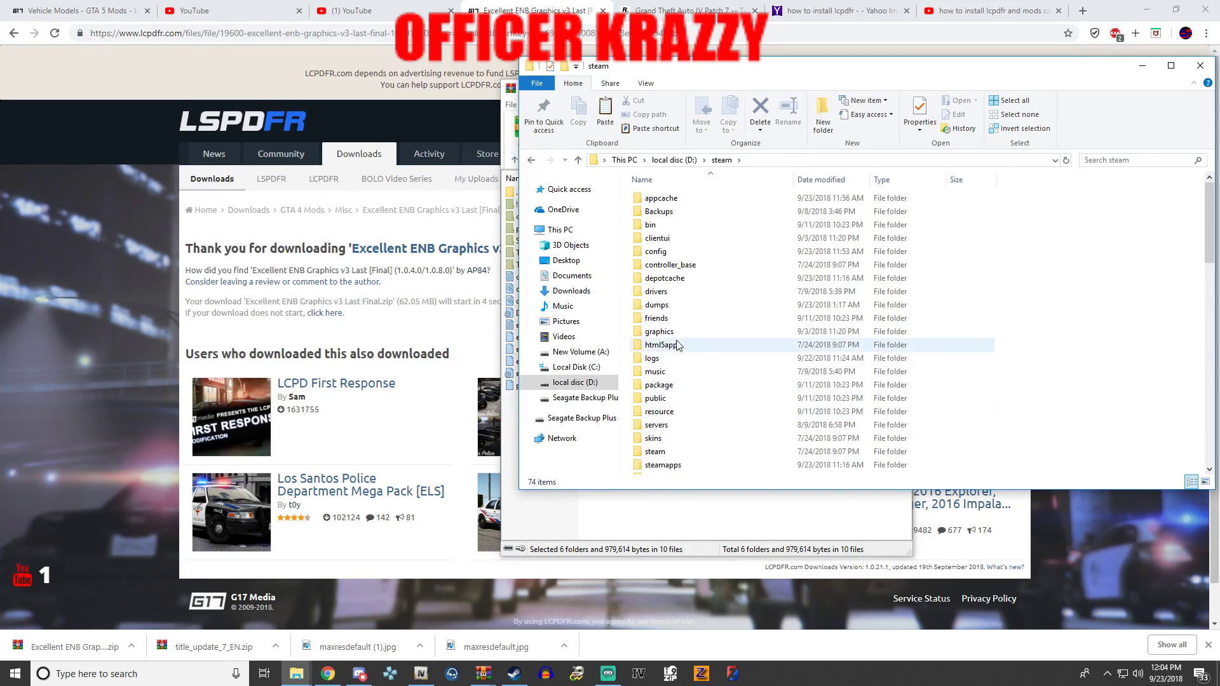
scroll(677, 346, down, 4)
double_click(668, 309)
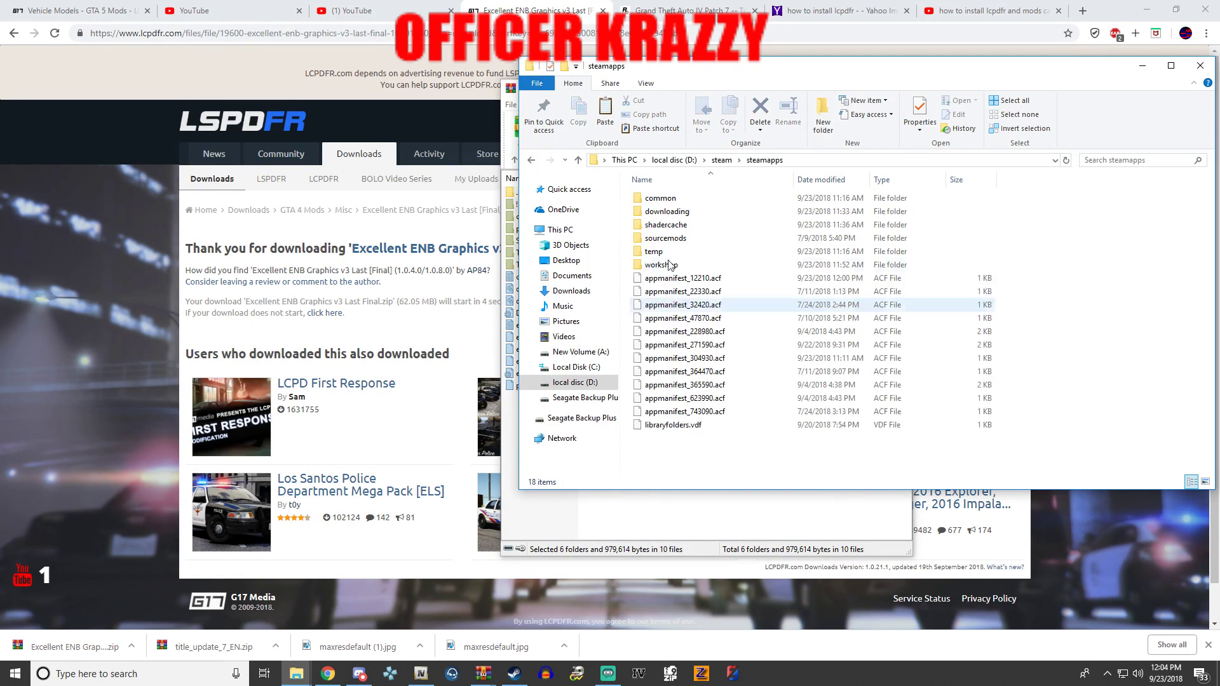
double_click(663, 198)
double_click(670, 211)
double_click(670, 211)
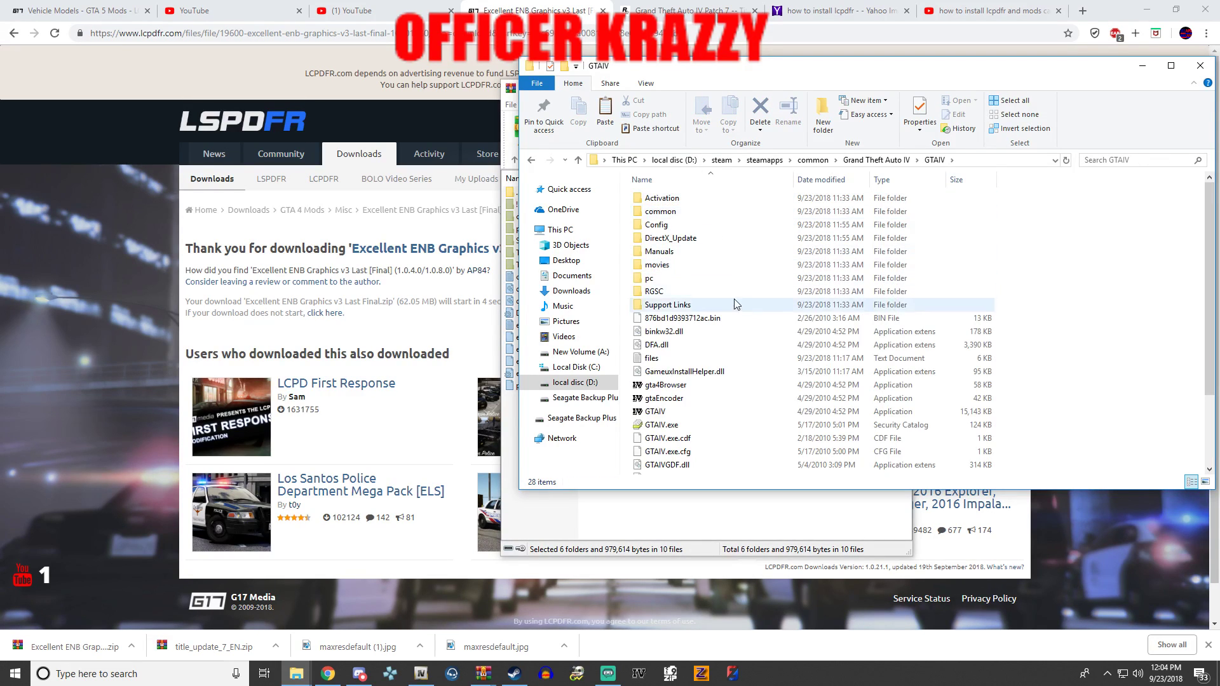
scroll(771, 292, down, 3)
scroll(790, 321, up, 3)
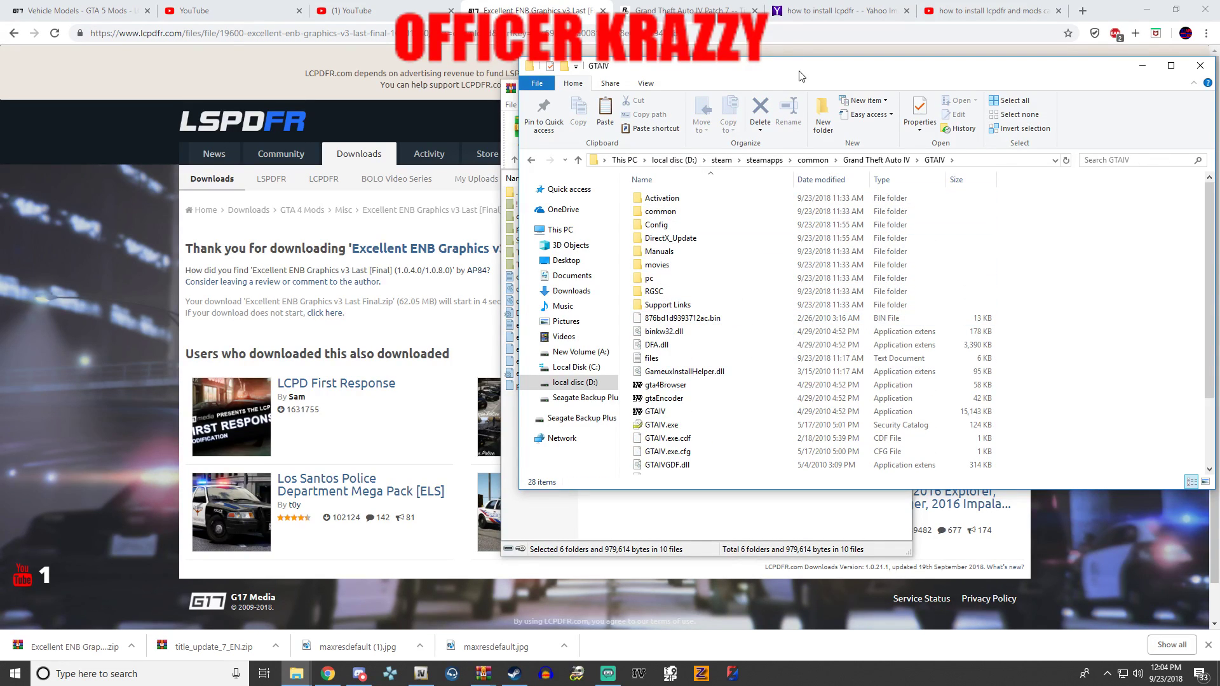
- Extract the selected ENB files from the archive into the Steam GTAIV folder, replacing the files with the same names
drag(797, 70, 1084, 191)
drag(696, 265, 946, 332)
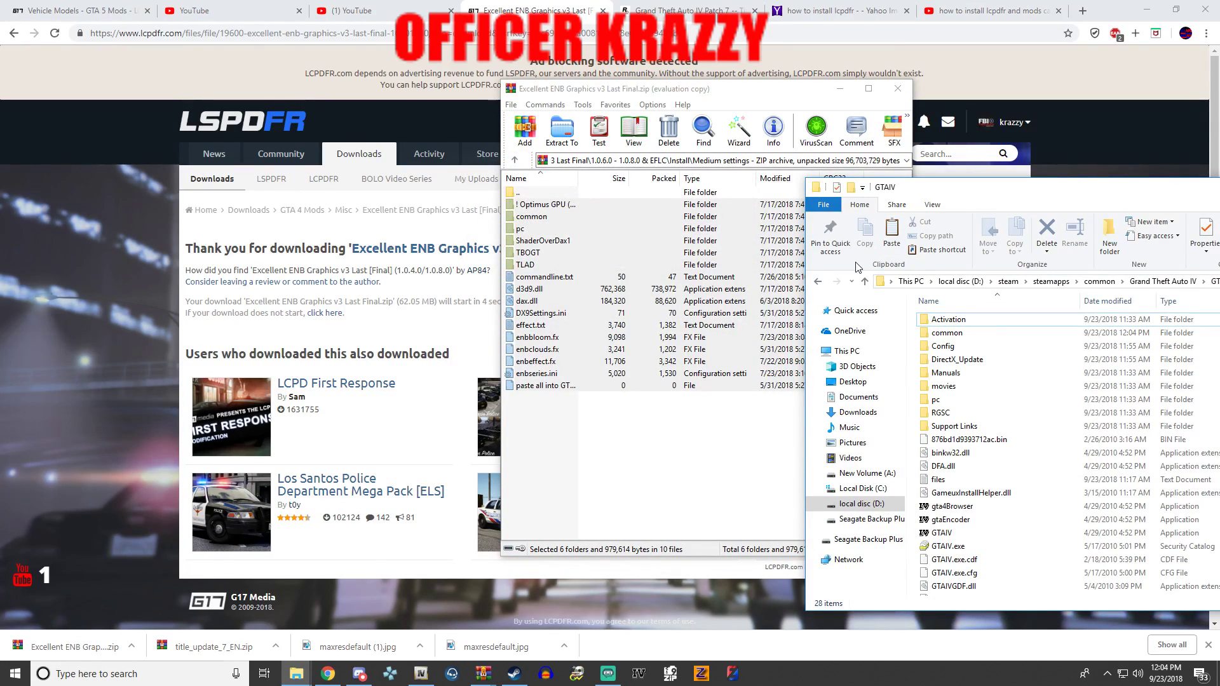
drag(1001, 196, 585, 154)
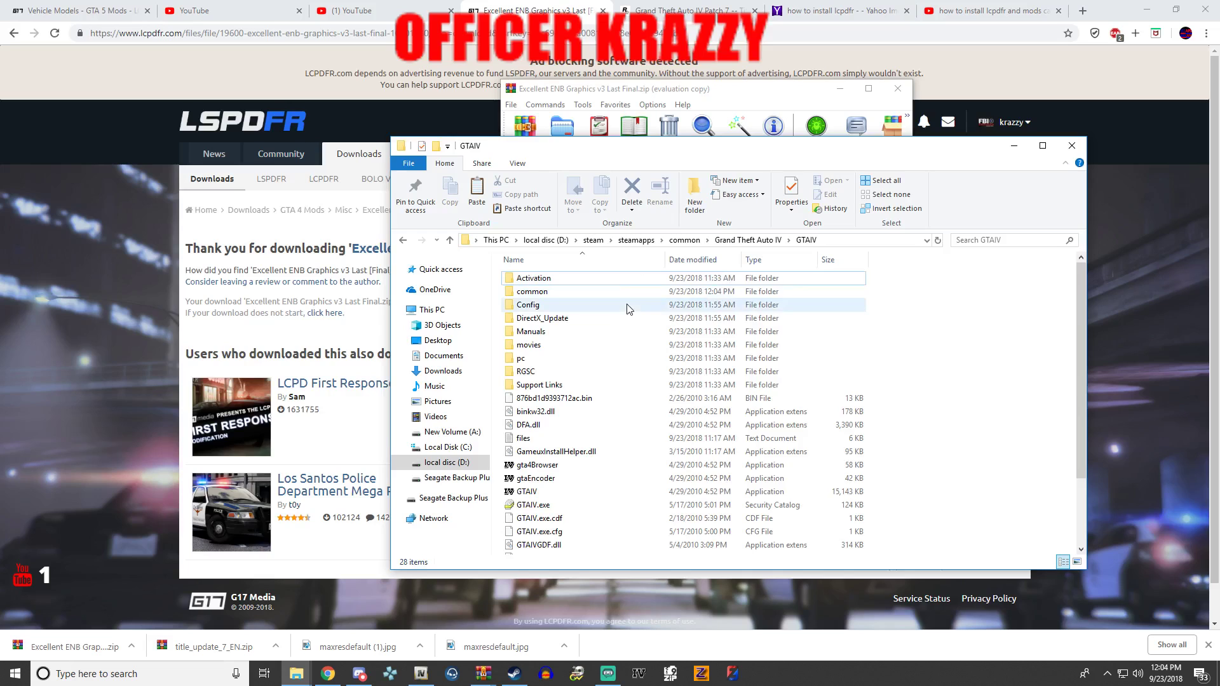
scroll(636, 314, down, 3)
scroll(642, 317, up, 3)
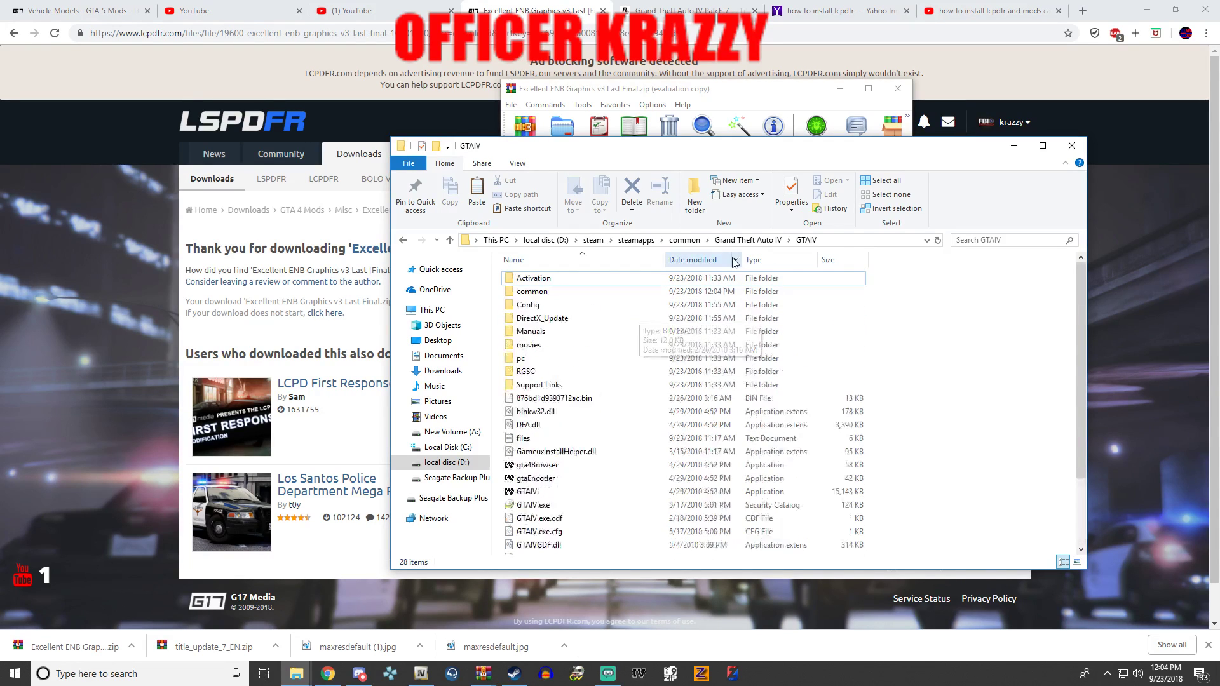
drag(780, 155, 344, 155)
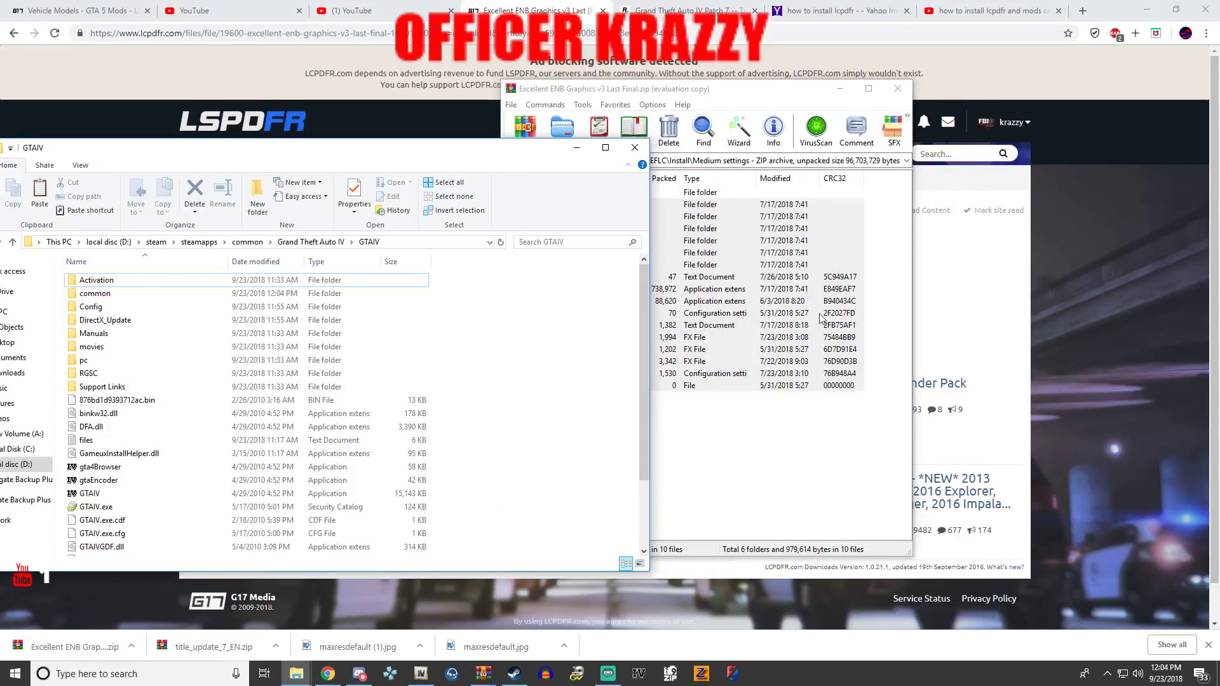
drag(824, 319, 468, 374)
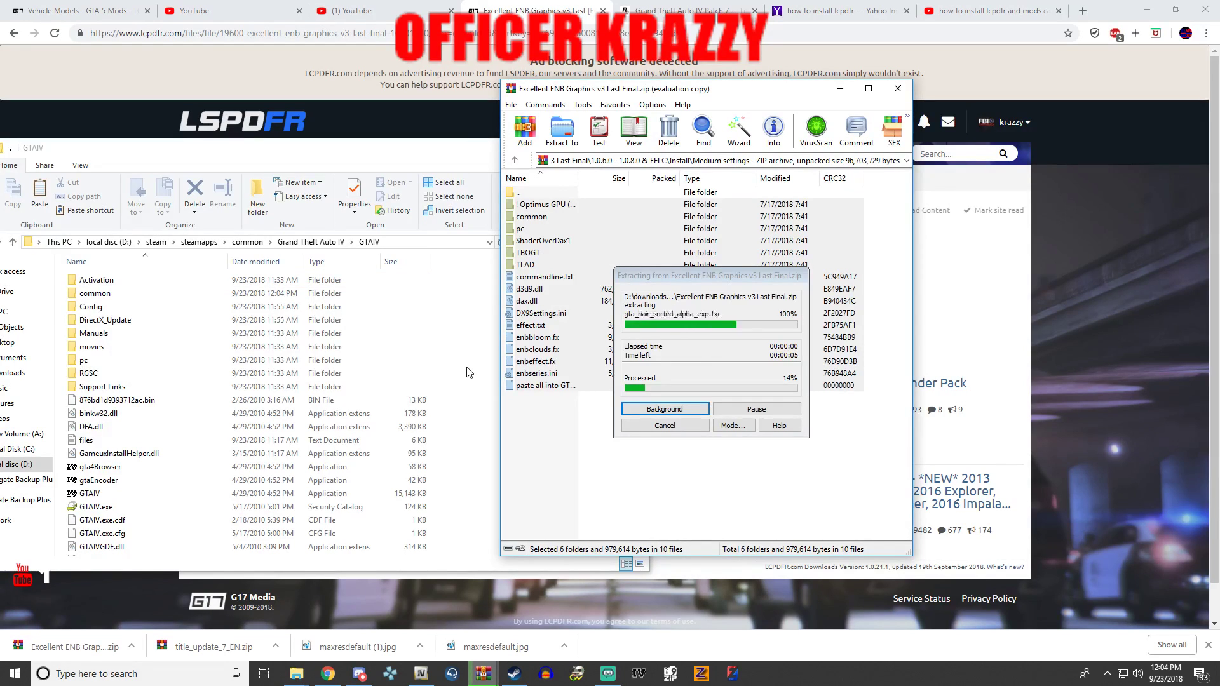
click(468, 373)
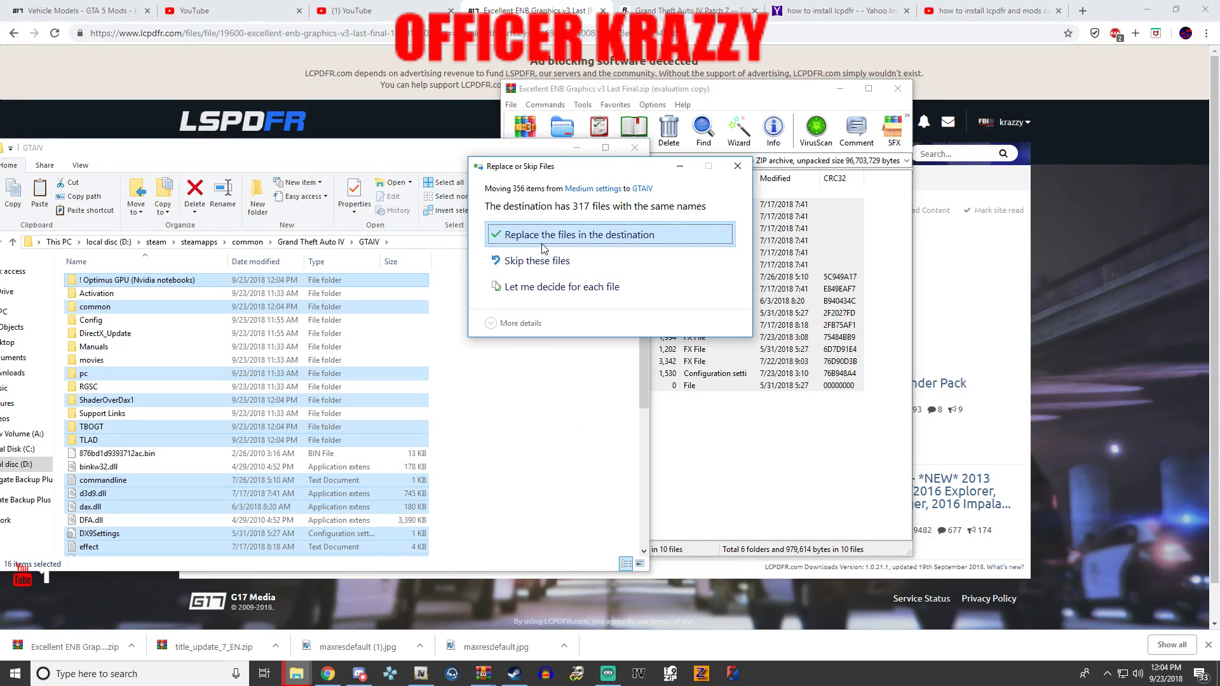
click(544, 241)
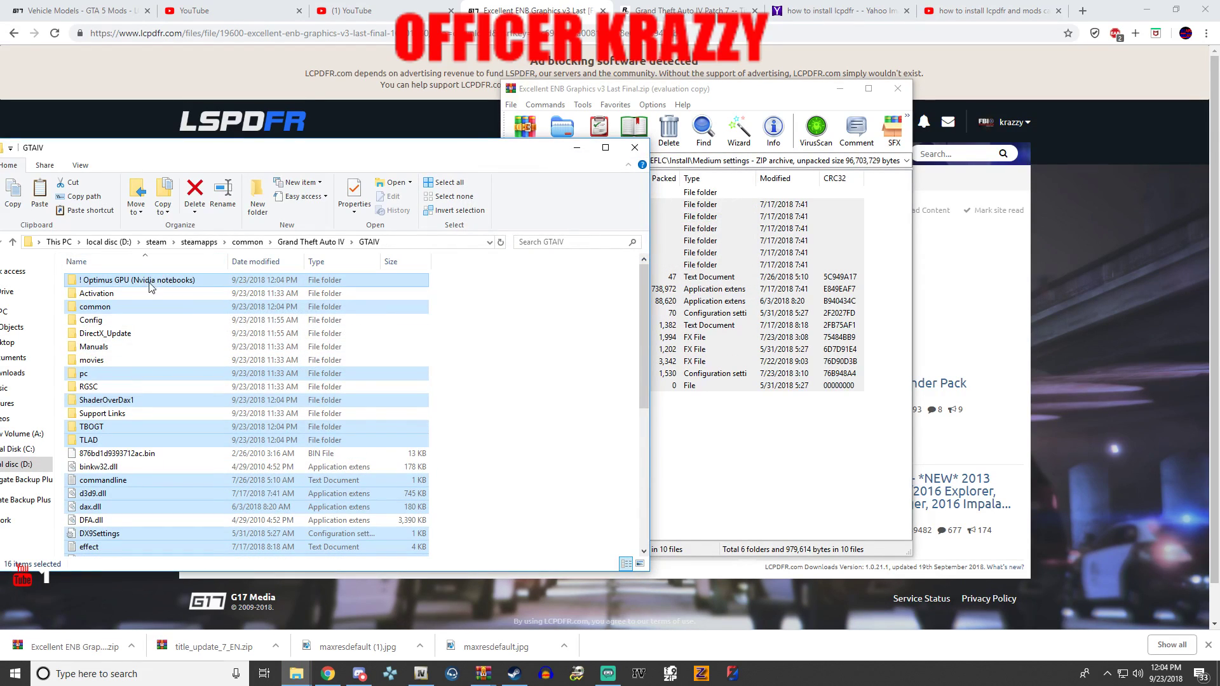
scroll(196, 310, down, 7)
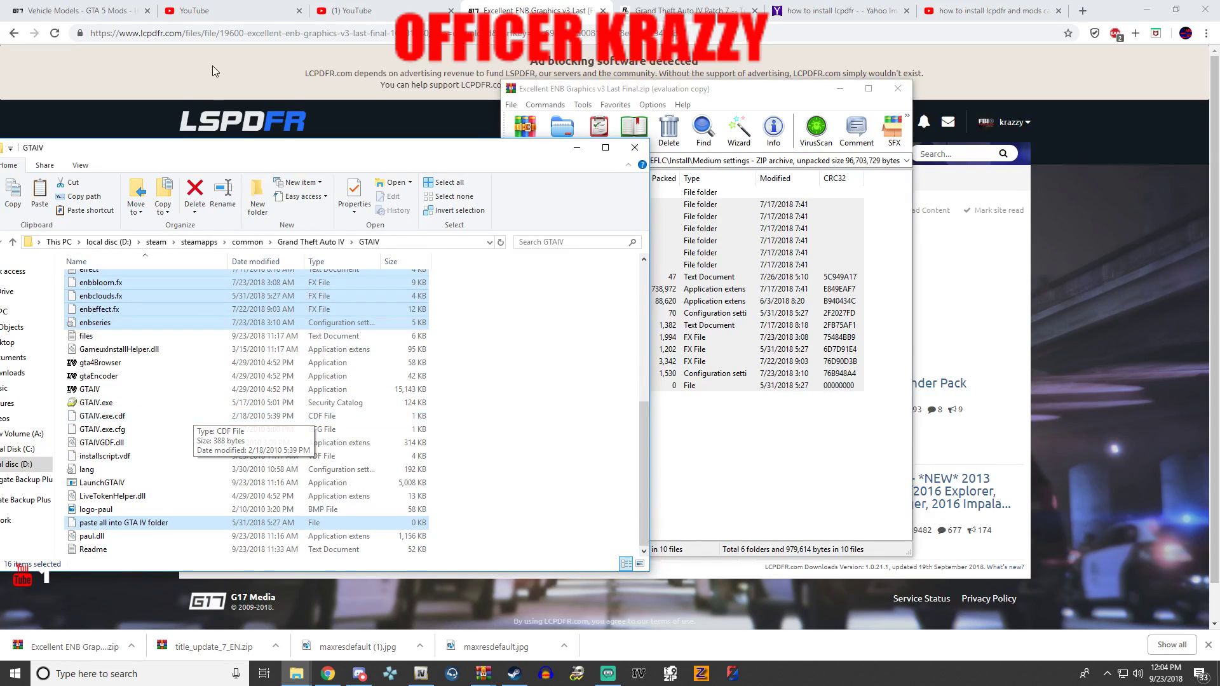
drag(222, 147, 535, 125)
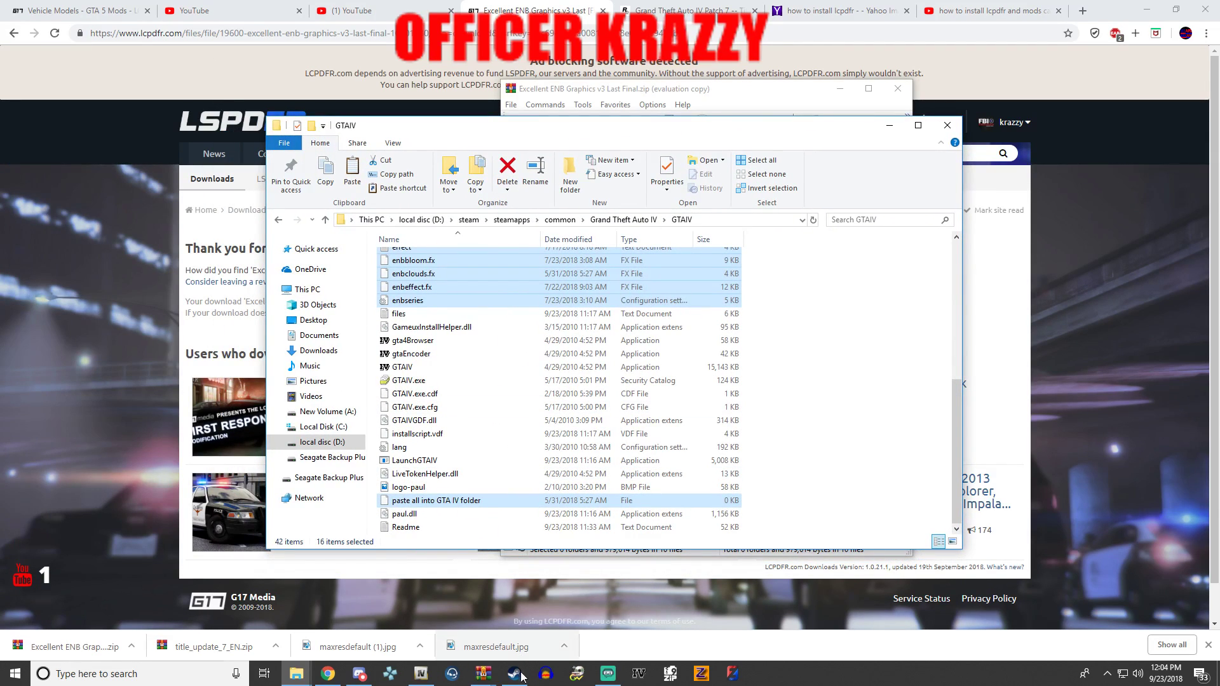
- Switch to Steam and launch Grand Theft Auto IV from the library
click(516, 603)
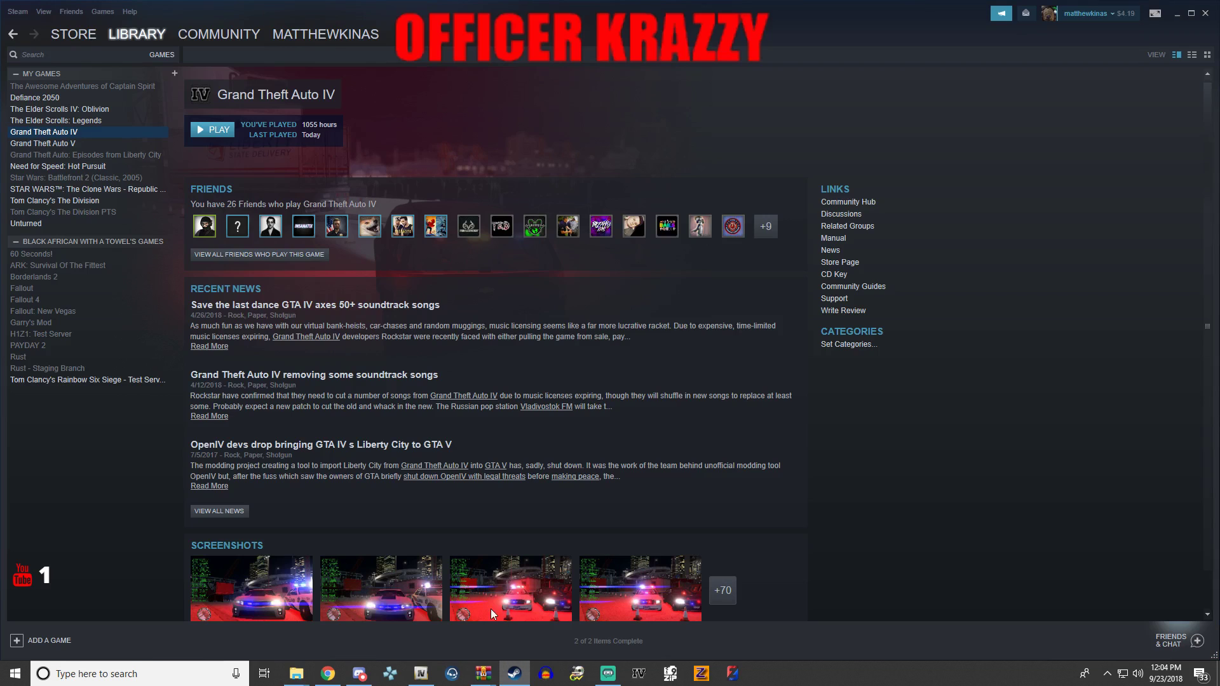
click(214, 131)
click(729, 429)
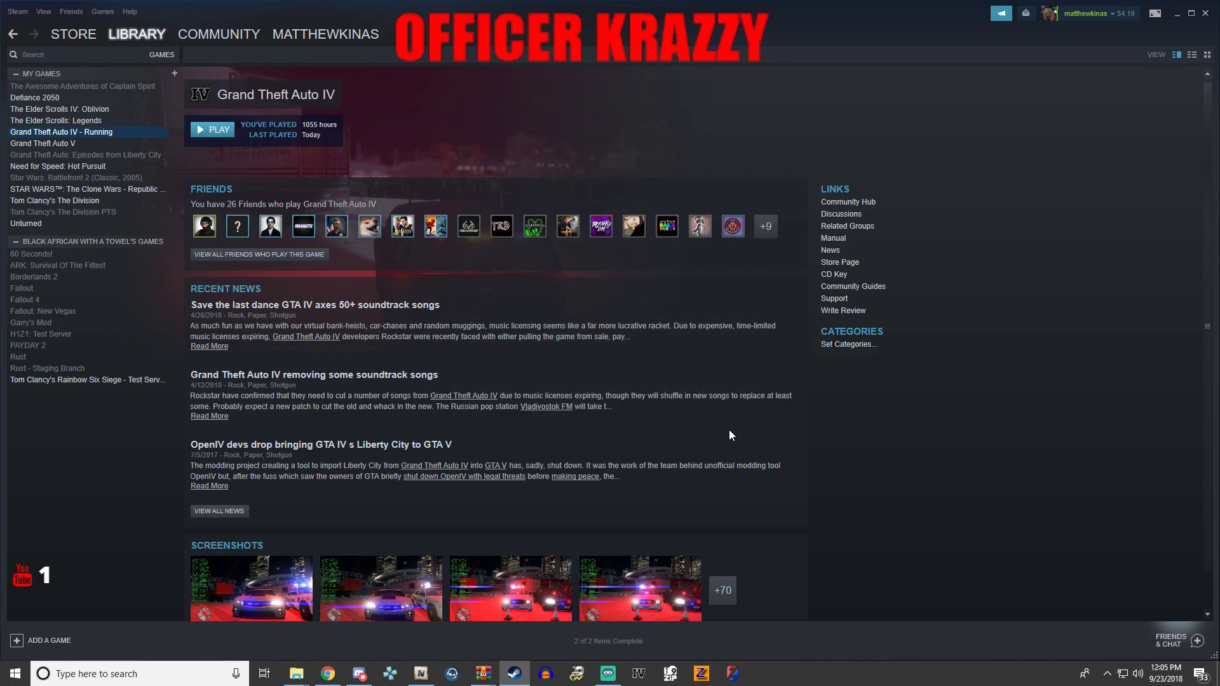
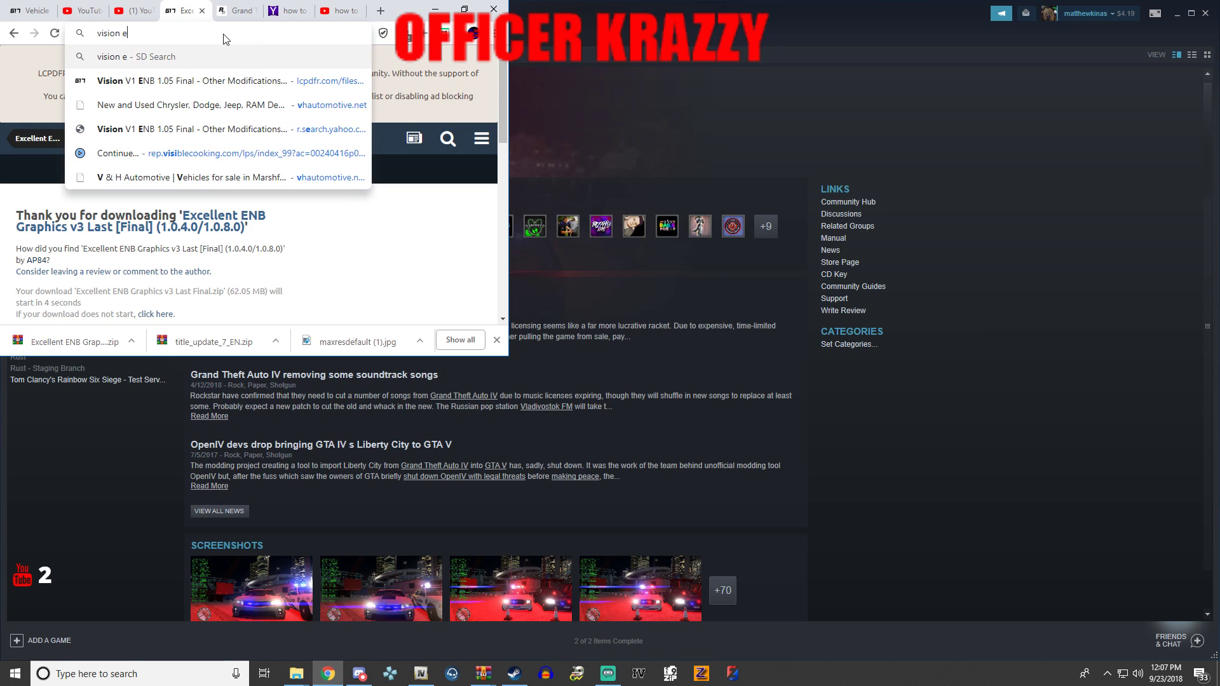
- Search the web for "vision enb 1.05" in Chrome and open the Vision V1 ENB 1.05 Final page on lcpdfr.com
text(5)
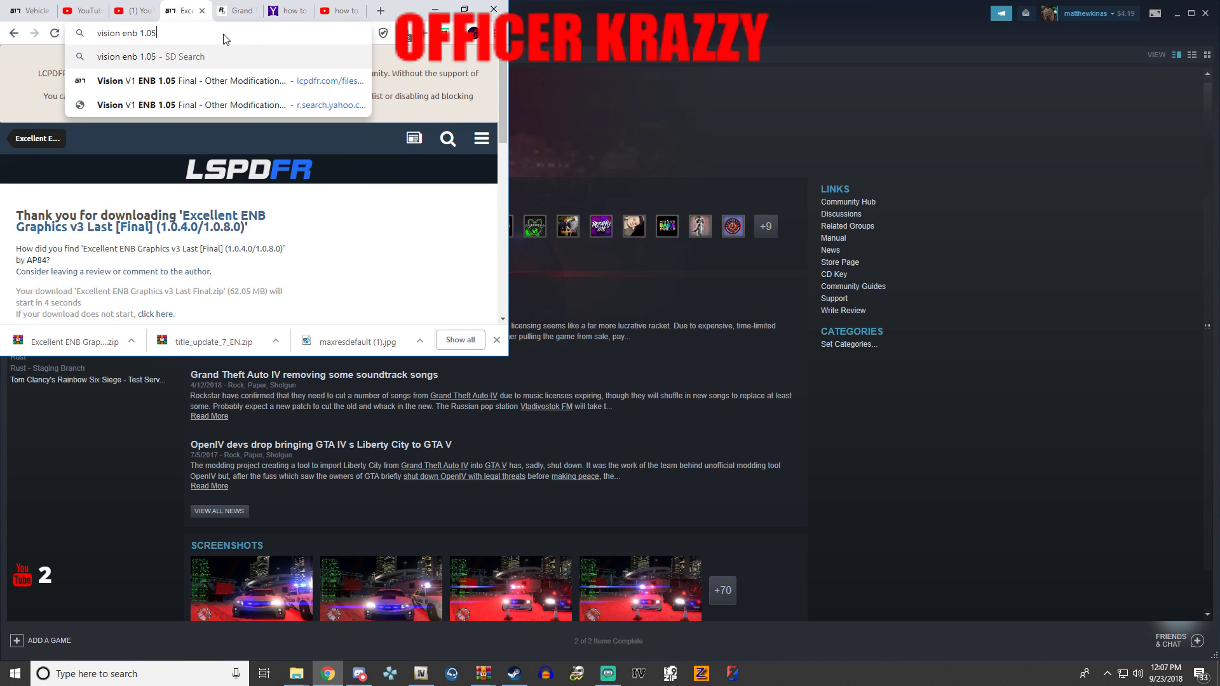
key(Return)
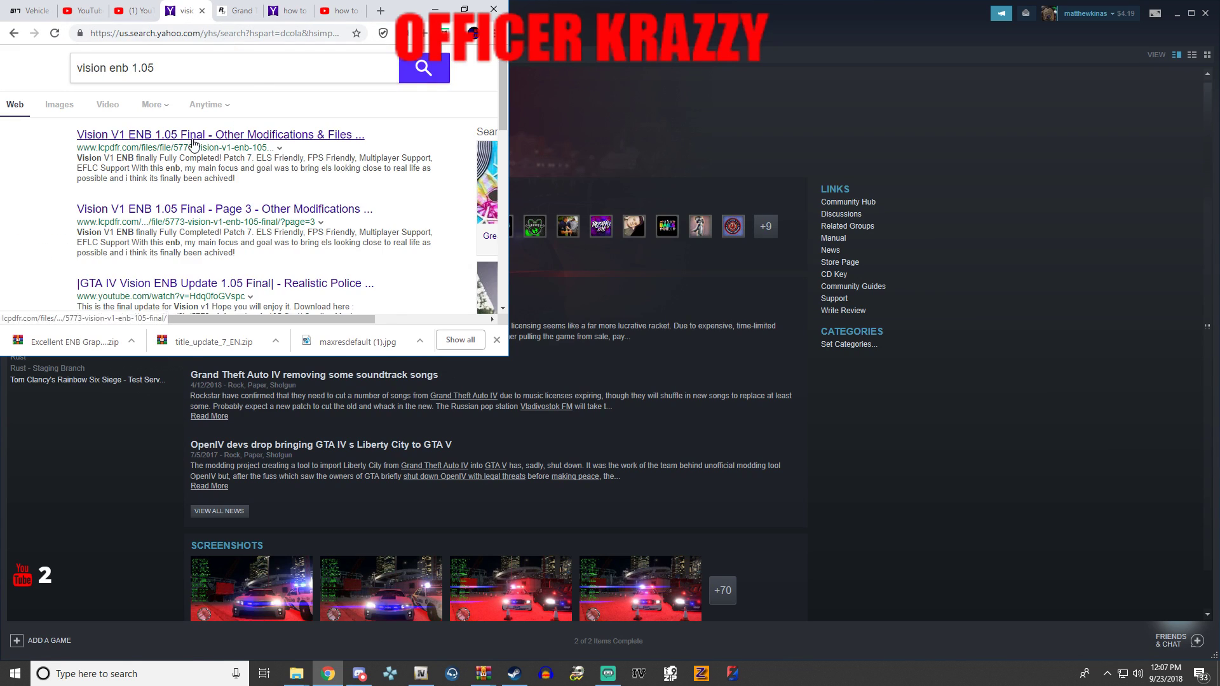
click(204, 144)
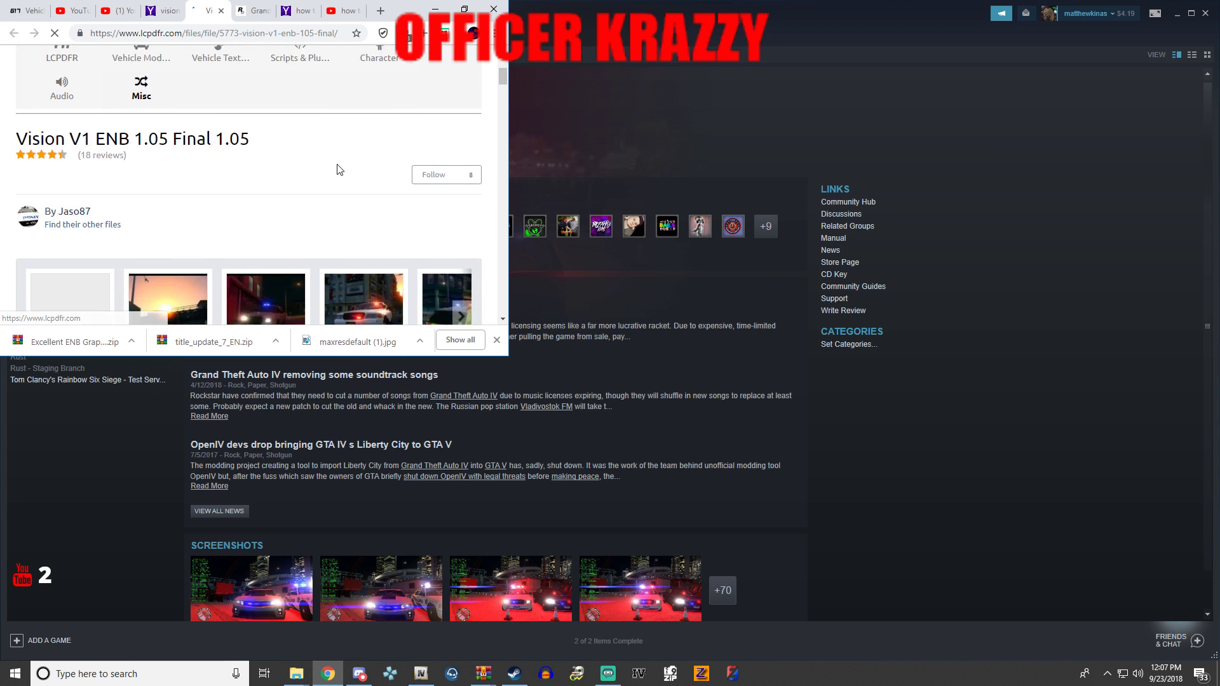
- Download the Vision v1 ENB Update 1.05 - Final archive with realistic car reflections and improved ELS
scroll(382, 163, down, 3)
click(360, 212)
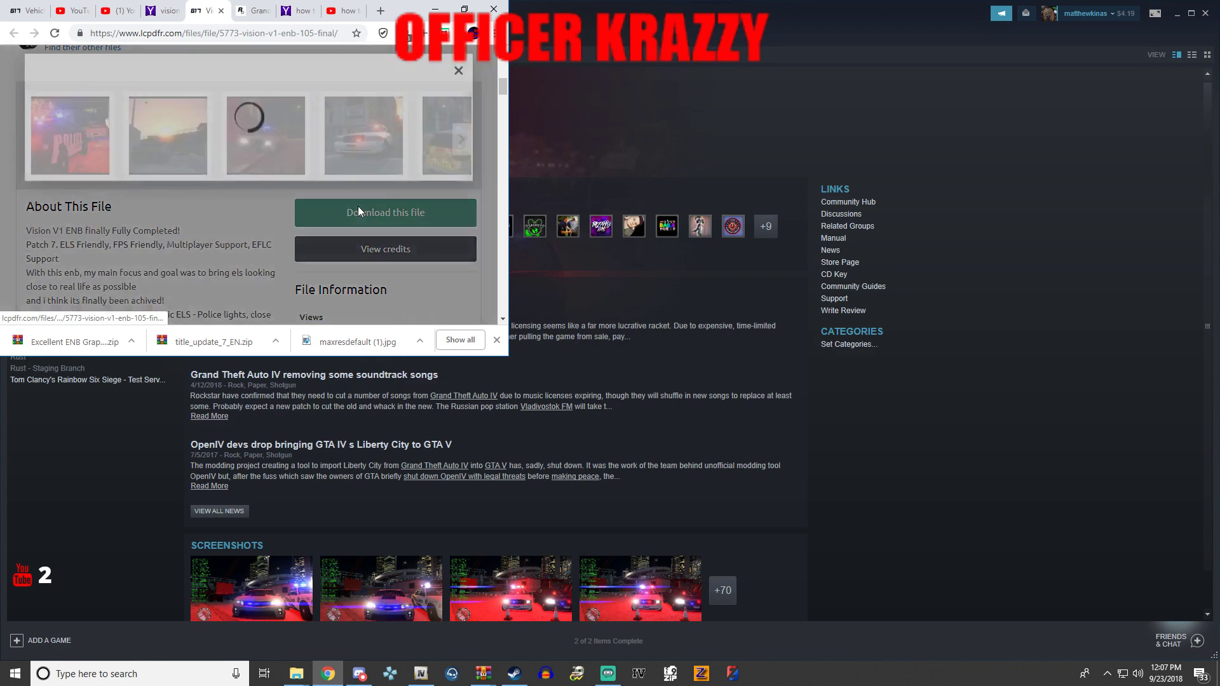
scroll(343, 197, down, 5)
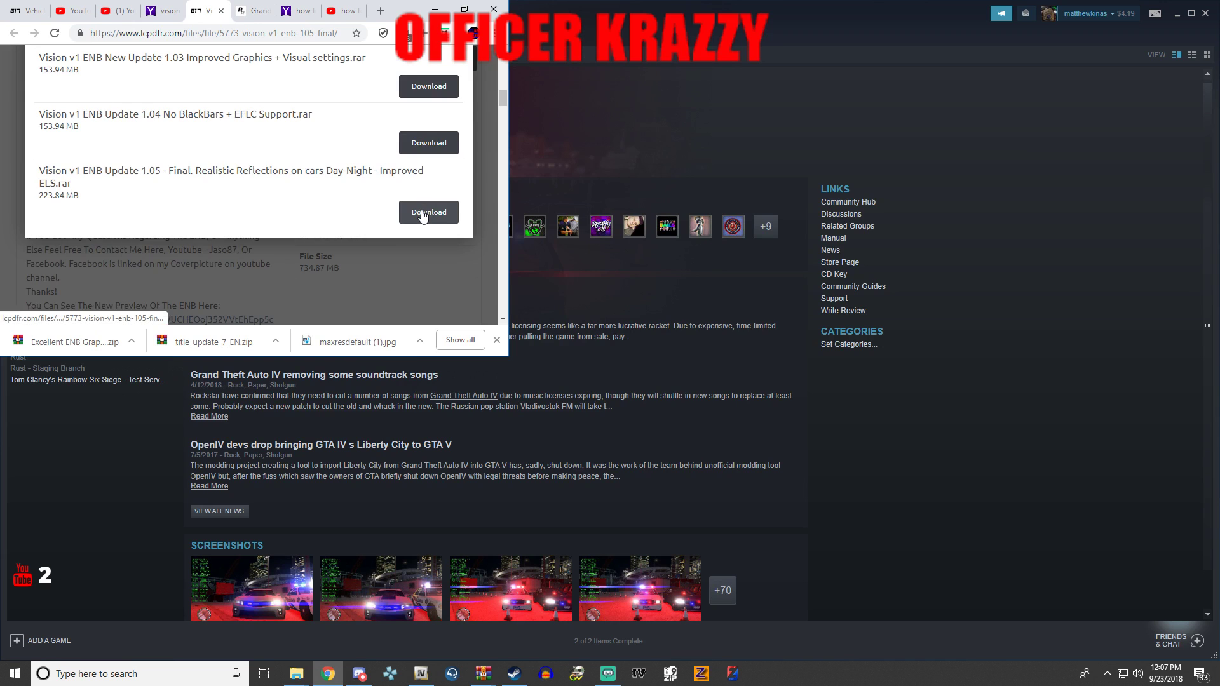
click(422, 211)
click(147, 176)
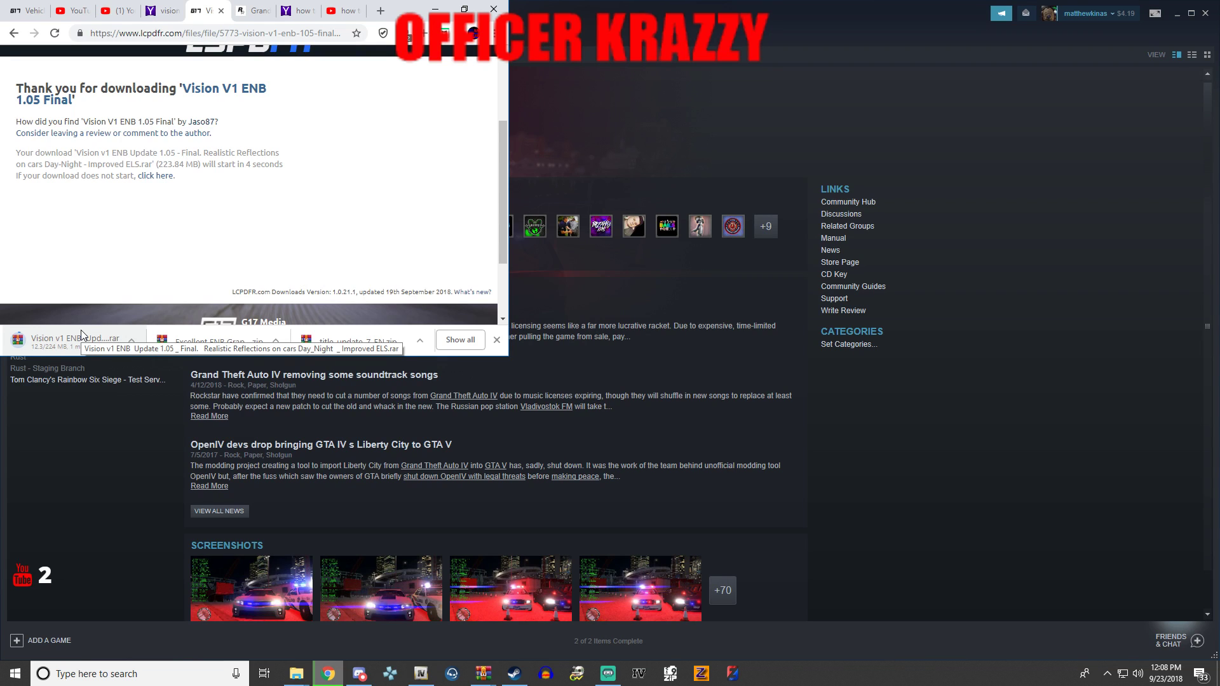
- Extract commandline.txt from the Vision archive's My custom Commandline folder into the GTAIV folder, replacing the existing file
click(82, 330)
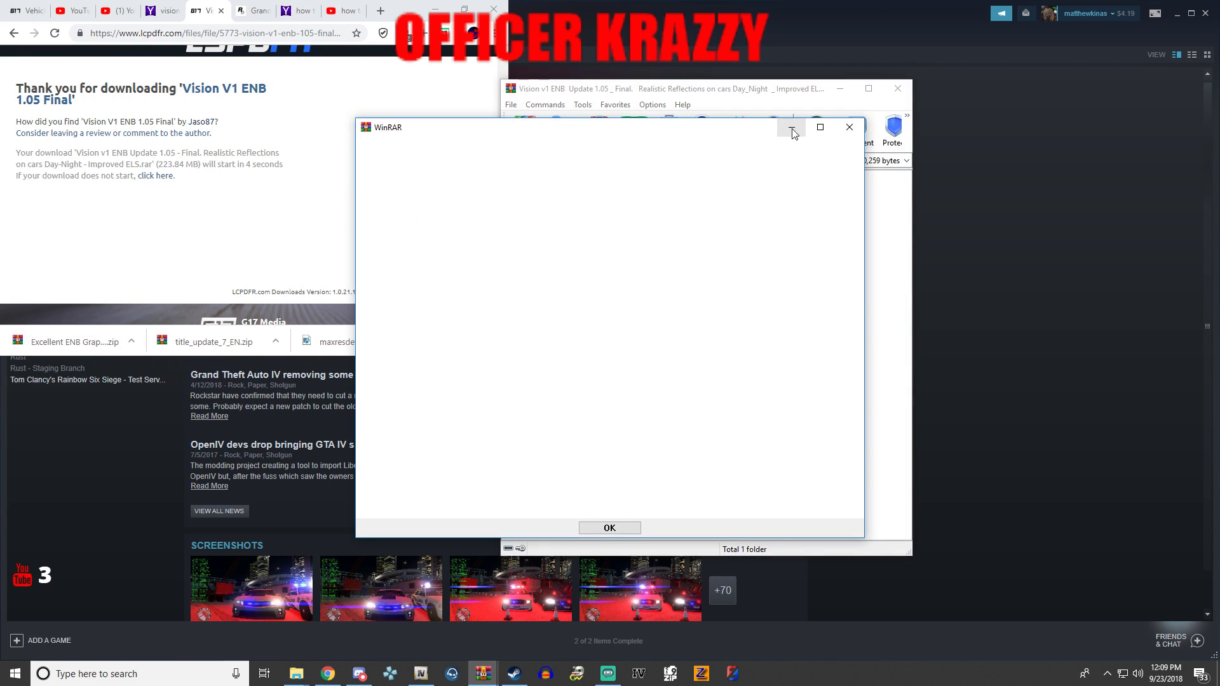
click(849, 127)
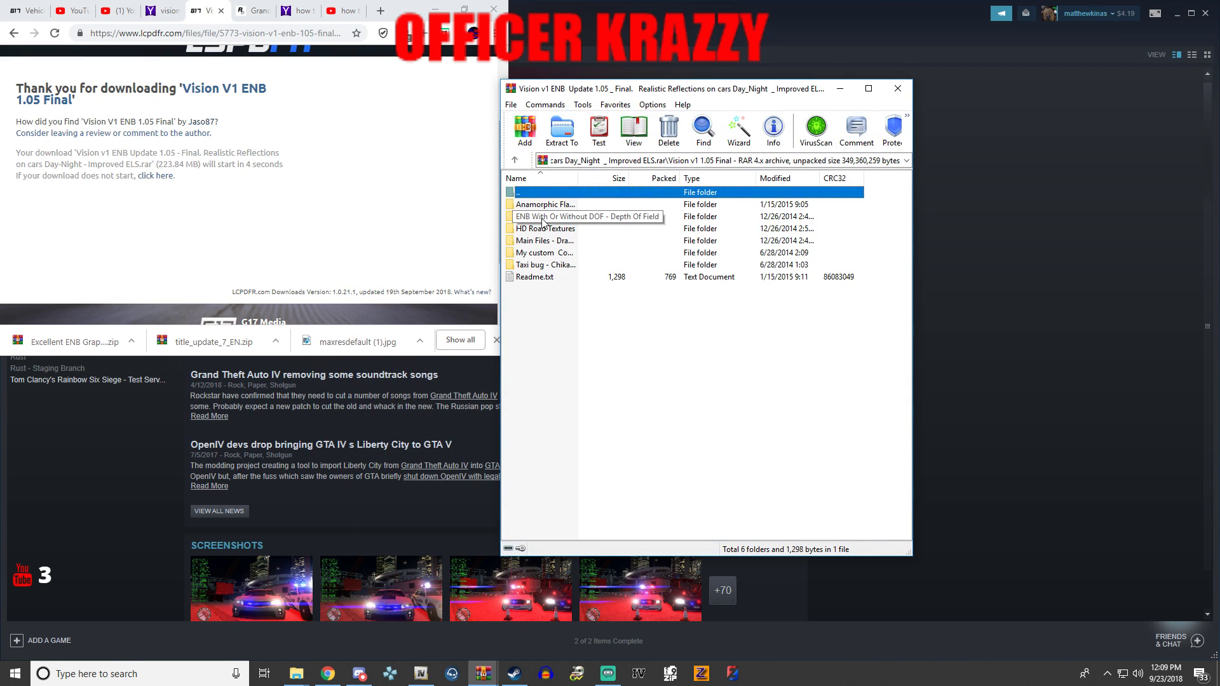
click(532, 254)
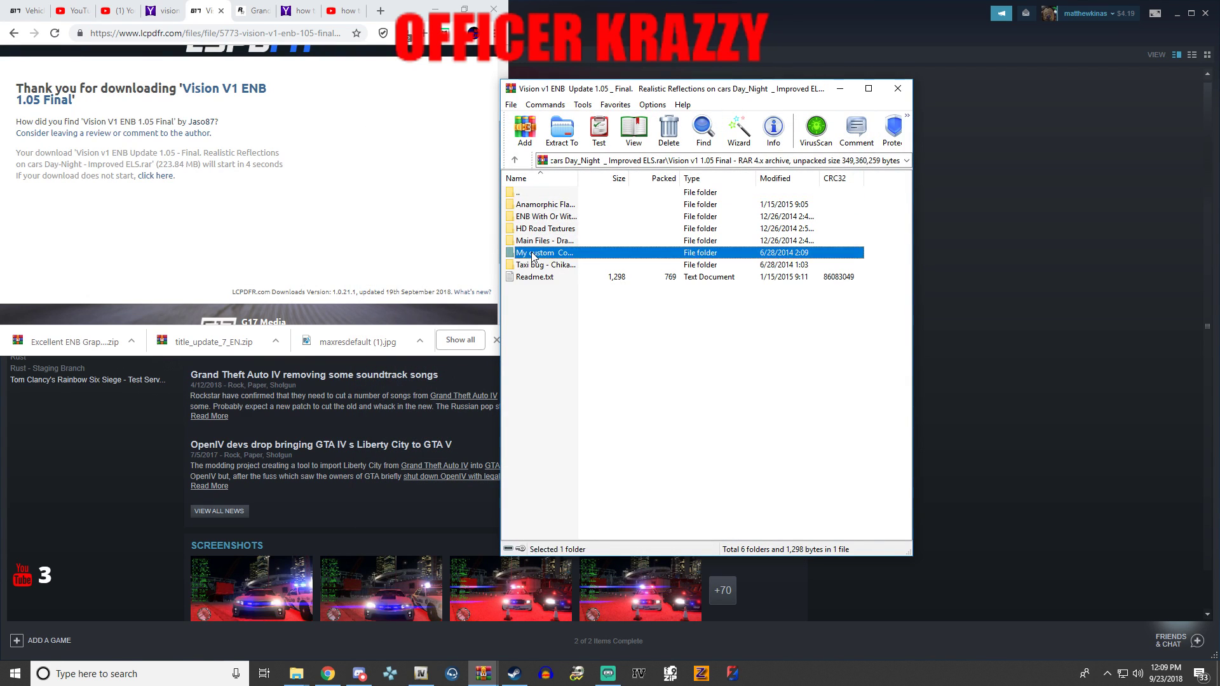
double_click(533, 255)
drag(540, 206, 296, 674)
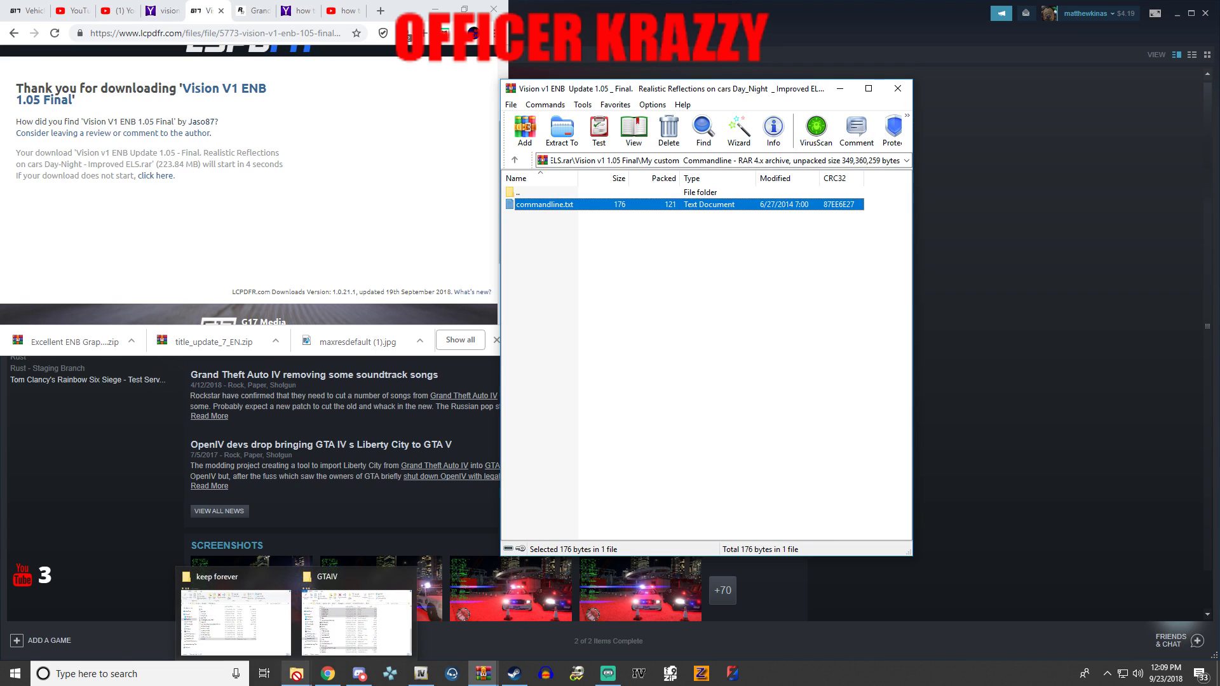
drag(400, 617, 843, 331)
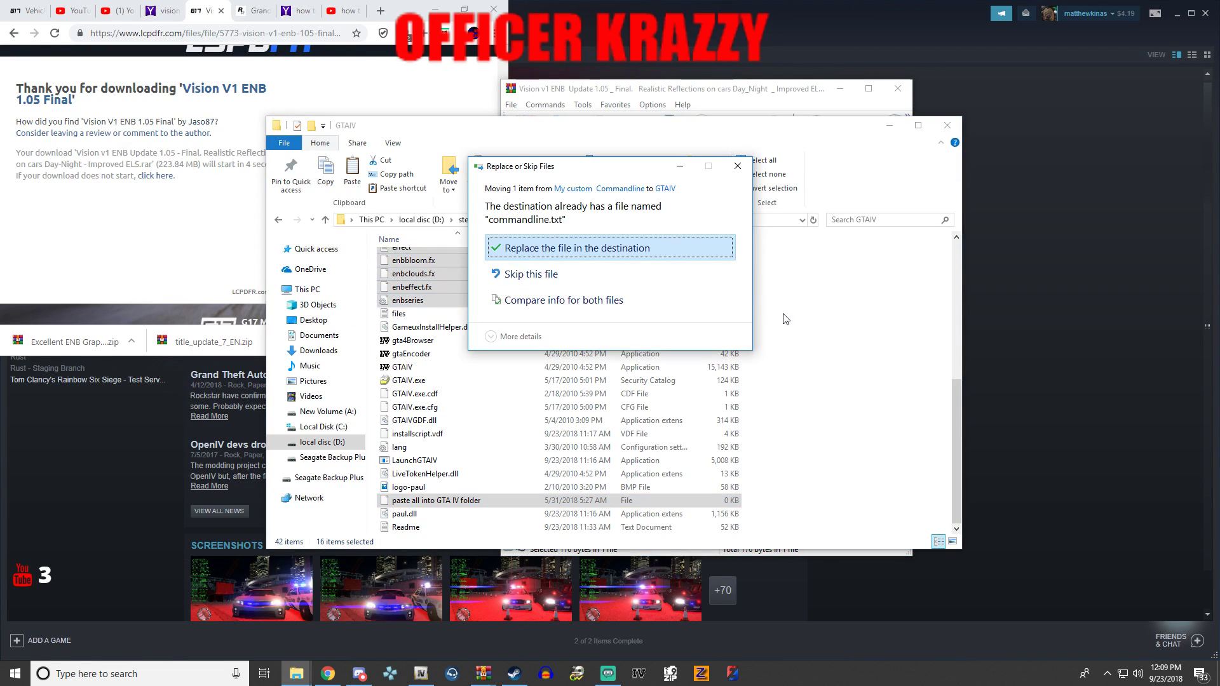
click(634, 249)
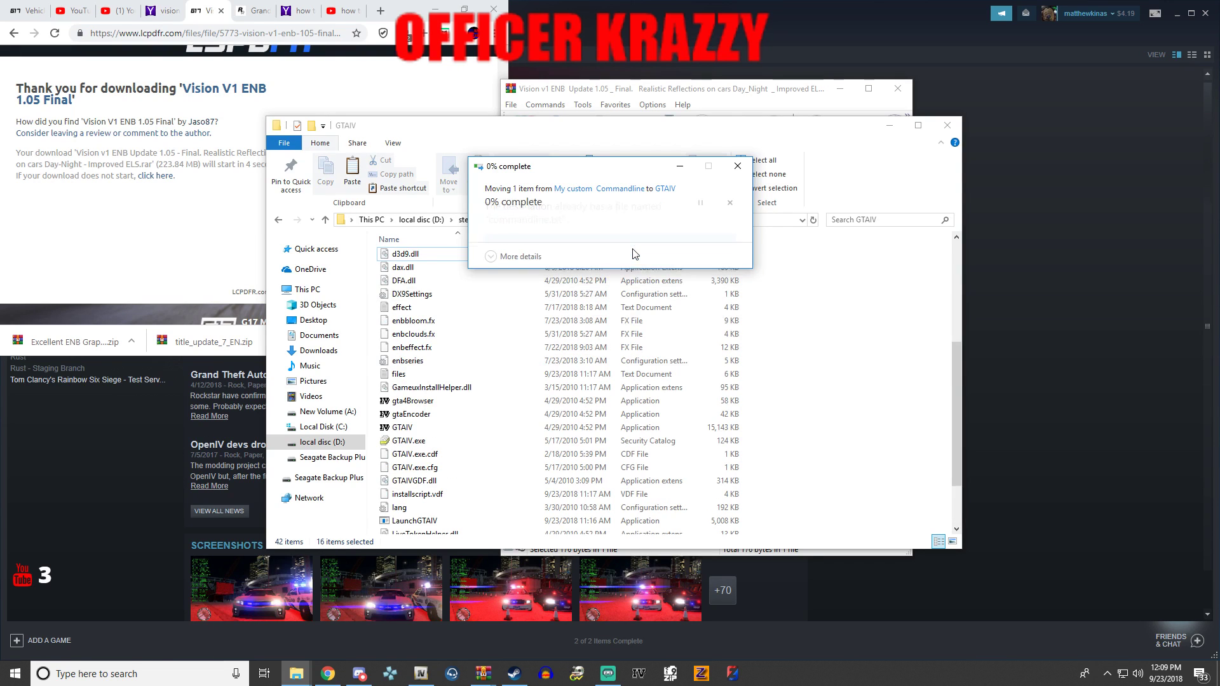
- Delete commandline from the GTAIV folder and extract commandline.txt from the Vision archive into it again
scroll(520, 375, up, 6)
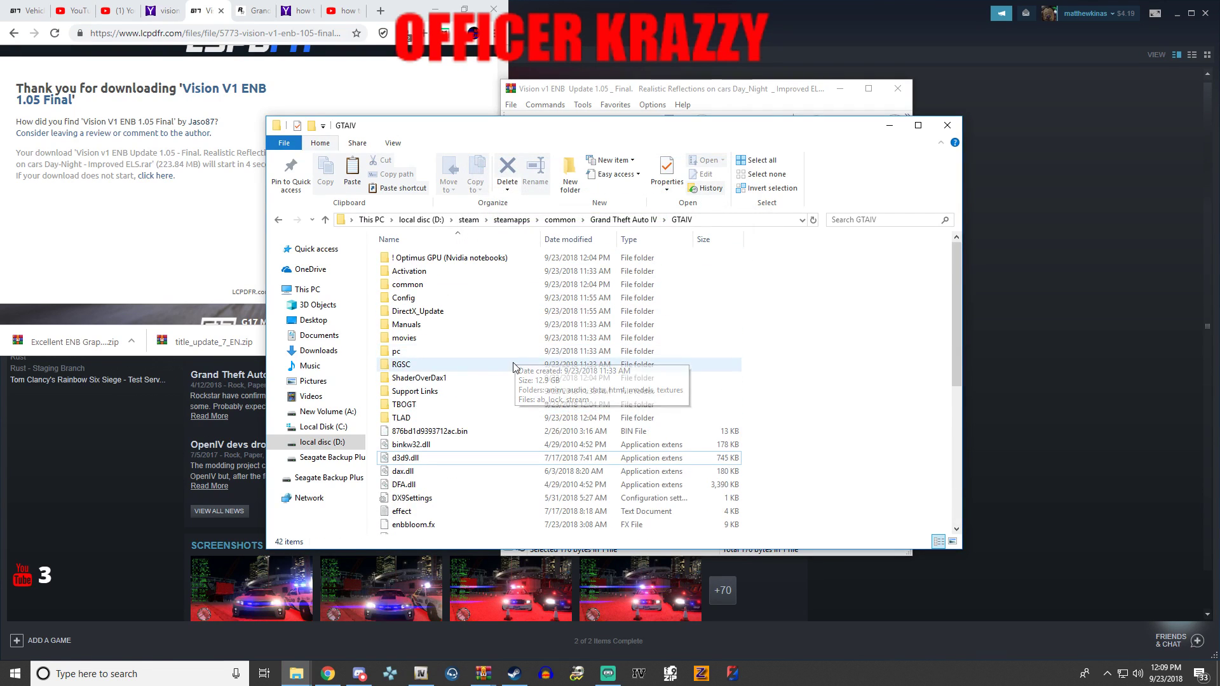
scroll(458, 393, down, 4)
scroll(486, 387, down, 3)
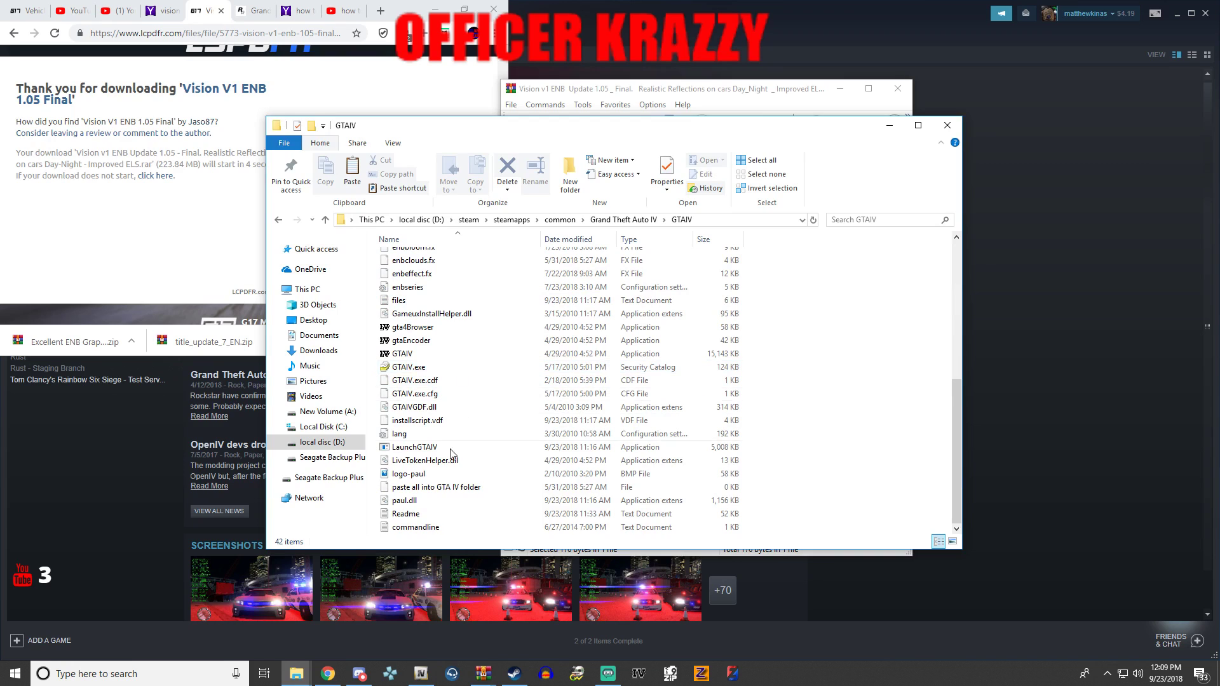
right_click(414, 529)
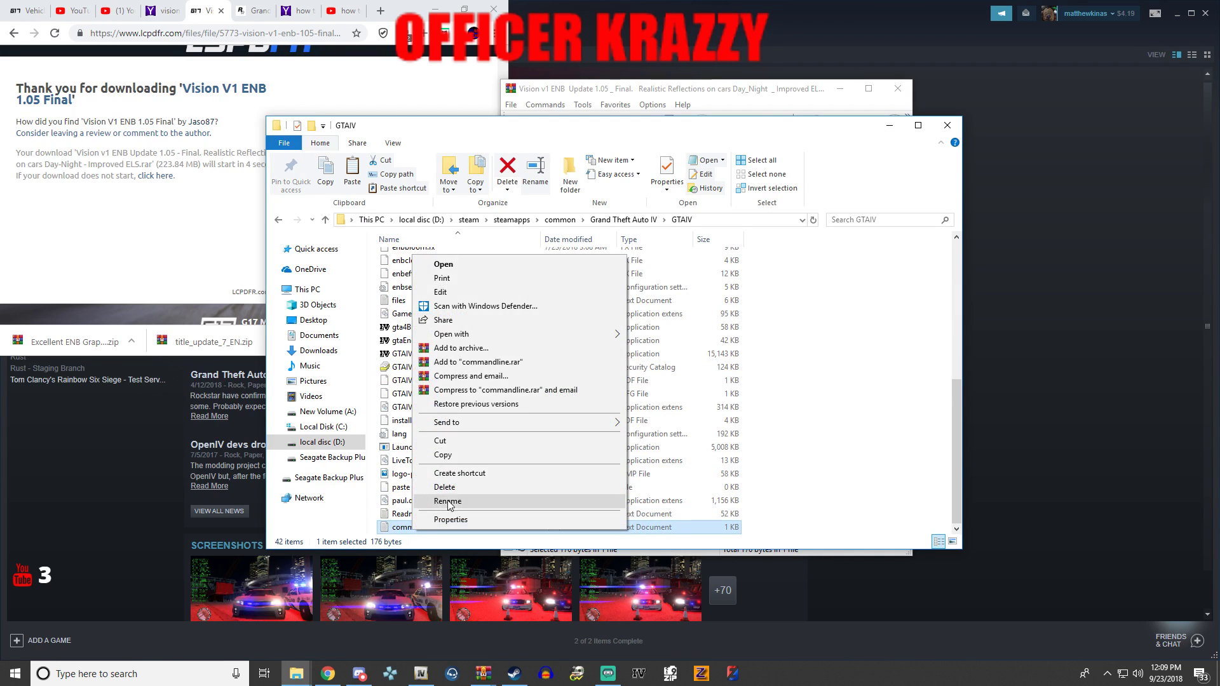
click(456, 486)
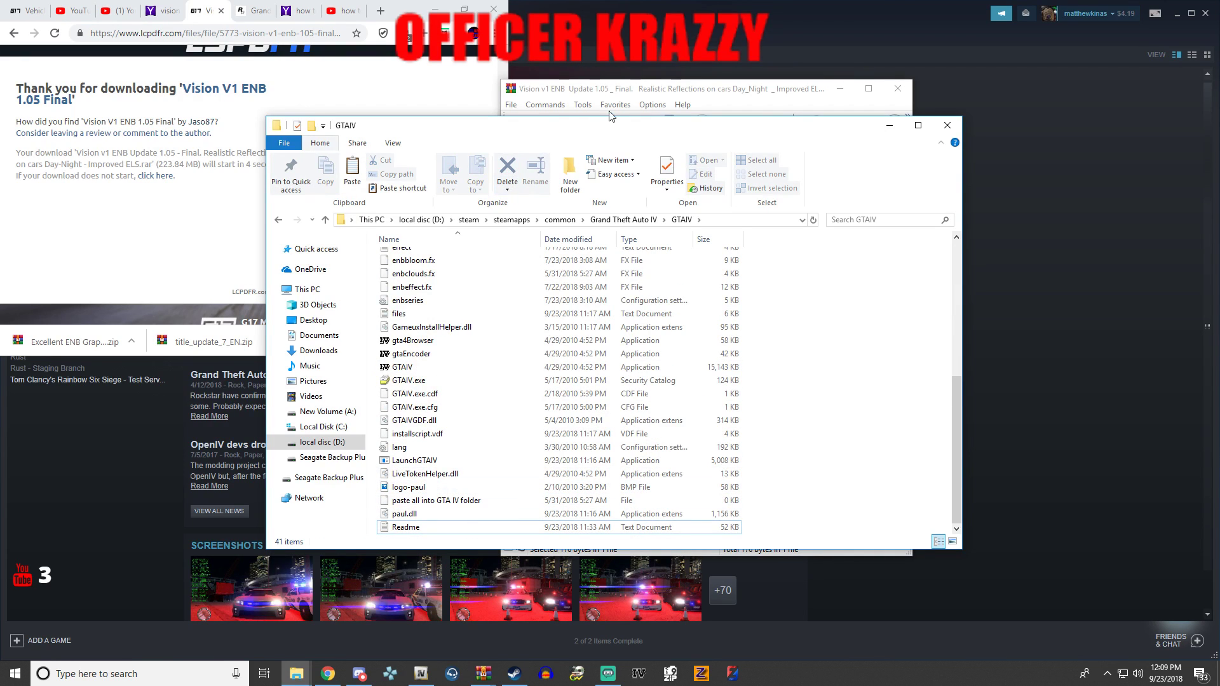
click(642, 89)
drag(559, 204, 473, 537)
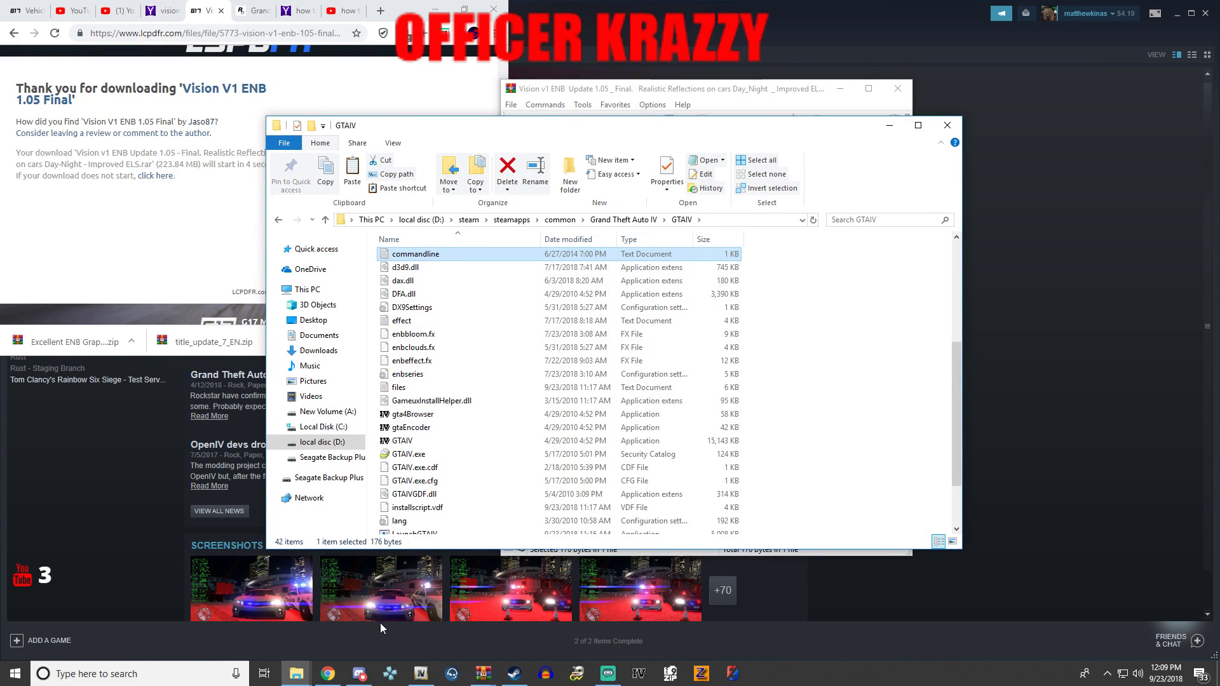
- Search the usb storage 2 folder on the Seagate Backup Plus Drive (E:) for "lcpdfr", and close the file window
click(515, 674)
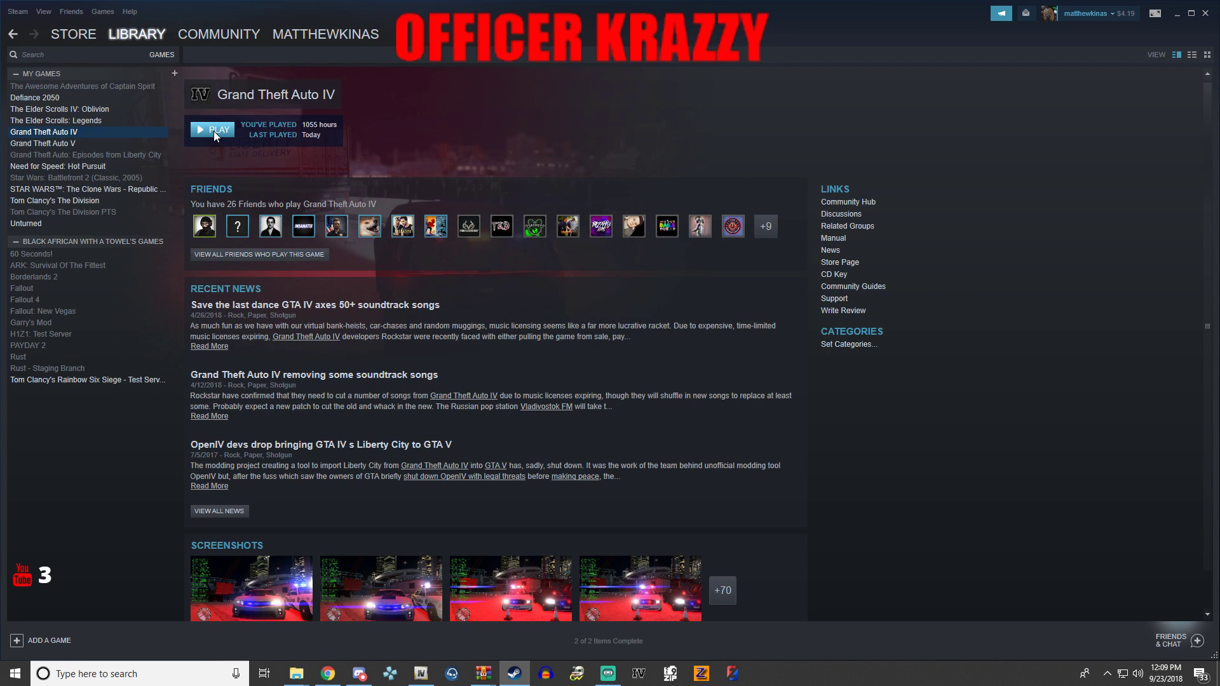
click(327, 673)
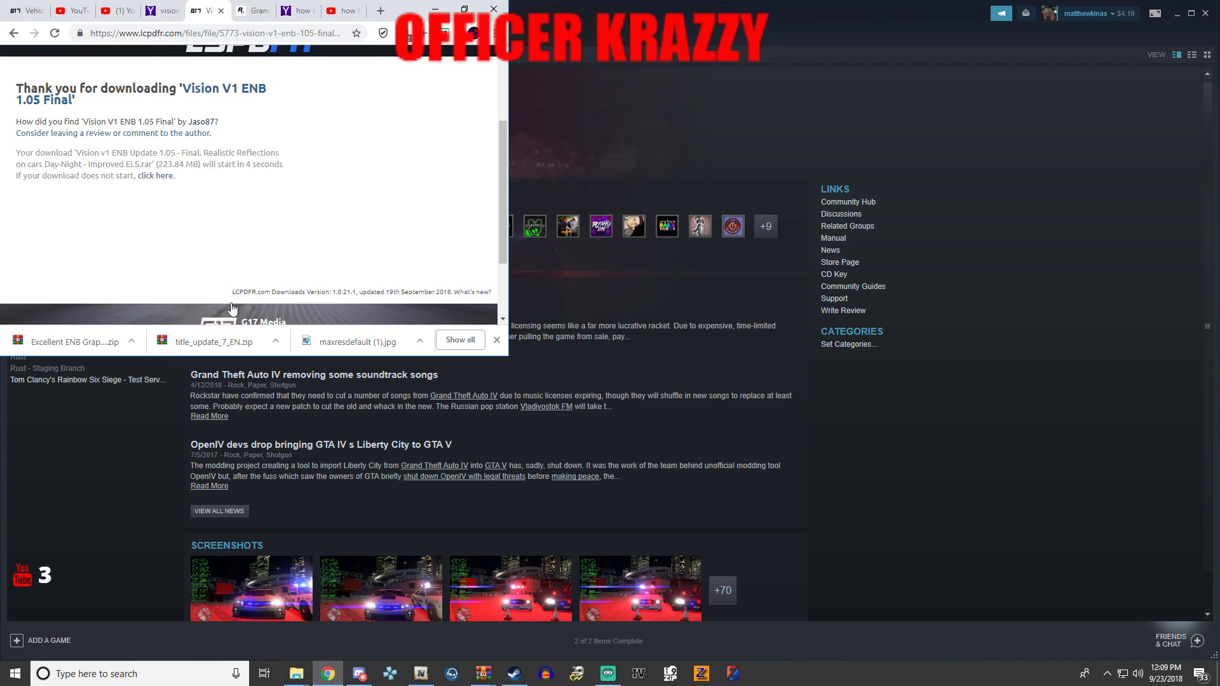
mouse_move(296, 673)
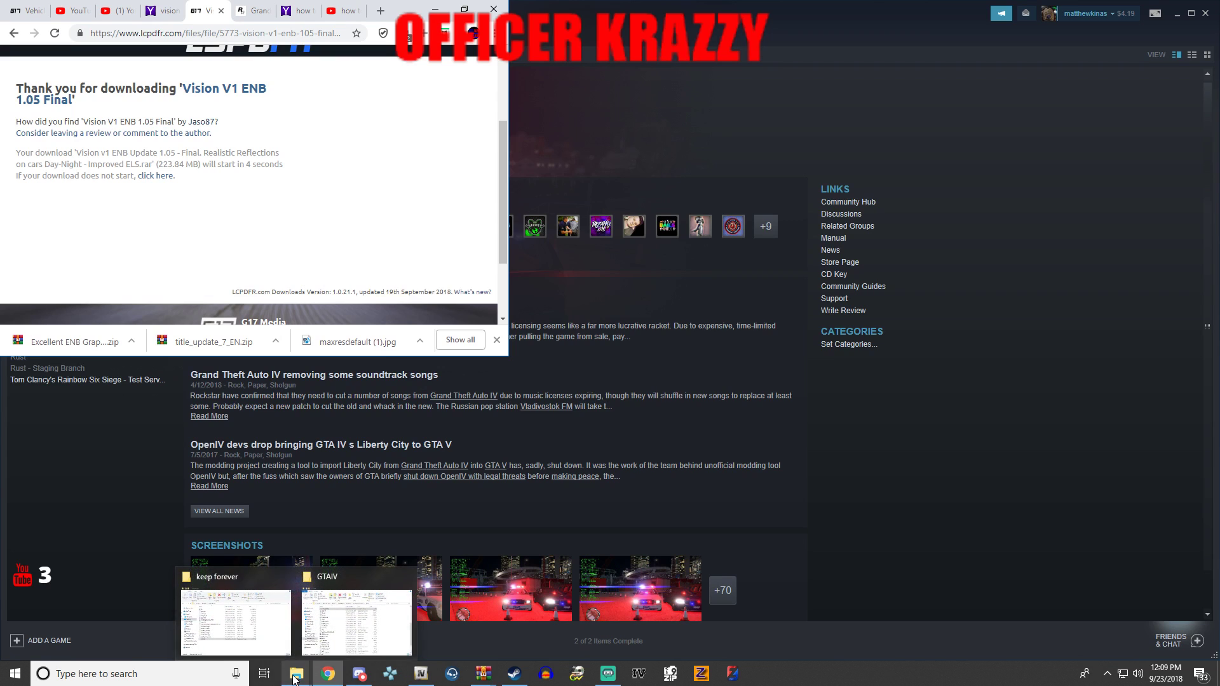
click(259, 625)
click(374, 399)
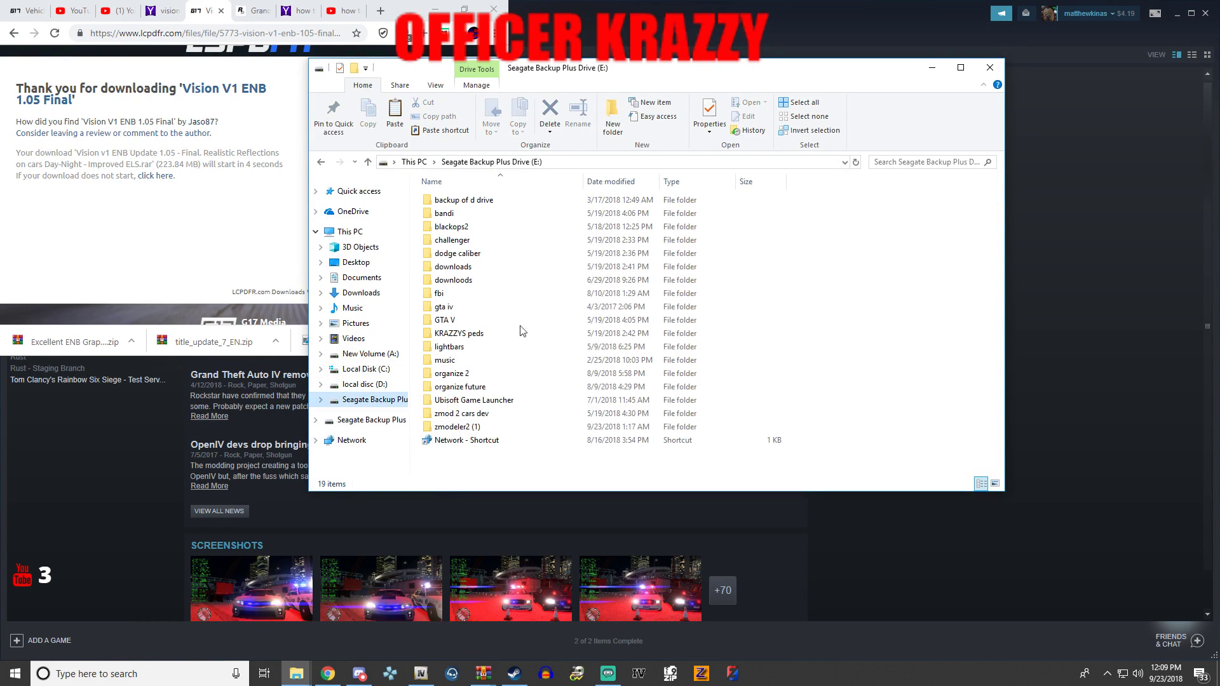
double_click(456, 294)
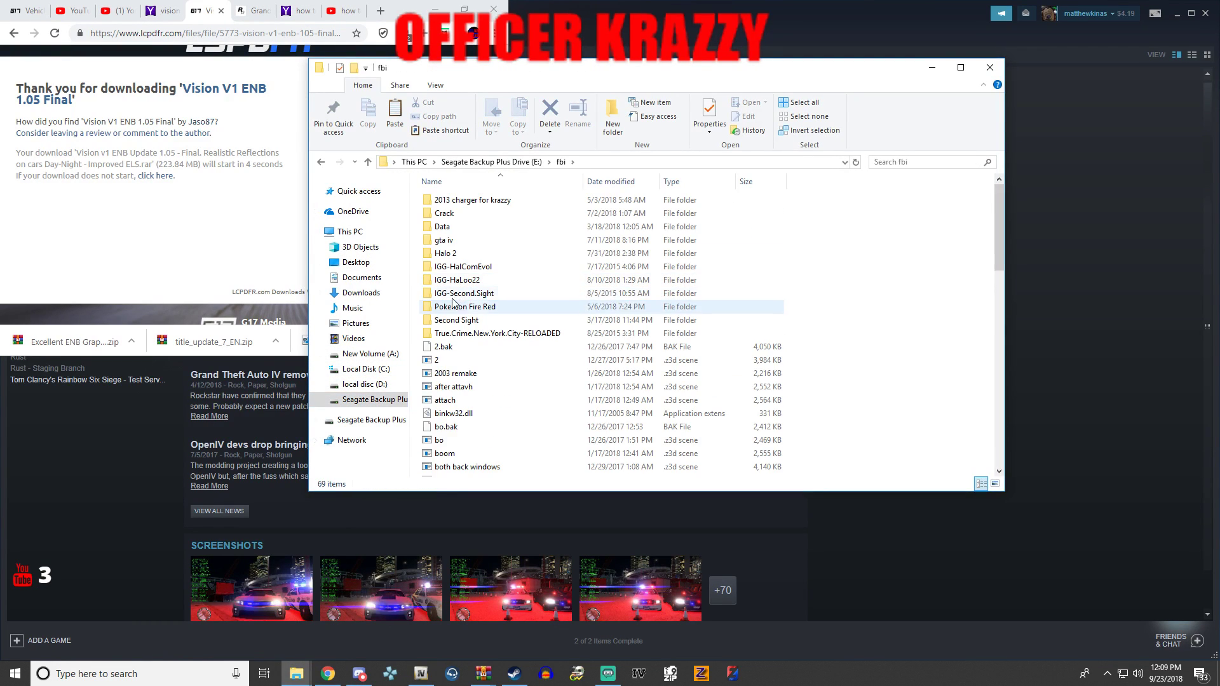
click(320, 162)
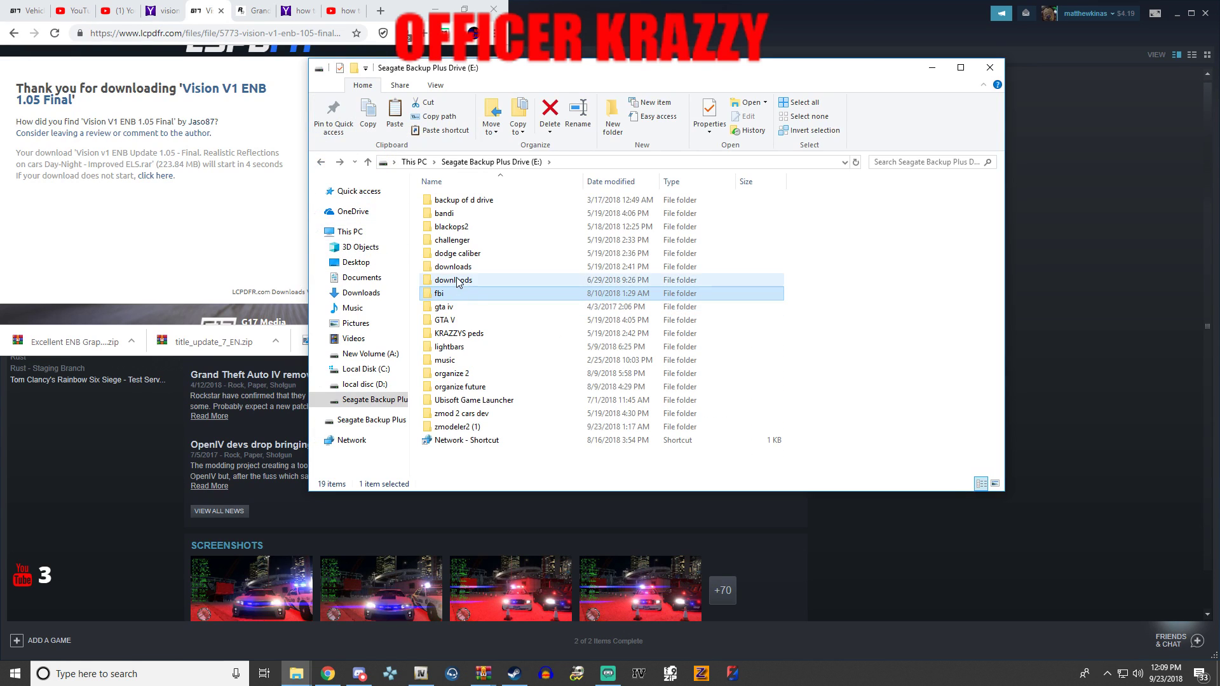
double_click(456, 281)
double_click(458, 214)
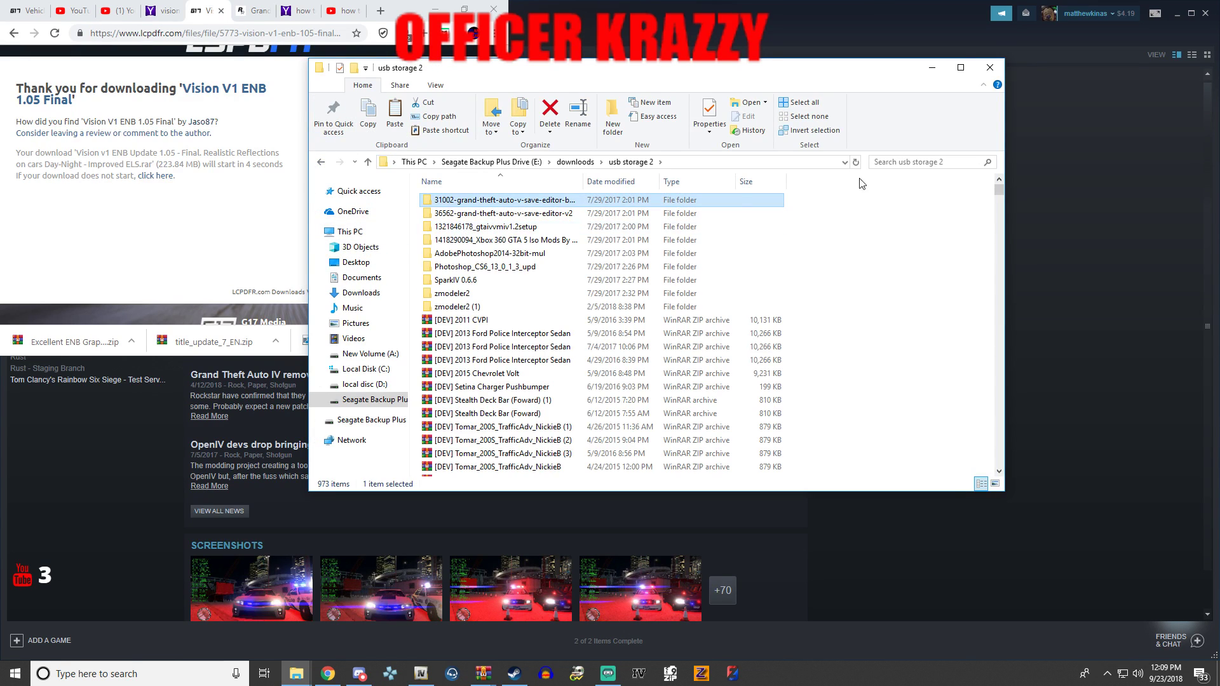
click(884, 163)
text(lcpdfr)
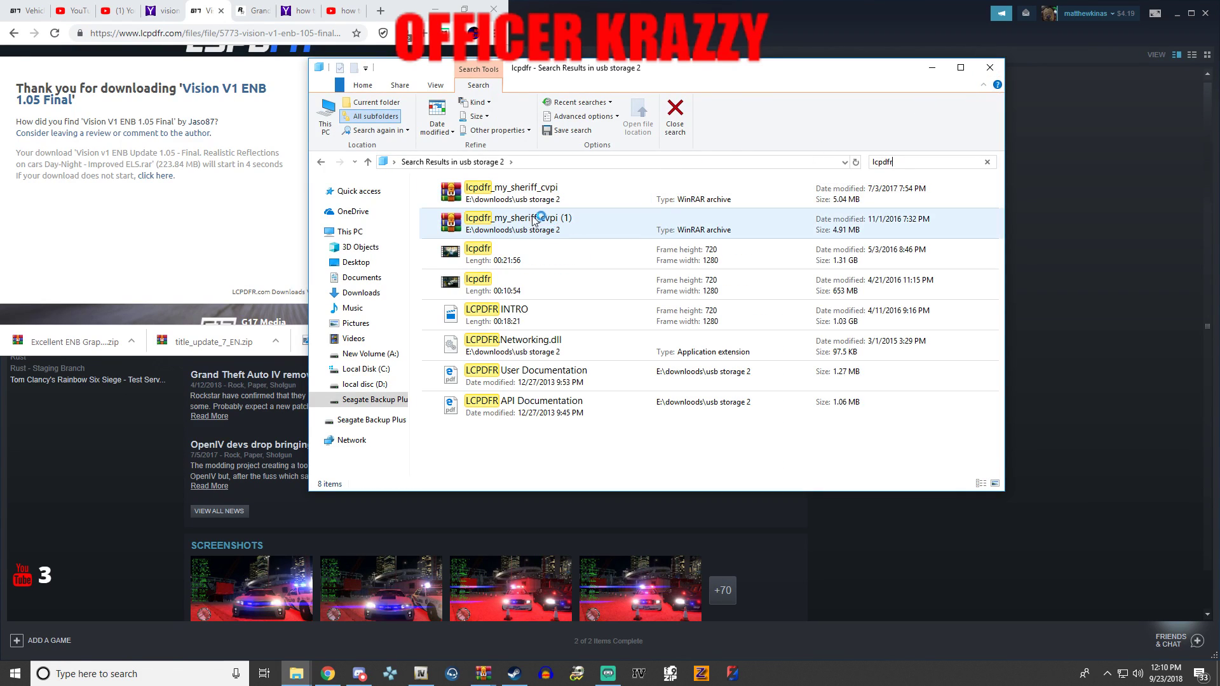
click(990, 68)
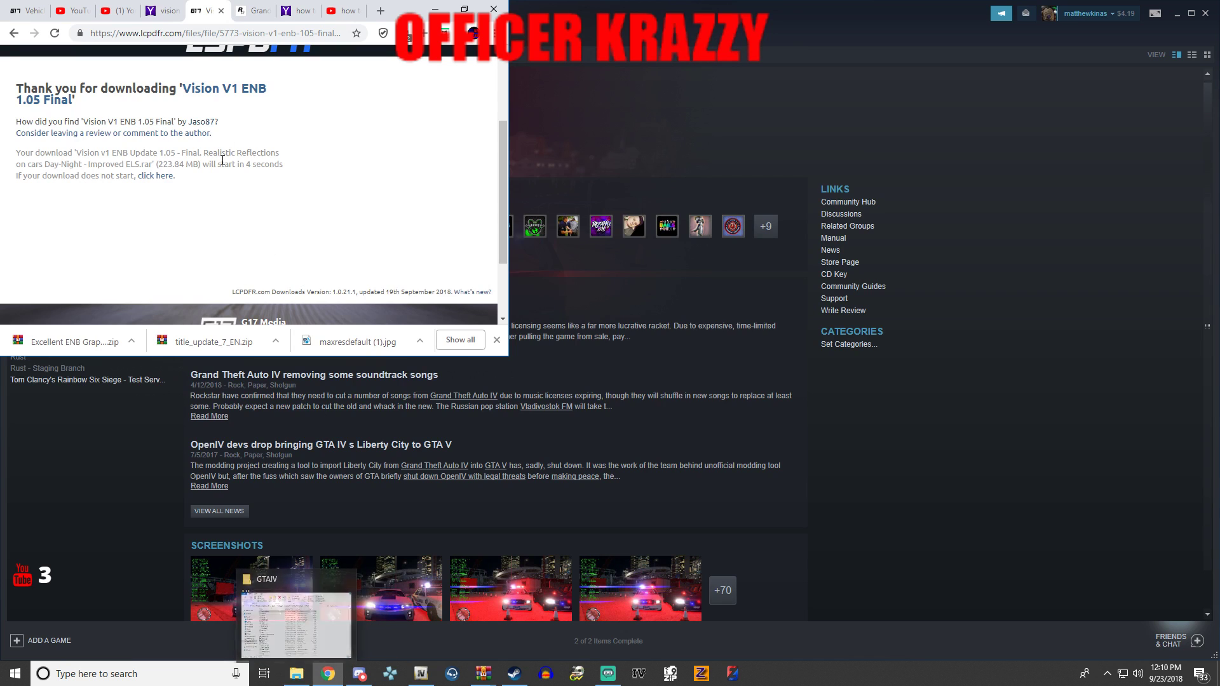
- Open the LCPD First Response page from the LCPDFR category of GTA 4 Mods in the lcpdfr.com downloads
scroll(159, 116, up, 2)
click(481, 138)
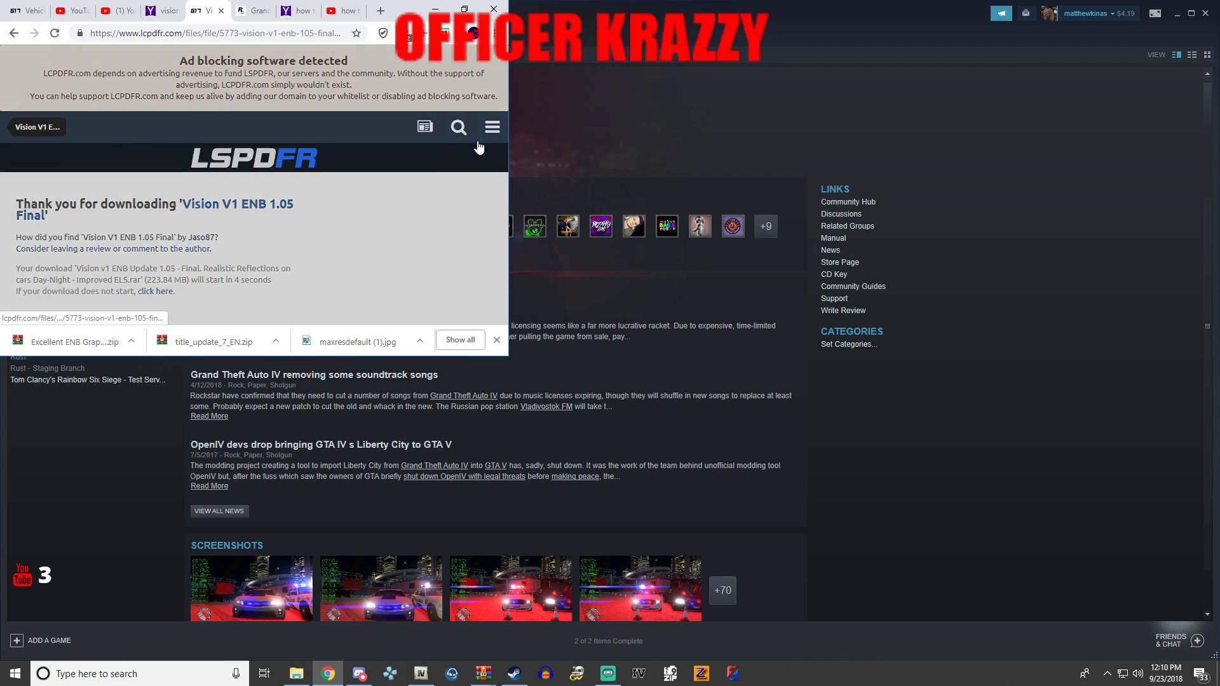
click(383, 256)
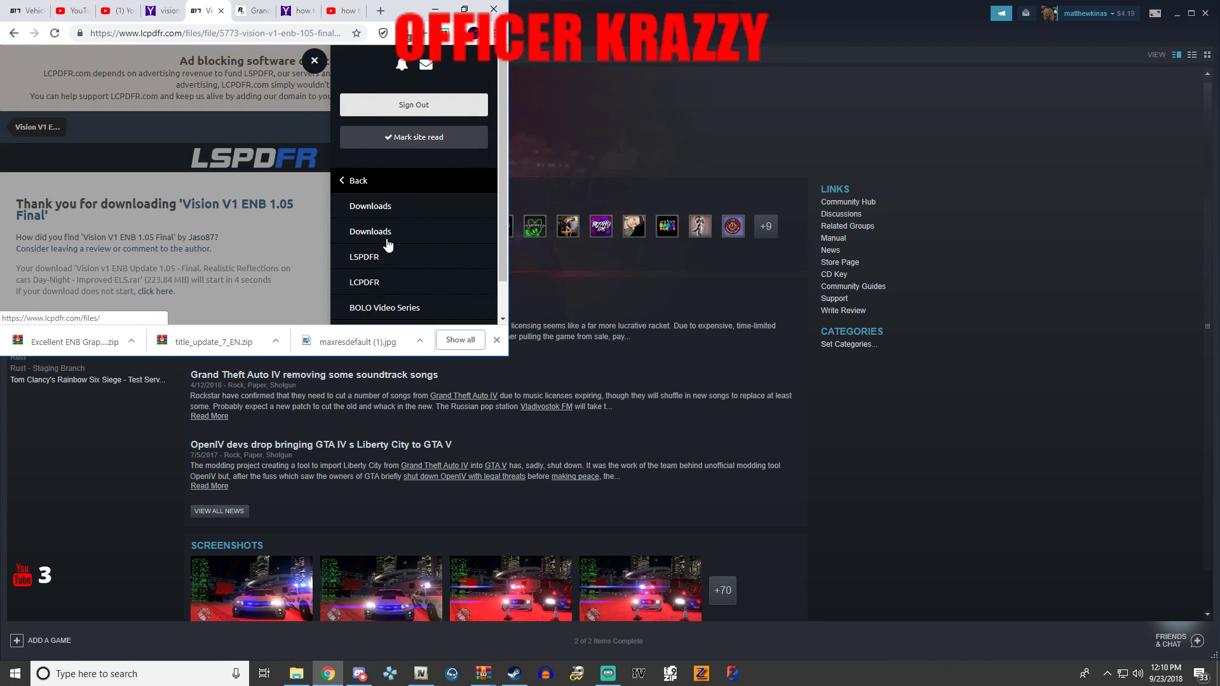
click(387, 240)
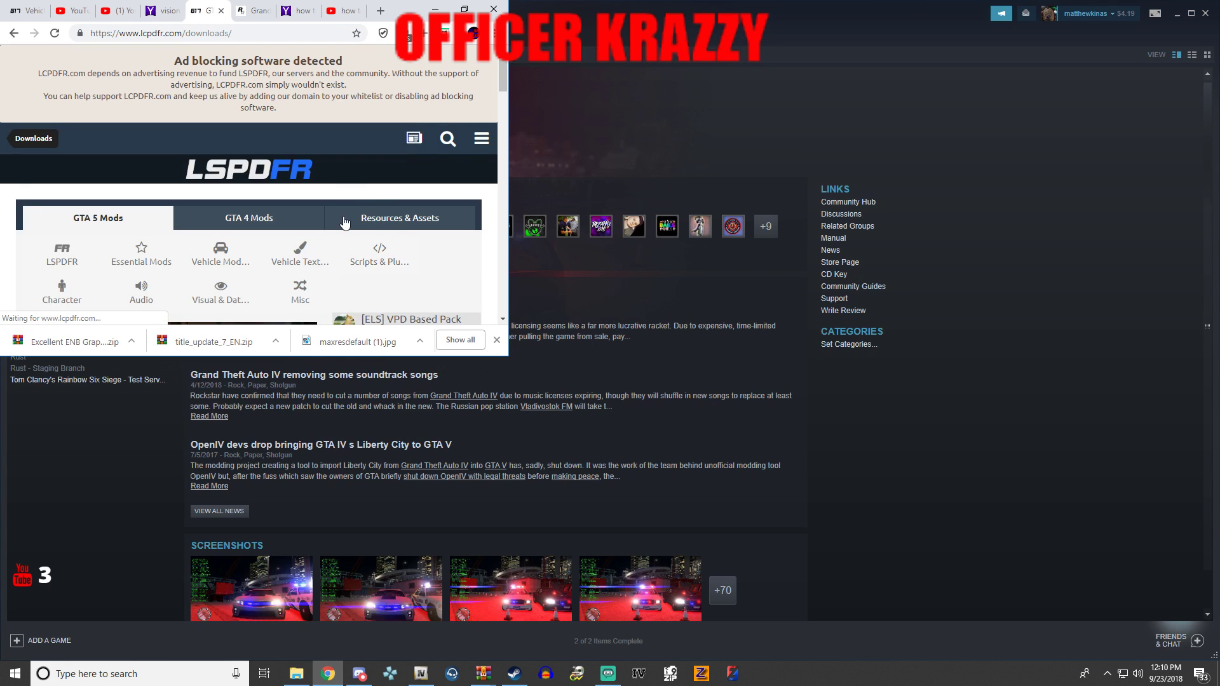
scroll(305, 229, down, 2)
click(235, 92)
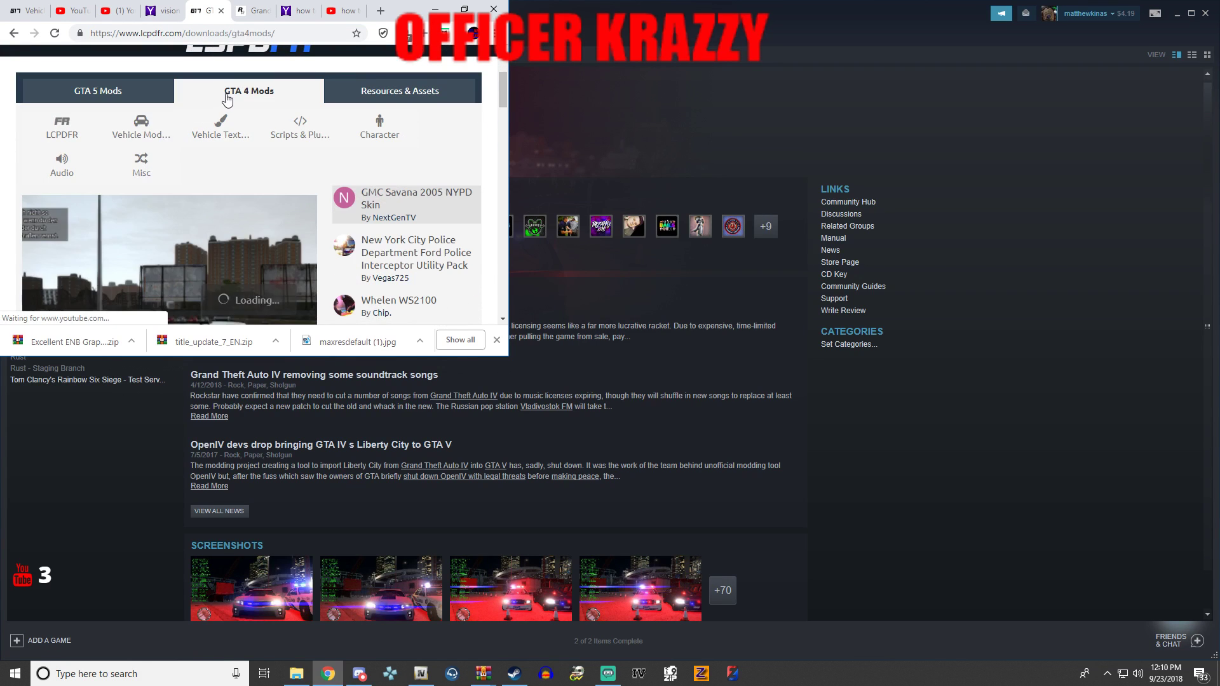
click(62, 125)
scroll(212, 166, down, 7)
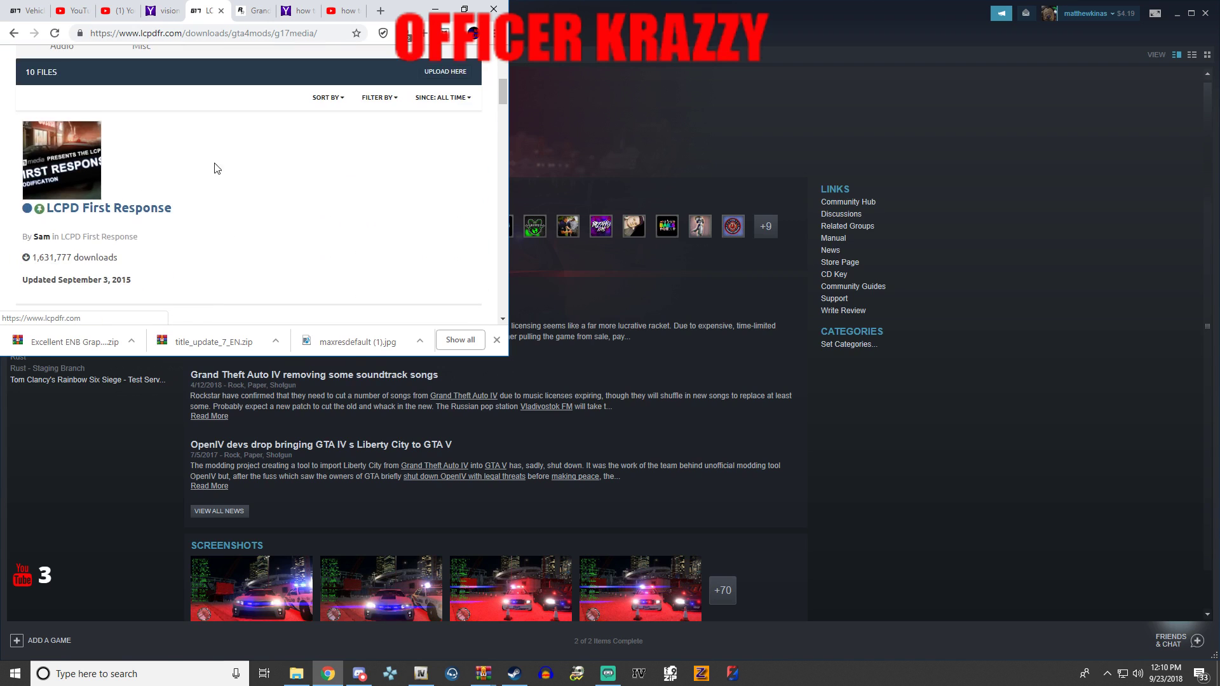
scroll(166, 174, up, 5)
click(124, 284)
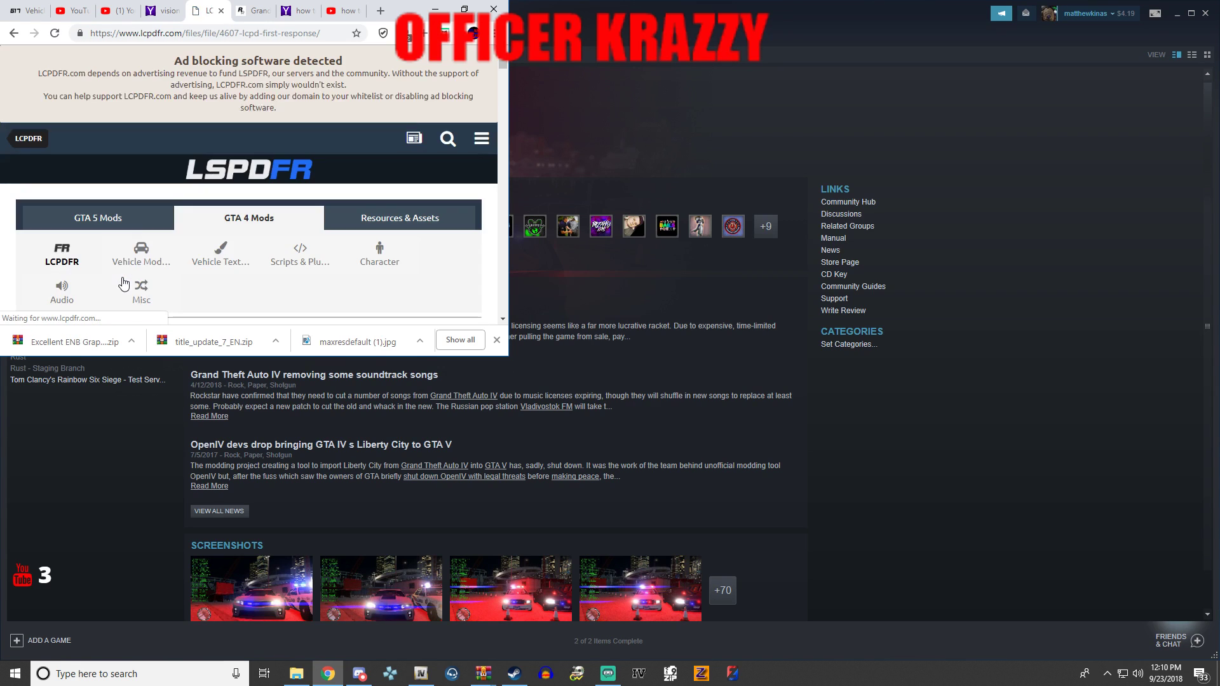
- Agree to the download terms and download "3. LCPD First Response 1.1 Manual Install.rar"
scroll(335, 243, down, 3)
click(343, 262)
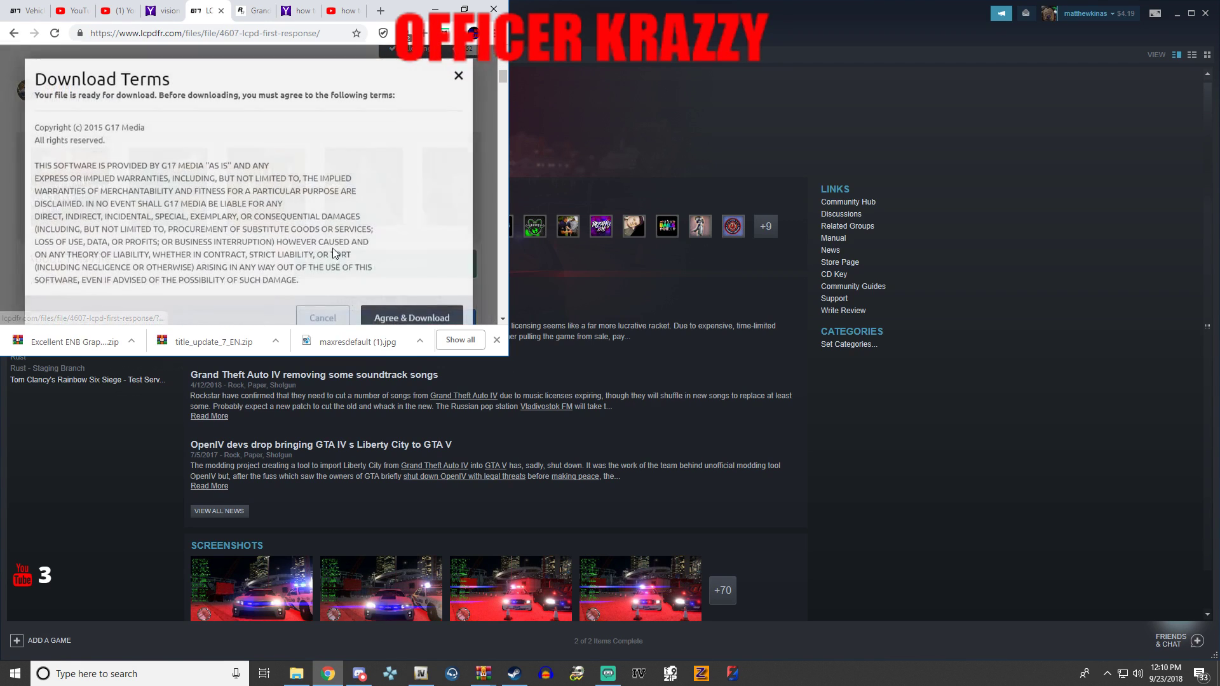
click(385, 321)
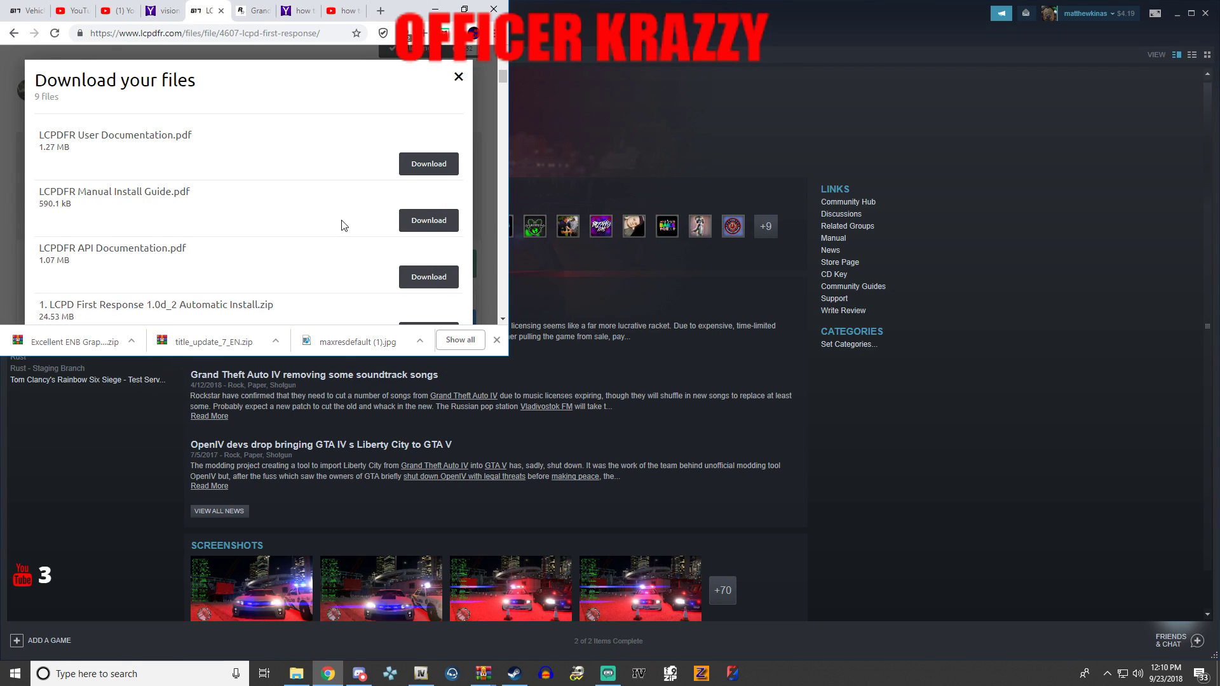
scroll(362, 203, down, 4)
scroll(384, 188, down, 3)
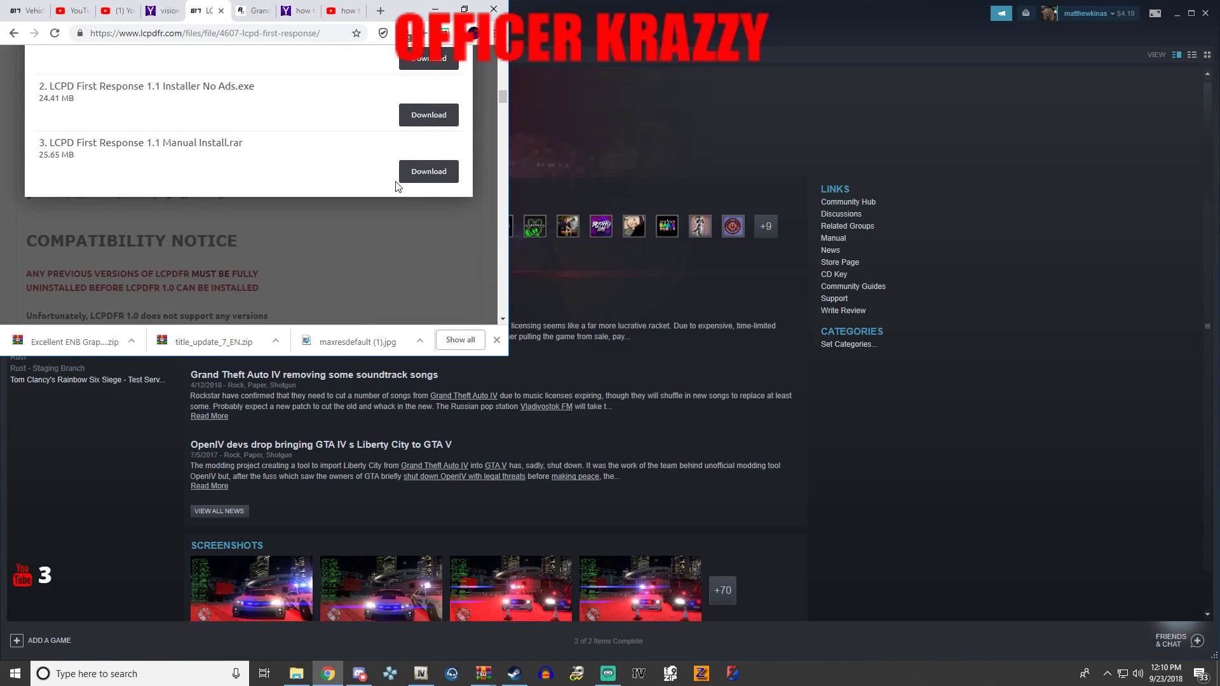
click(429, 170)
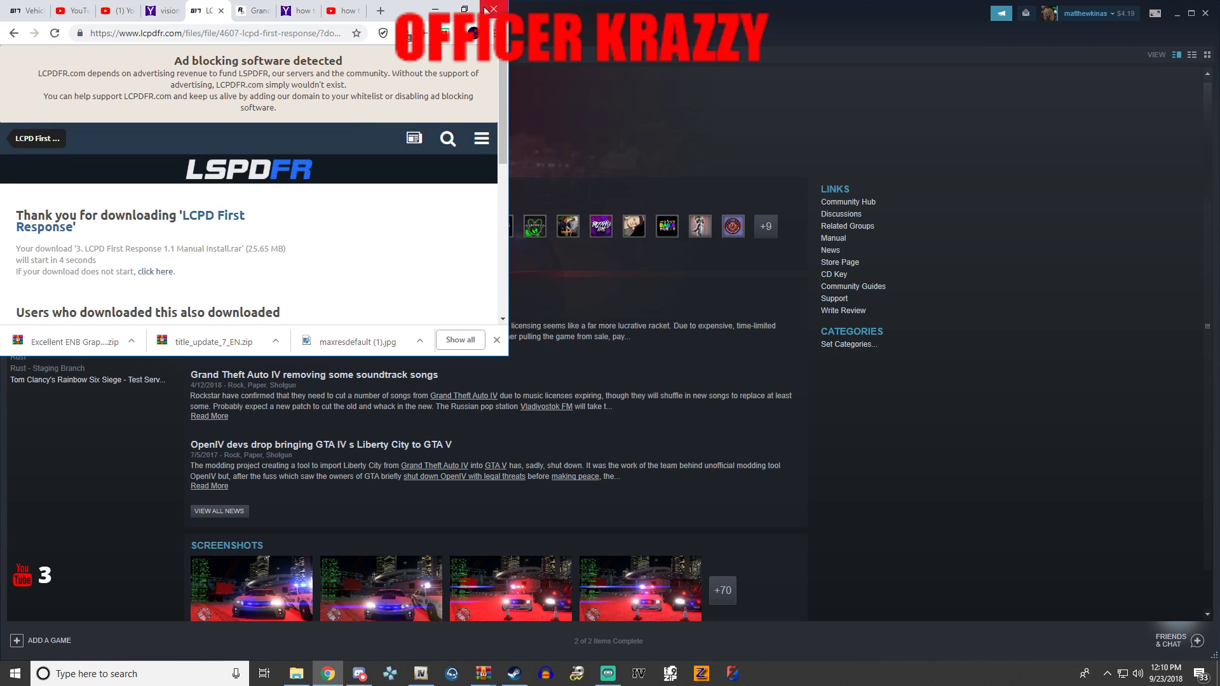
click(464, 9)
scroll(623, 284, down, 10)
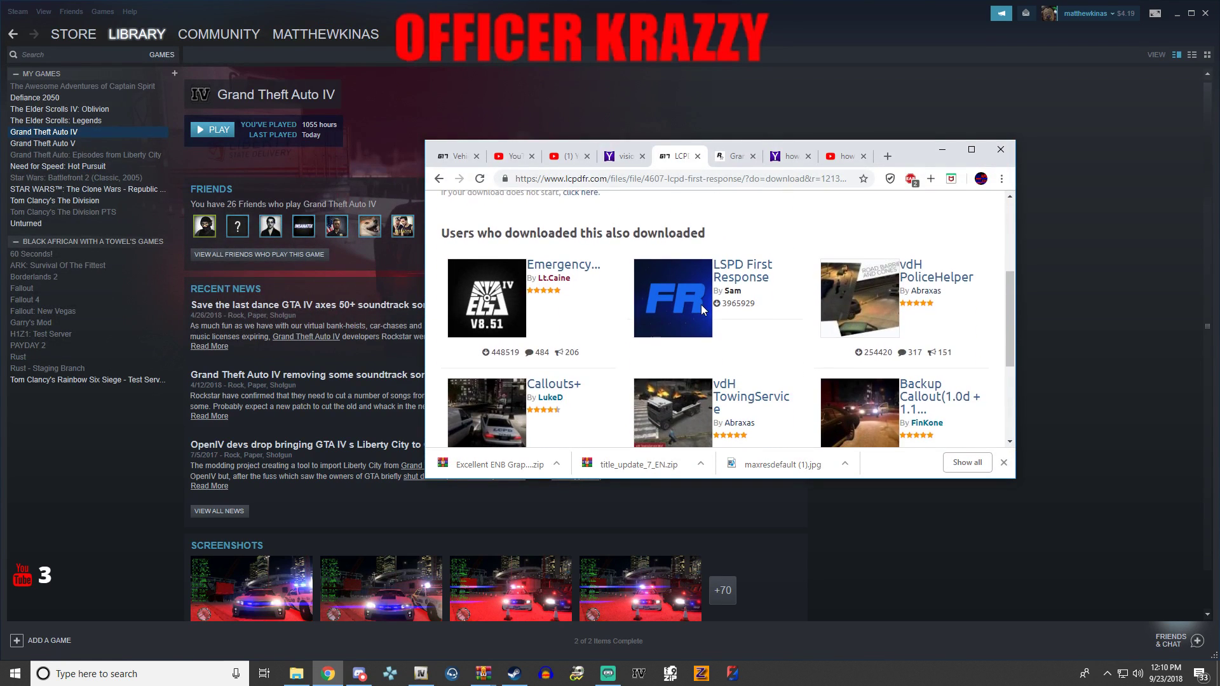
scroll(690, 299, up, 10)
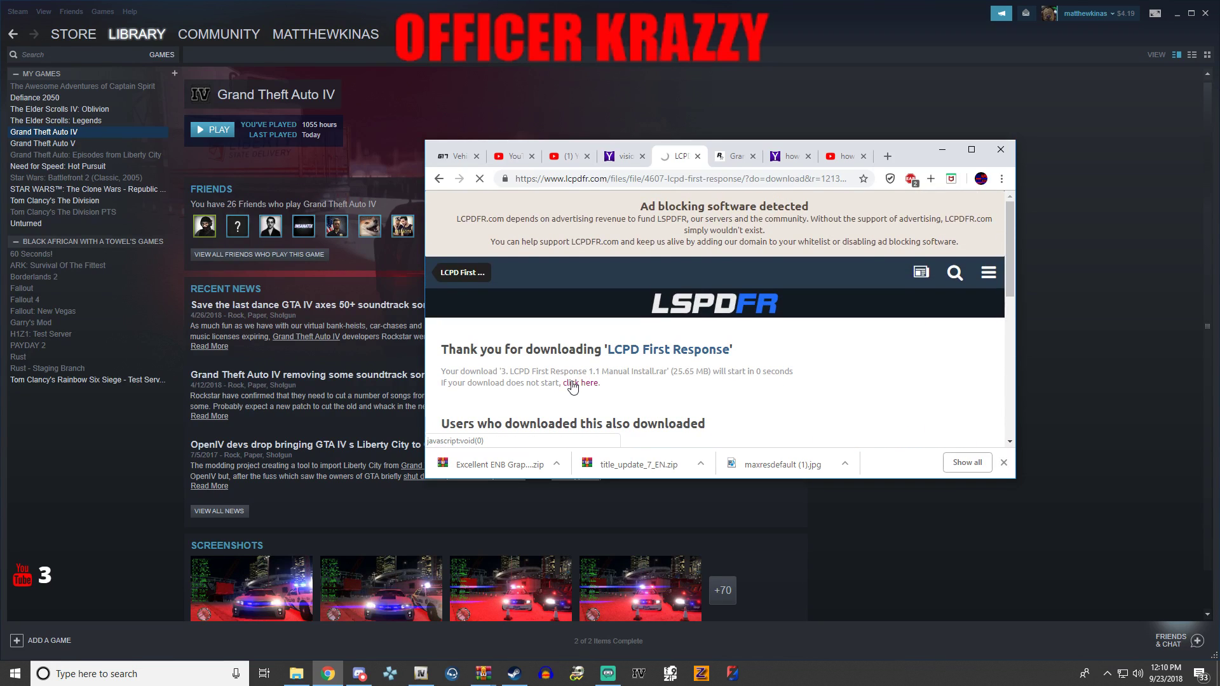
click(575, 384)
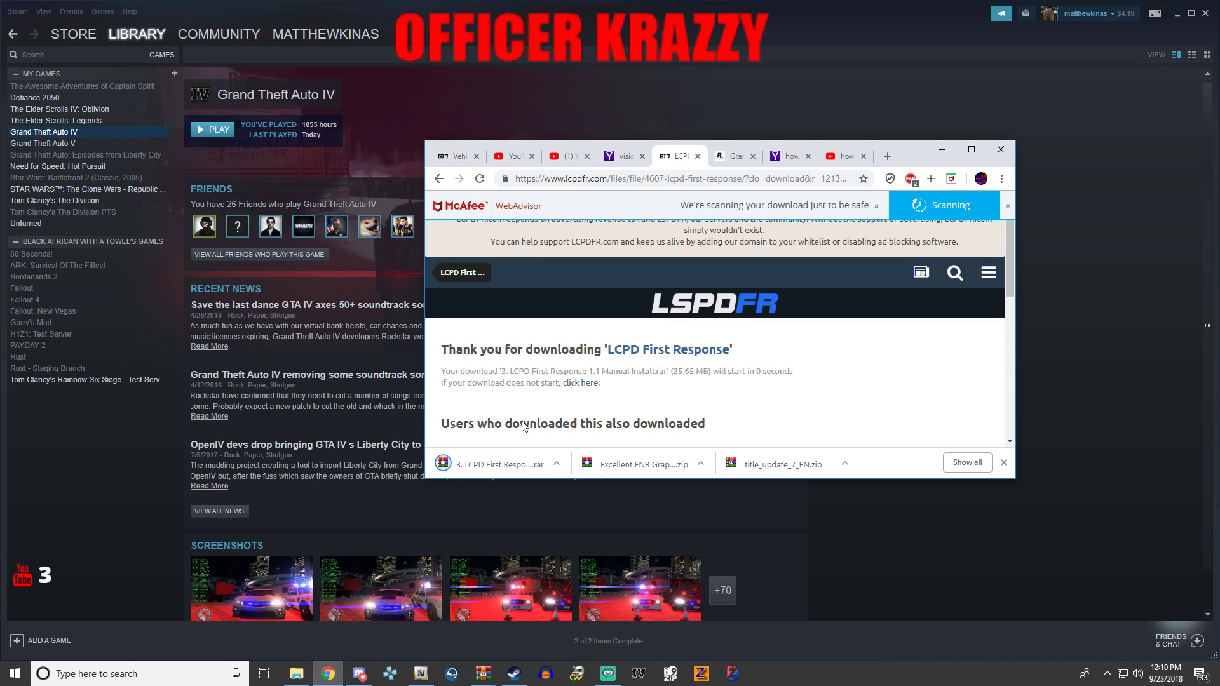
- Open the downloaded LCPD First Response archive and extract all files and folders of its LCPD First Response folder into the GTAIV folder
click(497, 464)
click(849, 127)
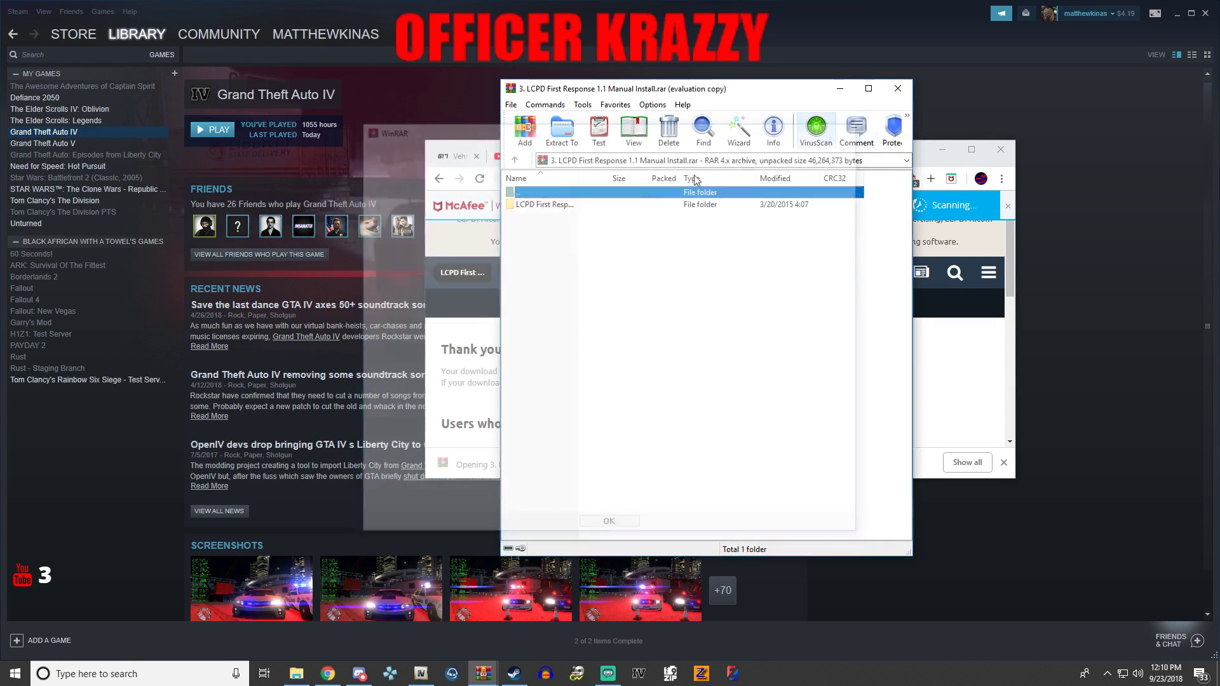
double_click(563, 194)
drag(570, 443, 542, 205)
drag(539, 241, 831, 332)
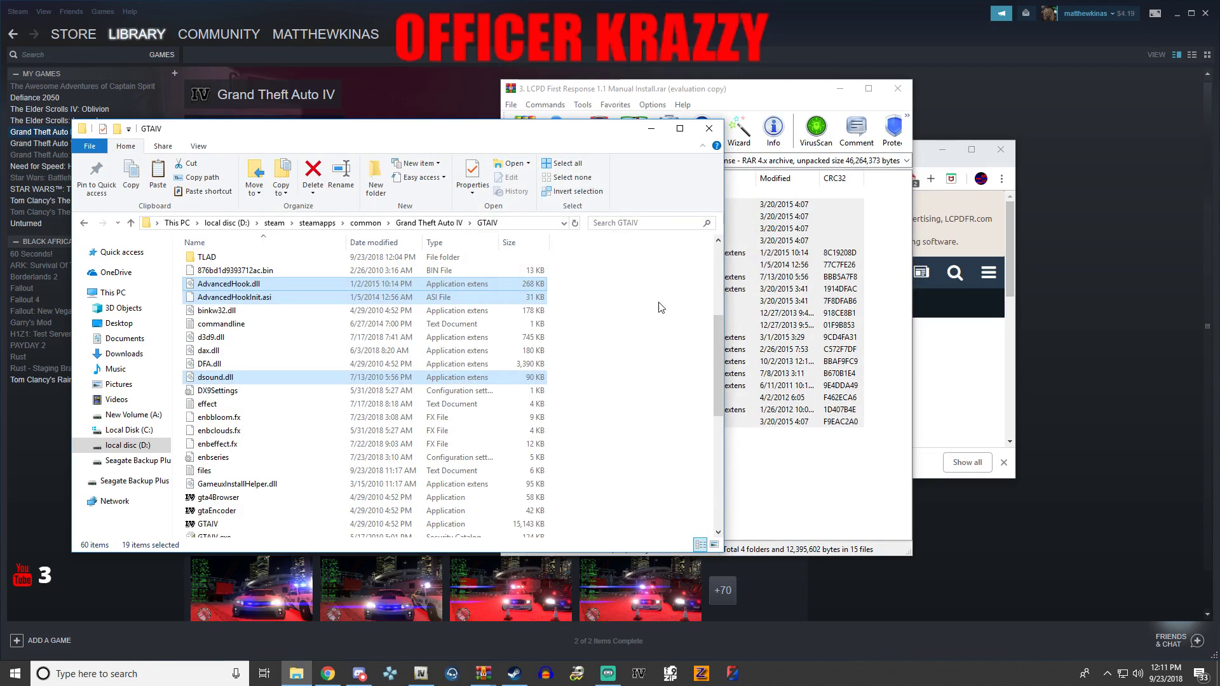
- Launch Grand Theft Auto IV from the Steam library and start play from its launcher window
click(655, 299)
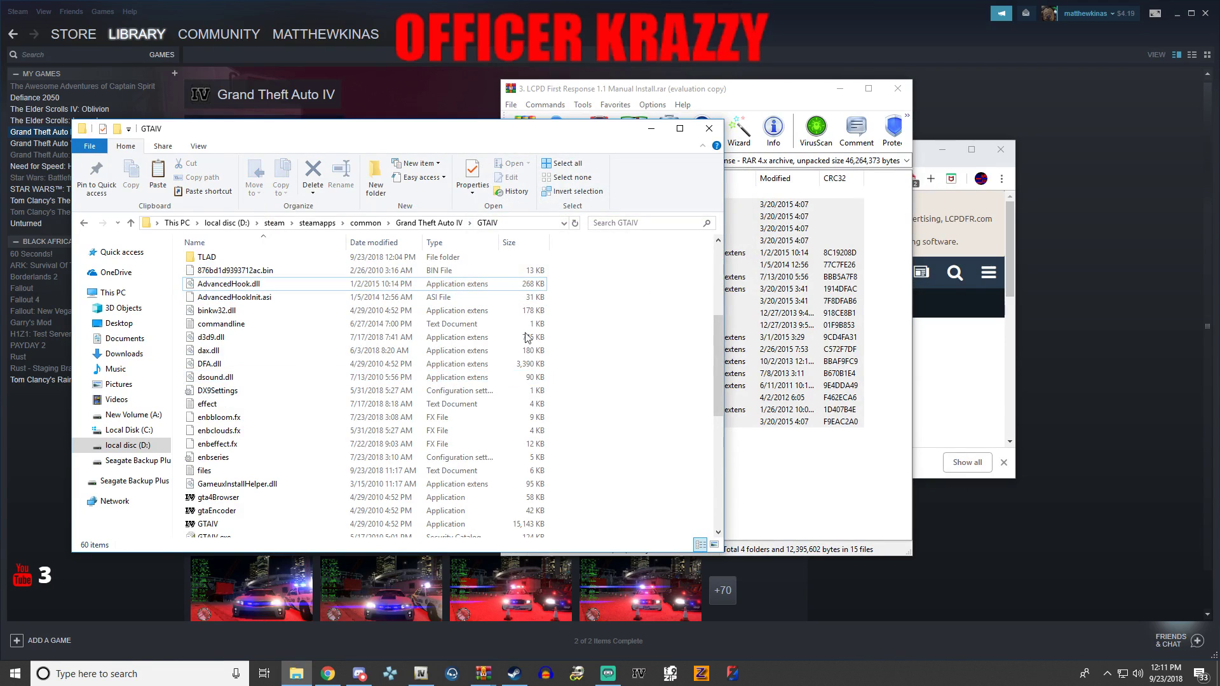
scroll(526, 337, down, 12)
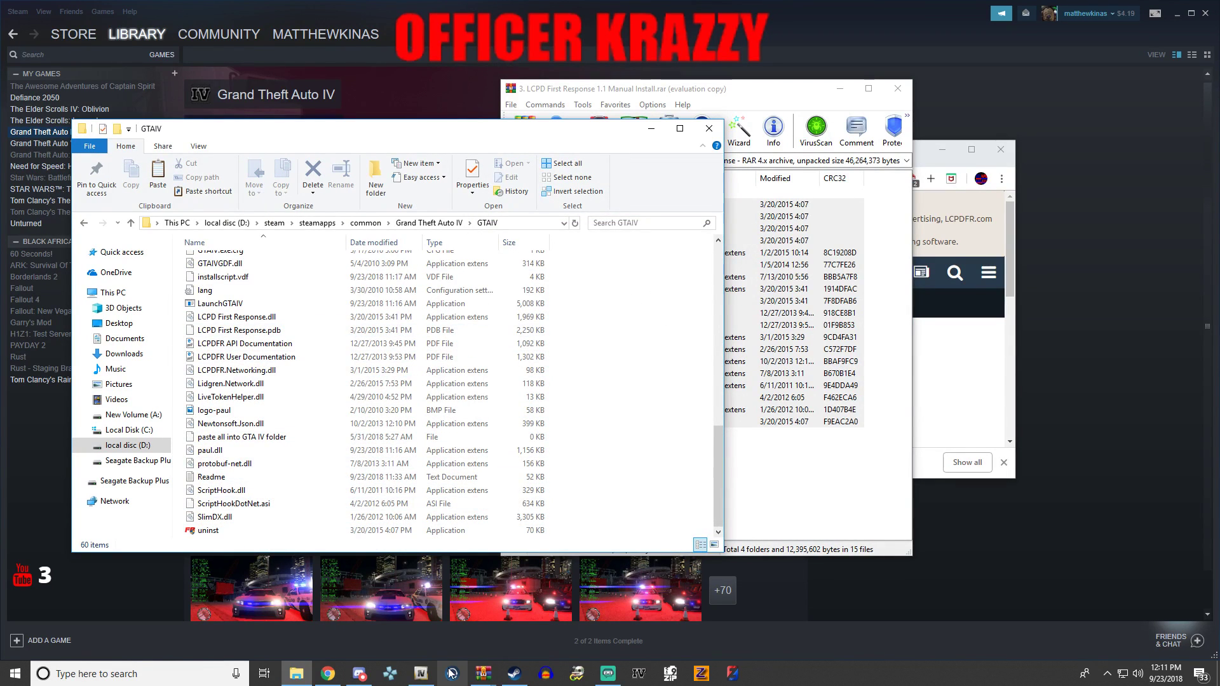
click(467, 592)
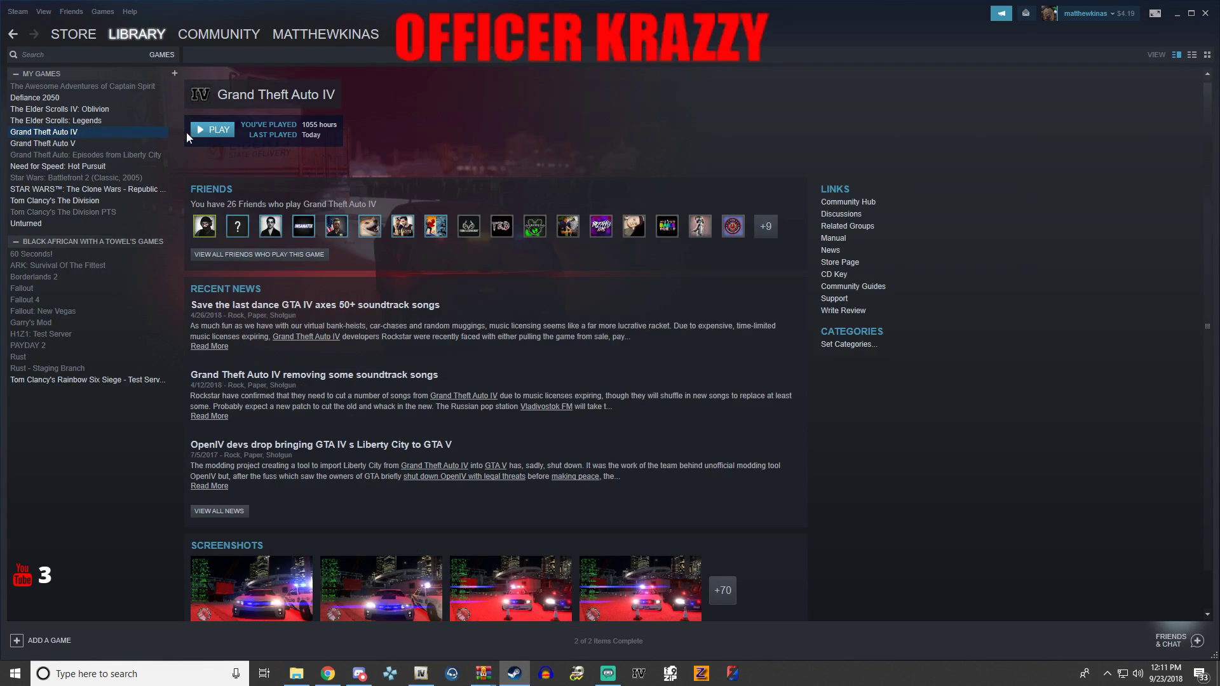
click(210, 130)
click(1175, 16)
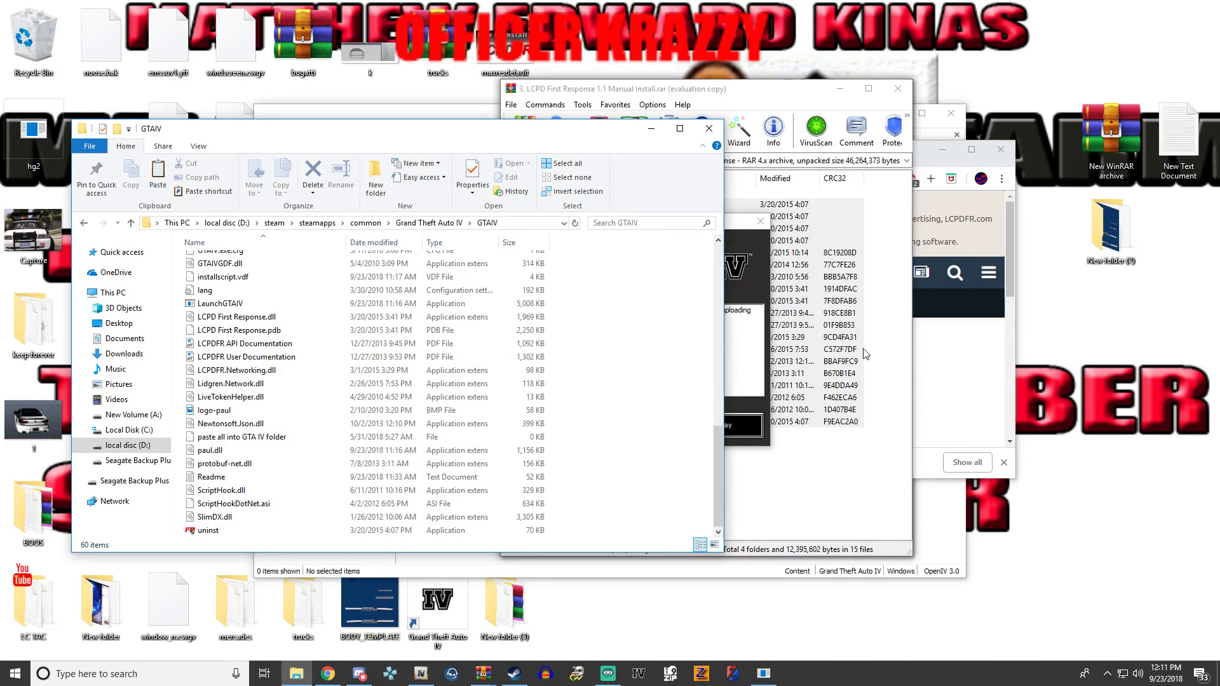
click(757, 429)
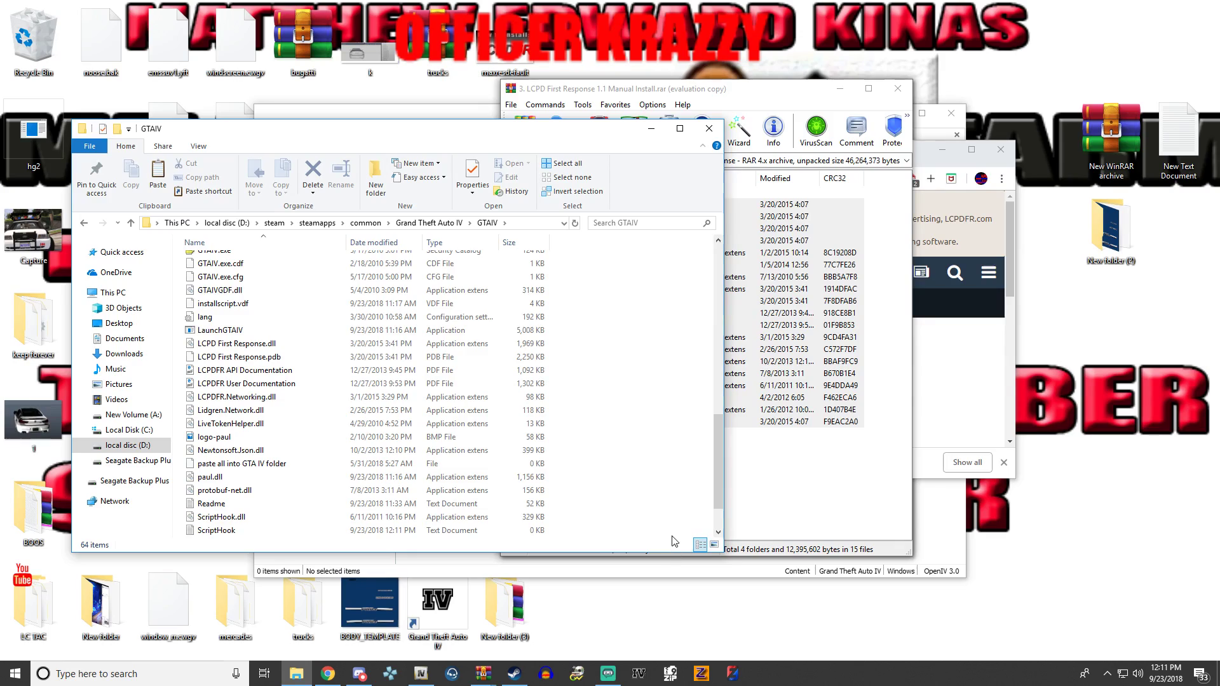
click(527, 670)
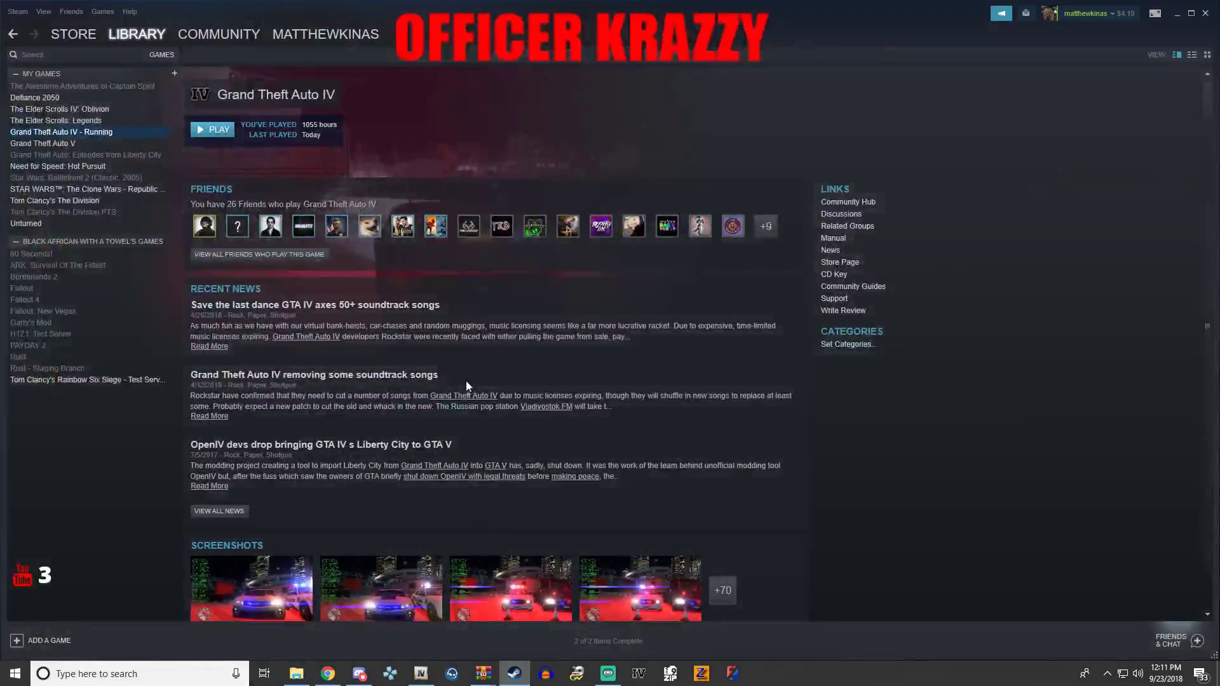
click(1175, 17)
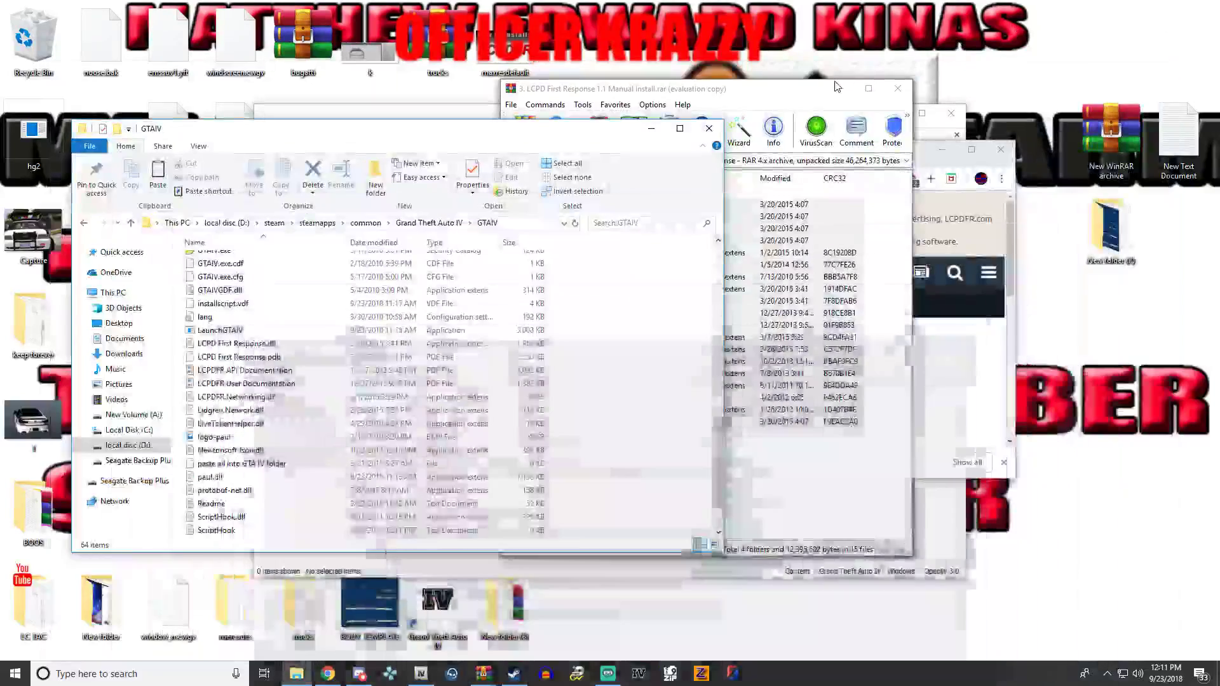
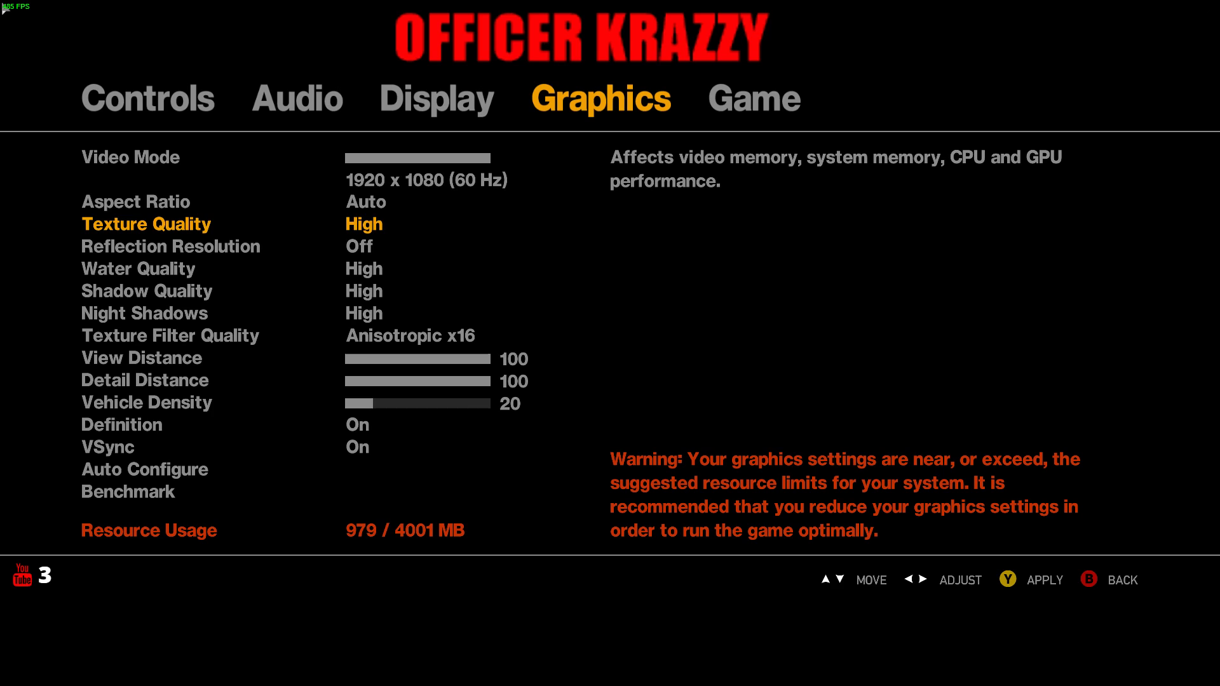
- Leave the graphics settings and load the game
key(Return)
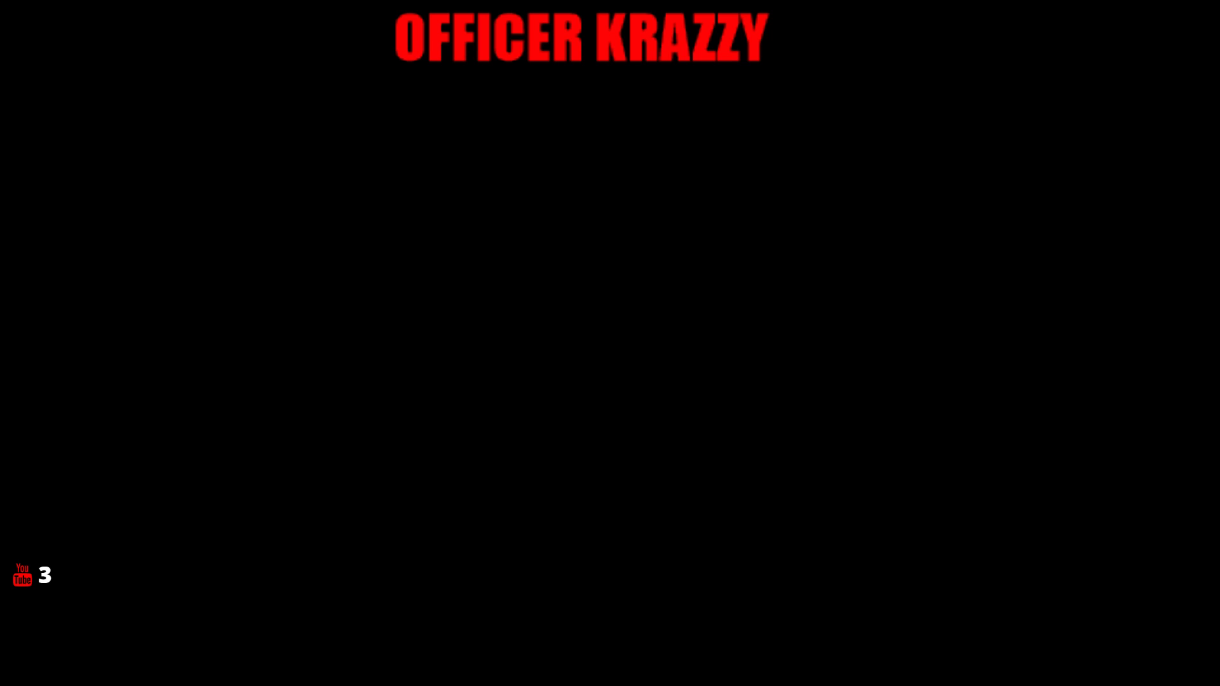
key(Left)
key(Return)
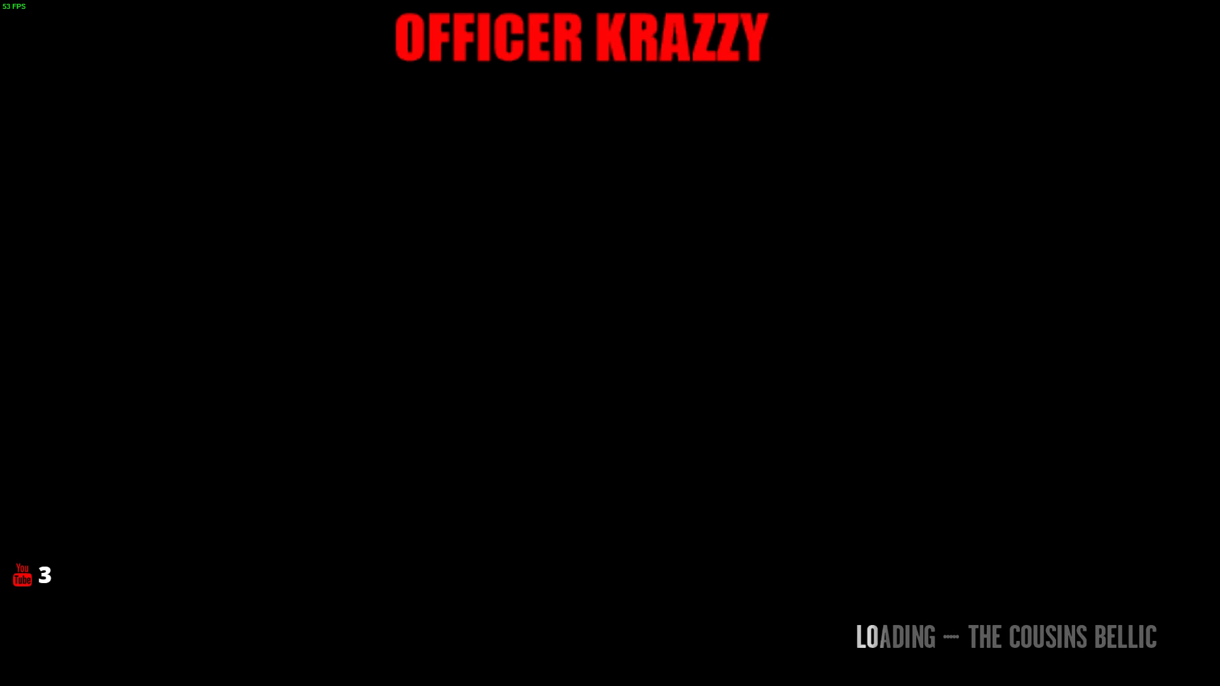
- Walk the character out of the apartment and along the street under the elevated tracks
key(w)
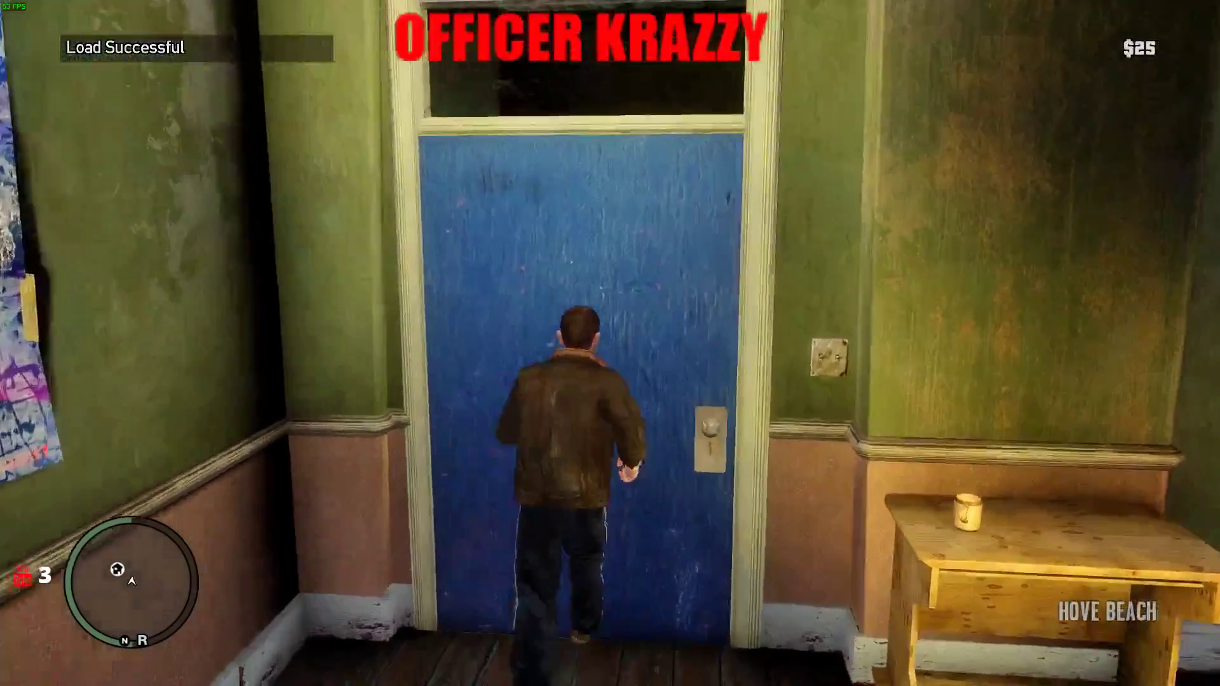
key(space)
key(w)
key(w)
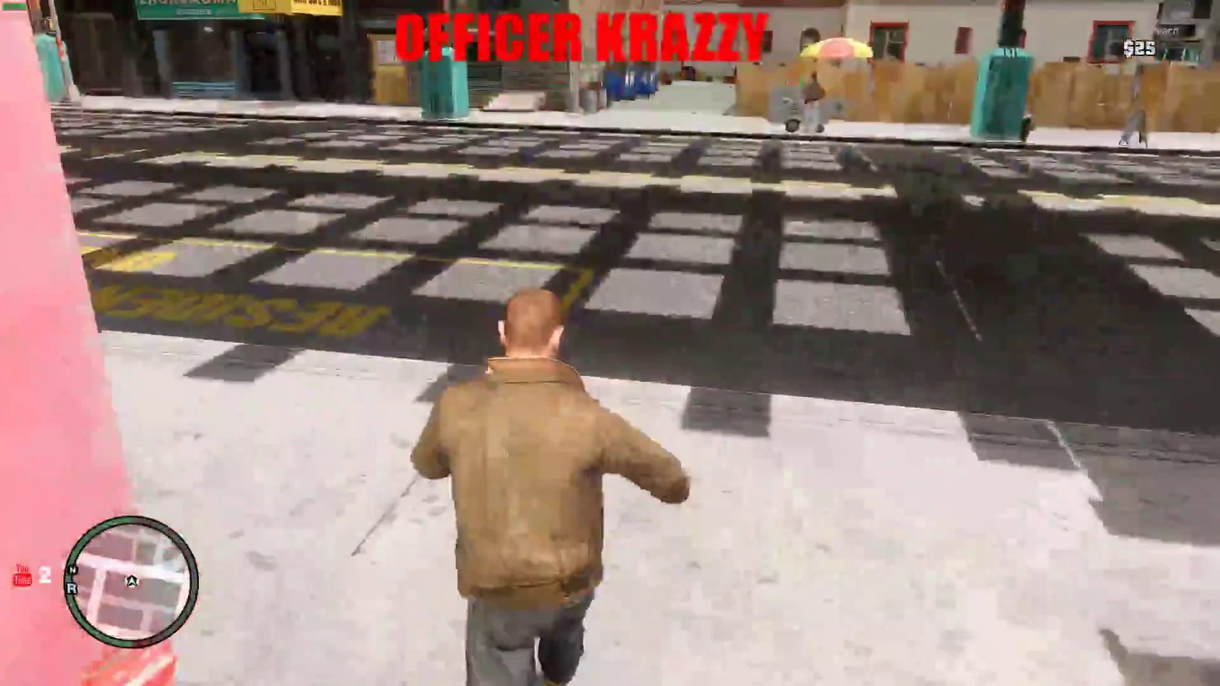
key(w)
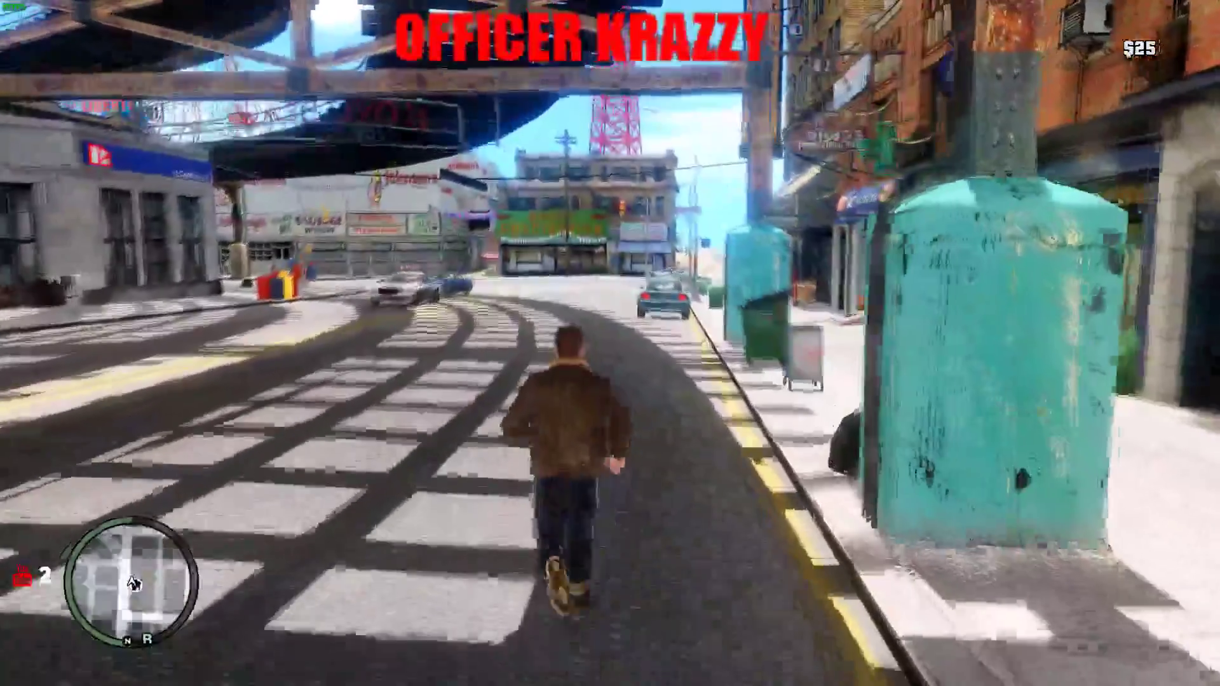
key(w)
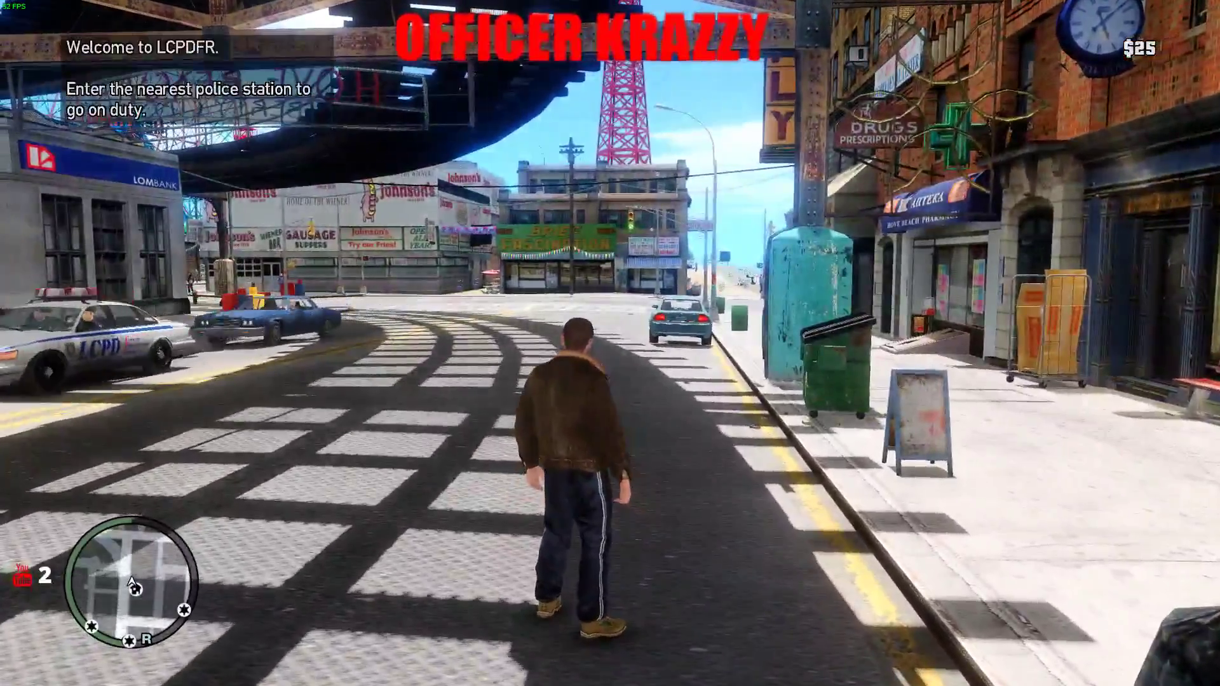
- Go on duty as a police officer by running "forceduty" in the LCPDFR console, and close the console
key(F4)
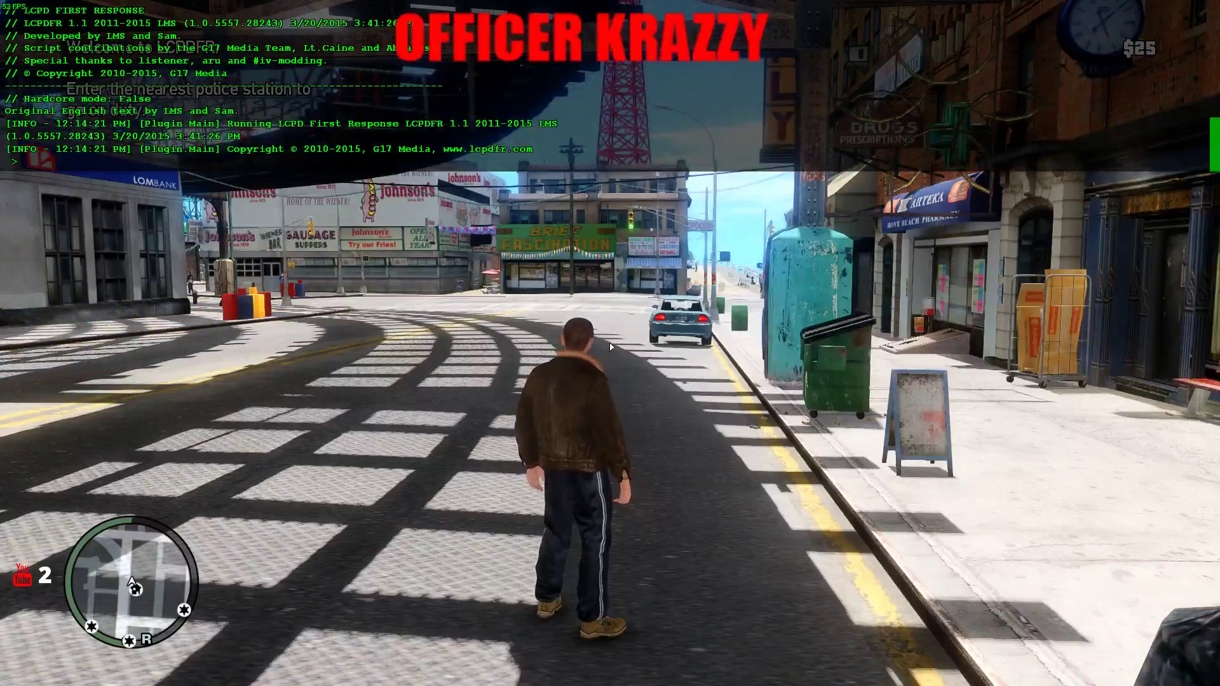
text(for)
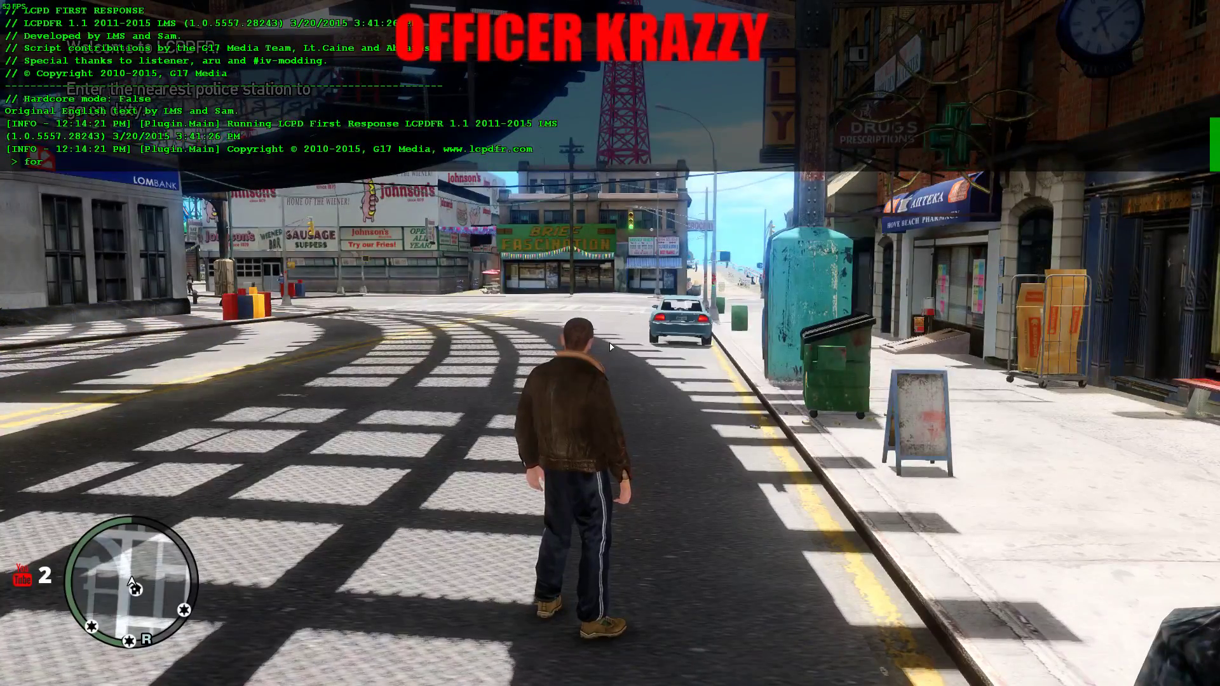
text(ceduty)
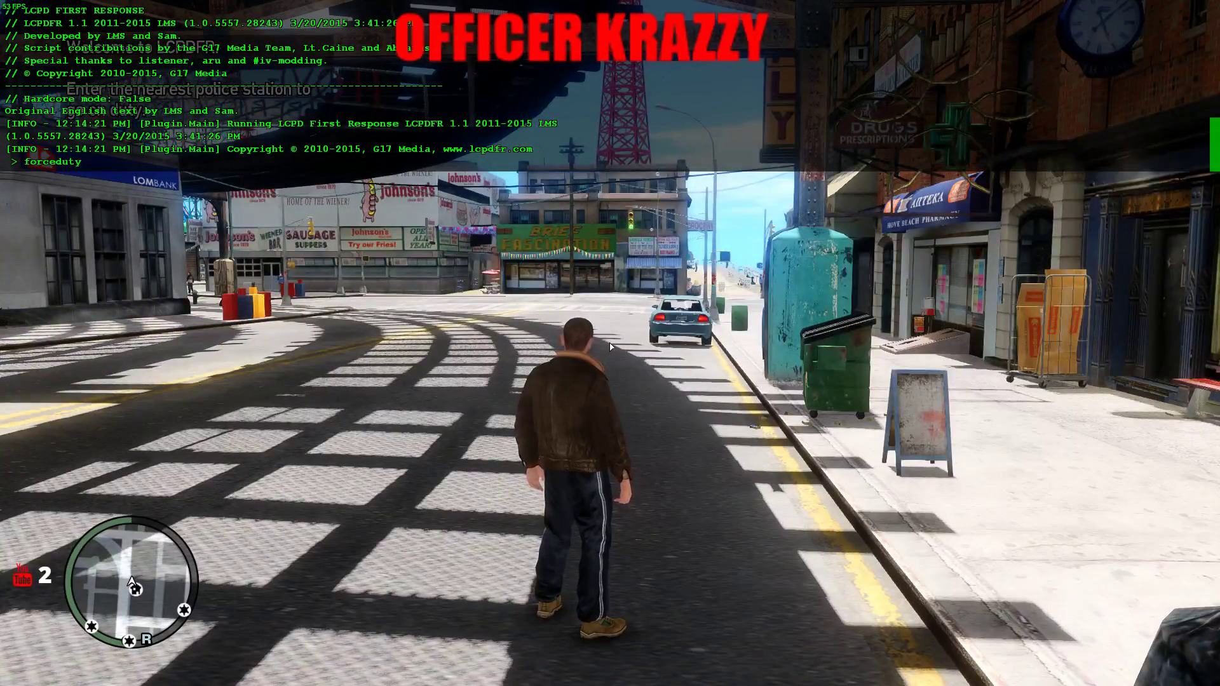
key(Return)
key(F4)
- Run the officer along the street under the tracks and fire the pistol toward the police car ahead
key(w)
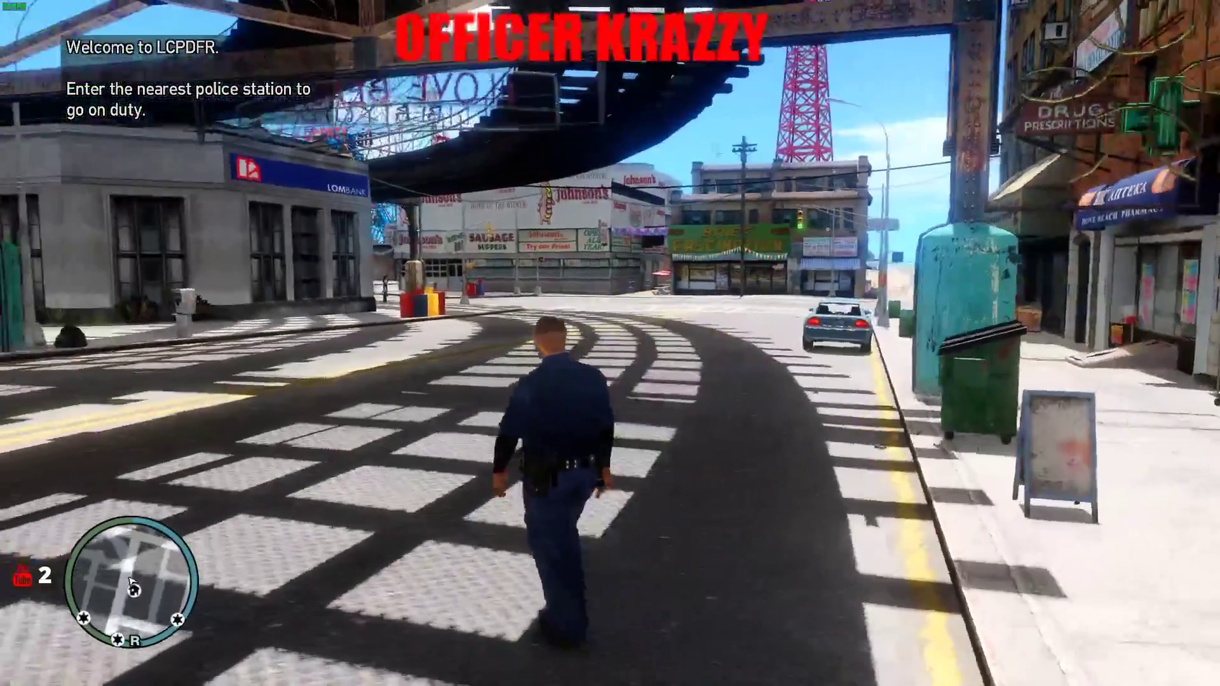
key(a)
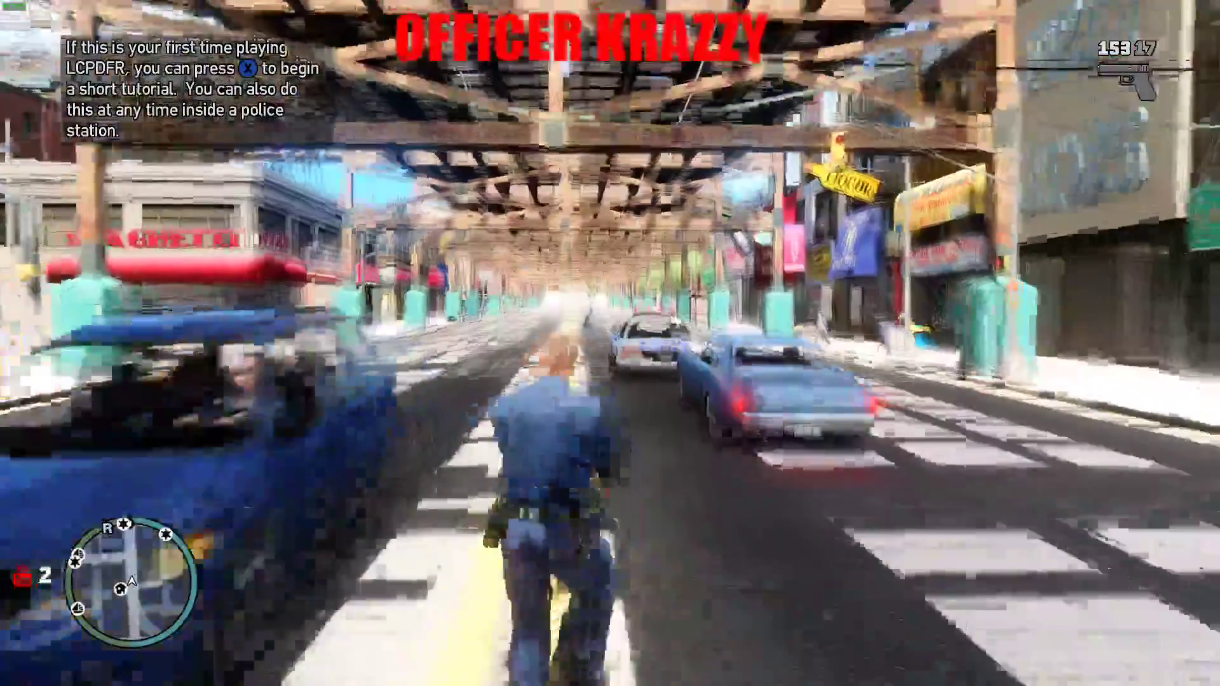
right_click(610, 343)
click(610, 343)
click(610, 343)
click(610, 343)
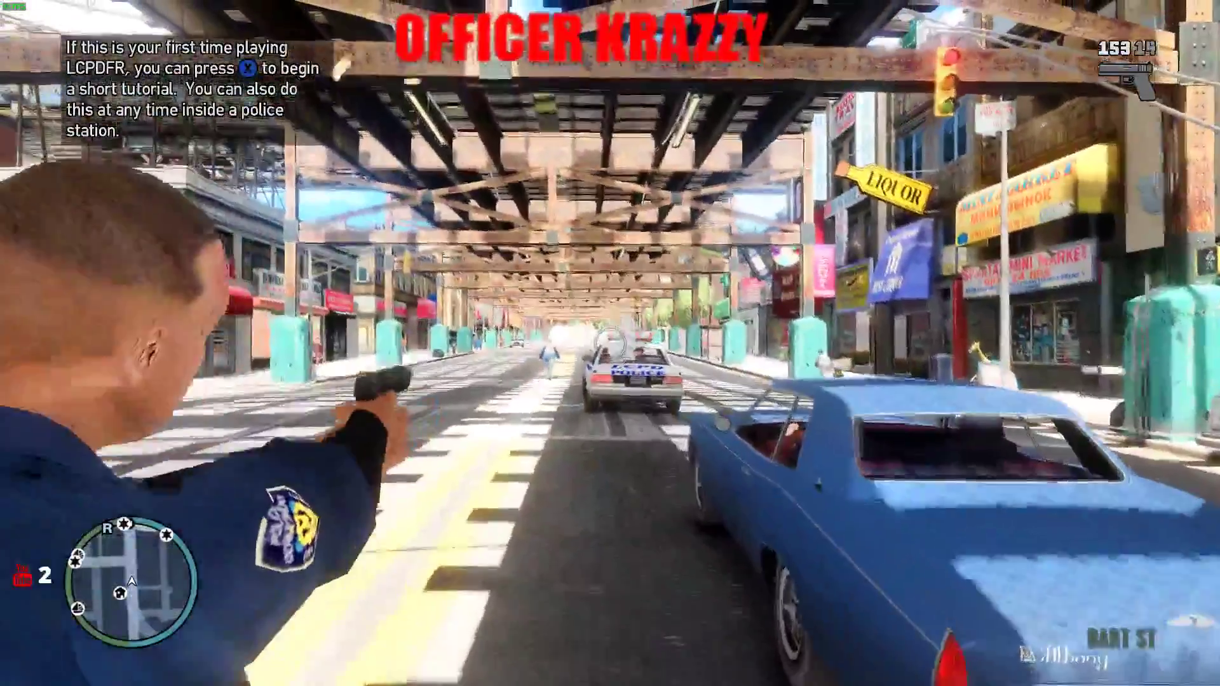
click(610, 343)
click(610, 343)
click(610, 343)
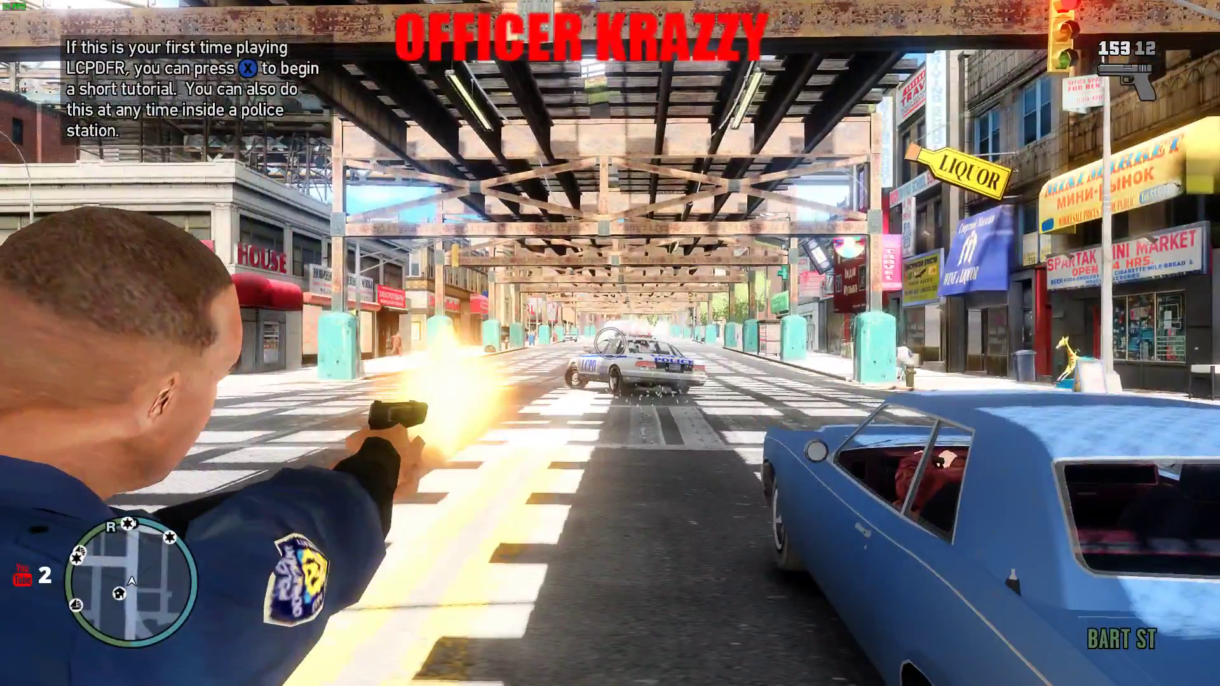
key(w)
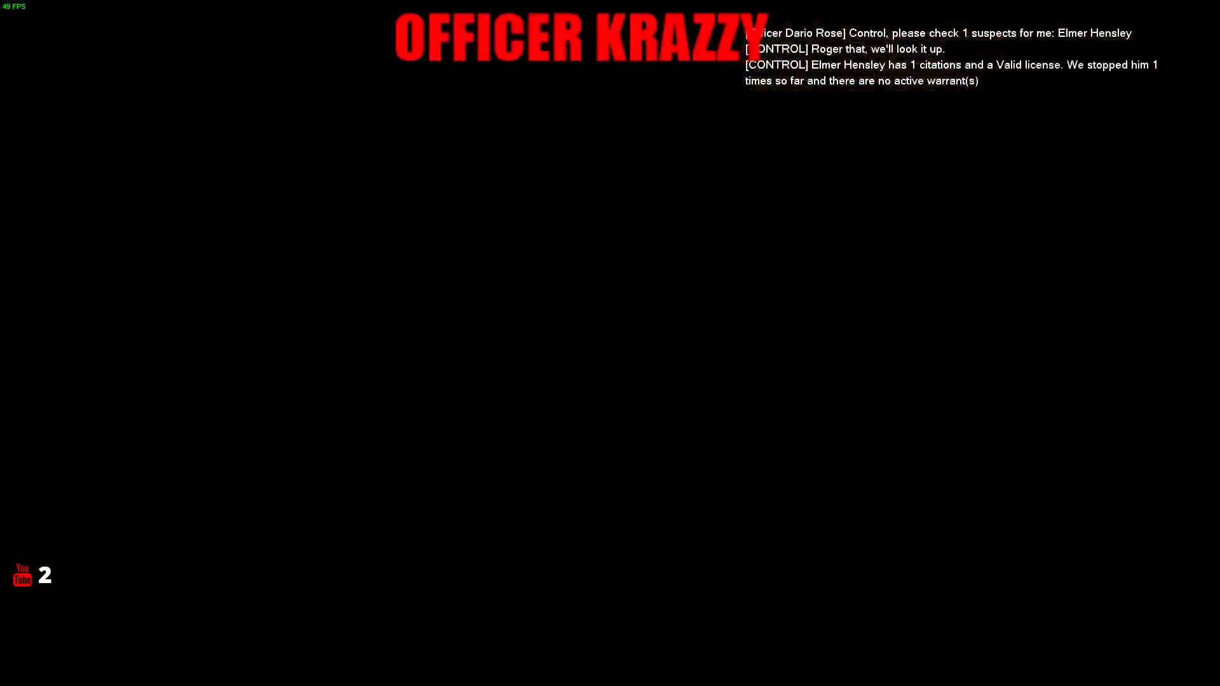
- Quit the game to the desktop and dismiss the GTA IV fatal error dialog
key(Right)
key(Right)
key(Right)
key(Right)
key(Right)
key(Right)
key(Right)
key(Return)
key(Up)
key(Return)
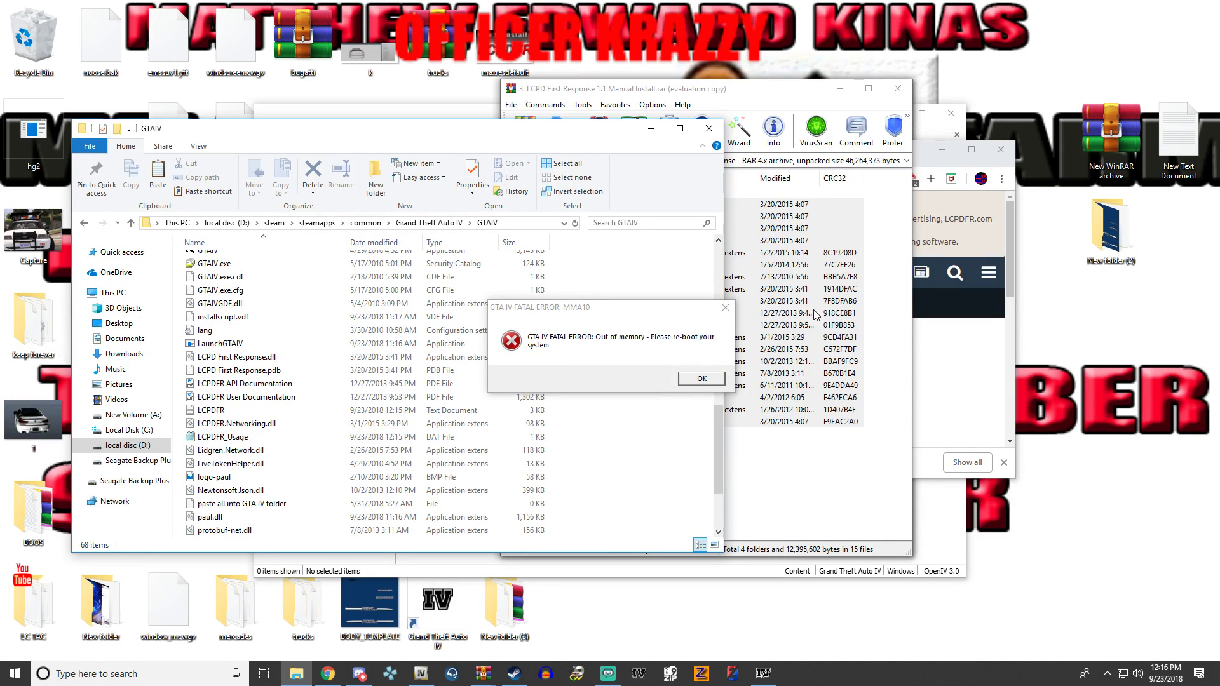
click(724, 308)
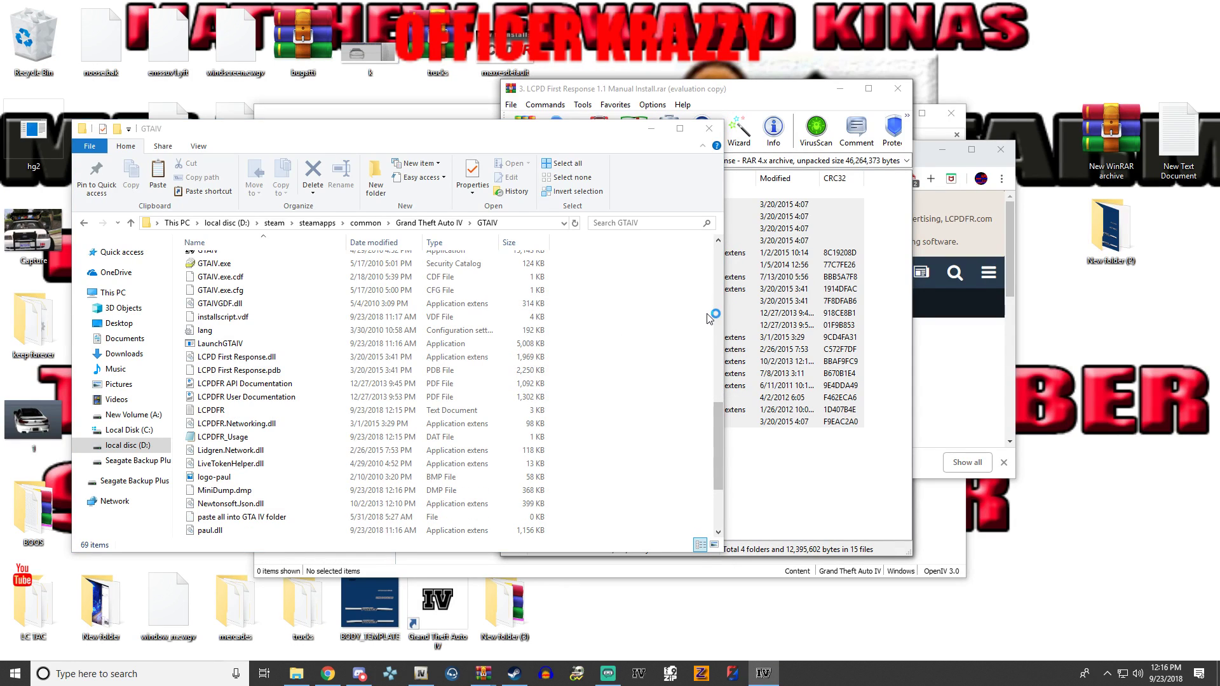
- Search the web for "els 8.5" in the browser and open the lcpdfr.com Emergency Lighting System IV page
click(328, 673)
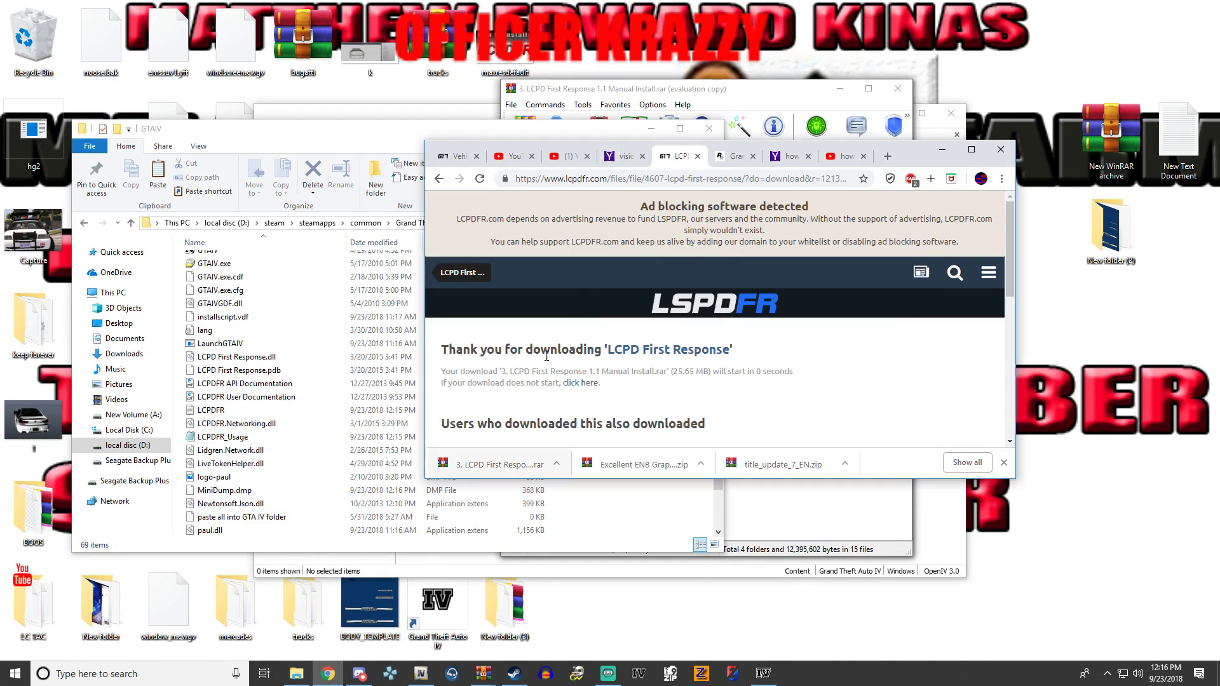
click(594, 179)
key(BackSpace)
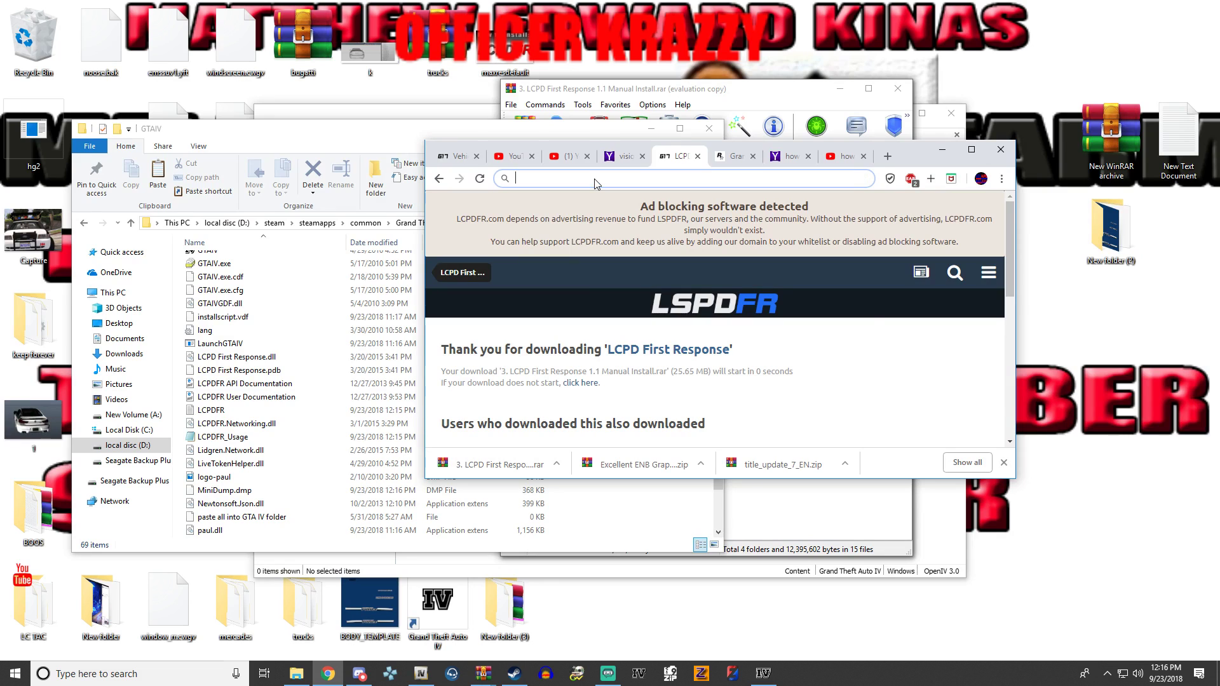
text(els 8.5)
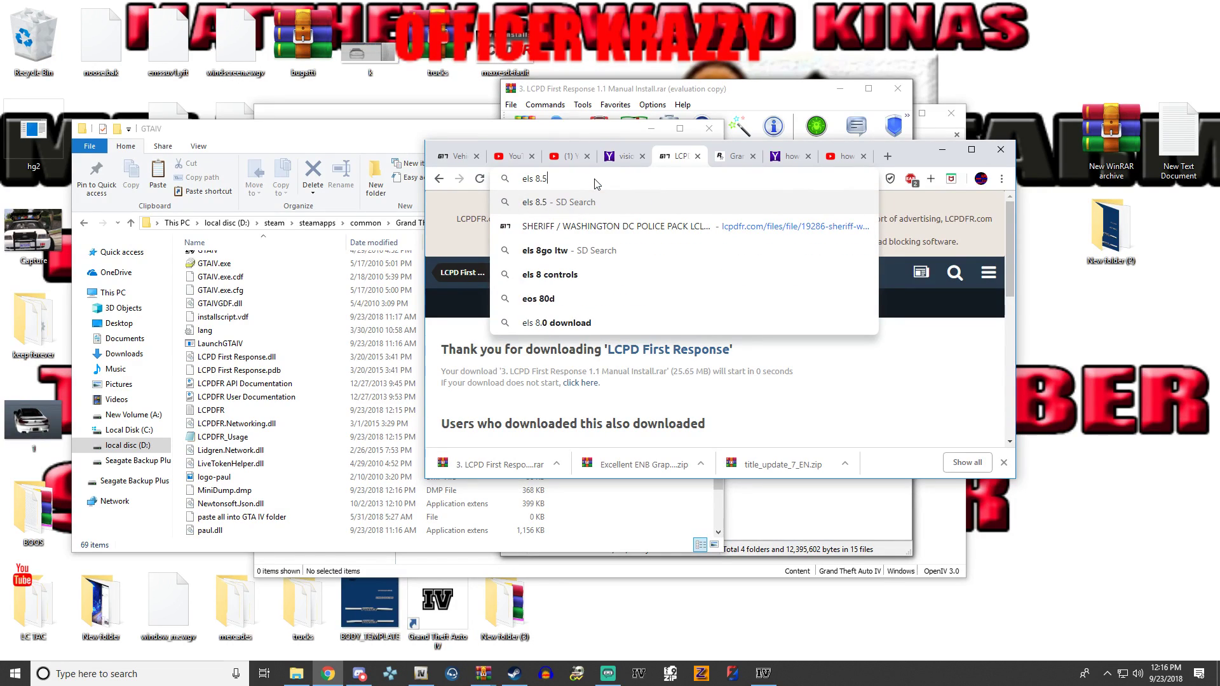
key(Return)
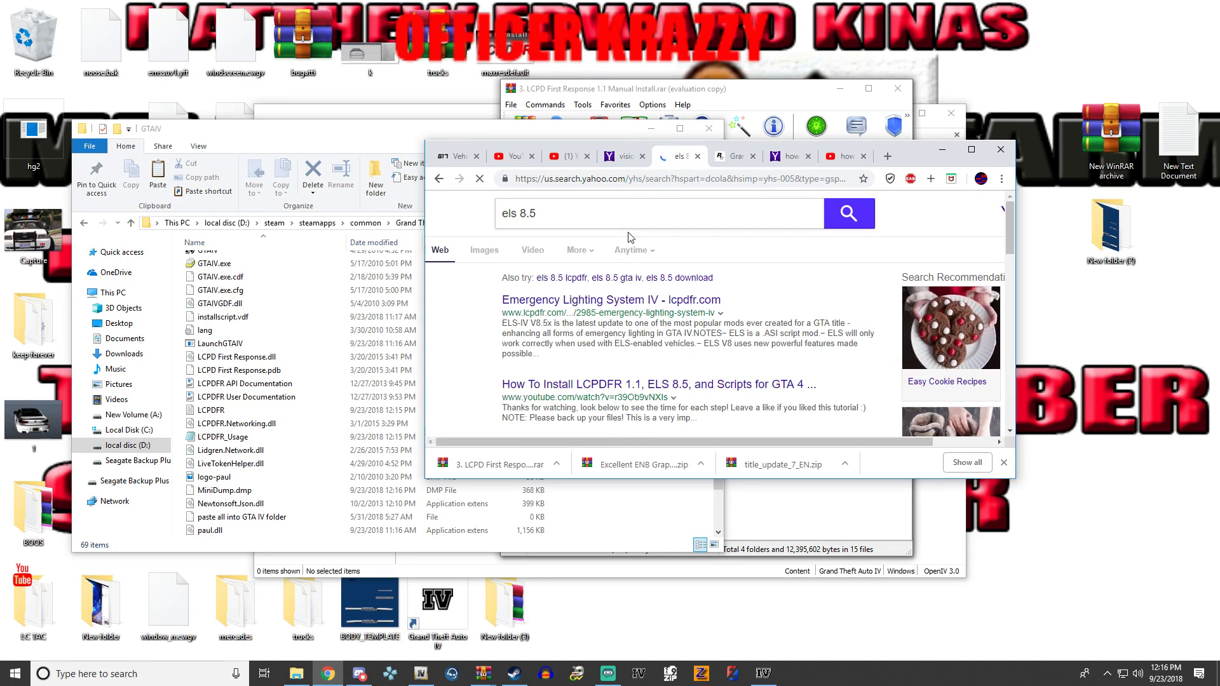
click(574, 300)
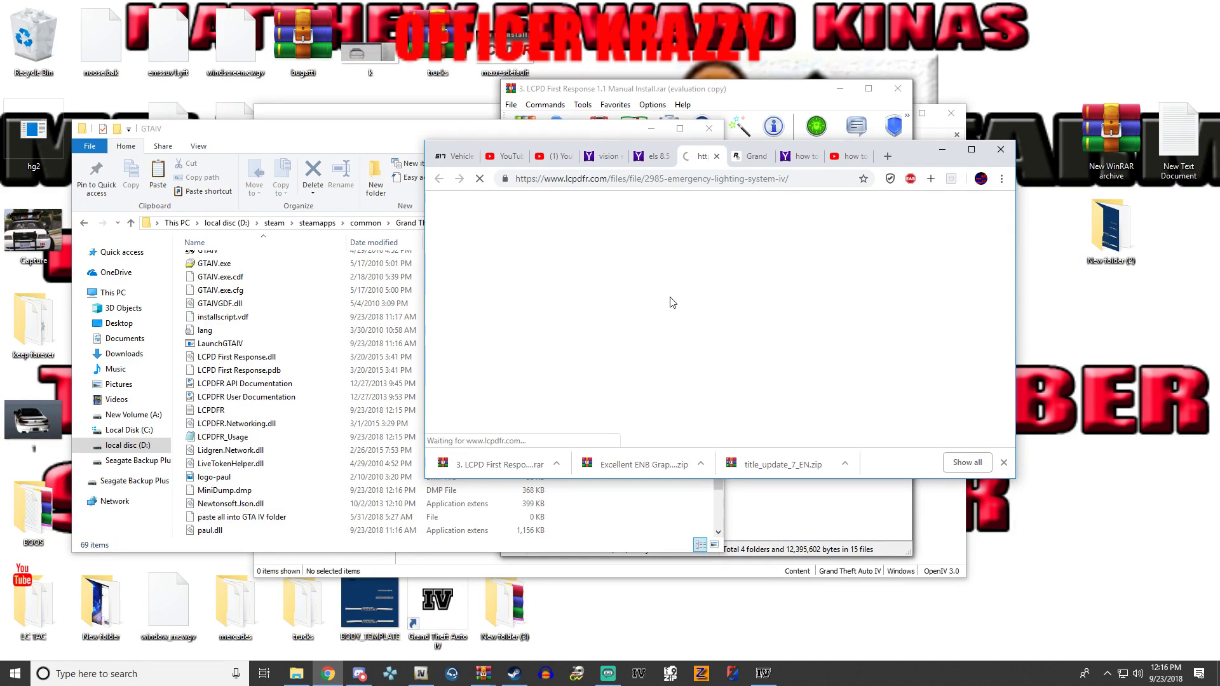
- Download ELS_V8.51.rar from the Emergency Lighting System IV page
scroll(714, 305, down, 5)
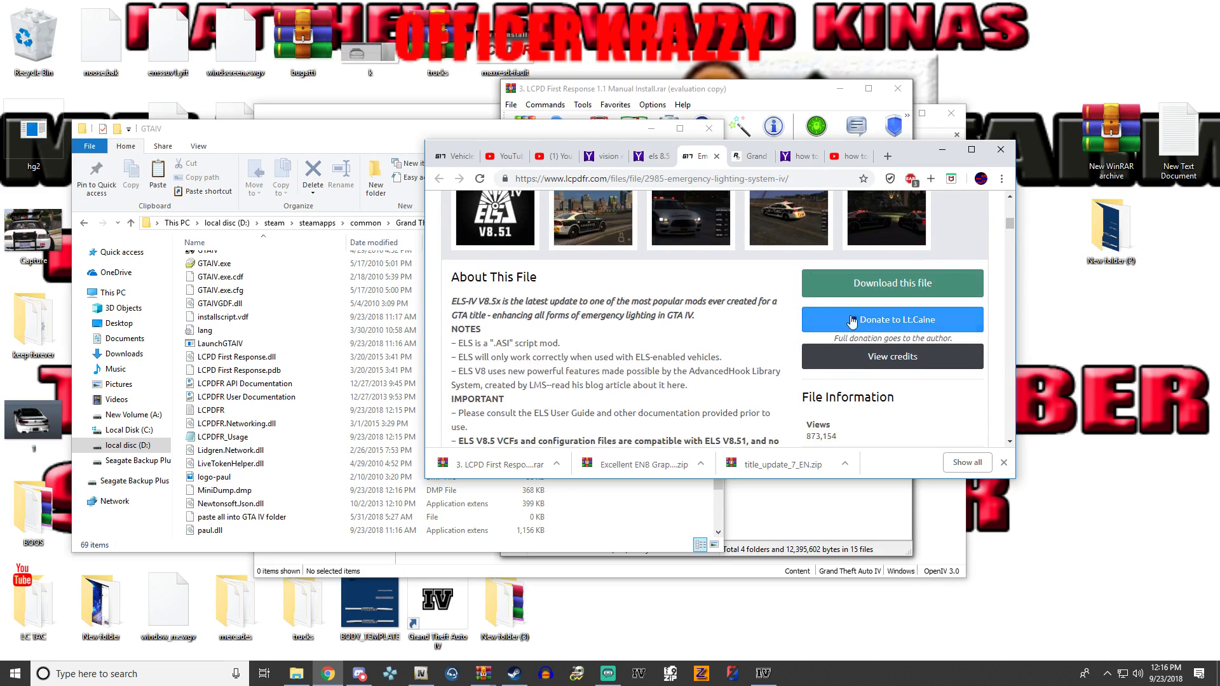
click(845, 284)
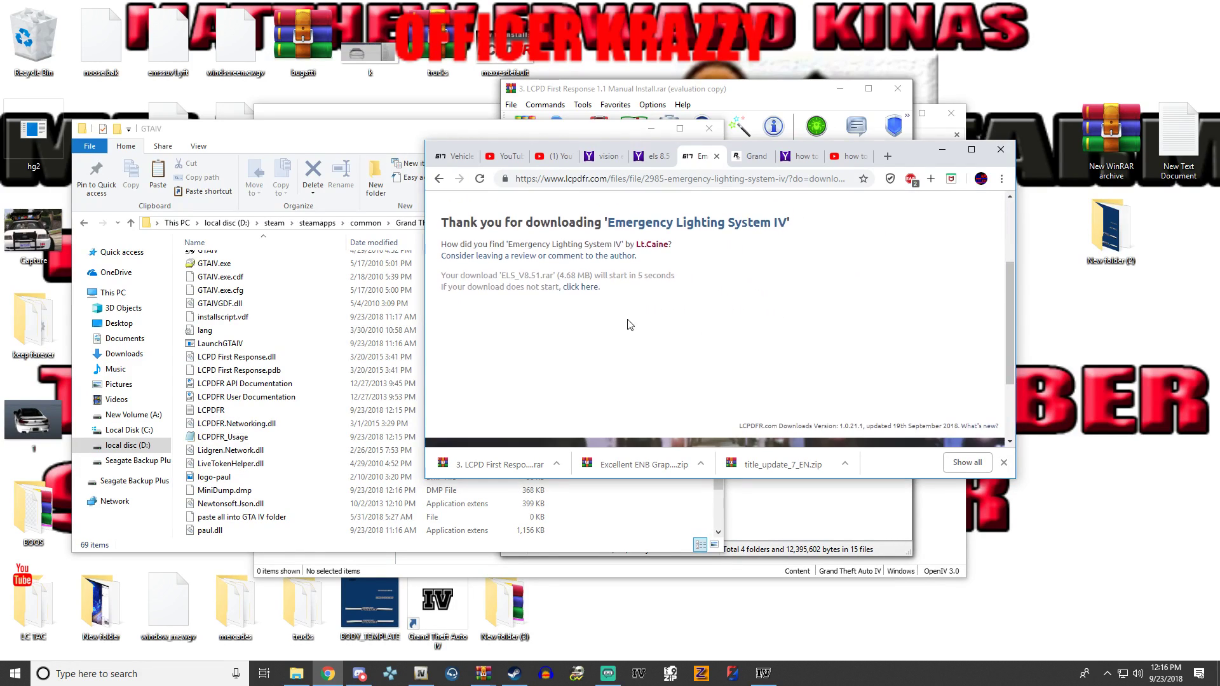
click(575, 287)
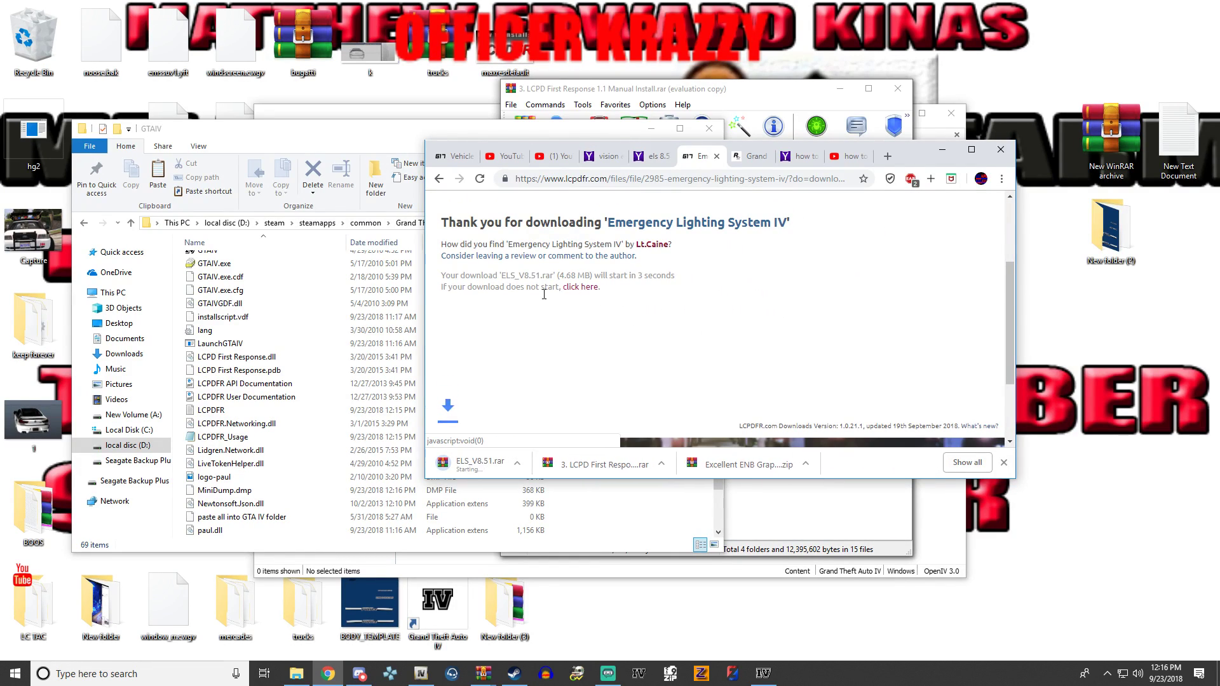
- Open the ELS_V8.51.rar archive and extract everything in its INSTALLATION FILES game folder into the GTAIV folder
click(479, 471)
double_click(544, 219)
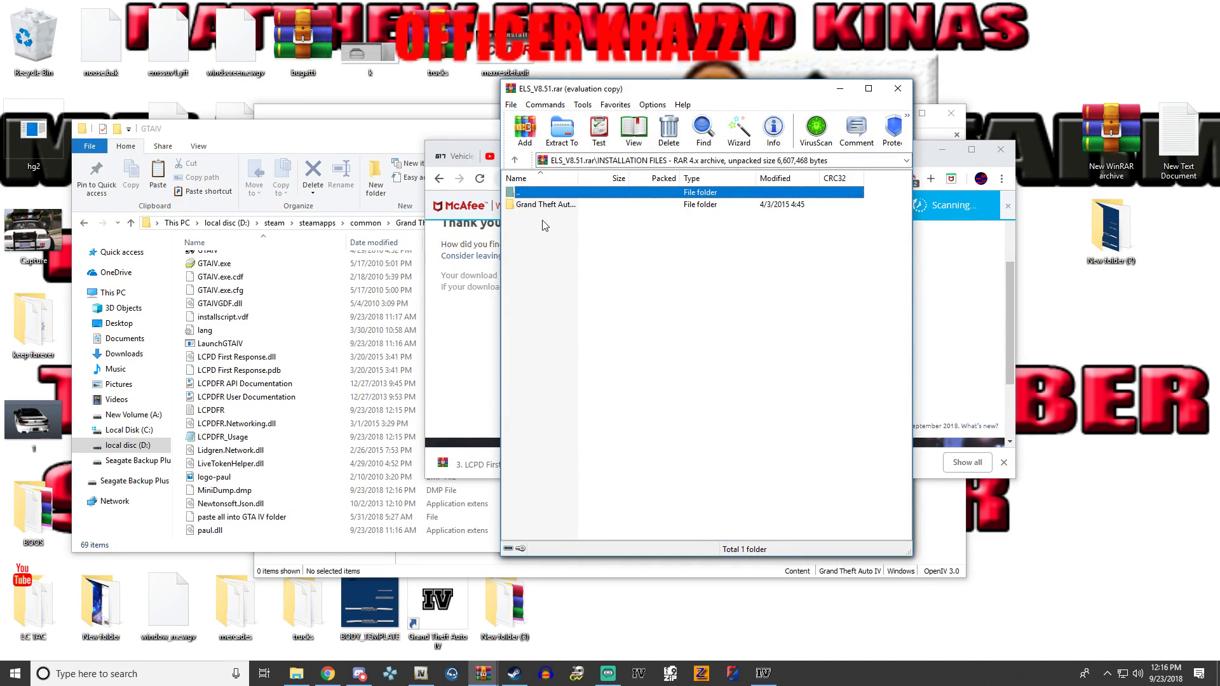
click(781, 316)
click(542, 207)
double_click(541, 206)
key(ctrl+a)
drag(624, 246, 333, 370)
- Replace the existing files in the GTAIV folder and retry the move blocked by the folder being in use
click(542, 235)
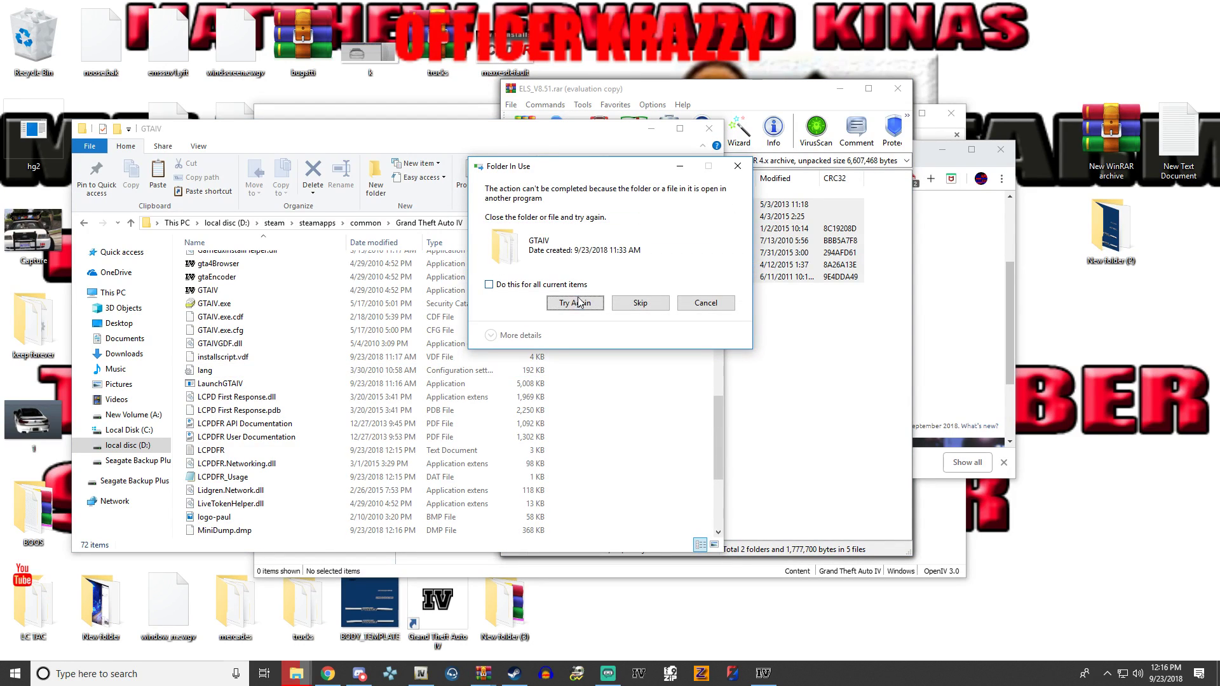
click(575, 309)
click(582, 305)
mouse_move(765, 677)
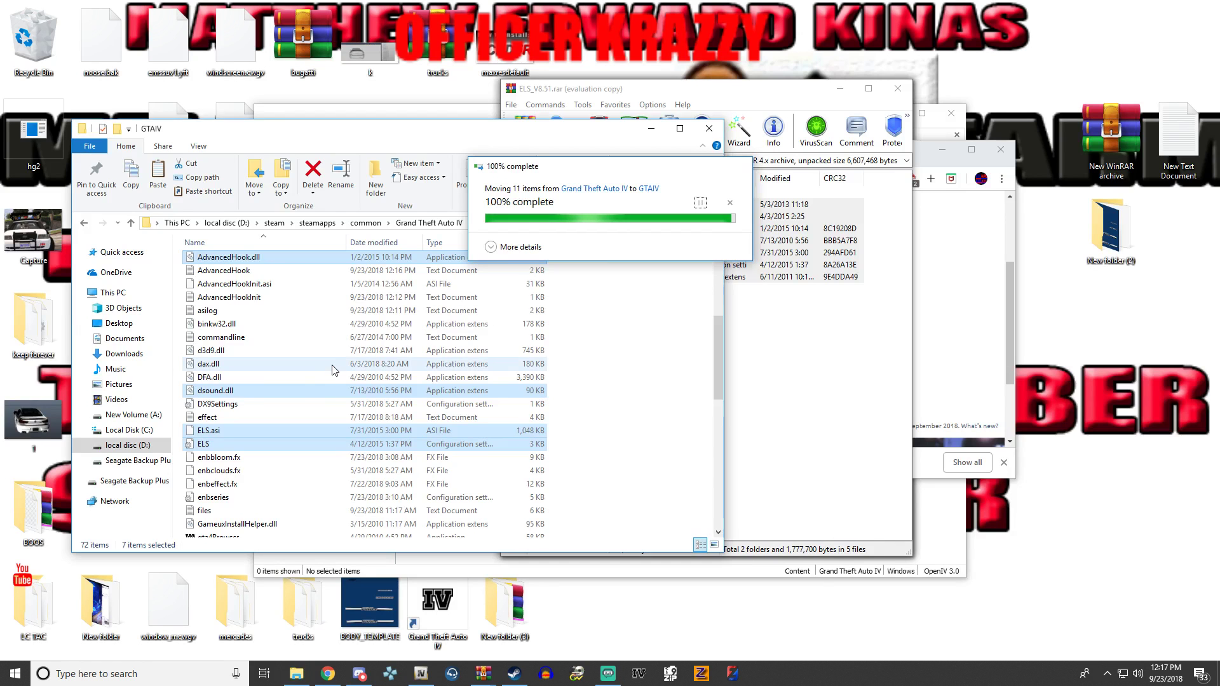
drag(559, 267, 452, 372)
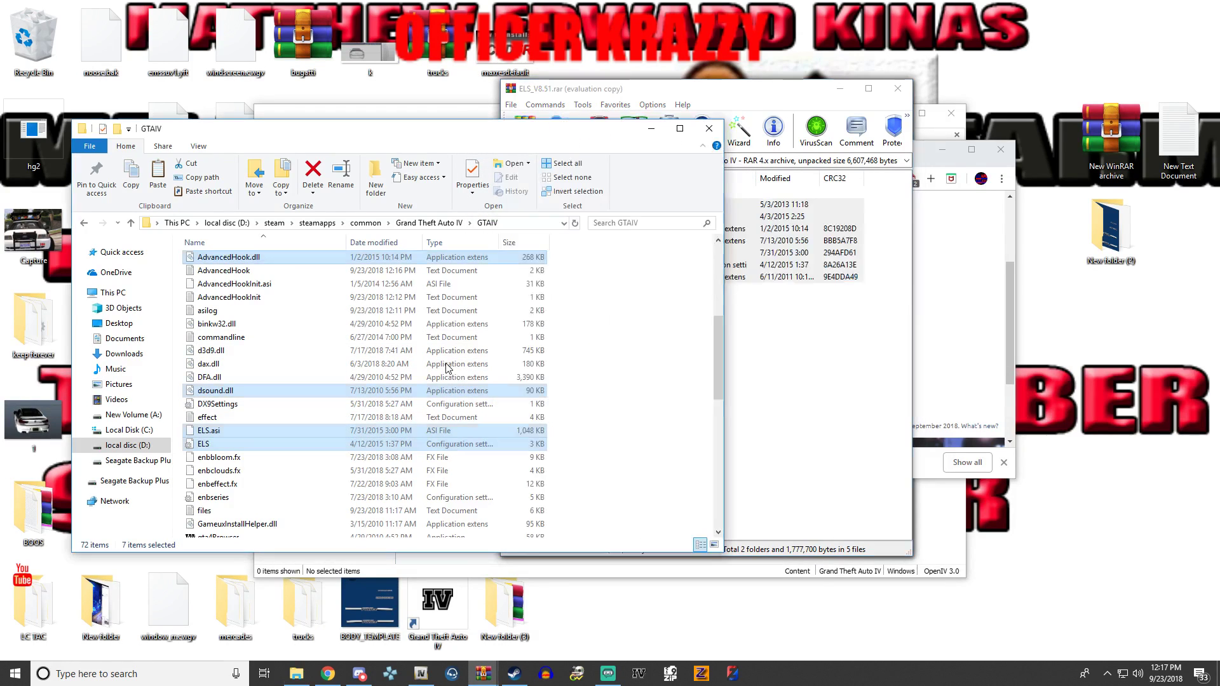
click(536, 239)
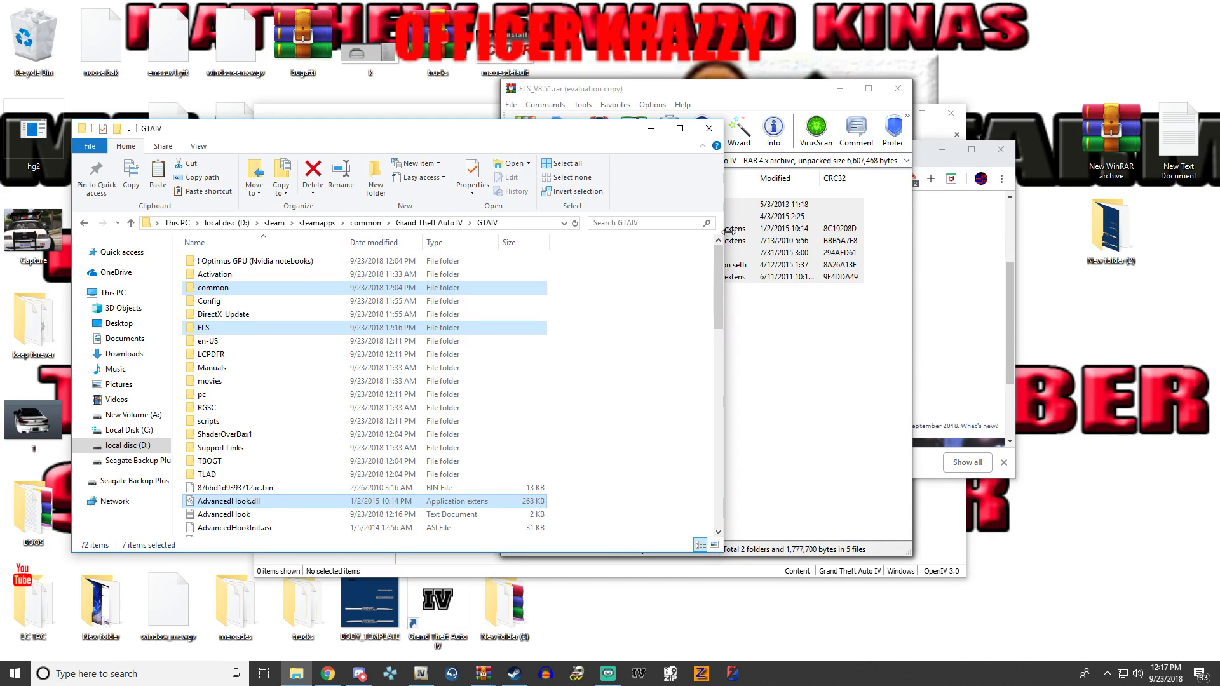
- Close the open OpenIV window and relaunch OpenIV for Grand Theft Auto IV on Windows
click(419, 674)
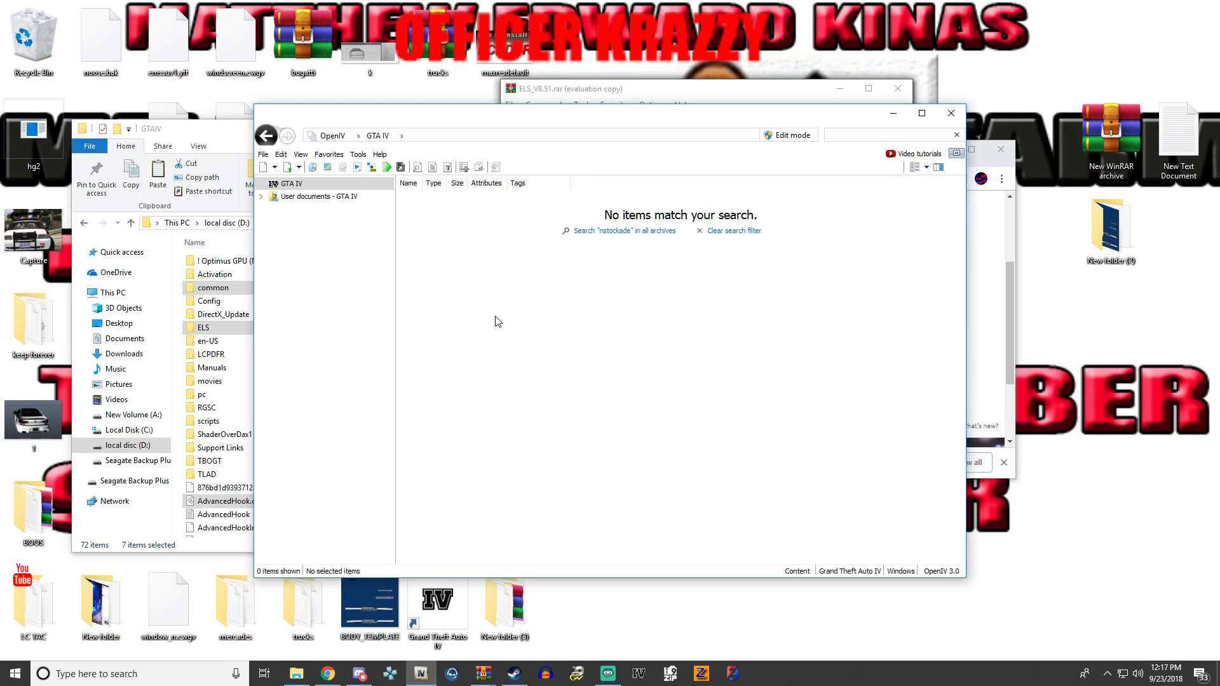
click(940, 119)
click(416, 664)
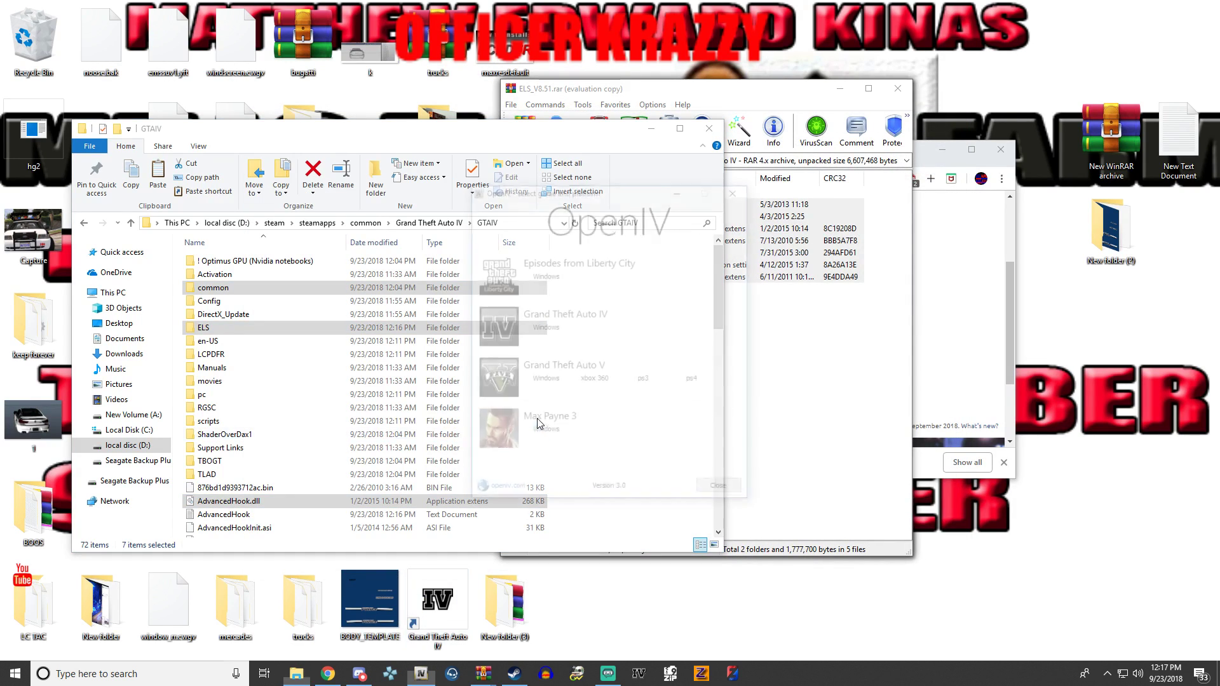
click(542, 329)
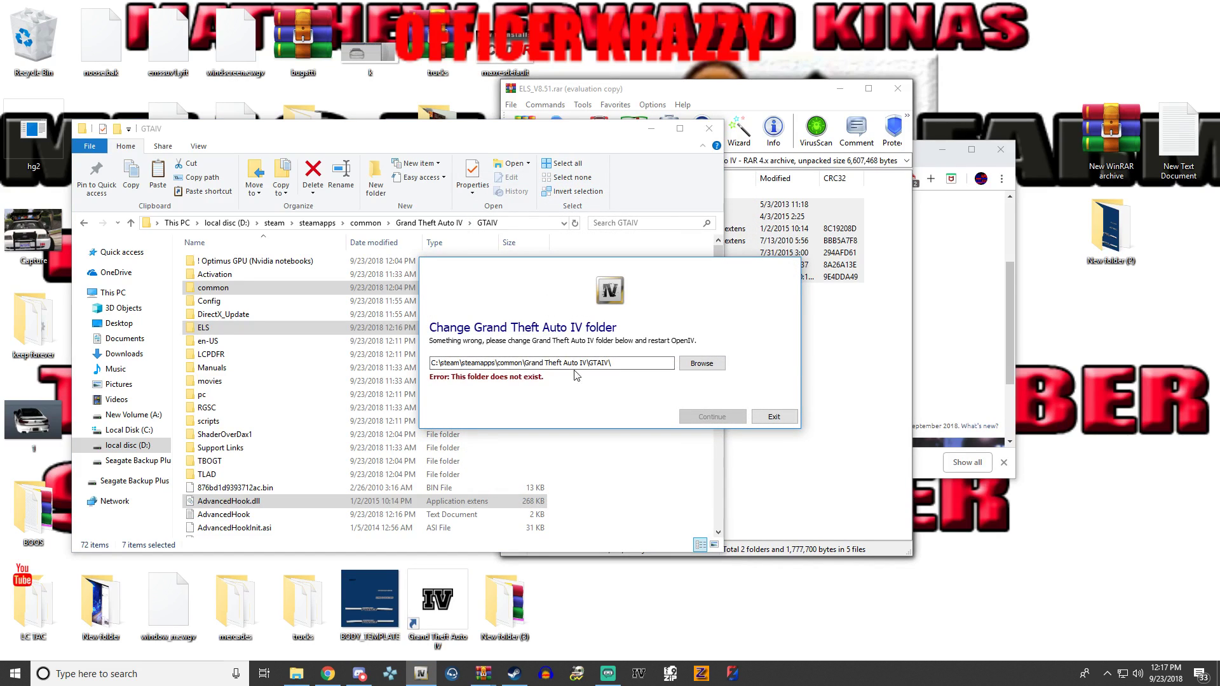
- Change the Grand Theft Auto IV folder to D:\steam\steamapps\common\Grand Theft Auto IV\GTAIV and continue loading the game content
click(712, 366)
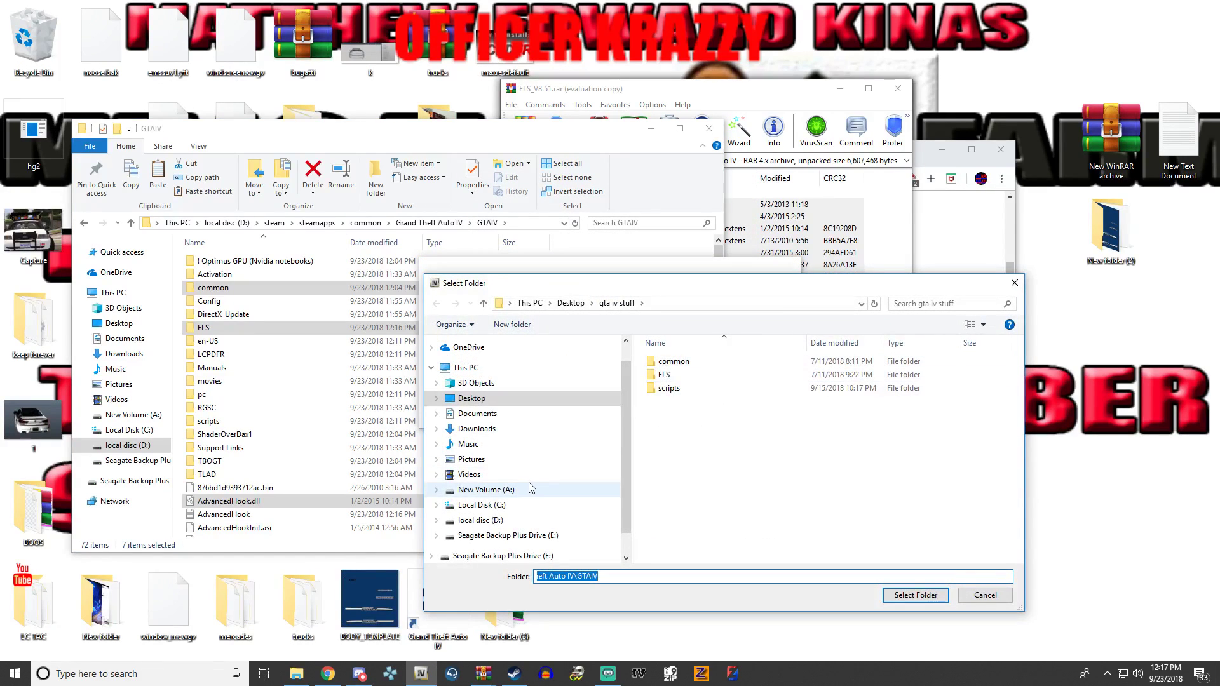
click(483, 523)
scroll(698, 444, down, 10)
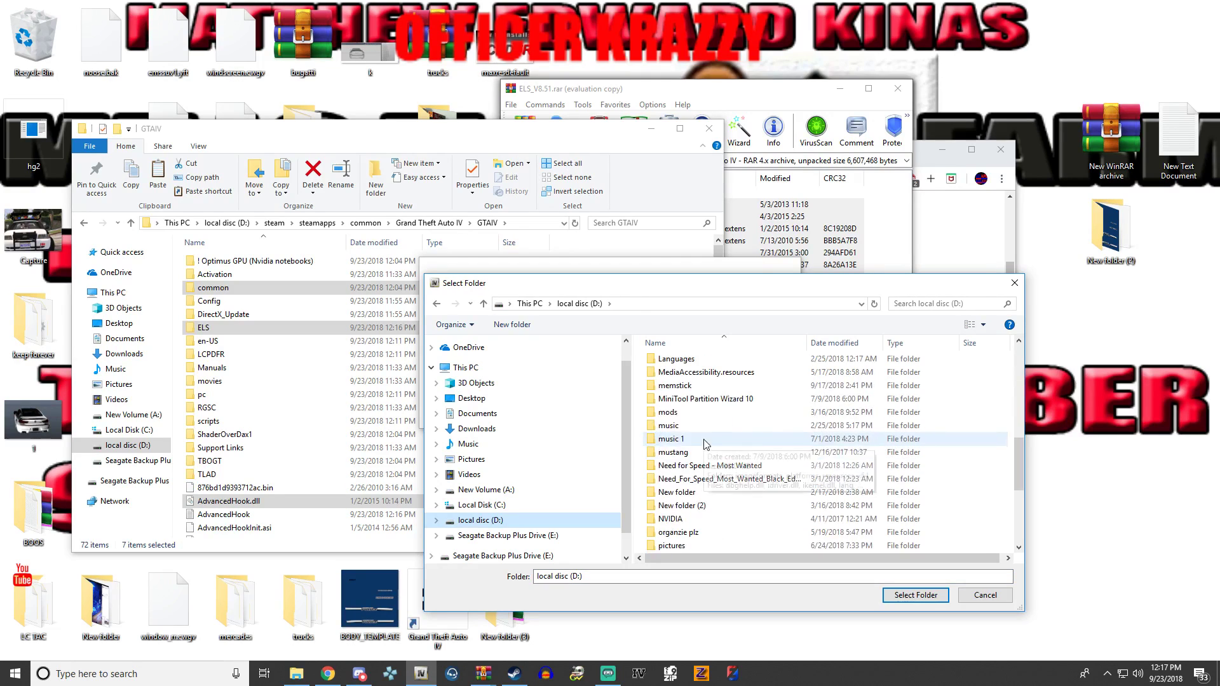
scroll(691, 468, up, 2)
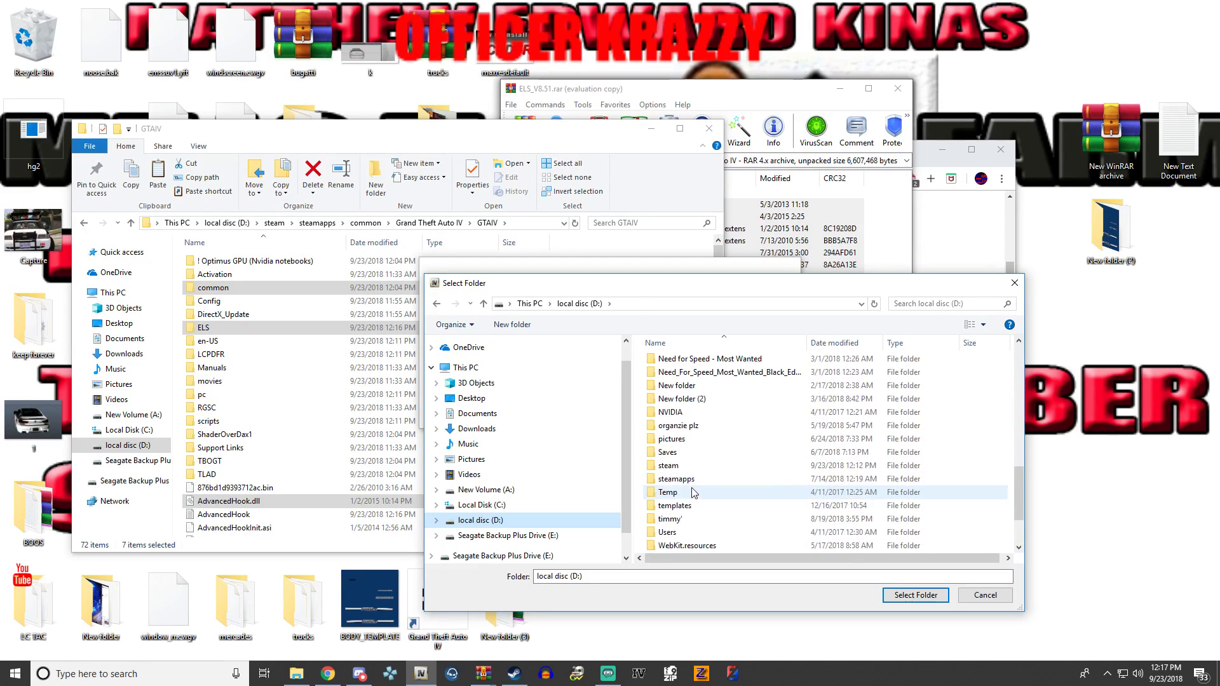
click(672, 468)
double_click(672, 470)
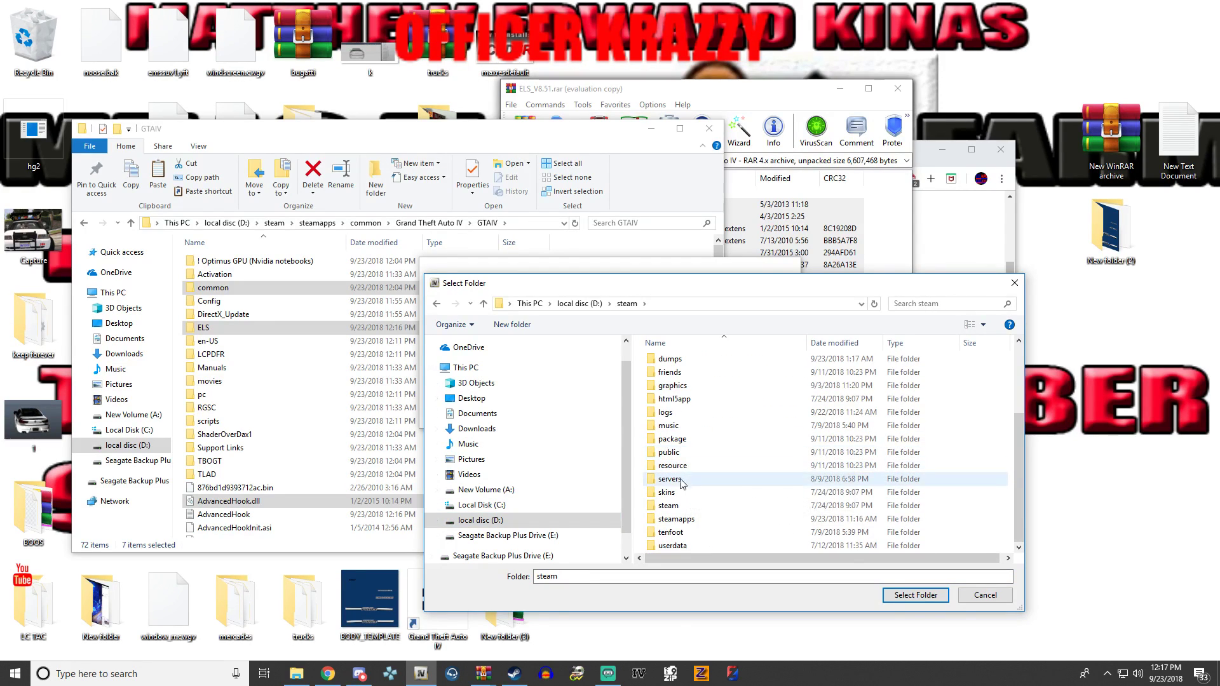
double_click(676, 520)
double_click(680, 361)
double_click(682, 375)
double_click(673, 358)
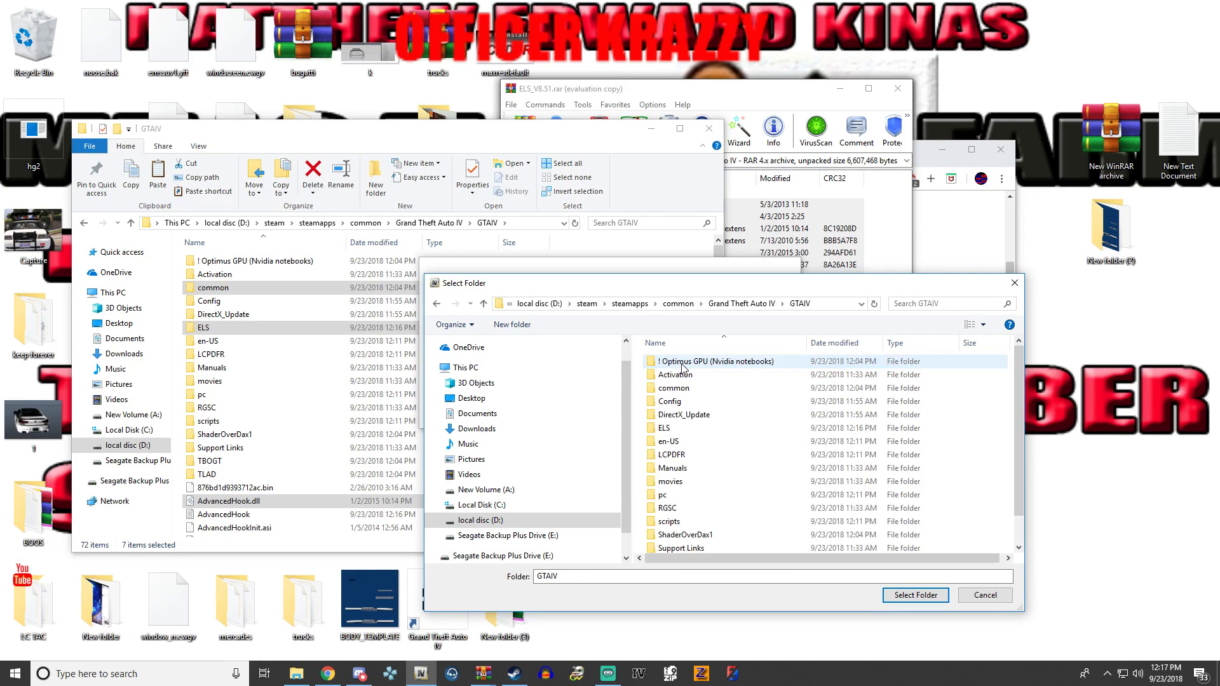
click(915, 595)
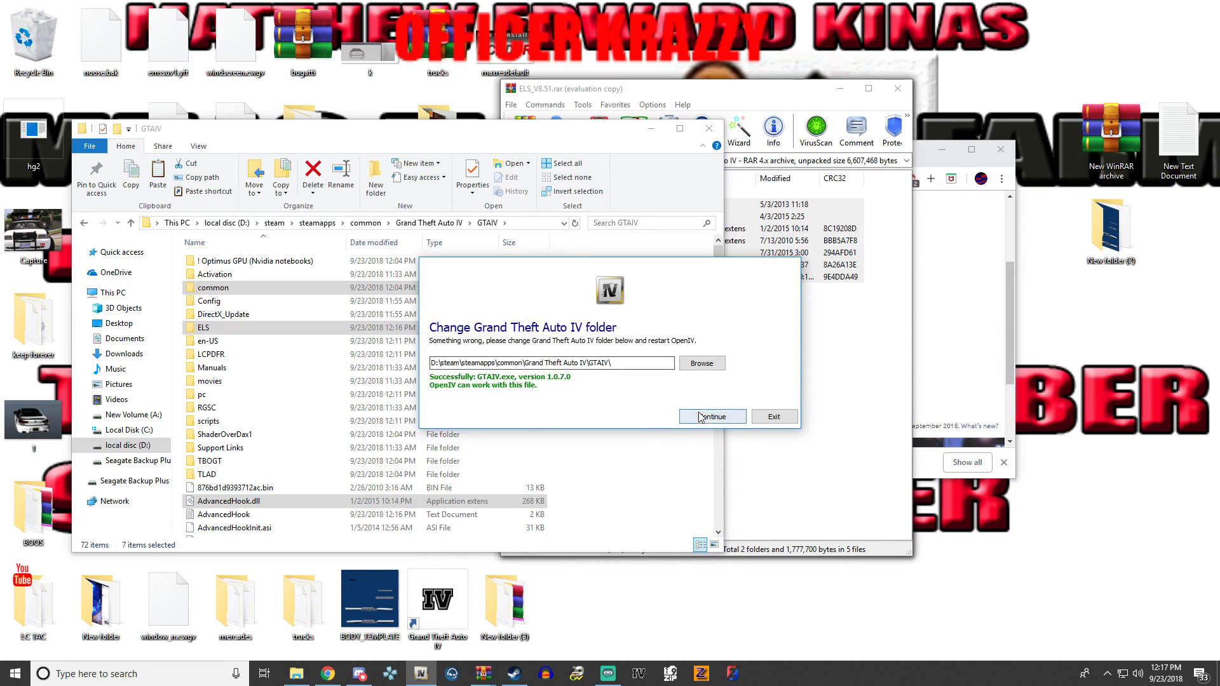
click(699, 417)
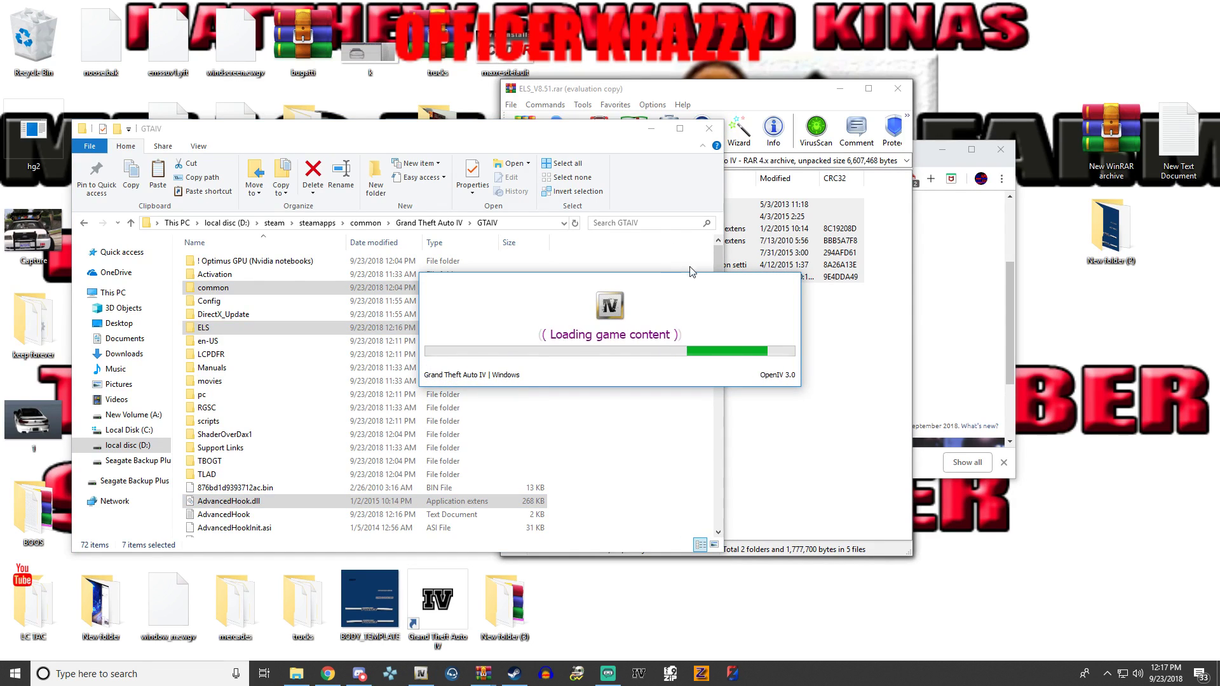
- Open the weapons.img archive in pc > models > cdimages and enable Edit mode
double_click(421, 324)
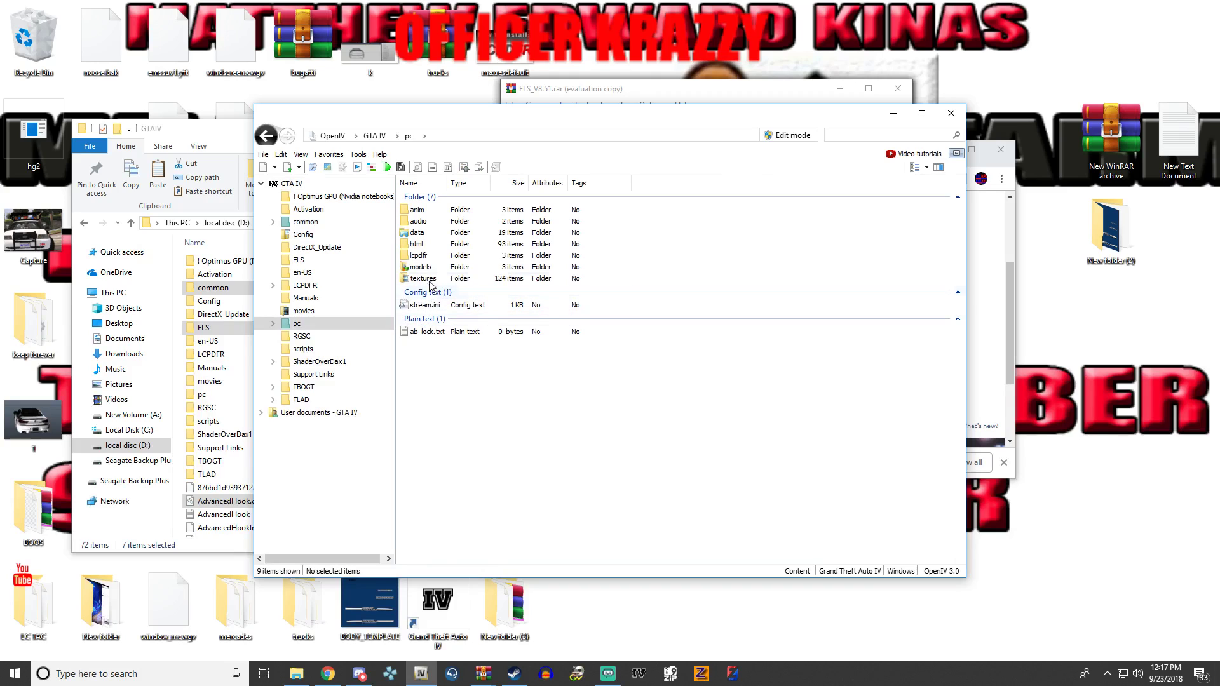
double_click(419, 267)
double_click(423, 210)
click(431, 246)
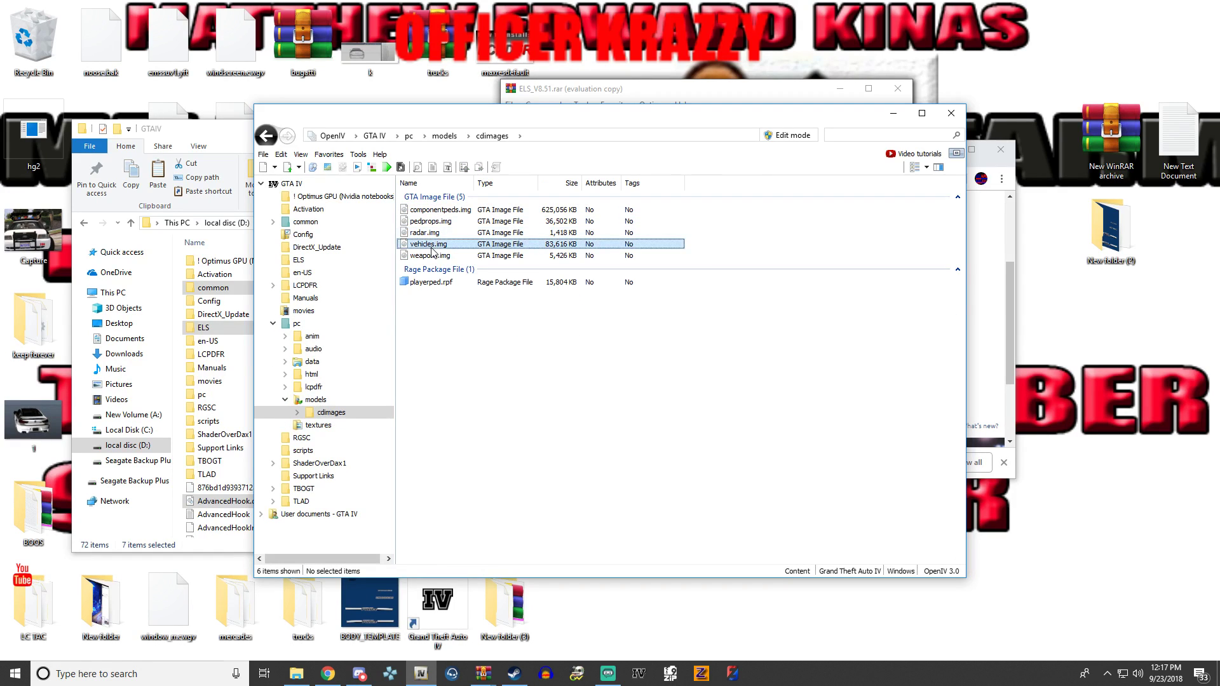
double_click(430, 257)
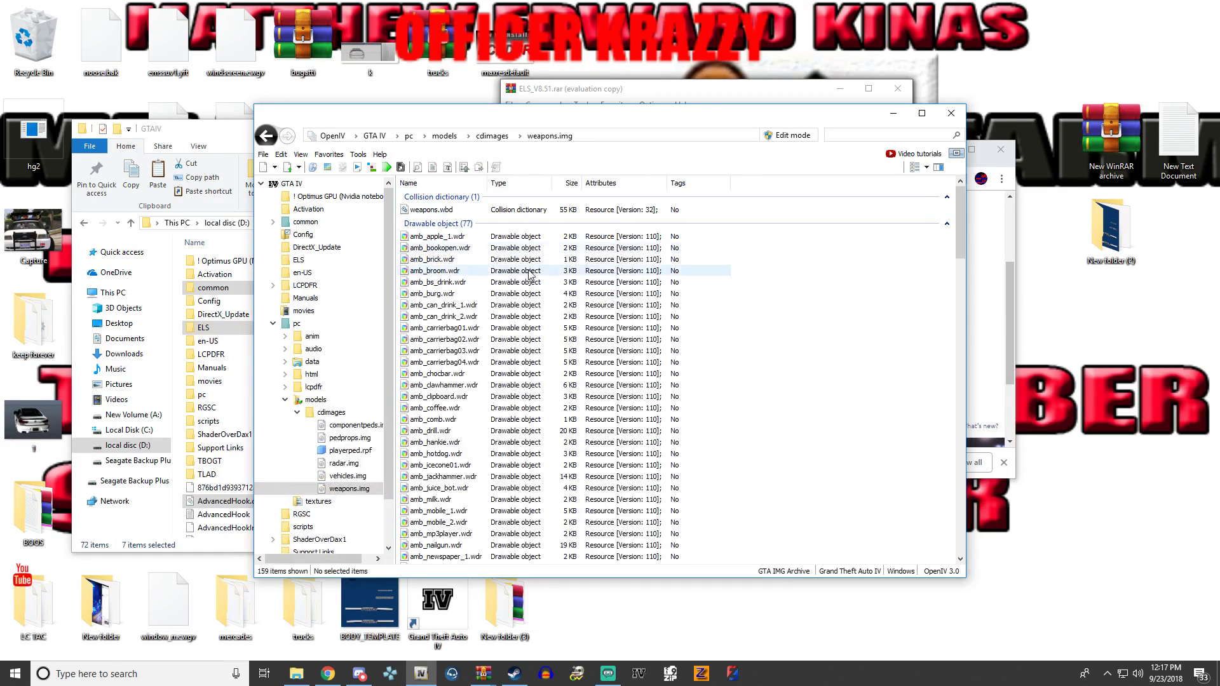
click(782, 135)
click(651, 378)
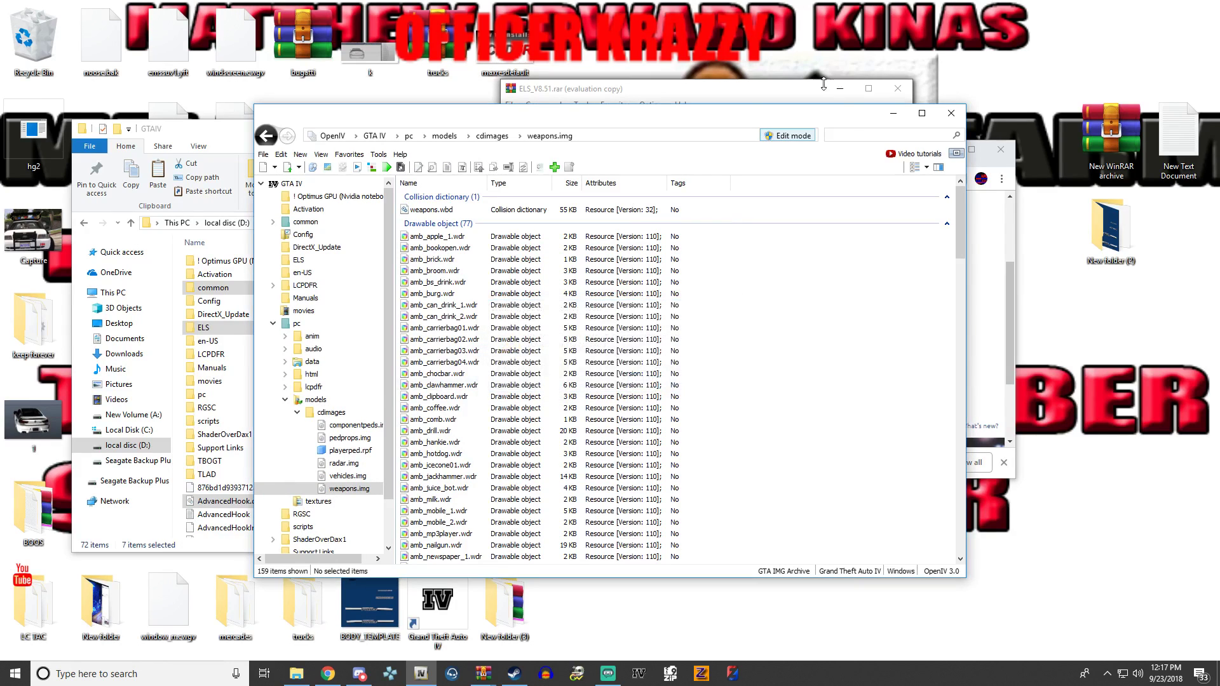
- Add the w_eagle, w_glock and w_m4 .wdr and .wtd files from the desktop's gta iv stuff folder to weapons.img
right_click(299, 674)
click(285, 603)
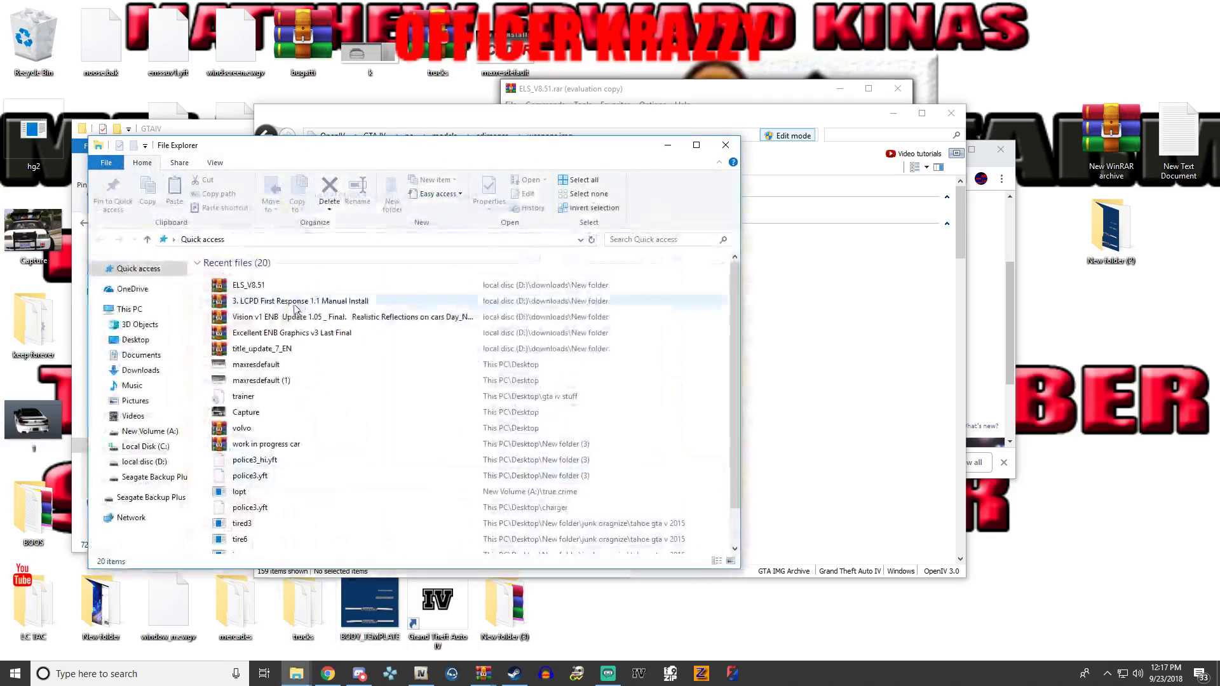
click(135, 340)
double_click(381, 298)
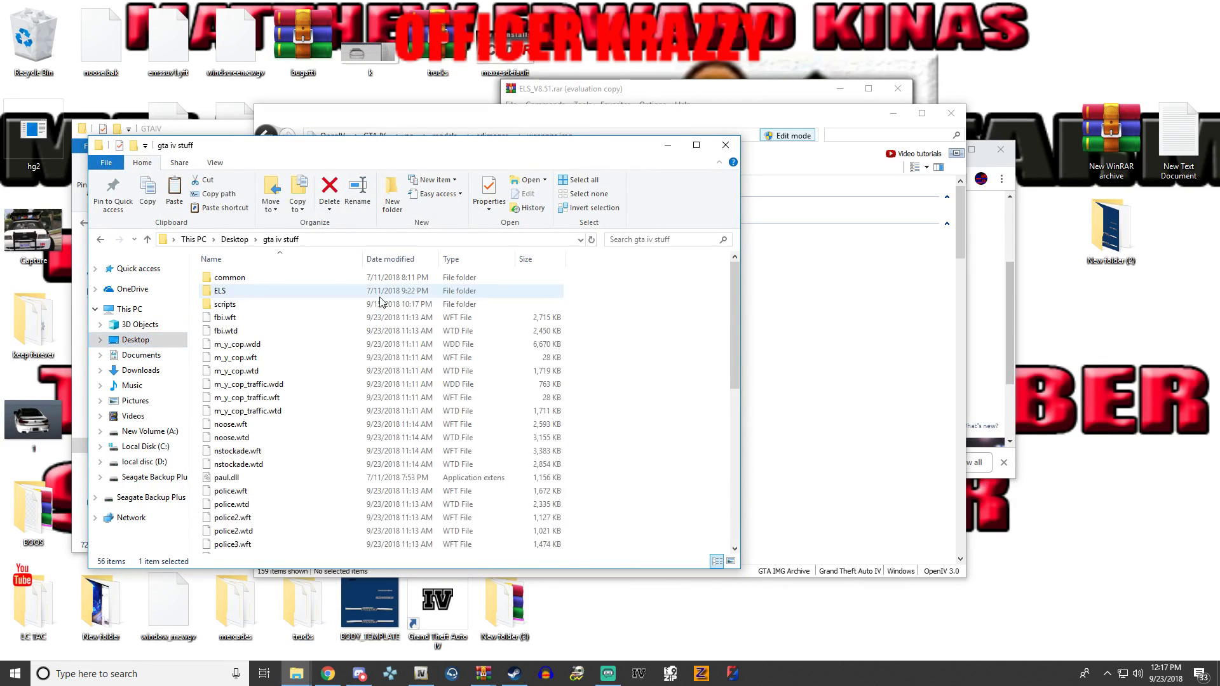
scroll(273, 356, down, 8)
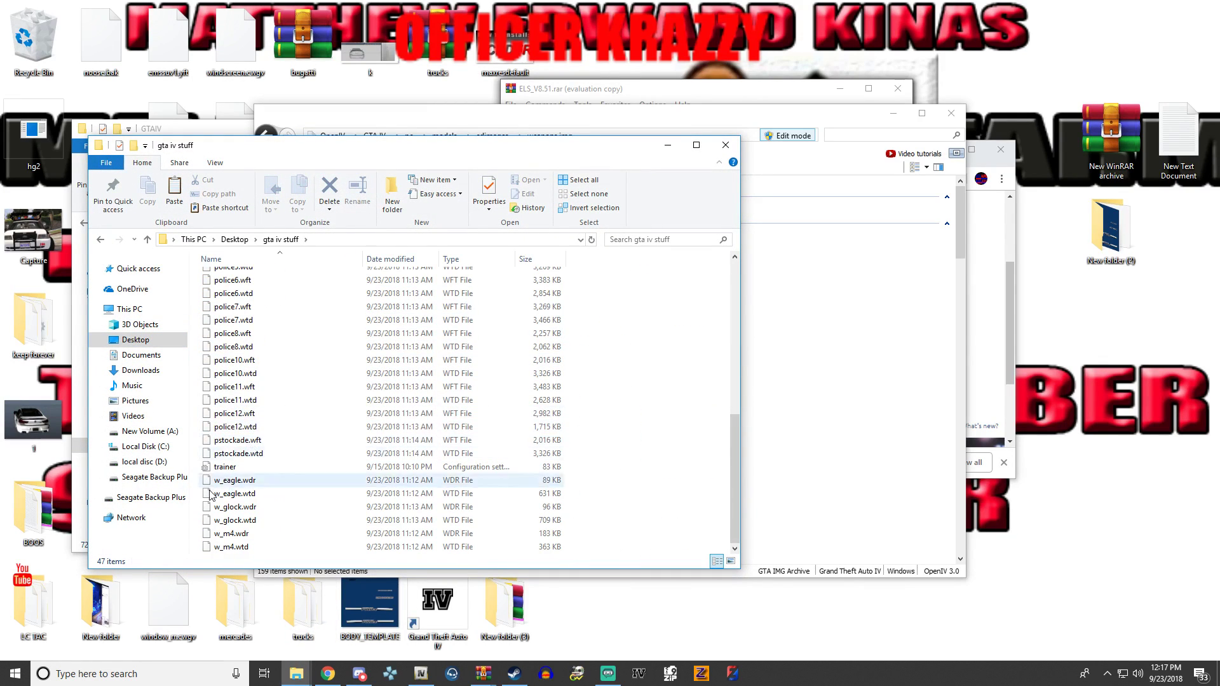
drag(199, 475, 247, 540)
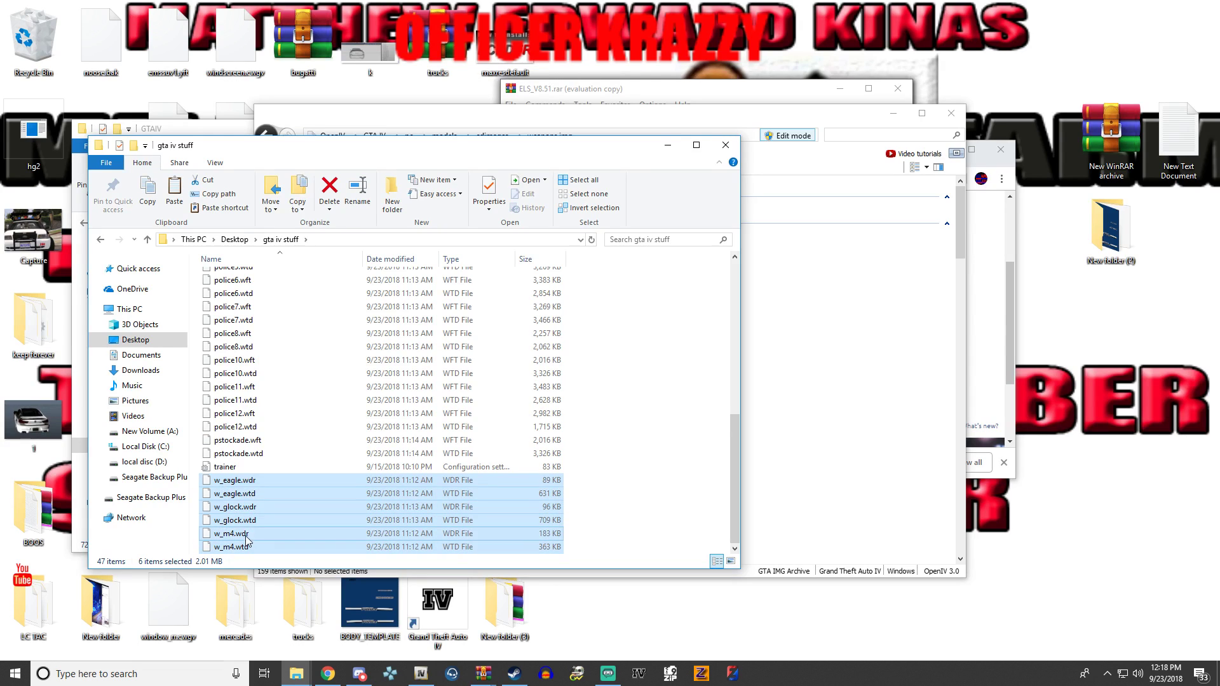
click(833, 341)
- Preview the w_m4.wdr, w_glock.wdr and w_eagle.wdr weapon models from weapons.img in the model viewer
drag(959, 201, 954, 331)
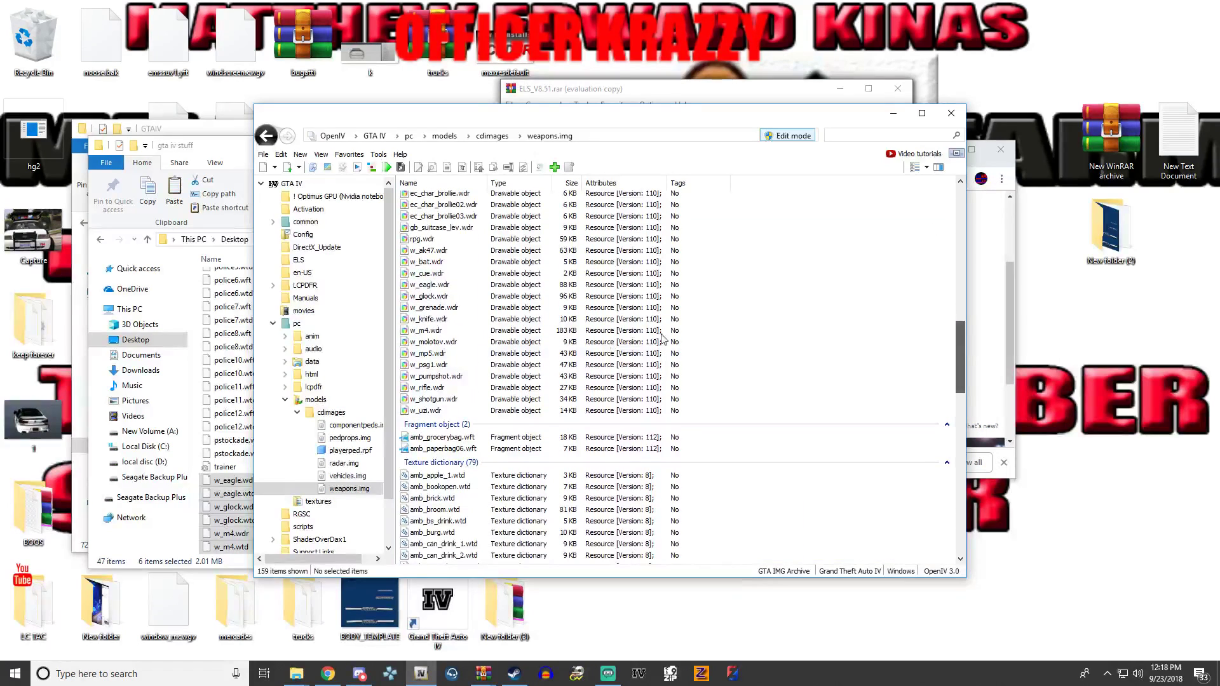
click(442, 331)
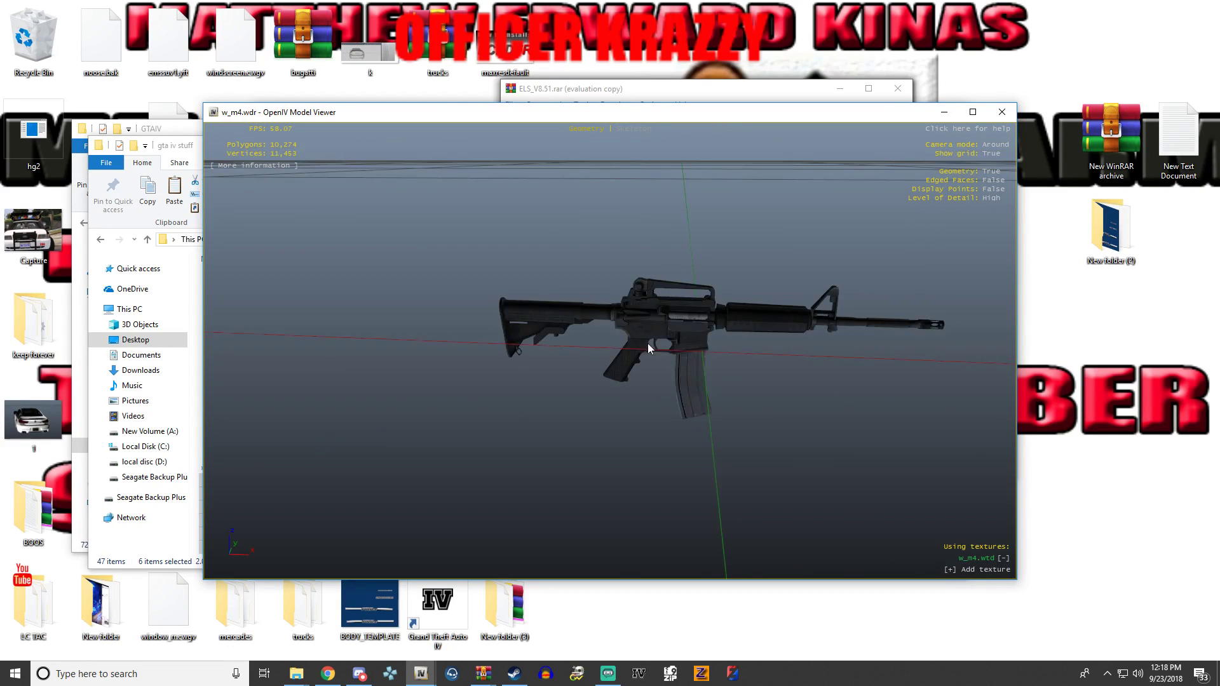
drag(646, 348, 917, 318)
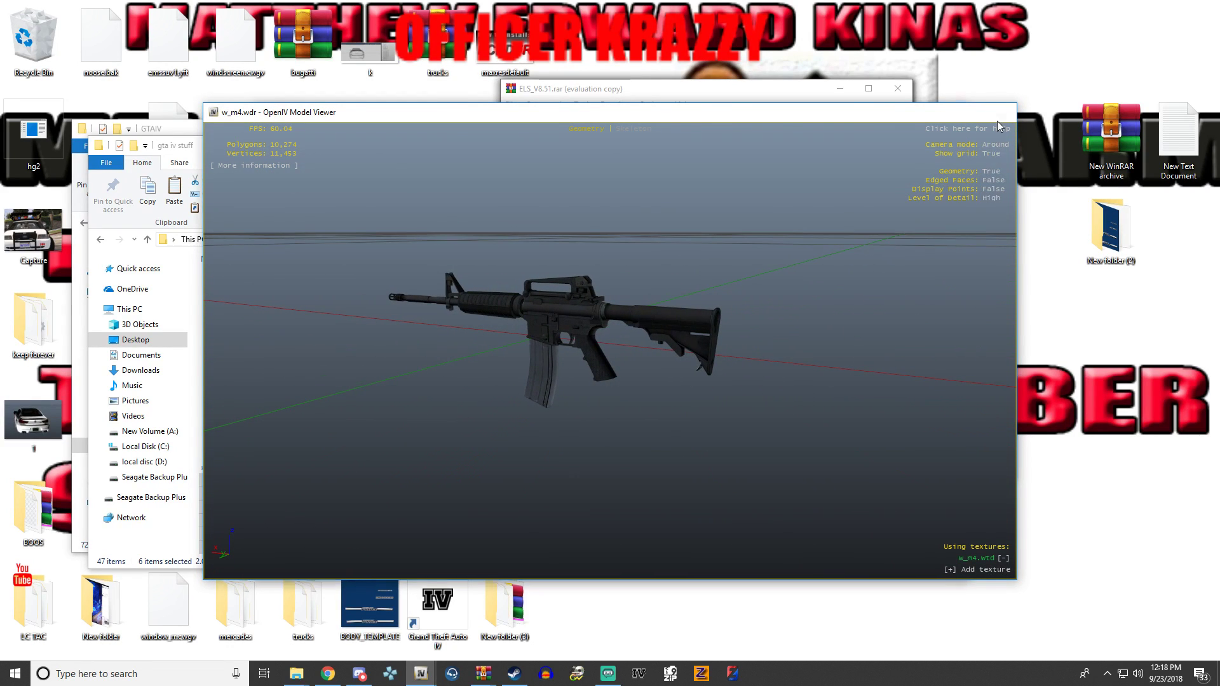
click(1001, 112)
double_click(428, 296)
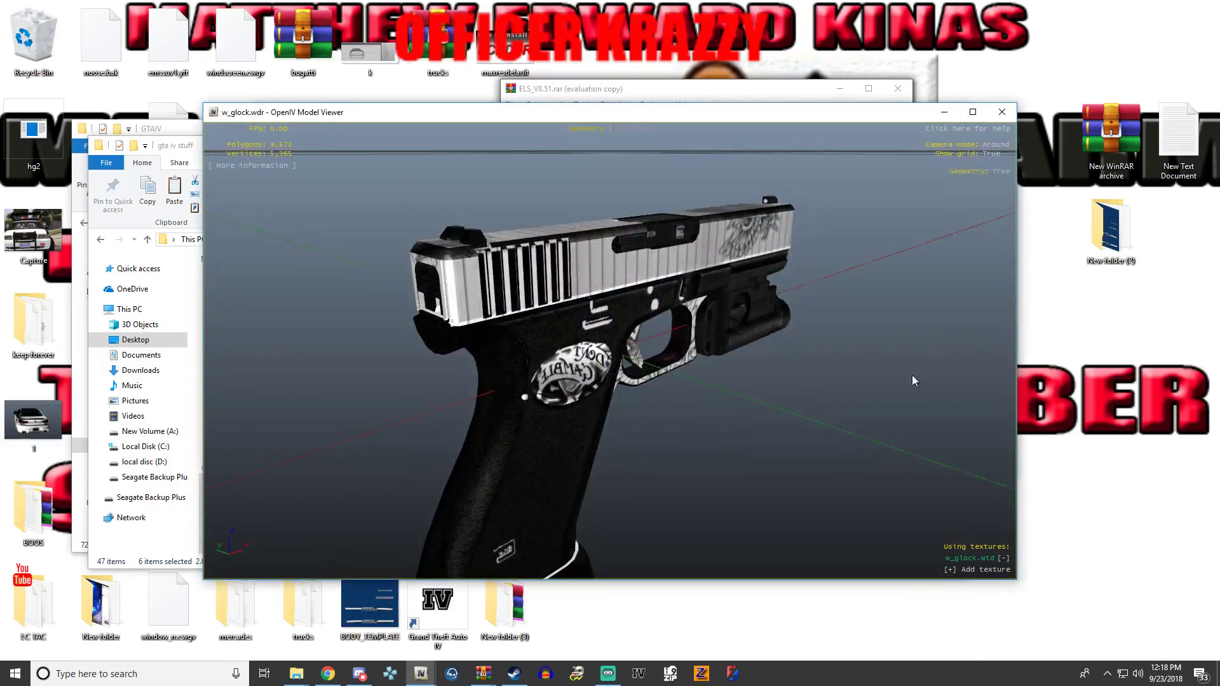
drag(914, 379, 542, 389)
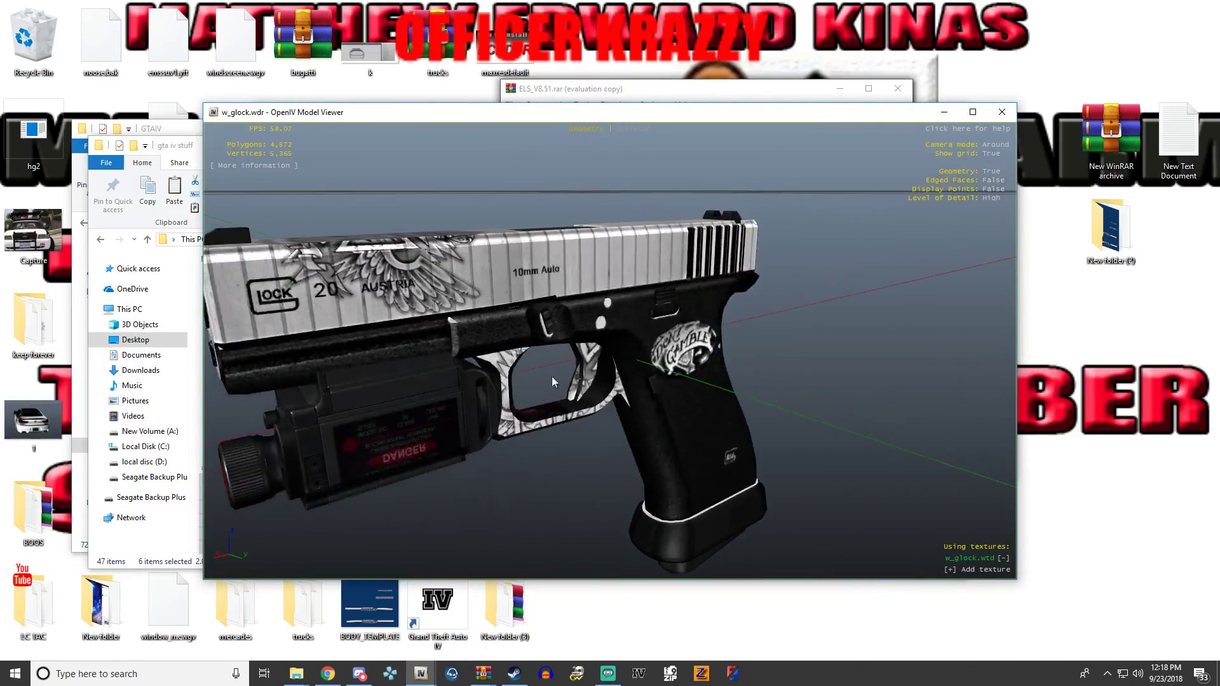
click(1001, 112)
double_click(429, 285)
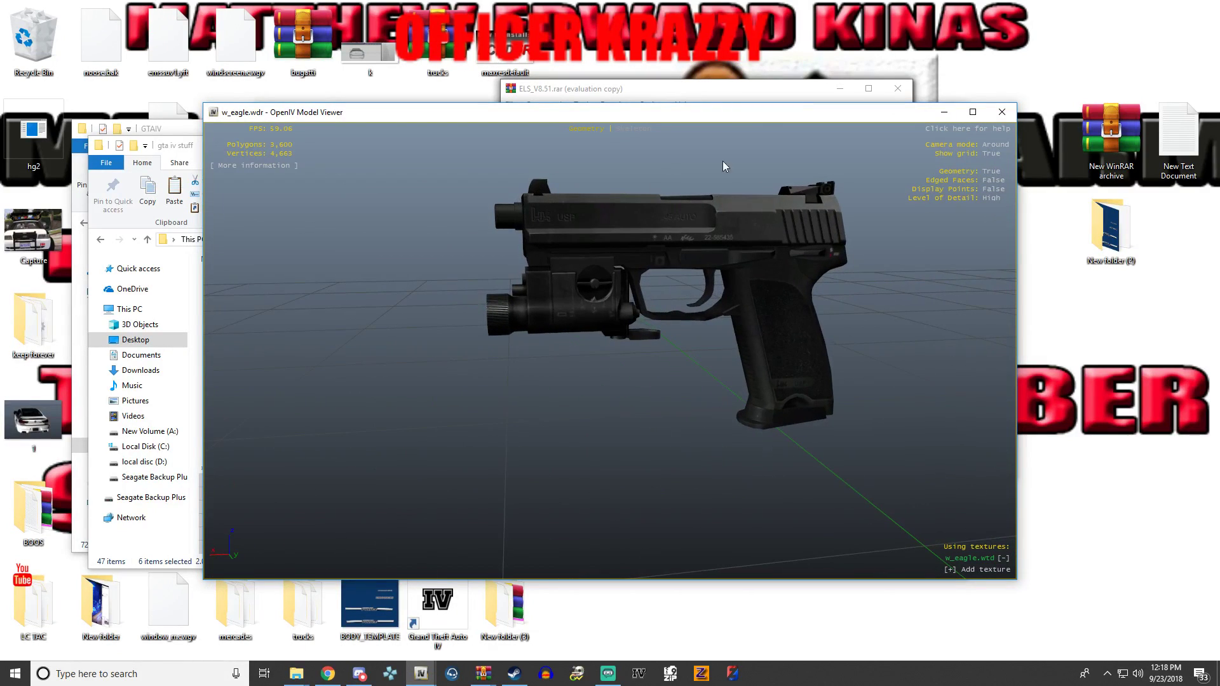
click(1001, 113)
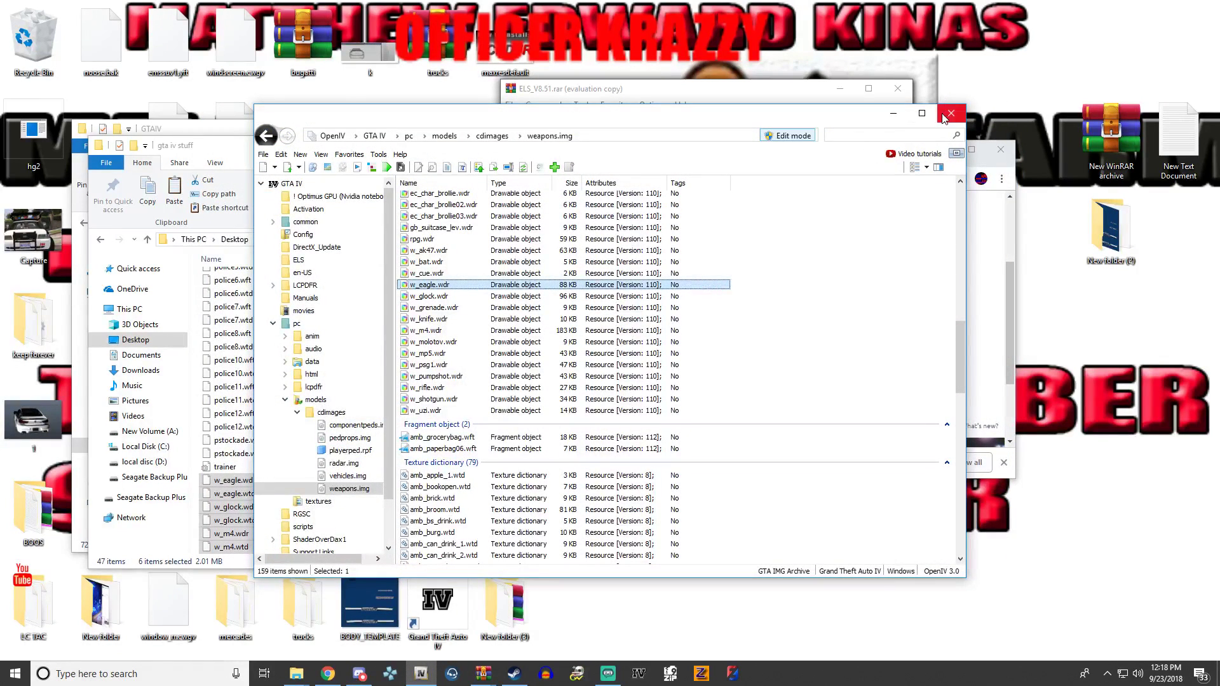
- Open vehicles.img and add noose.wft and noose.wtd from the gta iv stuff folder to it
click(343, 476)
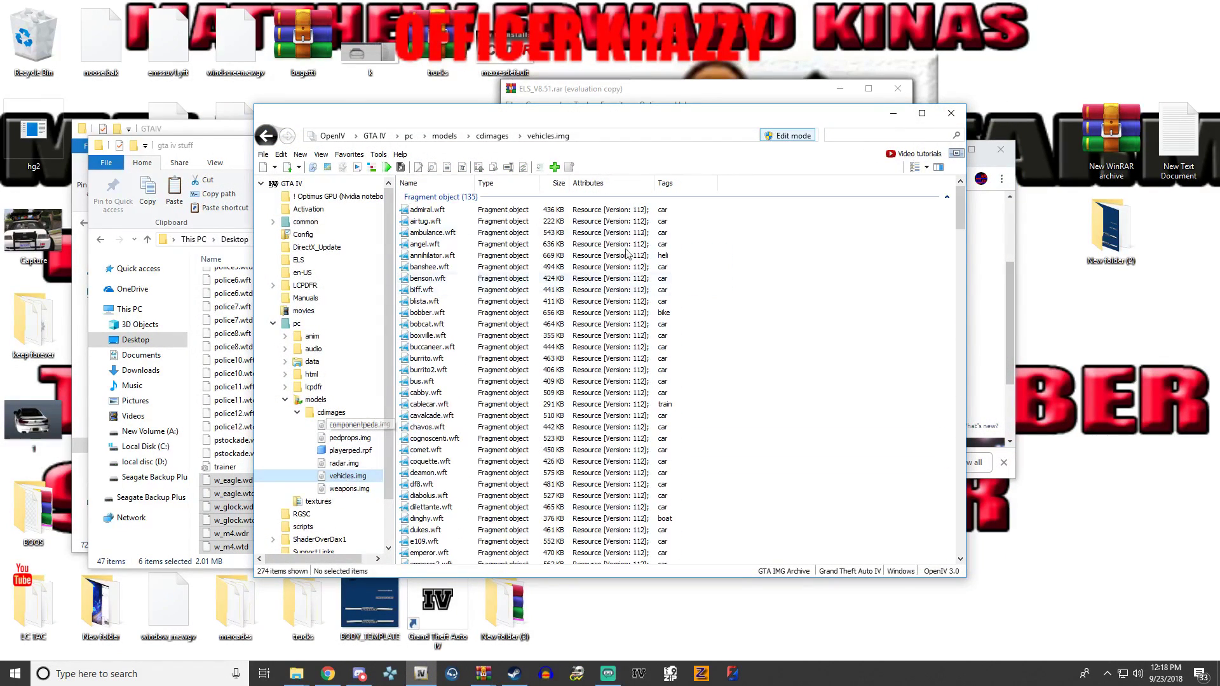
drag(710, 116, 839, 130)
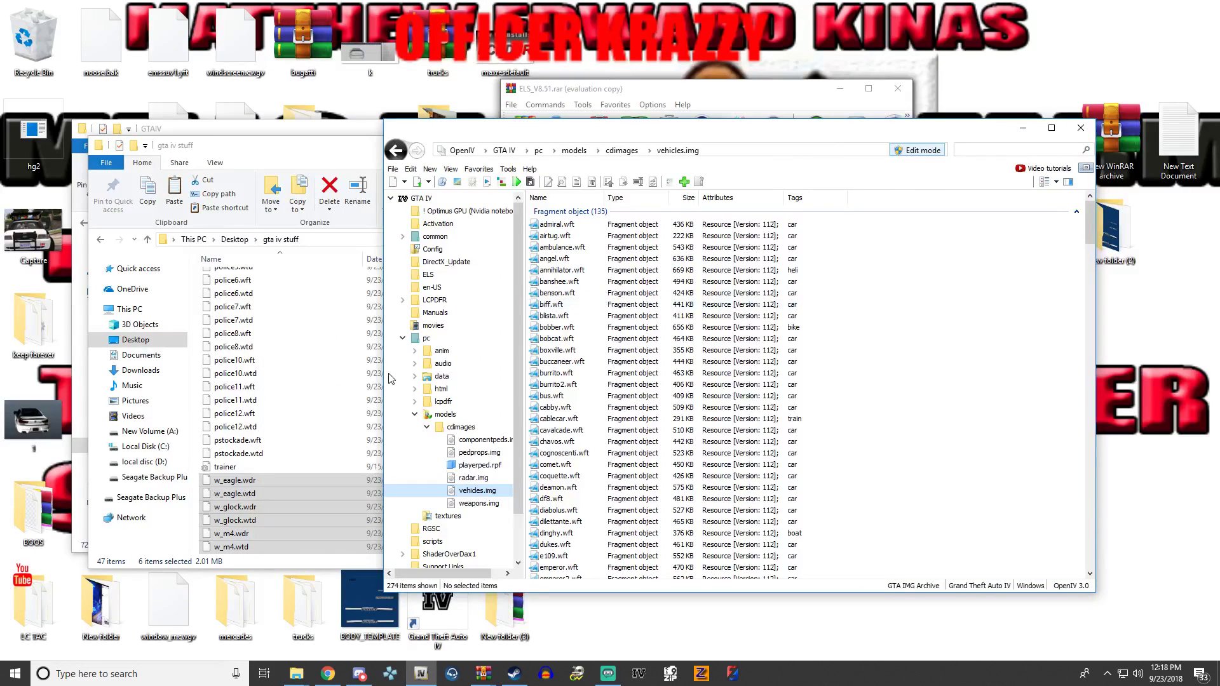
scroll(245, 399, up, 5)
scroll(245, 399, up, 3)
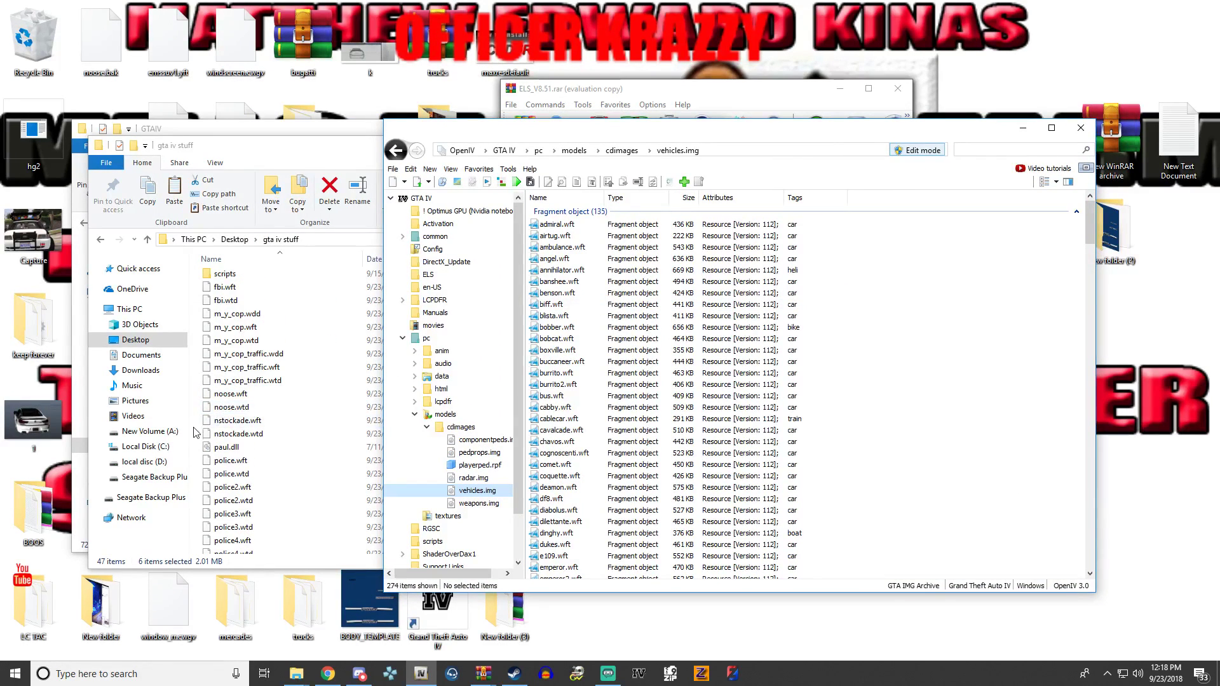
drag(196, 398, 416, 412)
drag(251, 403, 866, 334)
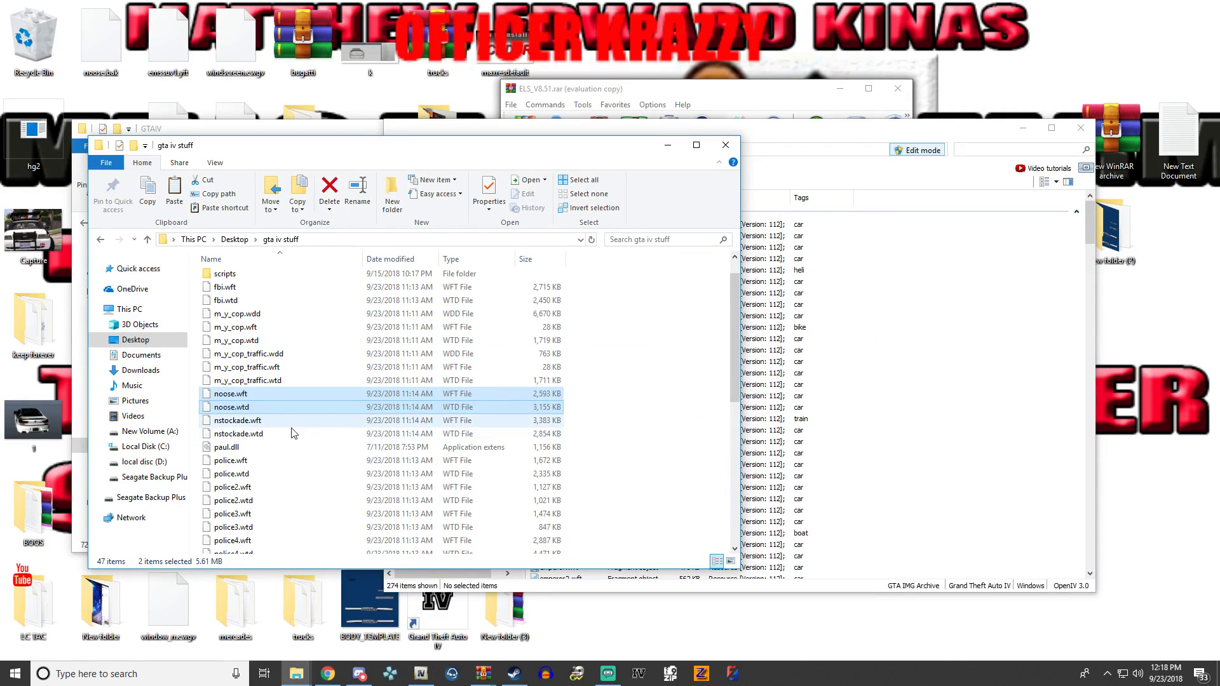
- Add police.wft and police.wtd from the gta iv stuff folder to vehicles.img
scroll(212, 452, down, 1)
drag(196, 426, 208, 442)
drag(239, 439, 983, 419)
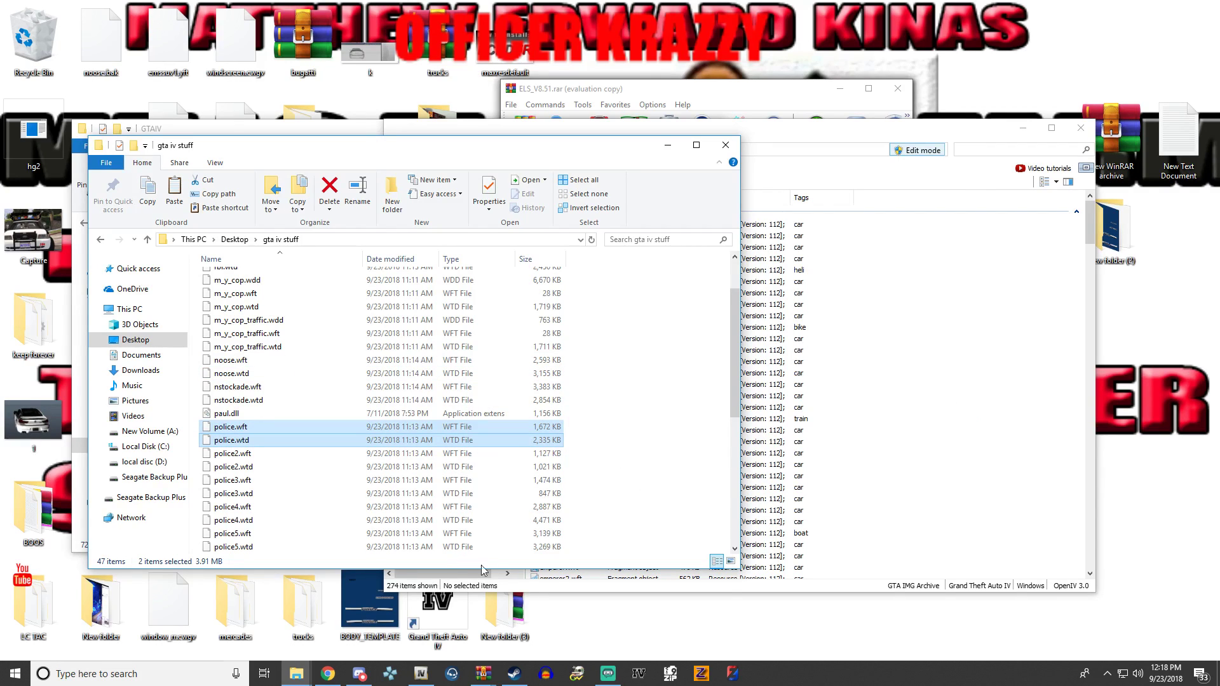
- Search the usb storage 2 folder in downloads on the Seagate Backup Plus Drive (E:) for "spark"
mouse_move(517, 678)
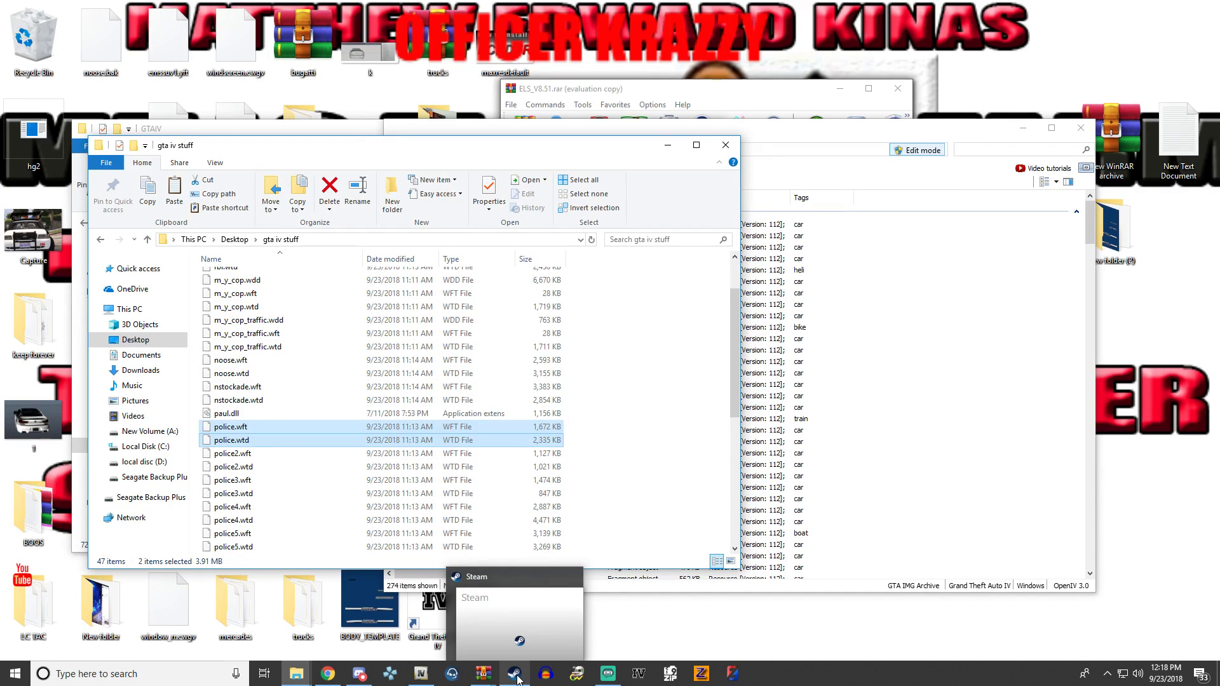
mouse_move(294, 674)
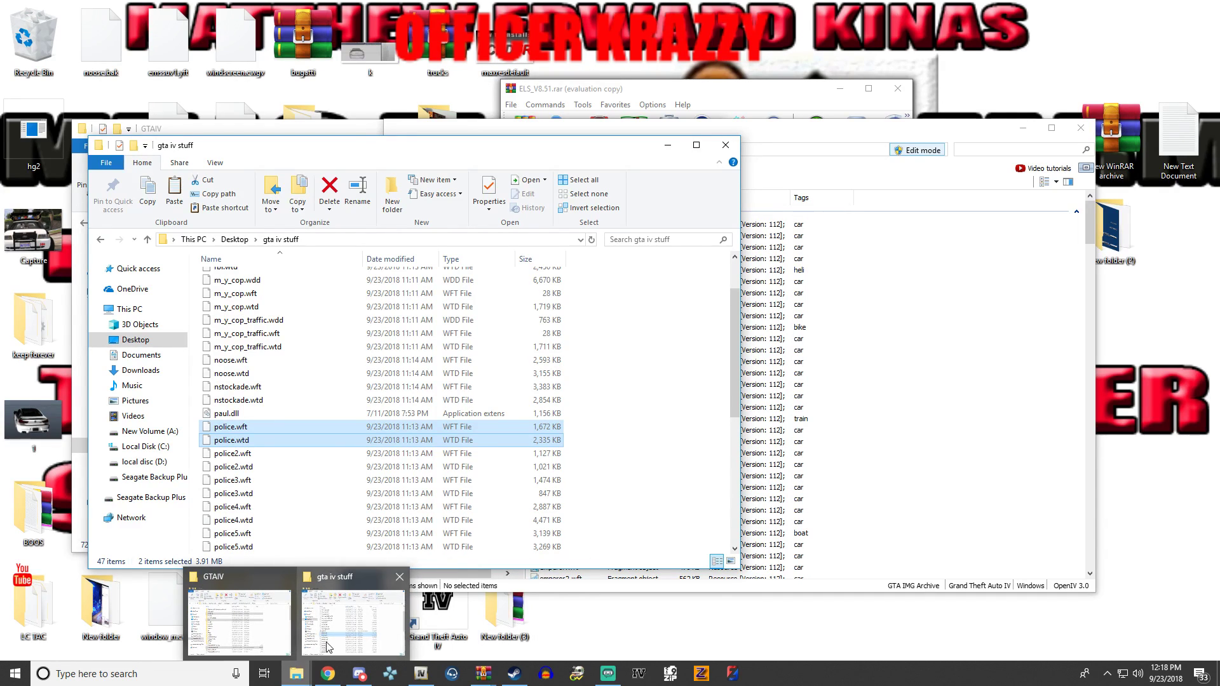
click(236, 617)
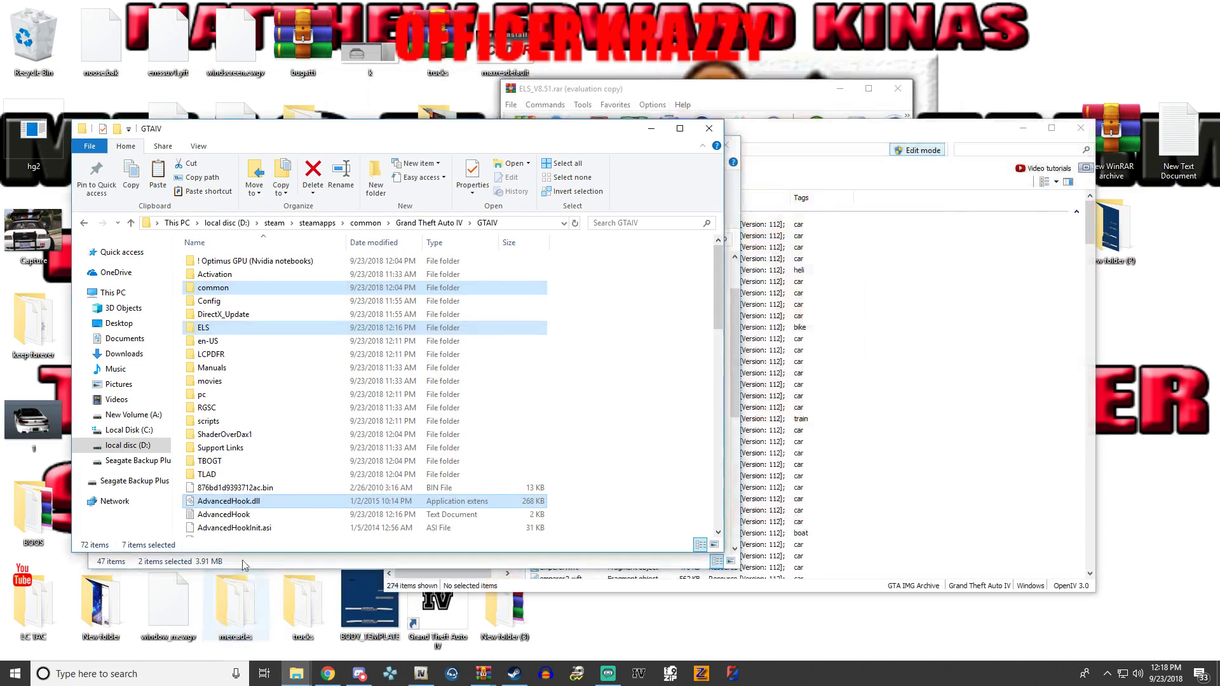
click(130, 461)
double_click(218, 341)
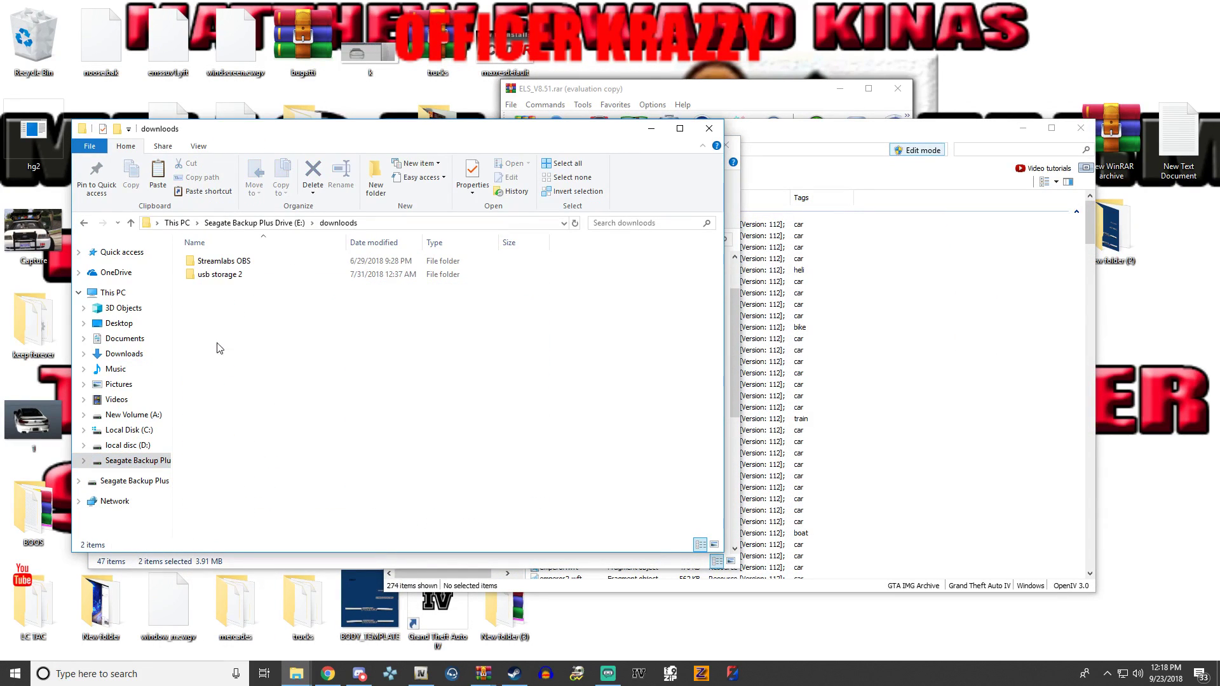
double_click(217, 274)
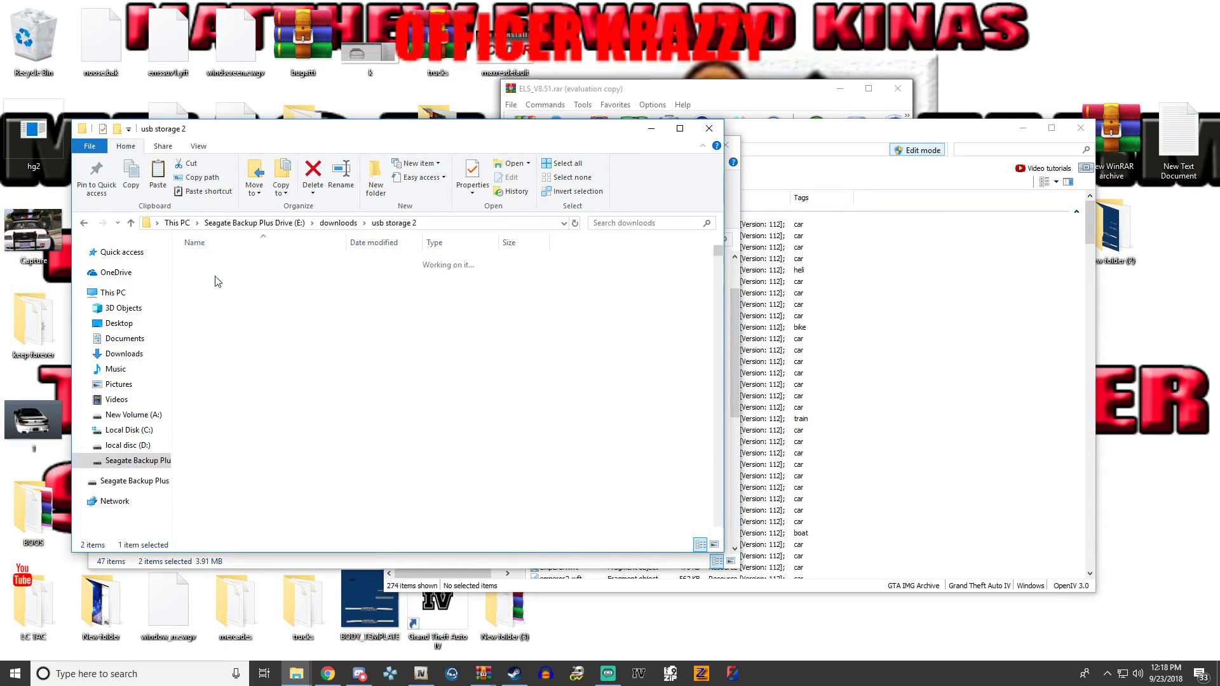
click(647, 223)
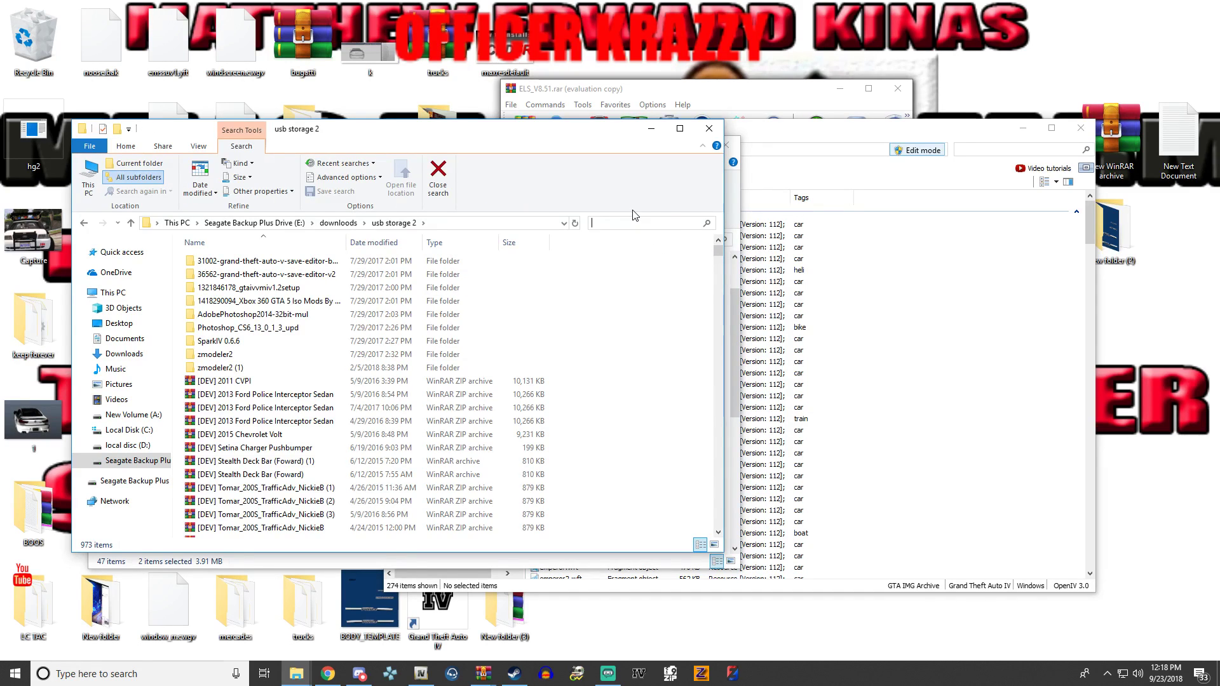
text(spark)
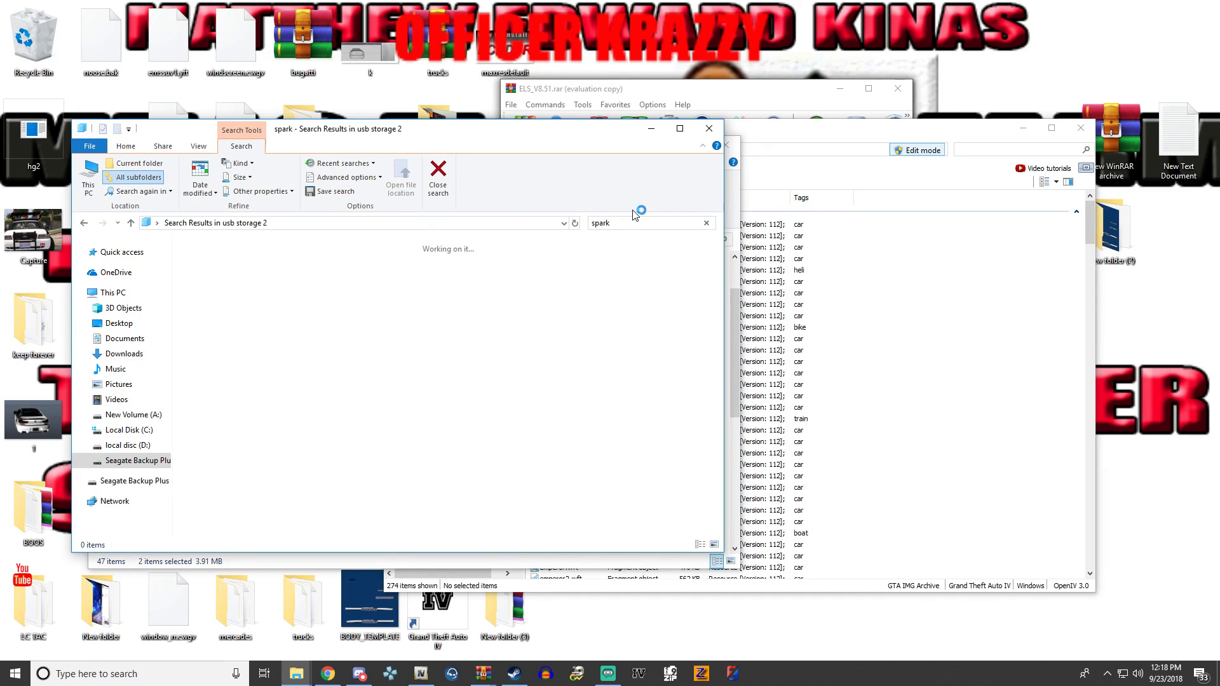
- Open the SparkIV 0.6.6 folder from the search results and launch the SparkIV application
double_click(314, 257)
scroll(220, 510, down, 1)
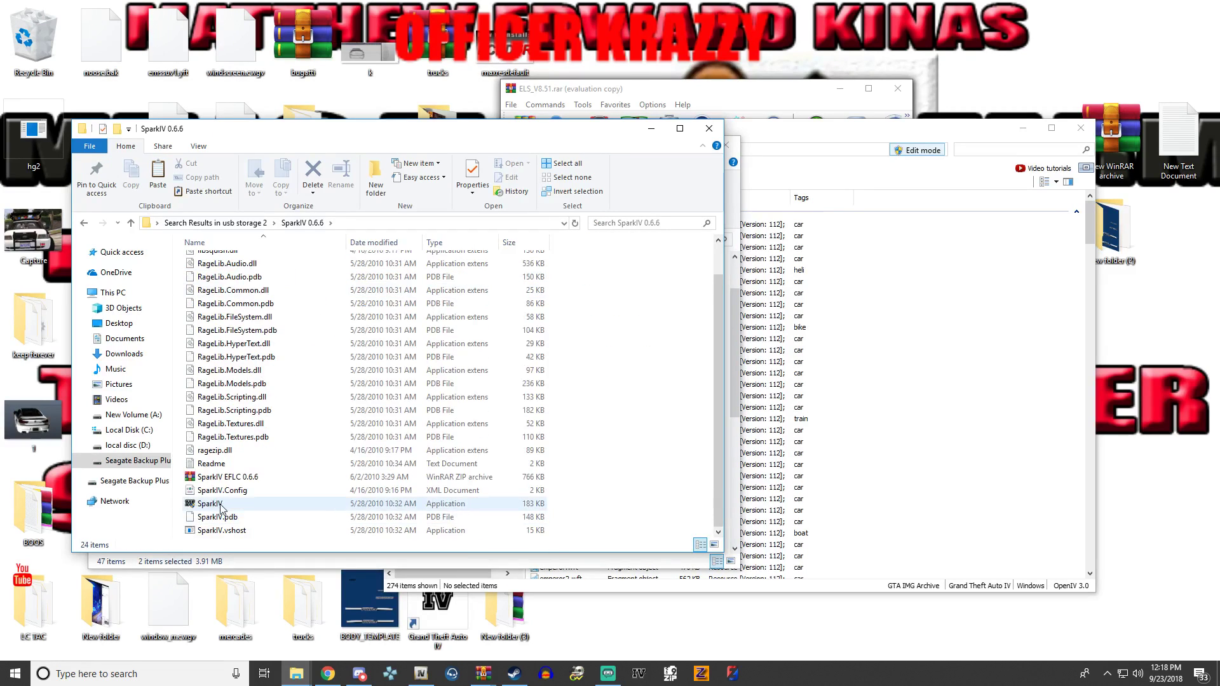
click(222, 516)
double_click(217, 505)
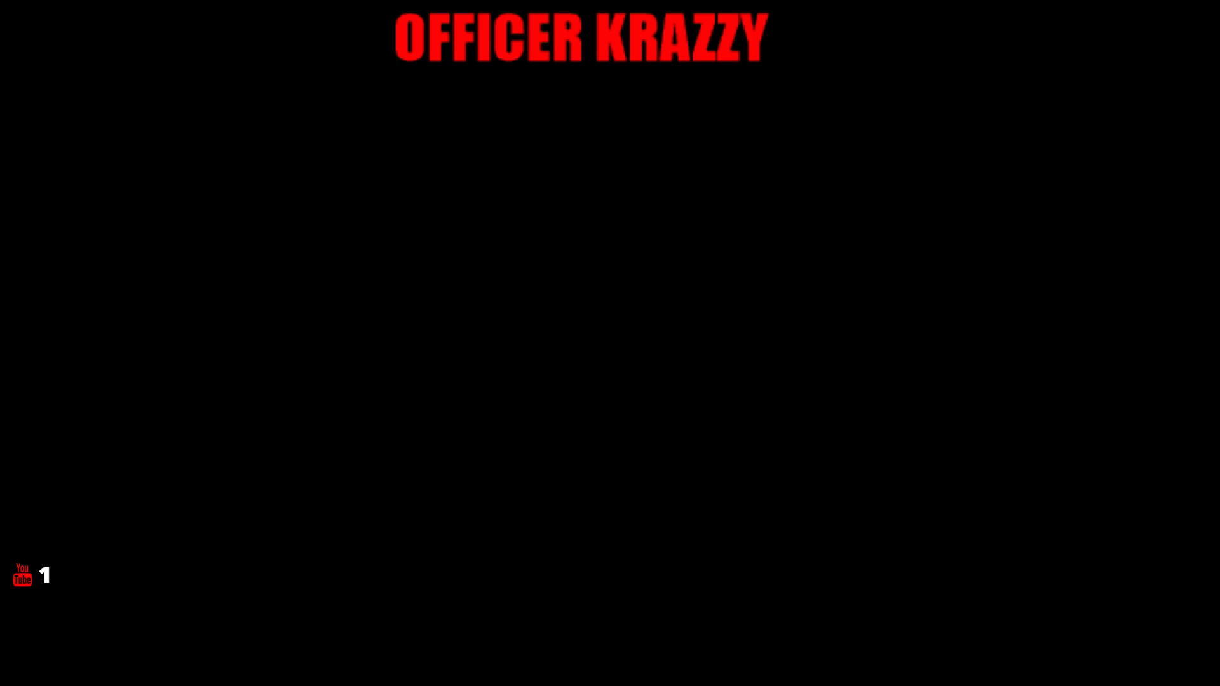
- Browse the game directory to pc/audio/Sfx, open resident.rpf and list the contents of its RESIDENT folder
click(417, 193)
drag(519, 233, 519, 316)
click(460, 386)
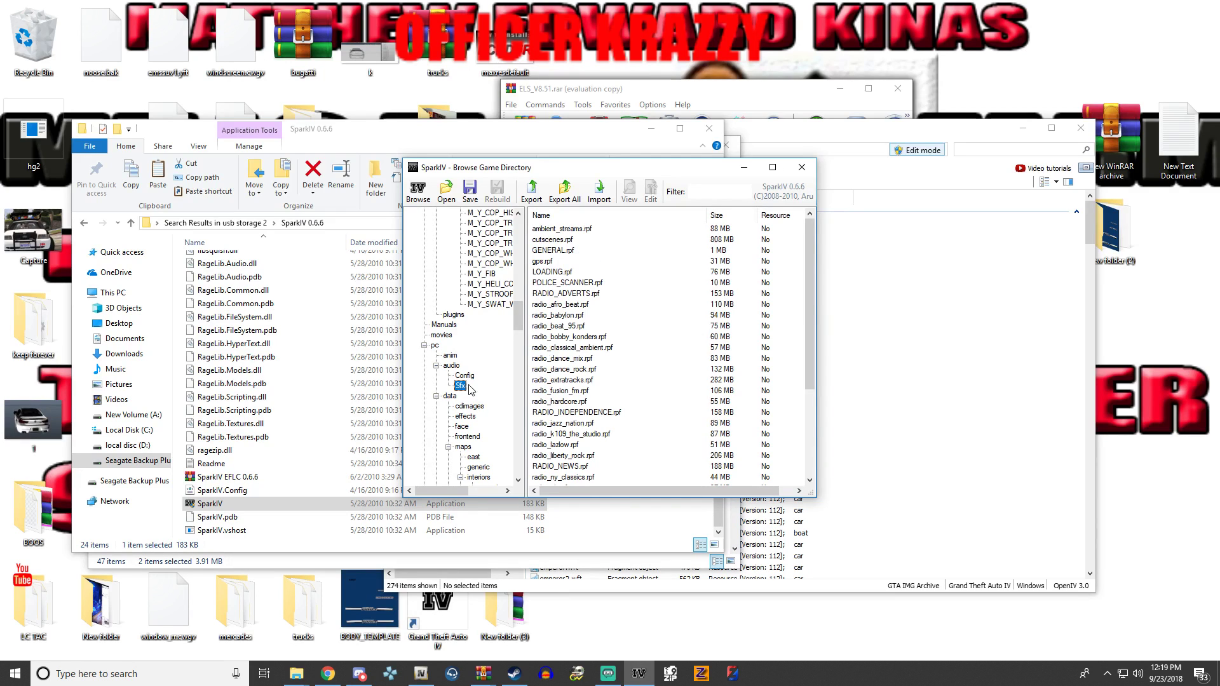
scroll(583, 335, down, 5)
double_click(542, 424)
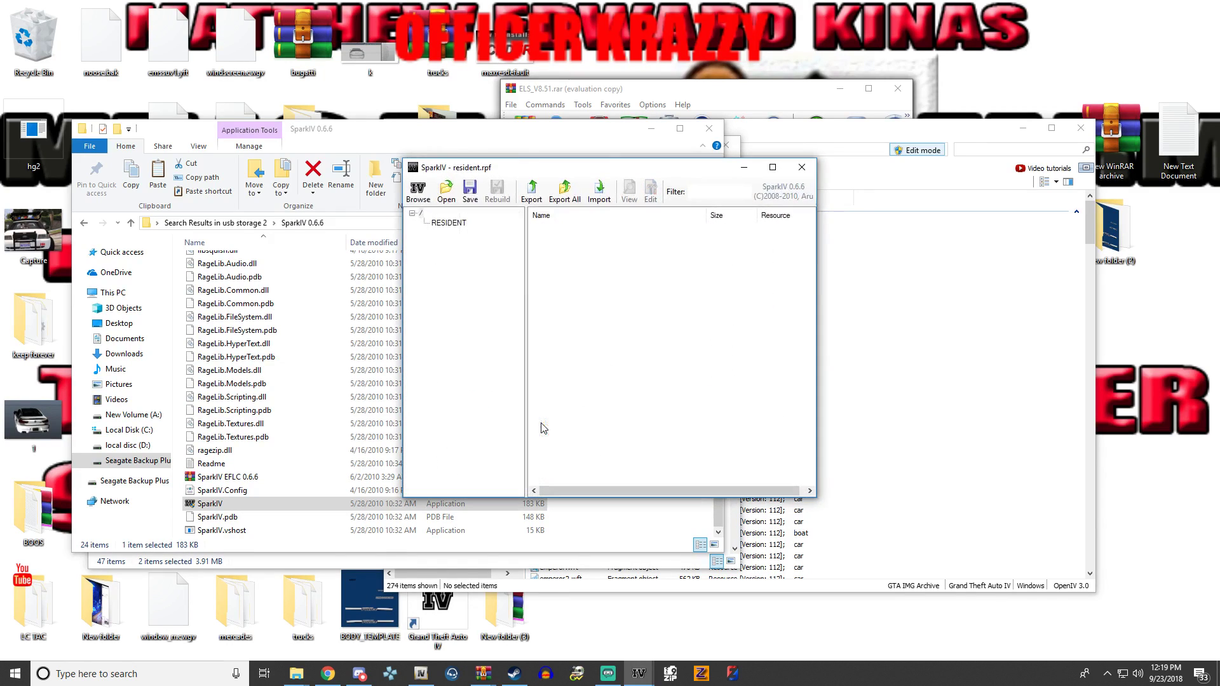
click(445, 224)
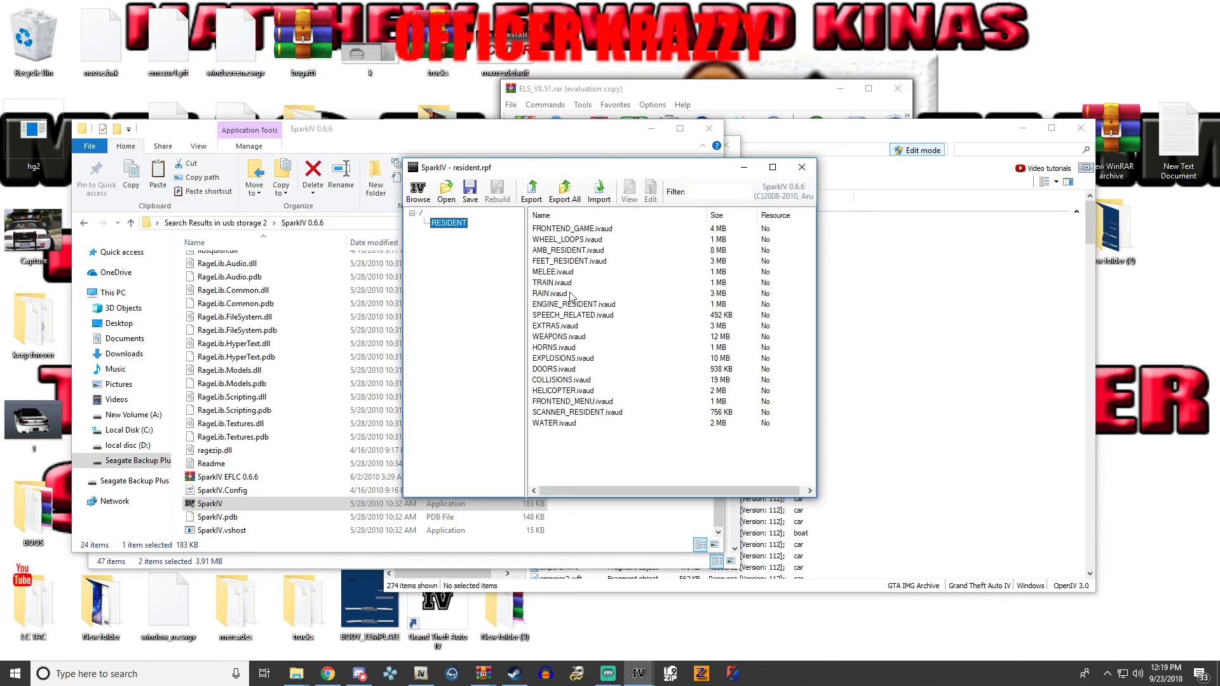
- Search This PC in File Explorer for "horns" to locate the replacement siren sound file
click(599, 191)
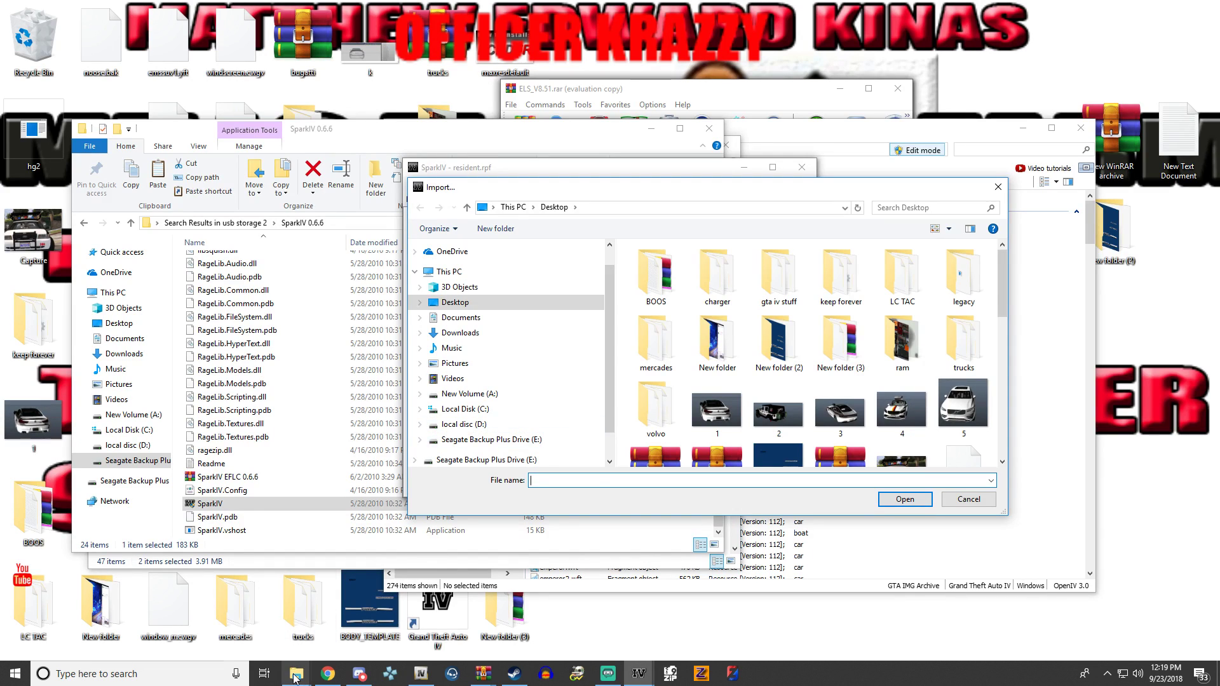
mouse_move(296, 672)
click(343, 611)
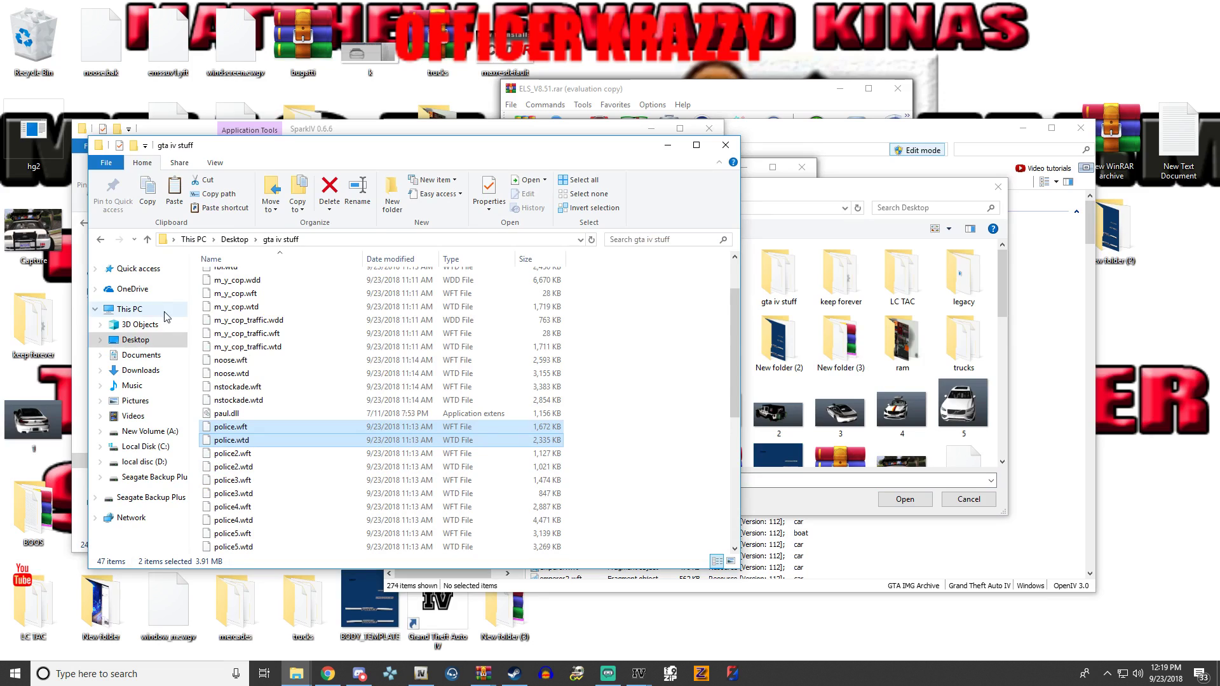
click(127, 309)
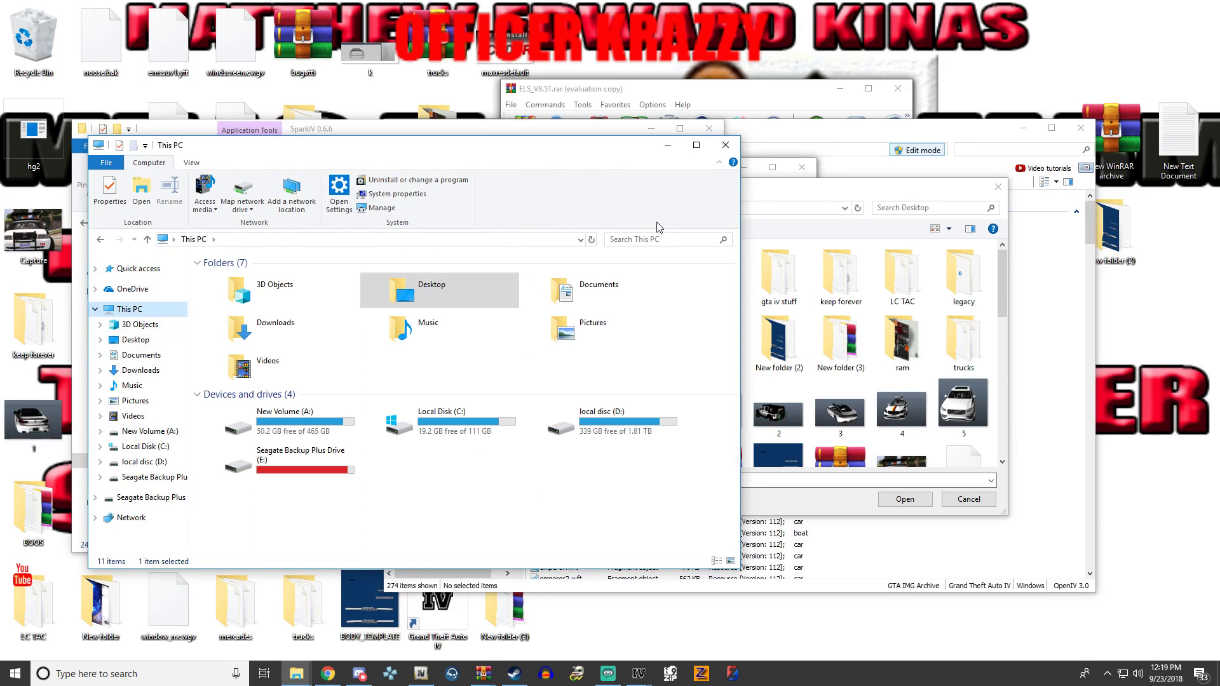
click(642, 239)
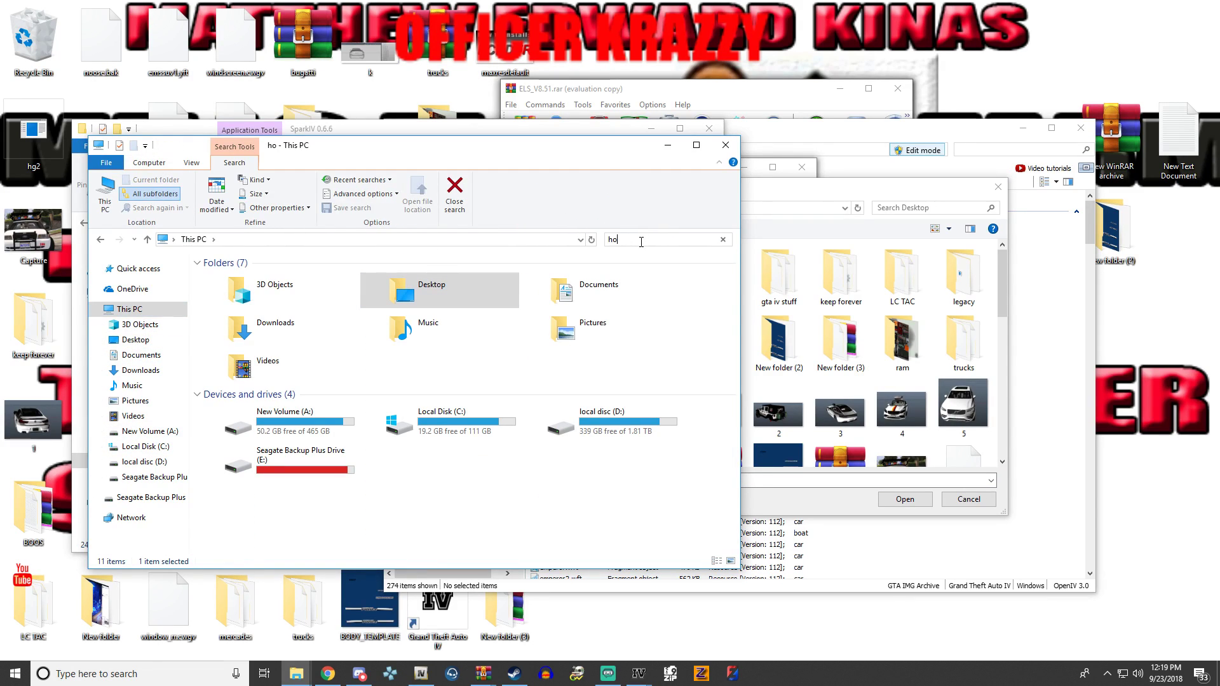
text(hot)
key(BackSpace)
text(rns)
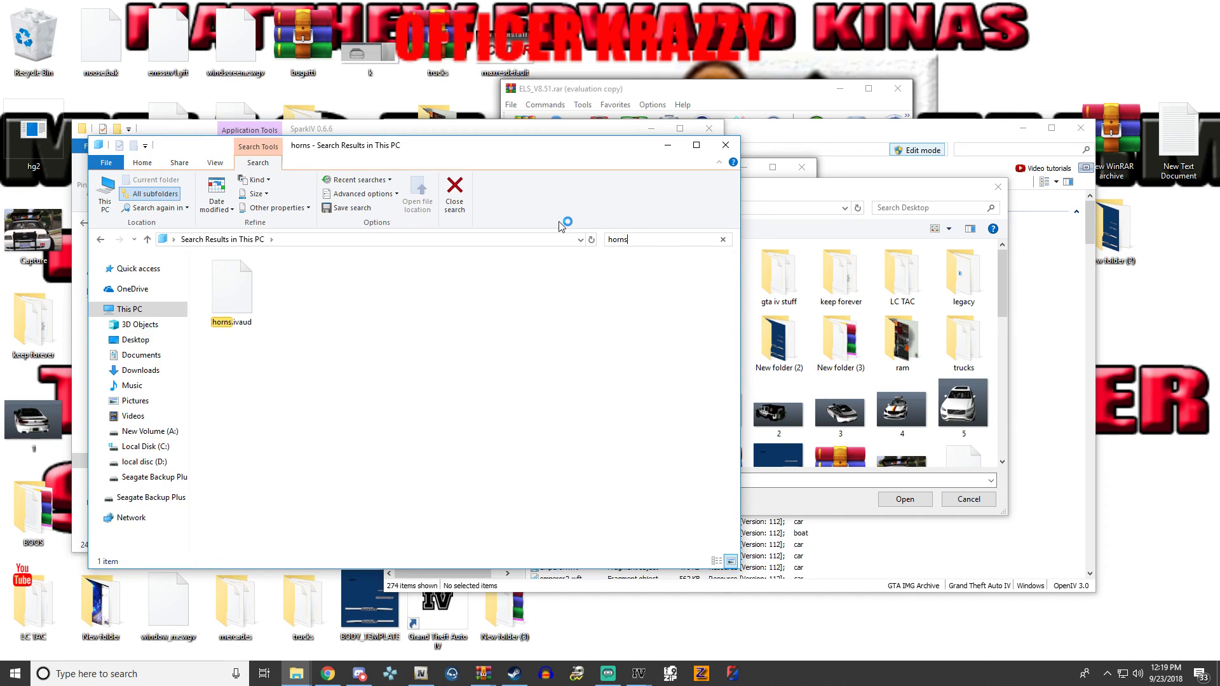
drag(254, 308, 816, 254)
drag(299, 281, 804, 277)
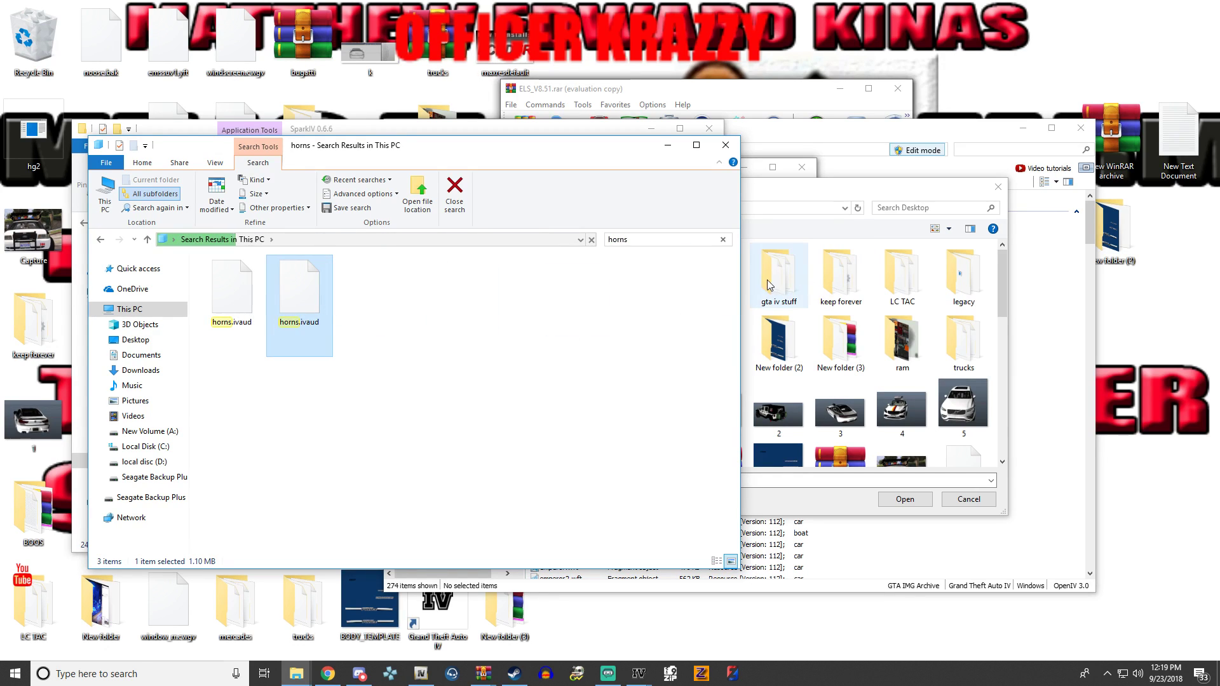
click(998, 187)
- Copy the found horns.ivaud file to the Desktop folder, with both folder windows arranged side by side
drag(709, 174, 842, 287)
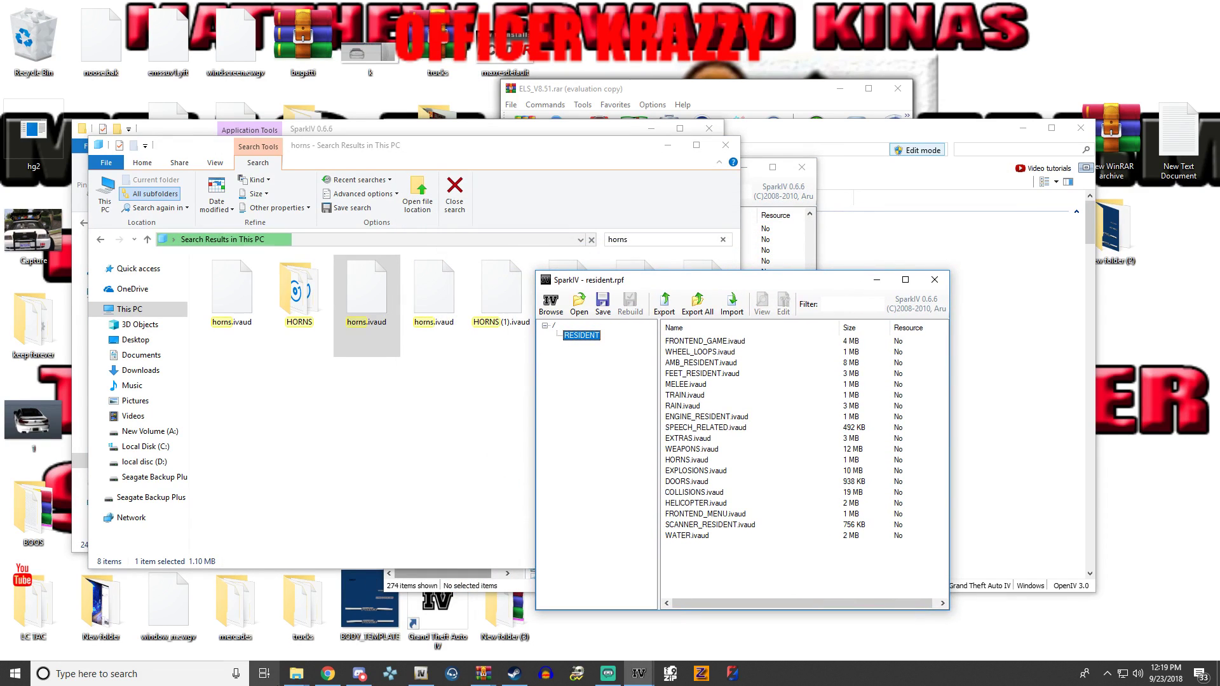
mouse_move(301, 681)
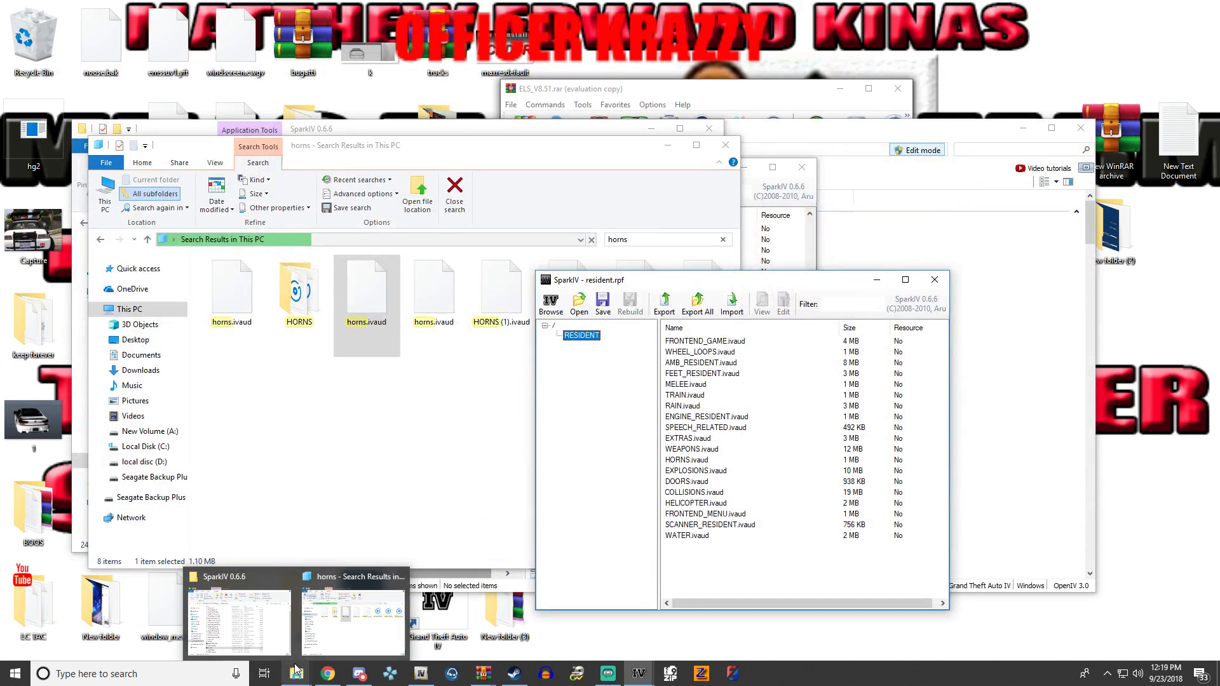
click(239, 619)
click(117, 324)
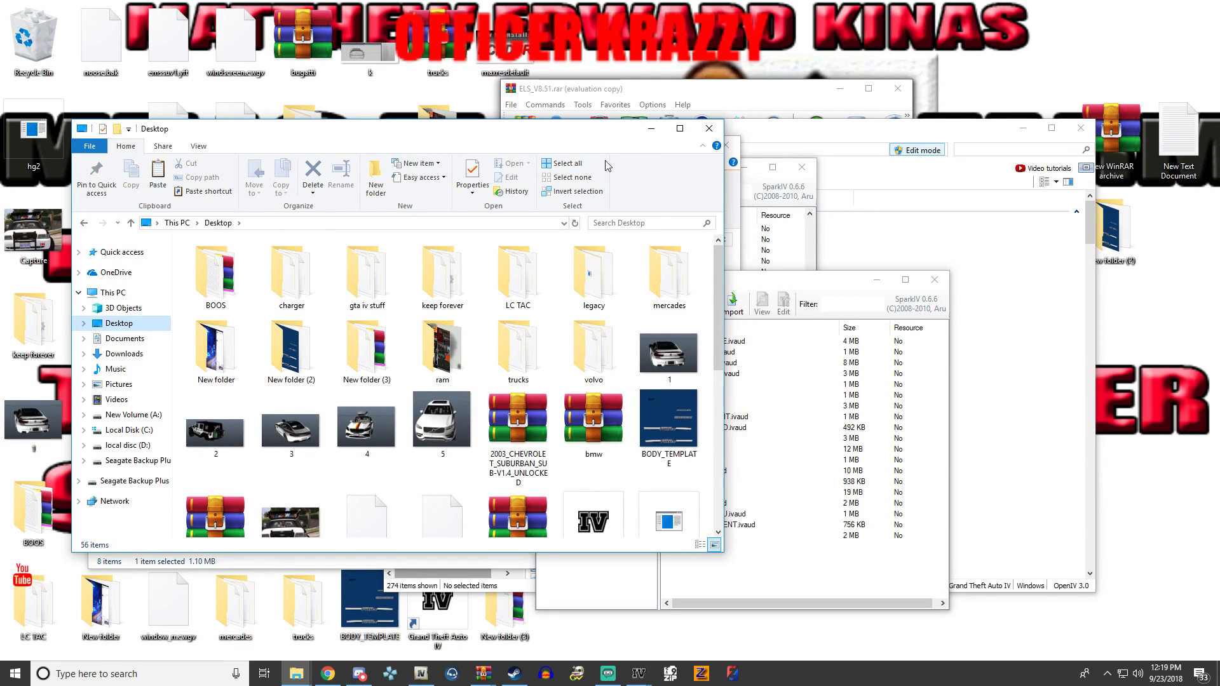
drag(553, 147, 1026, 160)
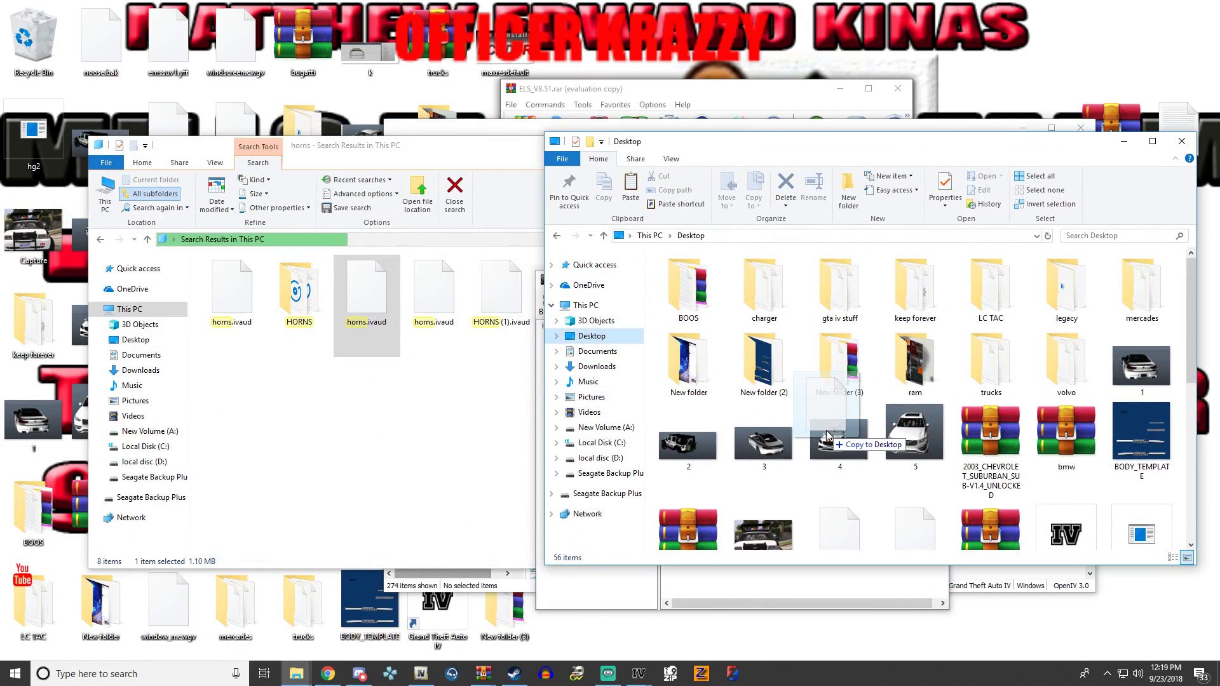
key(ctrl+v)
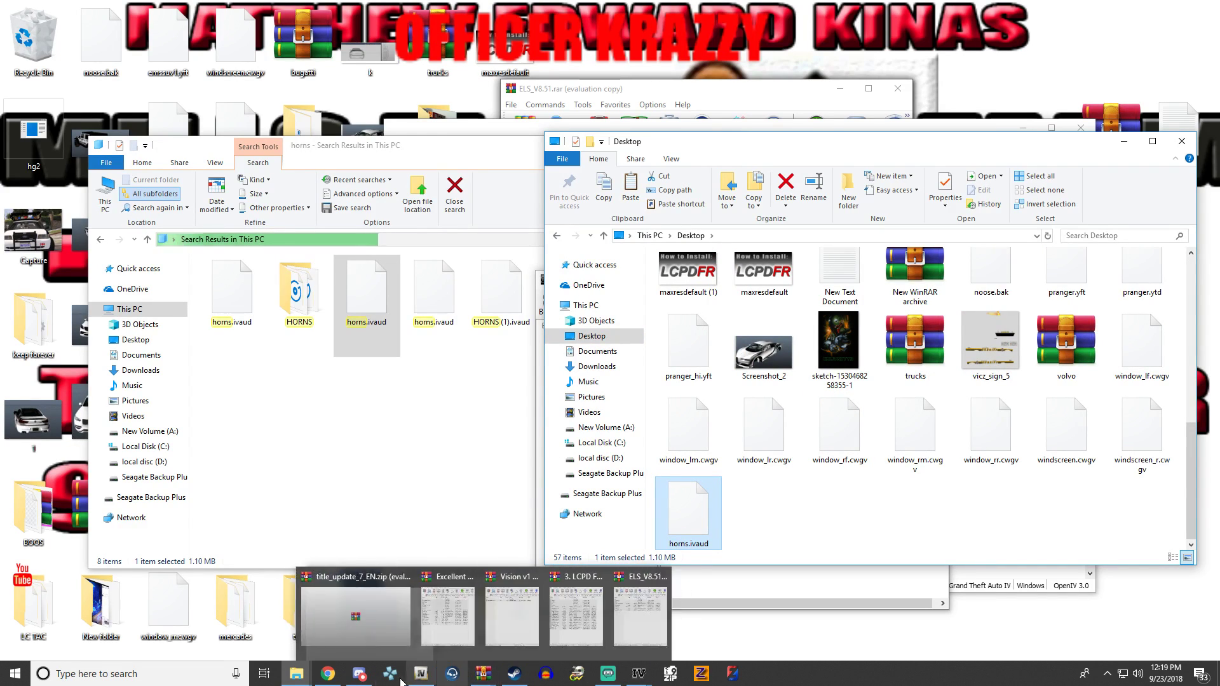
- Import horns.ivaud from the Desktop into the RESIDENT folder of resident.rpf in SparkIV and save the archive
mouse_move(637, 674)
click(688, 613)
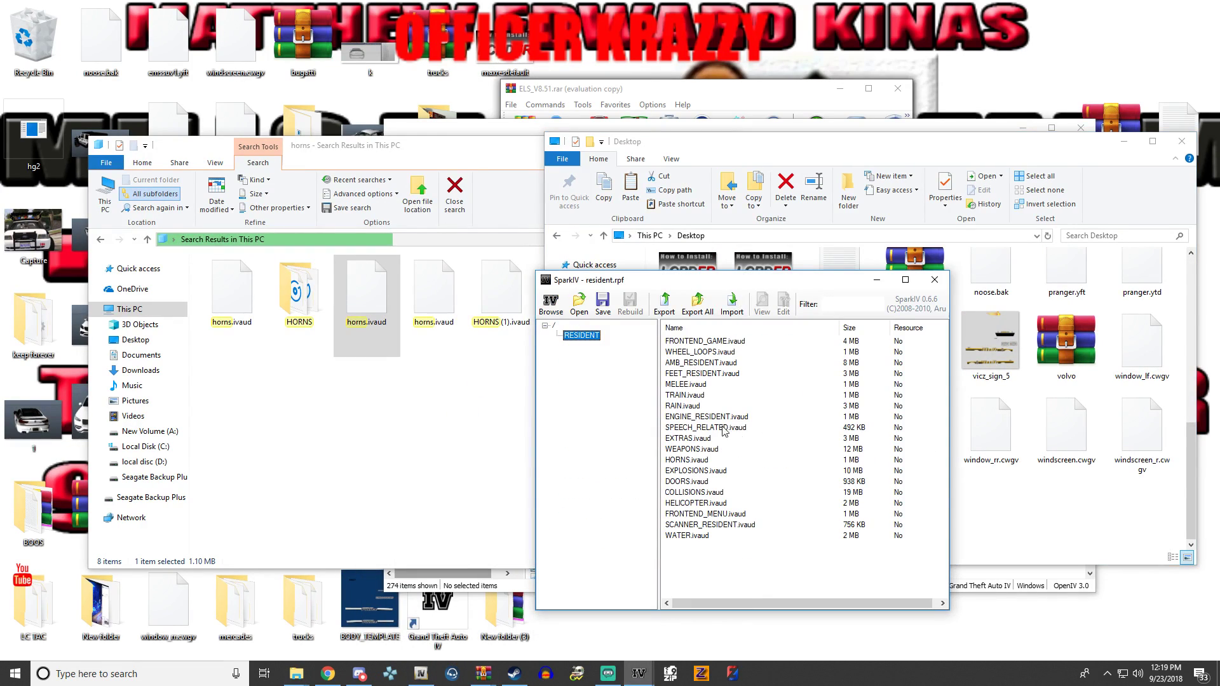
click(731, 304)
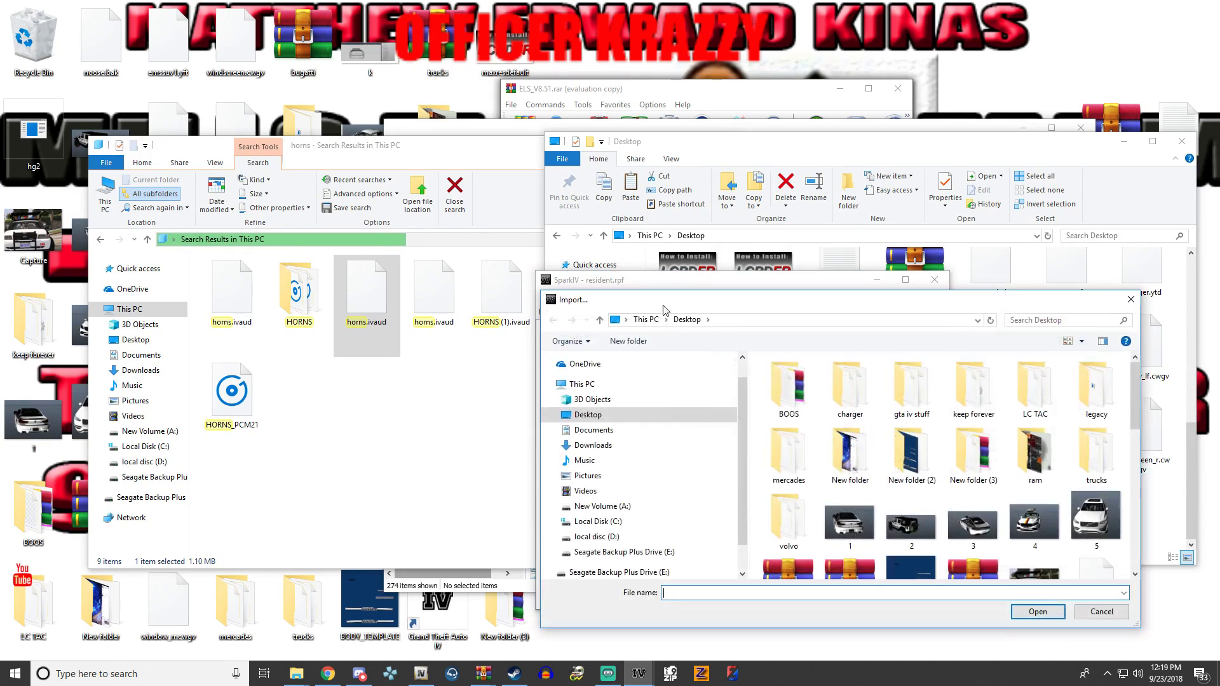
scroll(914, 444, down, 3)
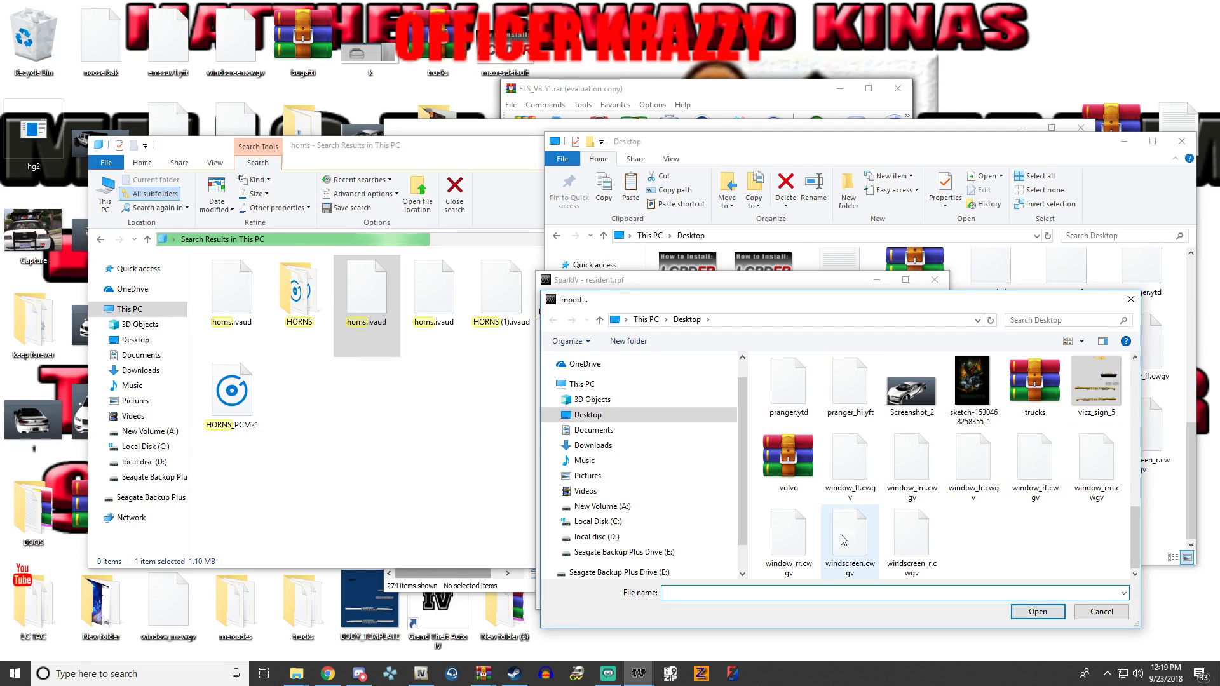
scroll(850, 539, up, 2)
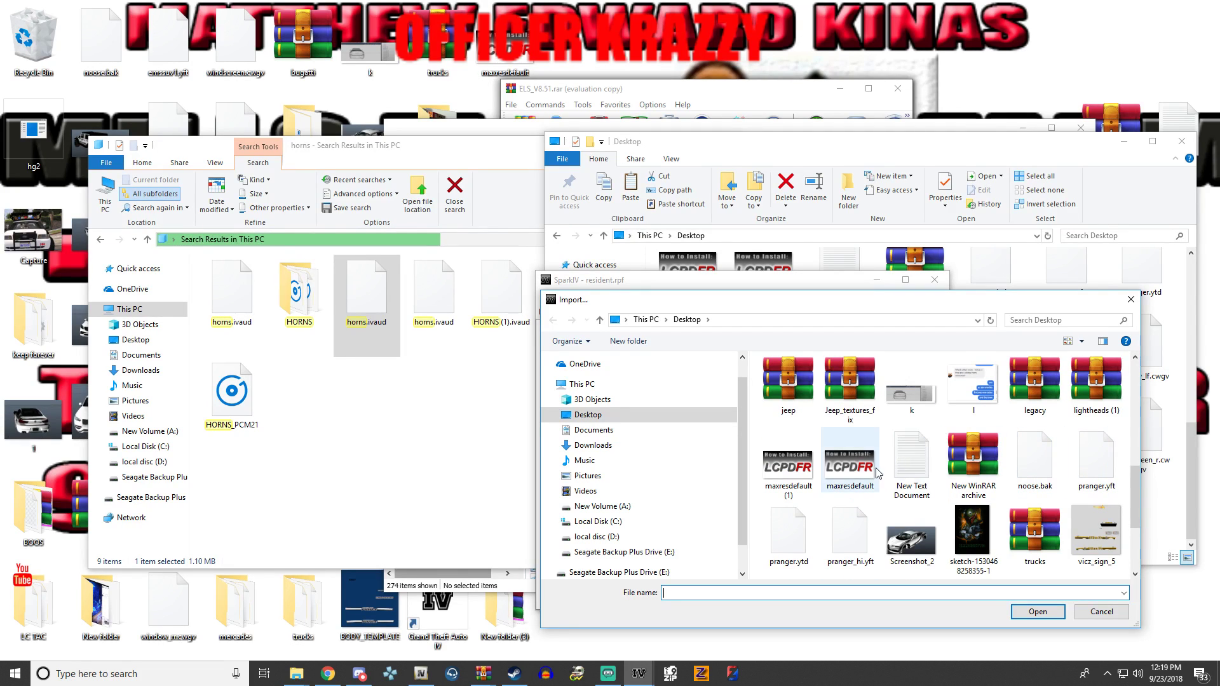
scroll(946, 478, up, 1)
double_click(1035, 381)
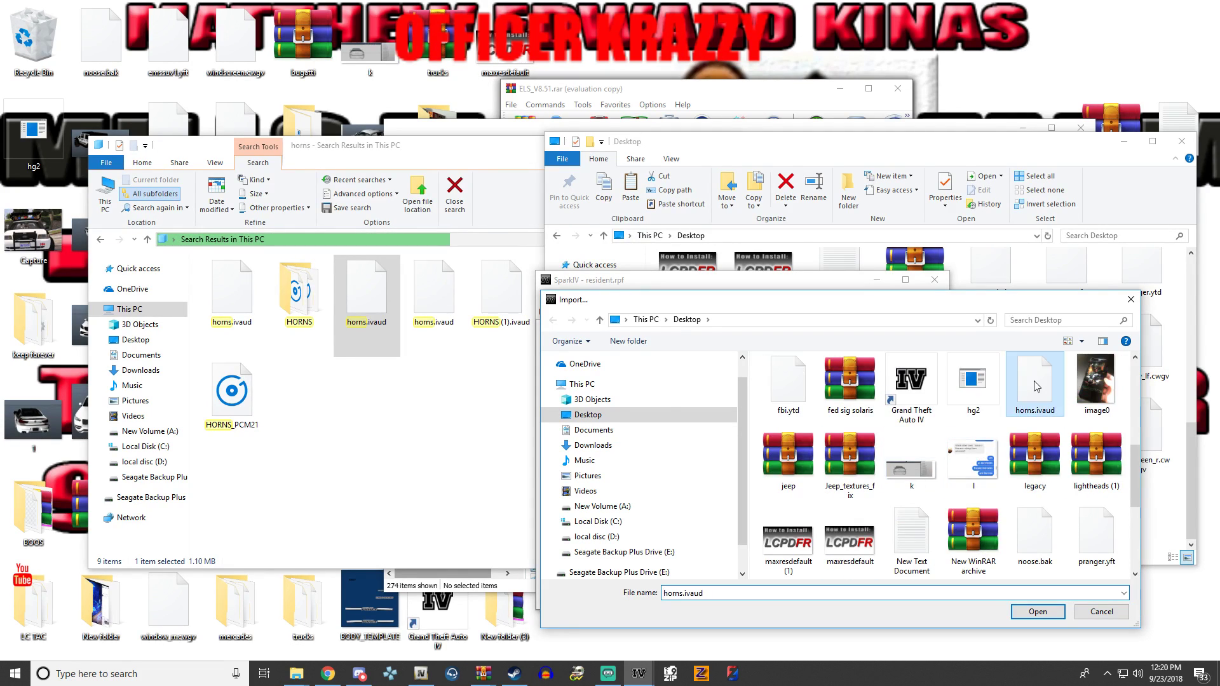
click(610, 312)
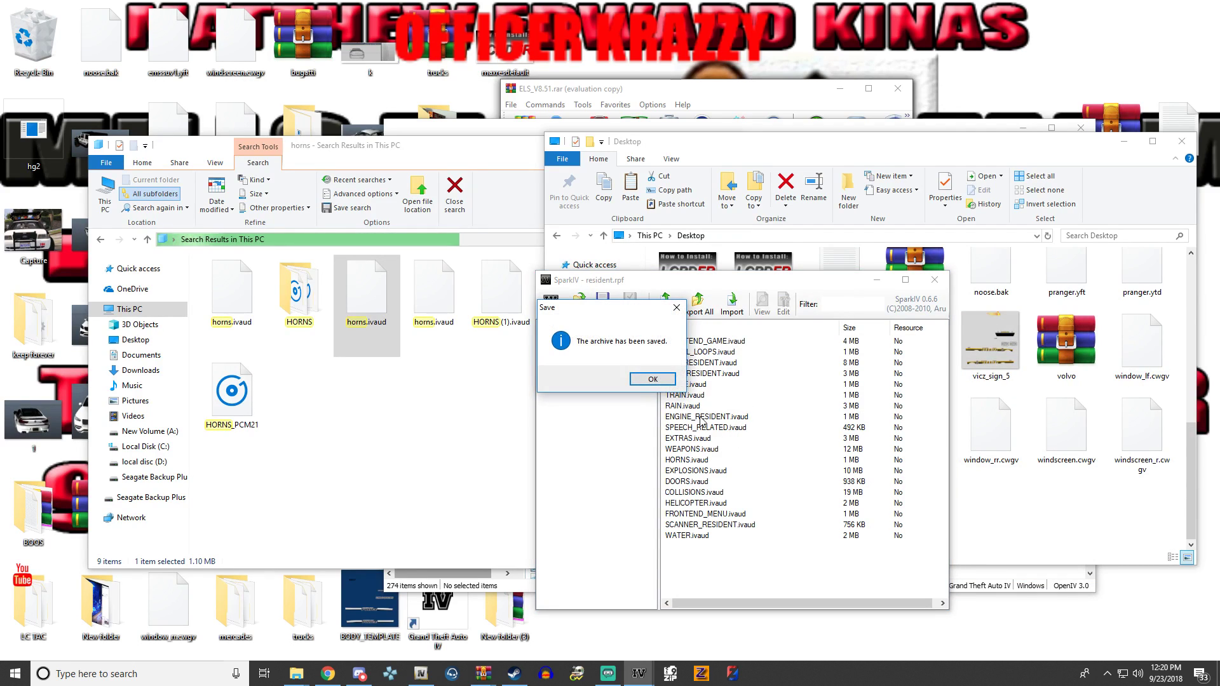
click(648, 378)
- Preview HORNS.ivaud by playing its SIREN_1 sound, stop playback, and close the preview and SparkIV
click(692, 461)
double_click(692, 462)
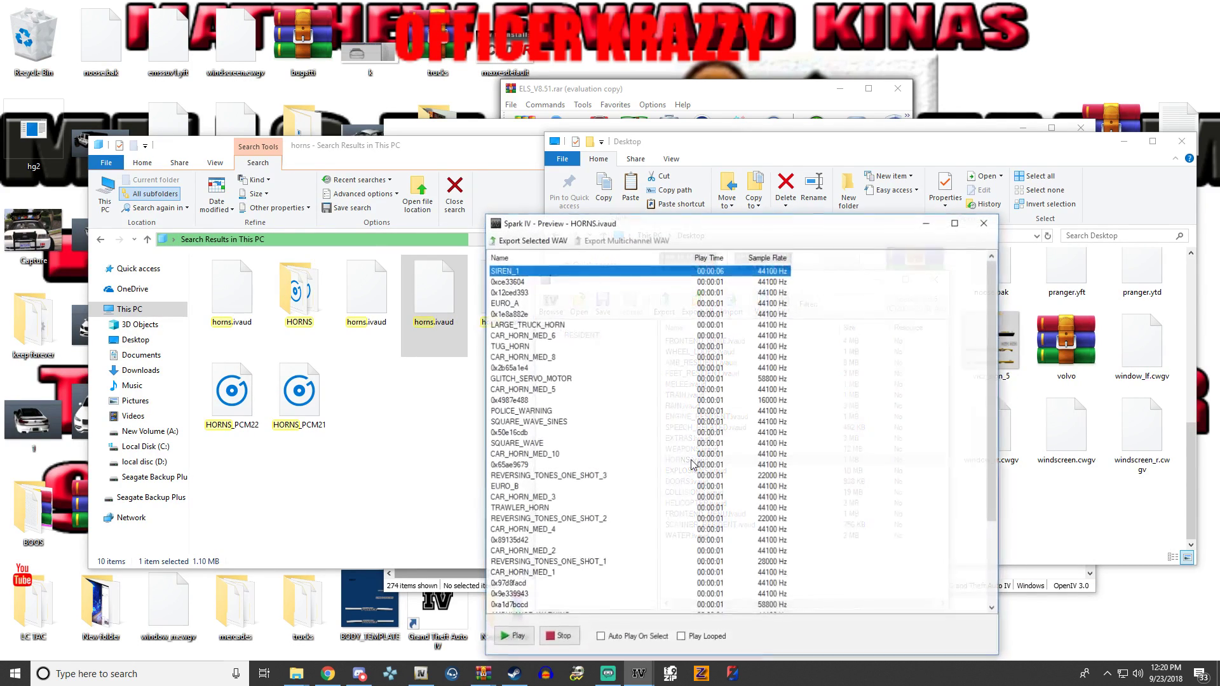
click(515, 637)
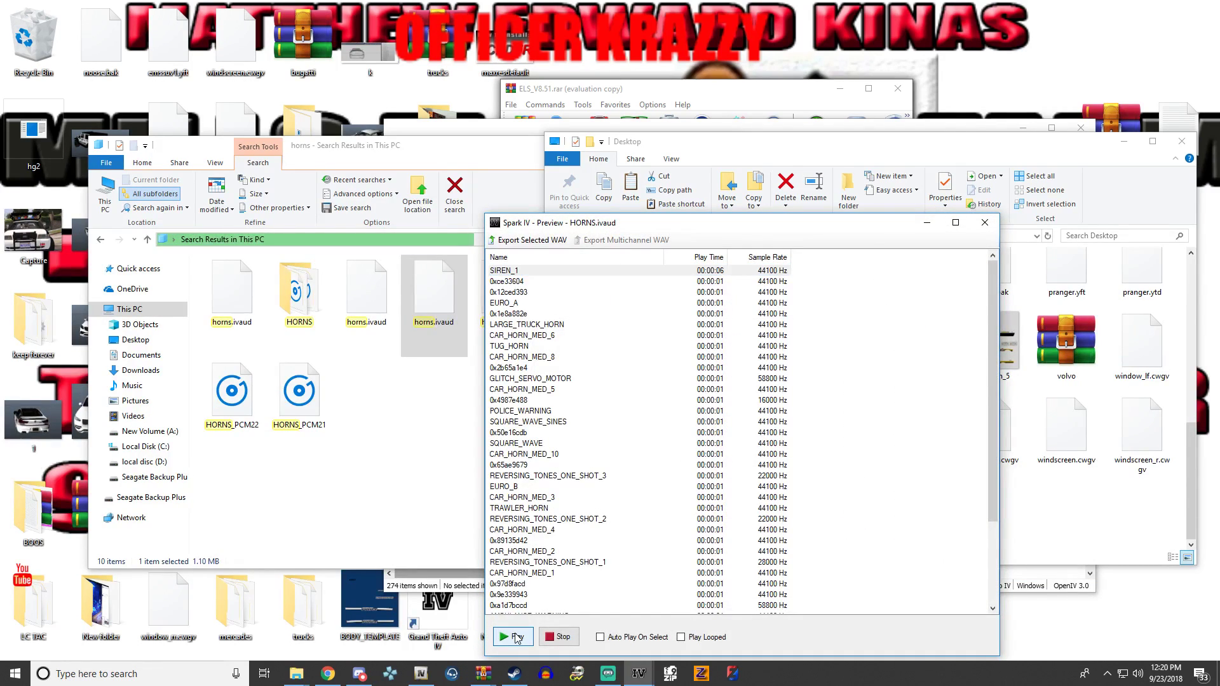
click(558, 638)
click(984, 222)
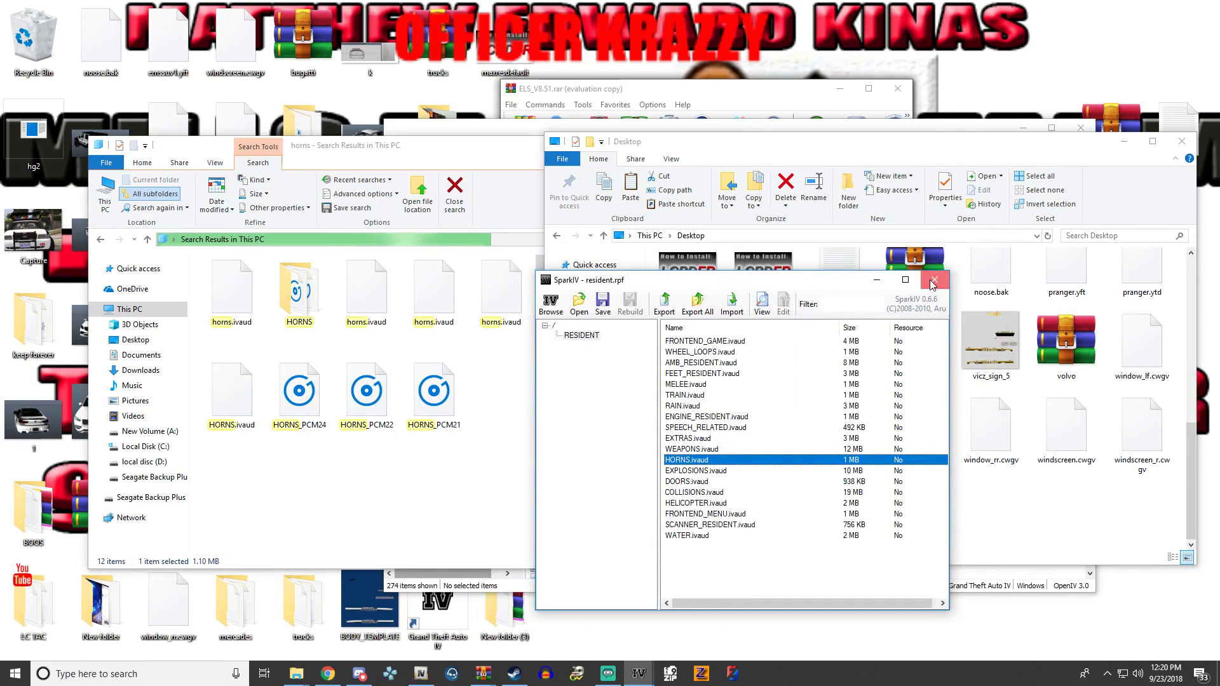
click(932, 281)
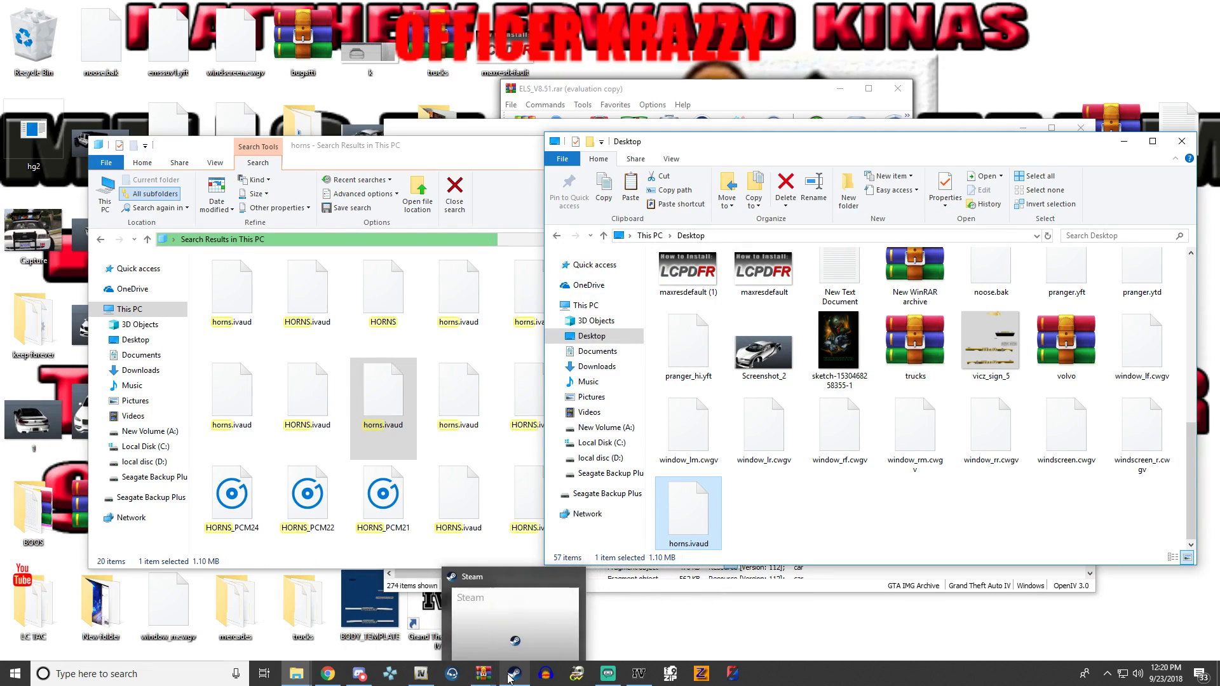
- Launch Grand Theft Auto IV from the Steam library and minimize Steam
click(515, 673)
click(215, 131)
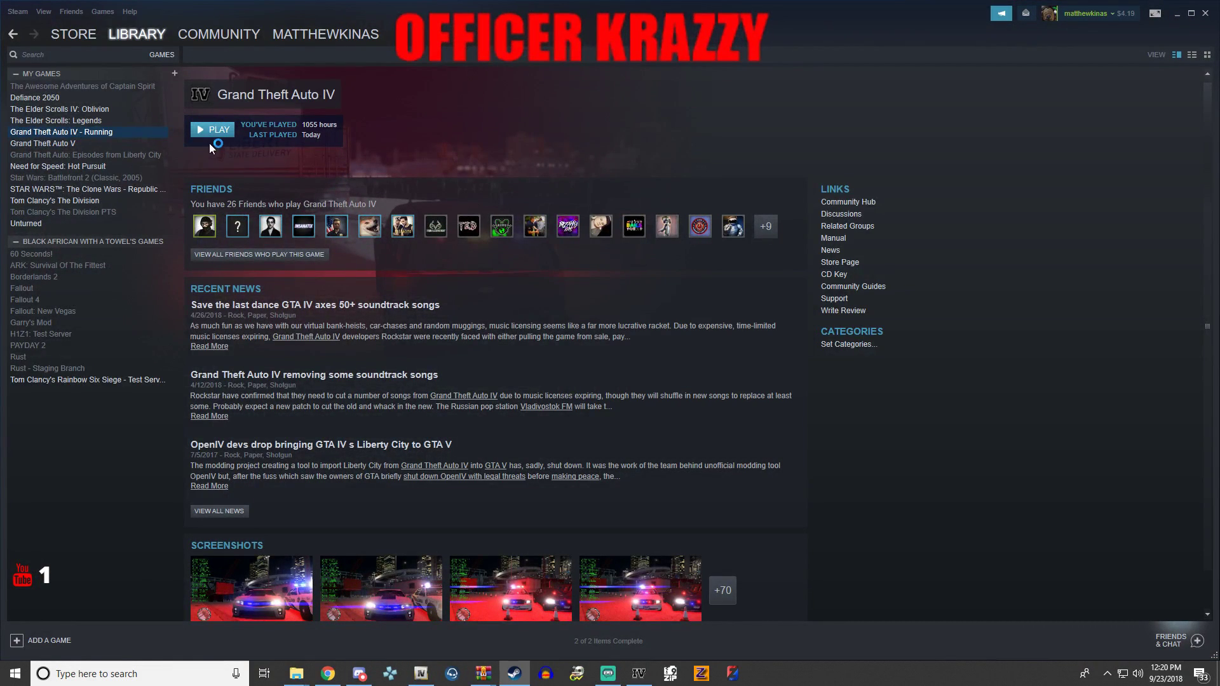
click(1178, 14)
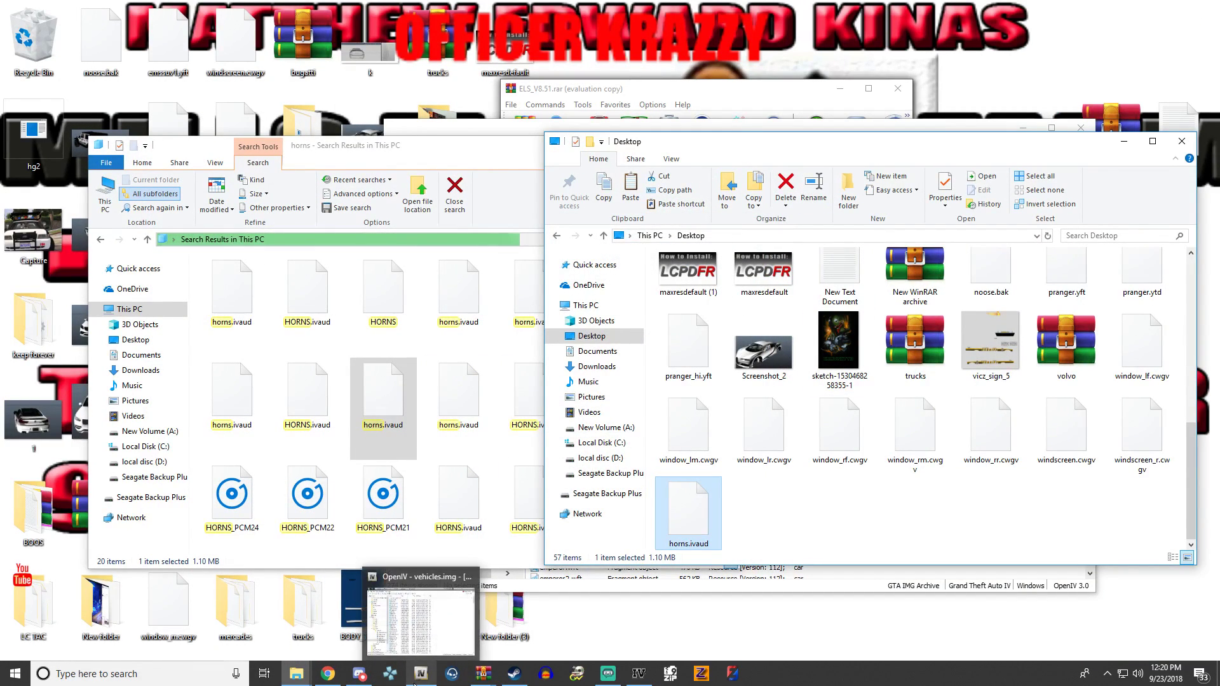
- Switch to OpenIV, open componentpeds.img from the cdimages folder, and close the horns search results window
click(421, 673)
click(481, 440)
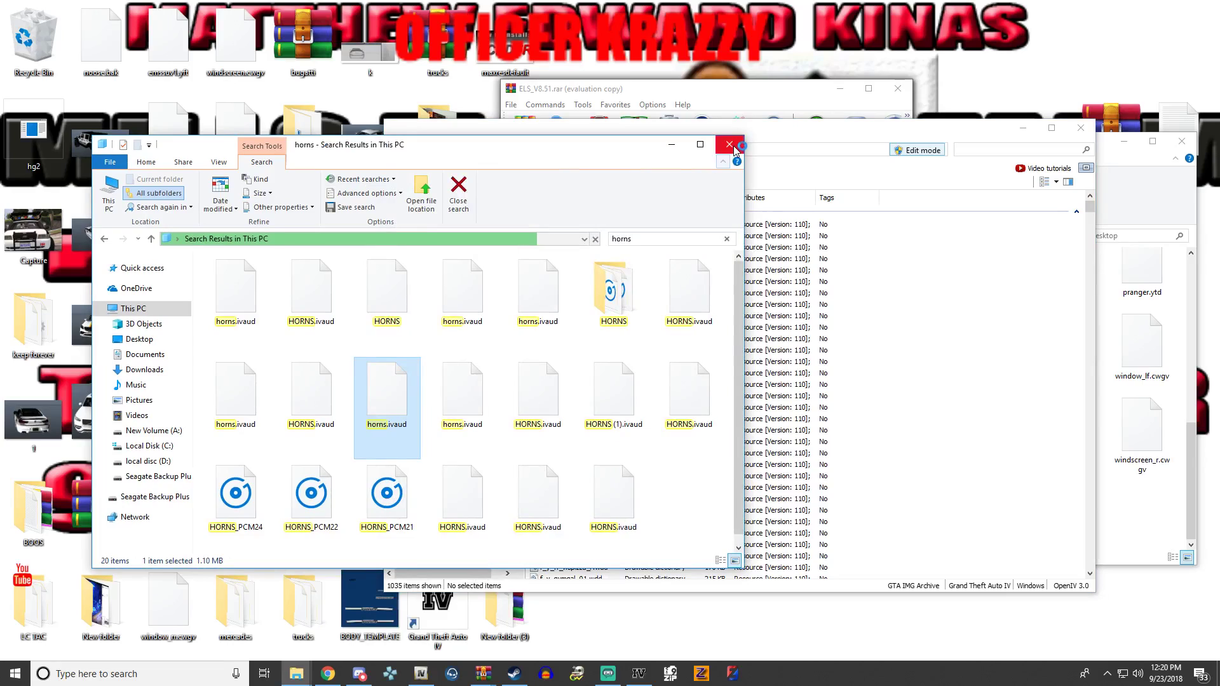
click(725, 145)
- Open the Desktop folder "gta iv stuff" in a new File Explorer window and select the three m_y_cop_traffic files
right_click(305, 681)
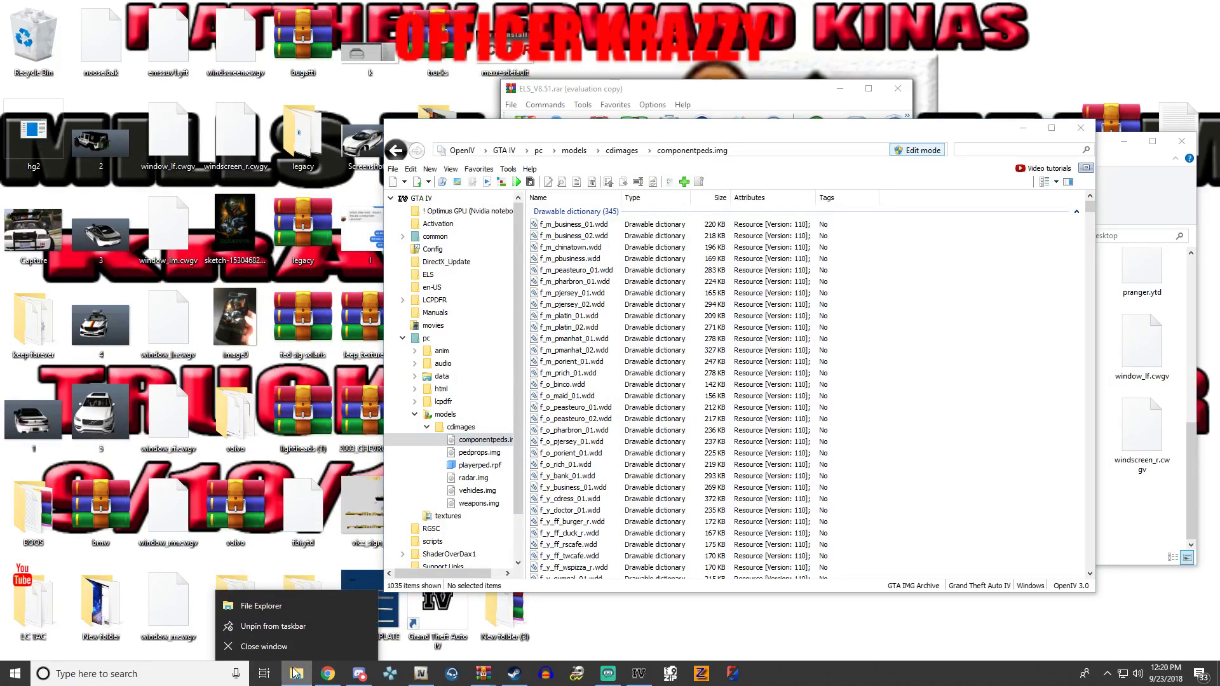
click(281, 600)
click(139, 339)
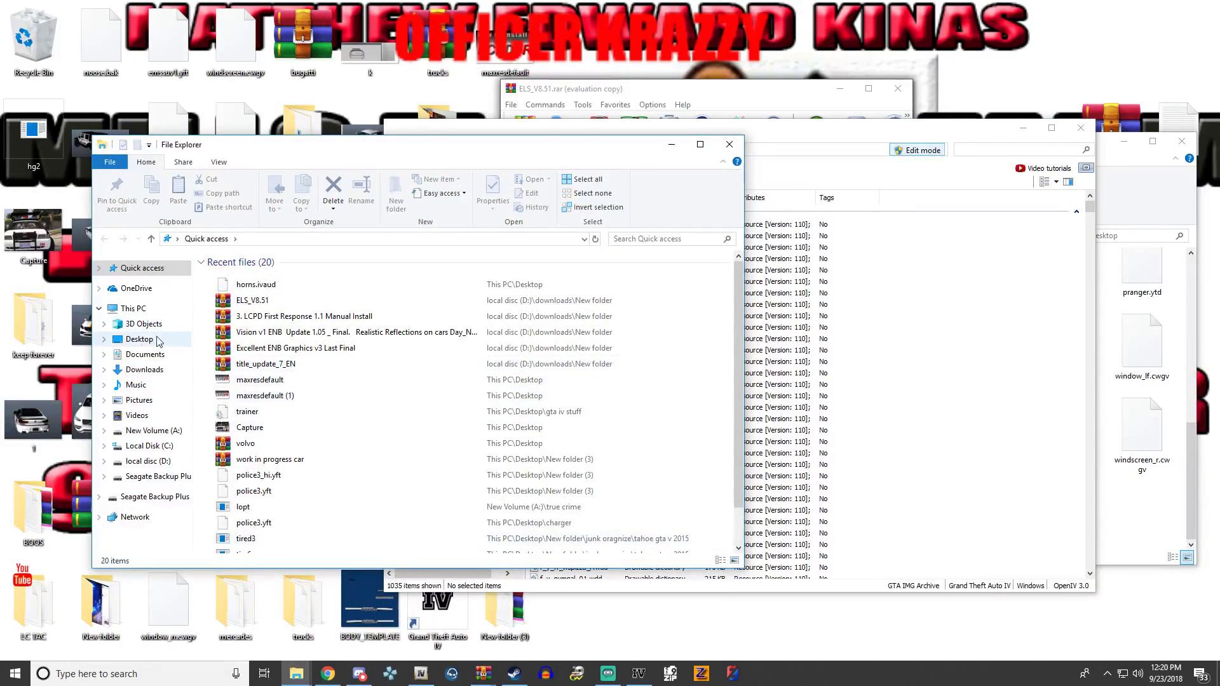
double_click(359, 321)
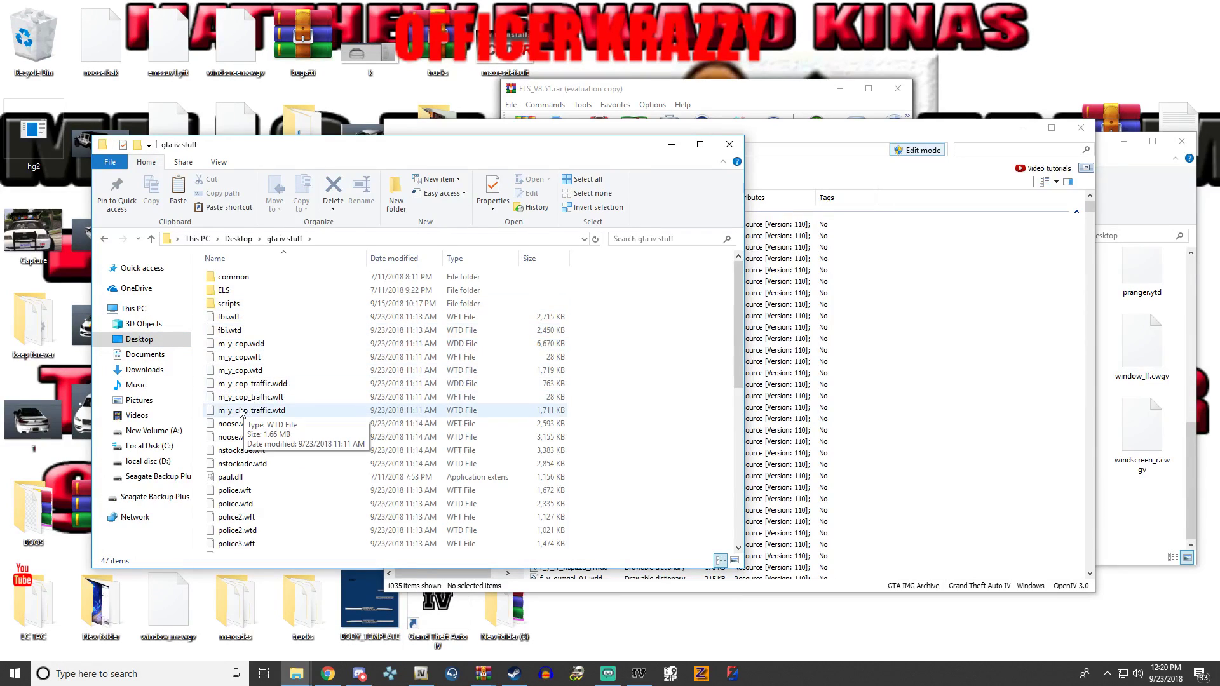
drag(200, 383, 214, 414)
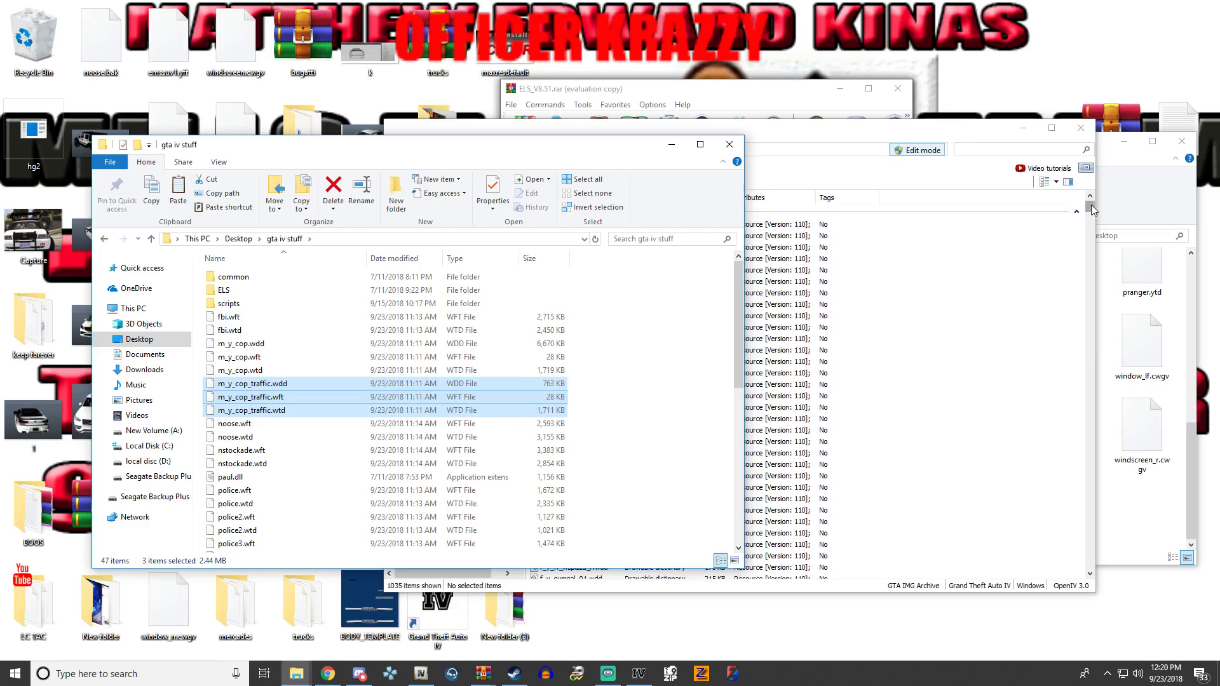
- Filter the contents of componentpeds.img in OpenIV by "m_y_cop"
drag(1089, 204, 1089, 221)
click(991, 149)
text(m_)
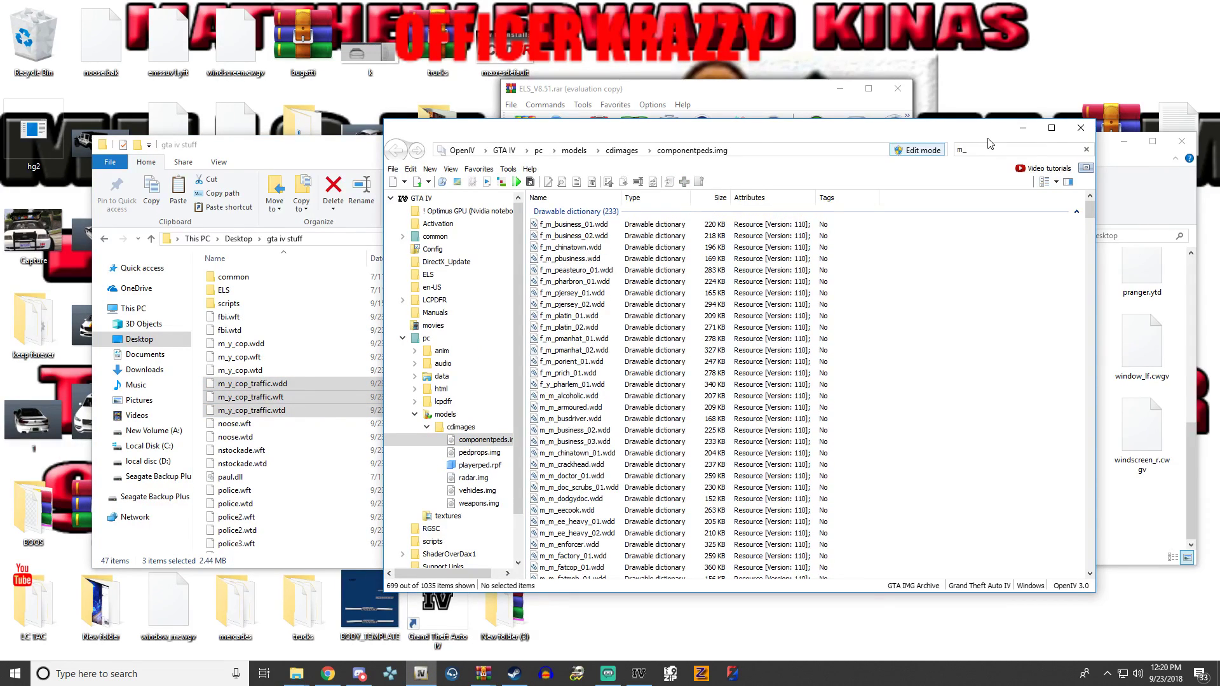
text(y_)
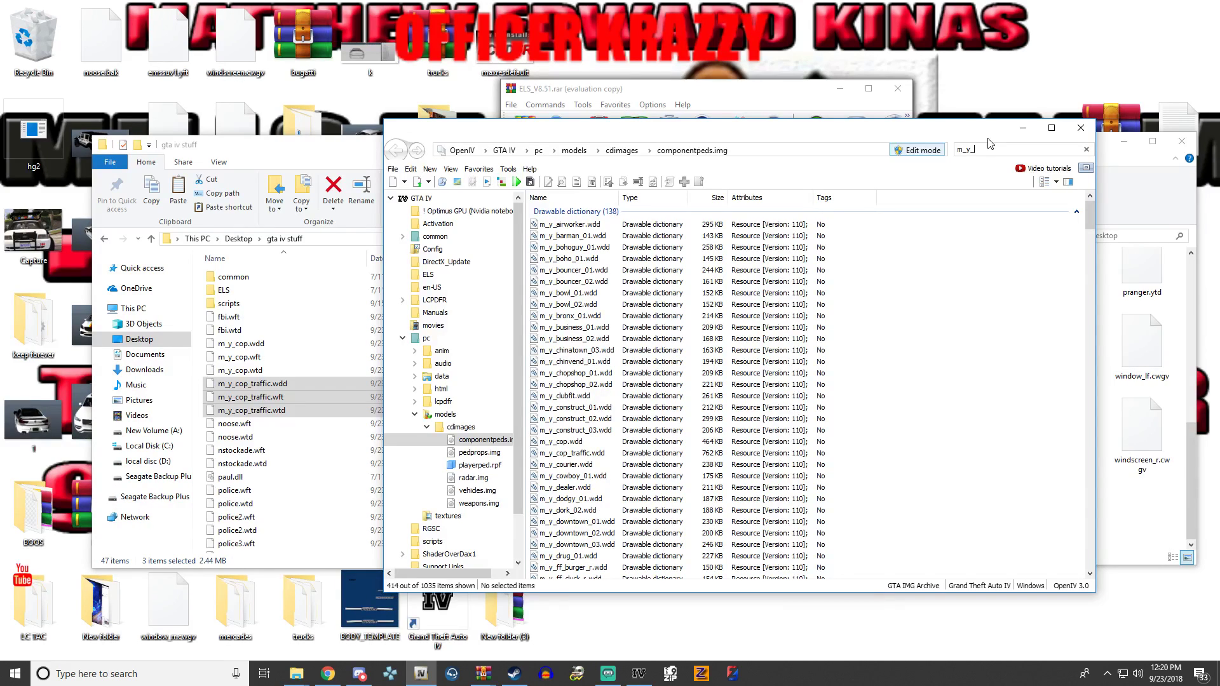
text(cop)
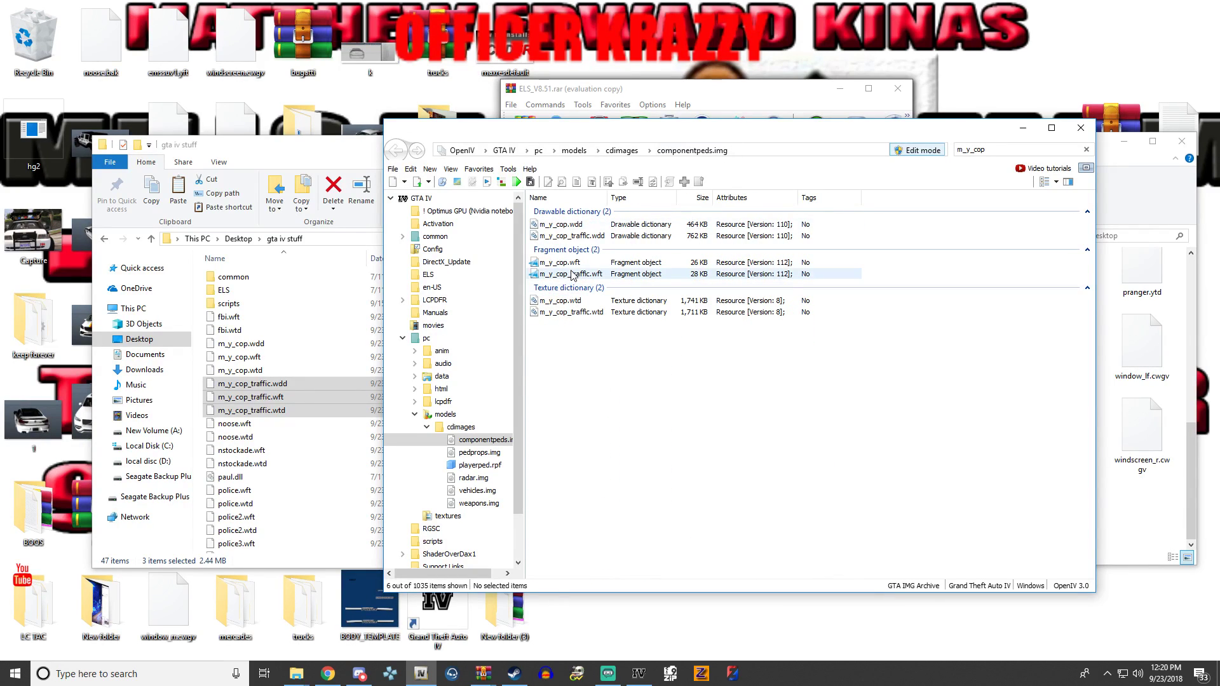
- Preview m_y_cop_traffic.wdd with multiple rendering, adding both lowr parts and all four uppr parts to the displayed head
double_click(571, 236)
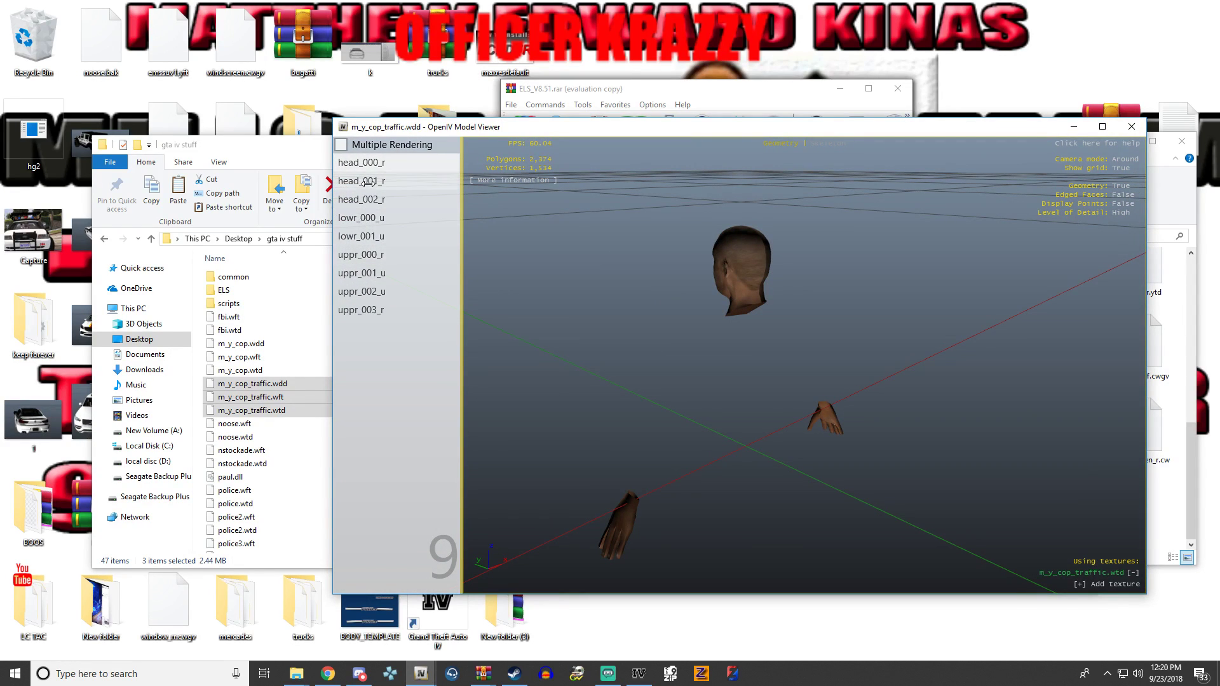
click(341, 145)
click(341, 218)
click(341, 237)
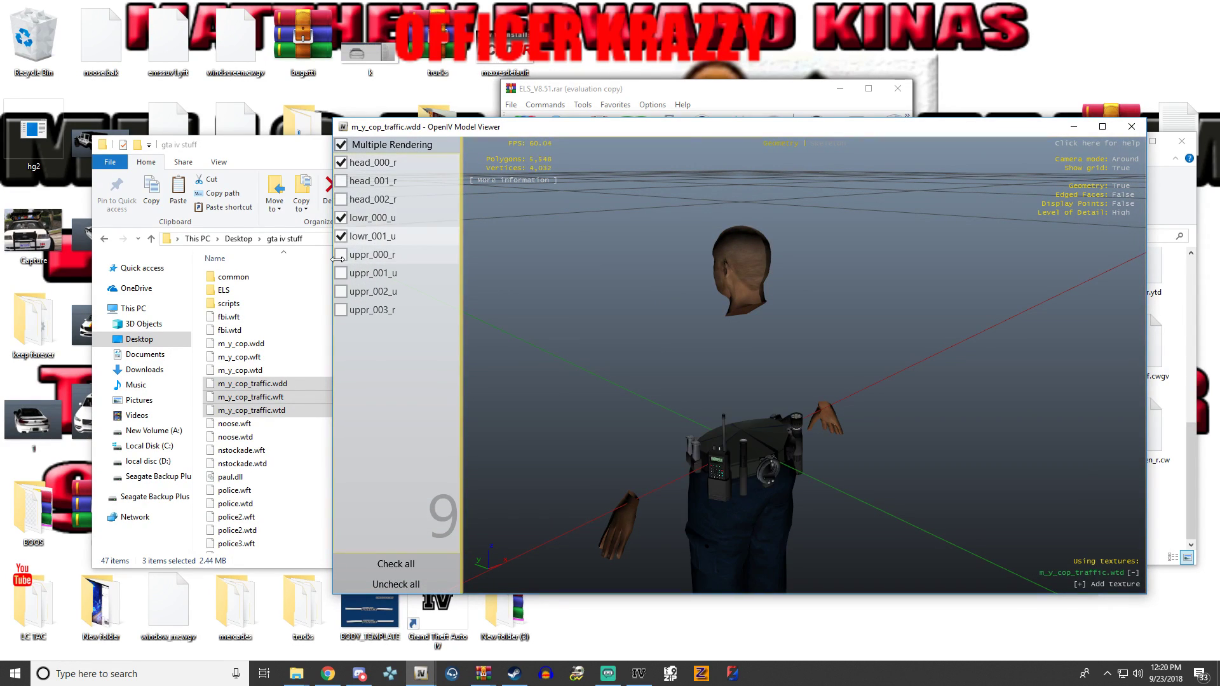
click(338, 256)
click(339, 273)
click(339, 292)
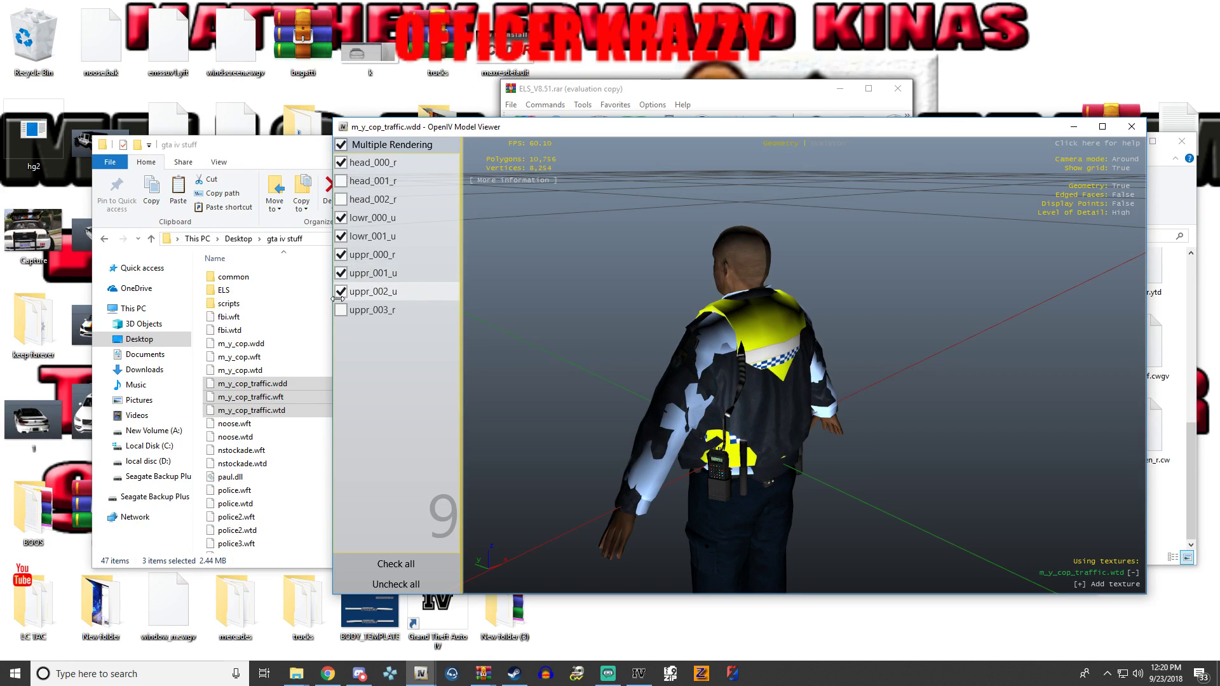
click(339, 310)
- Hide uppr_002_u and uppr_001_u, inspect the officer model from behind, and close the model viewer
click(341, 292)
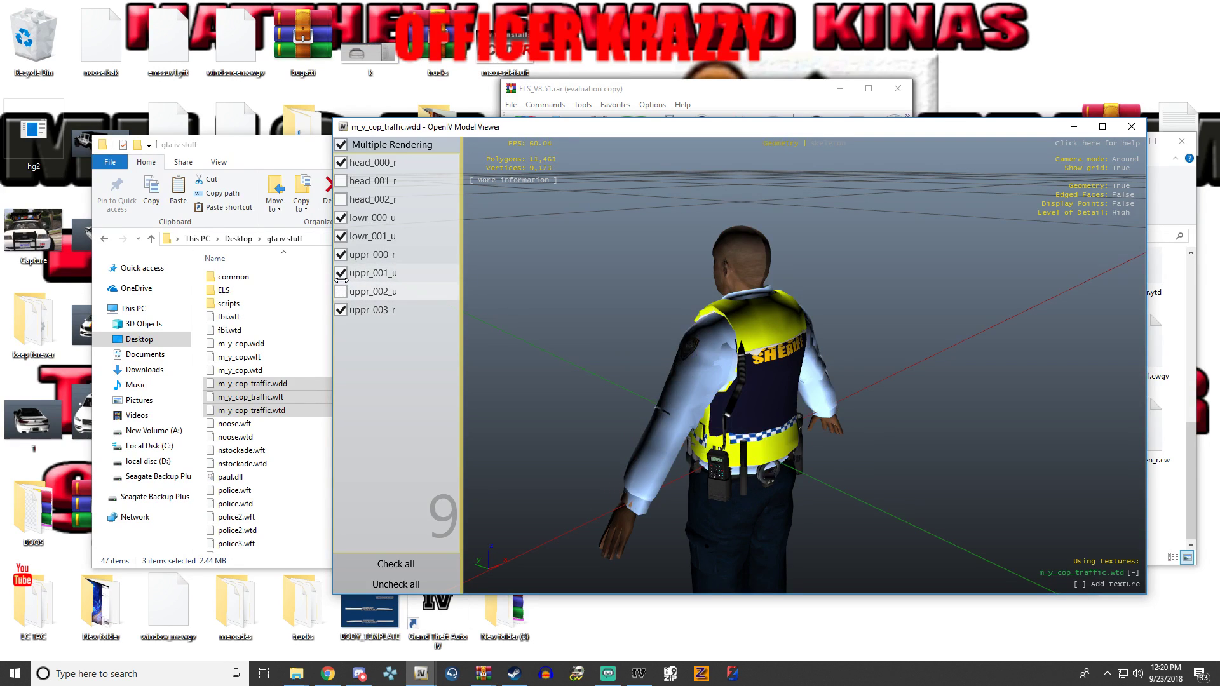
click(341, 273)
drag(766, 362, 582, 388)
drag(707, 375, 724, 452)
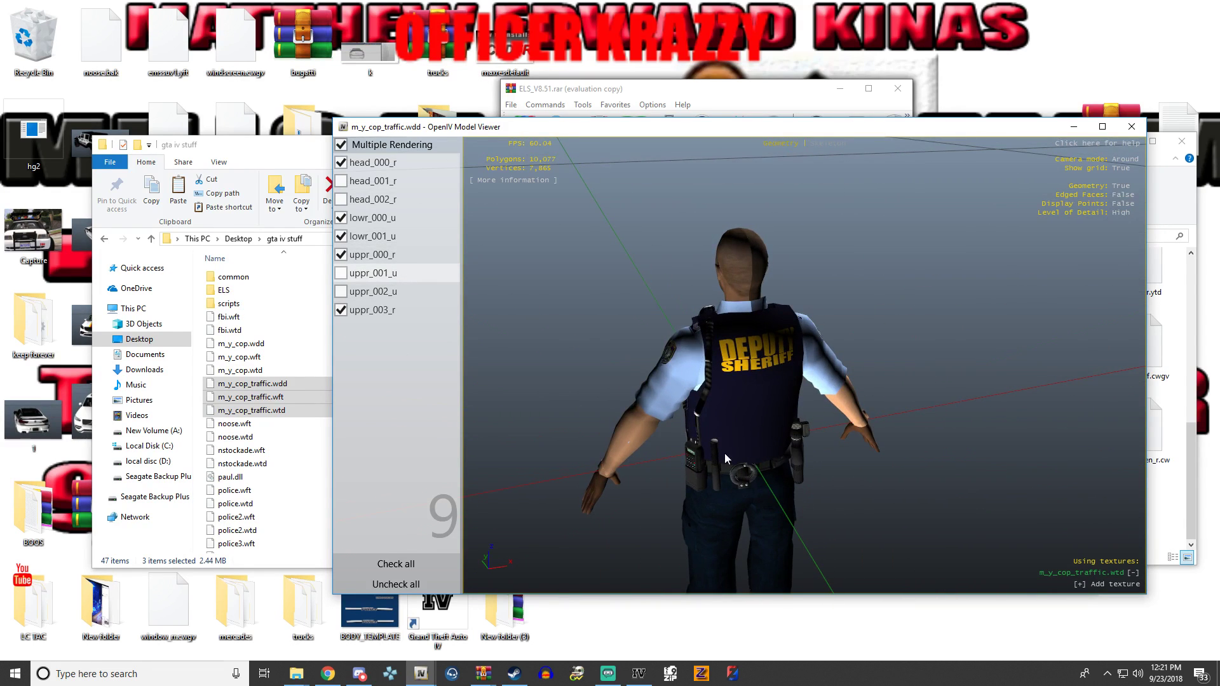
click(1129, 128)
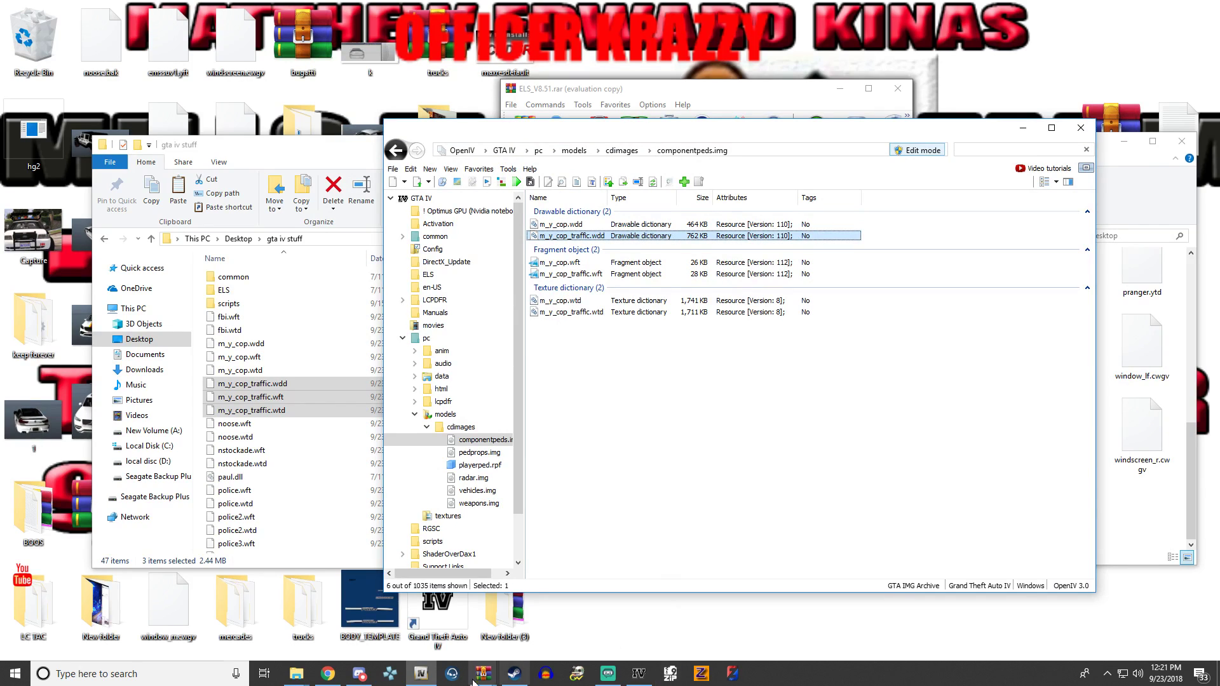
- Launch Grand Theft Auto IV again from the Steam library and minimize Steam
mouse_move(515, 674)
click(459, 615)
click(203, 129)
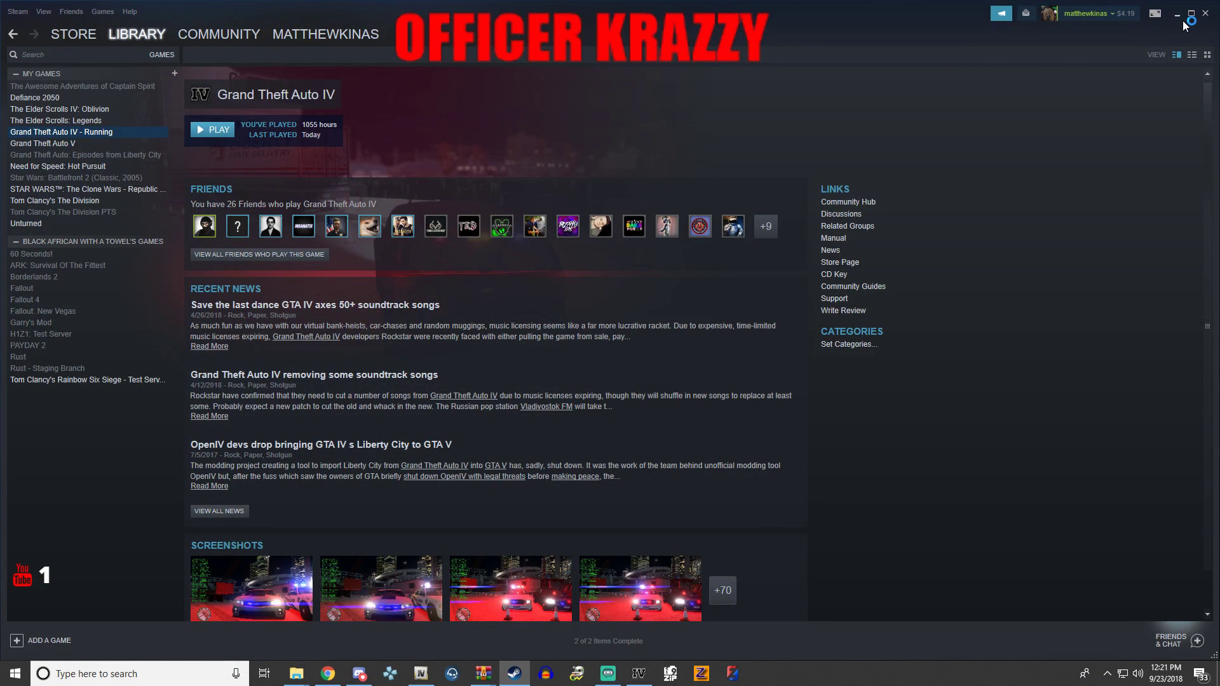
click(1177, 14)
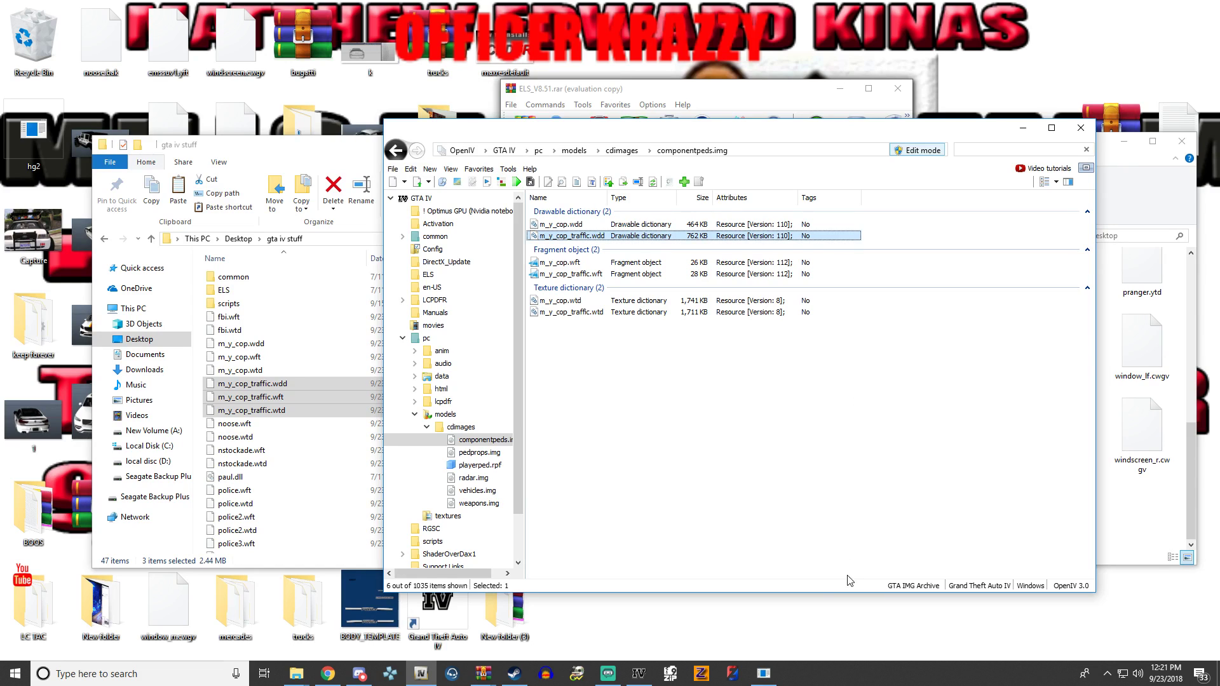
click(738, 427)
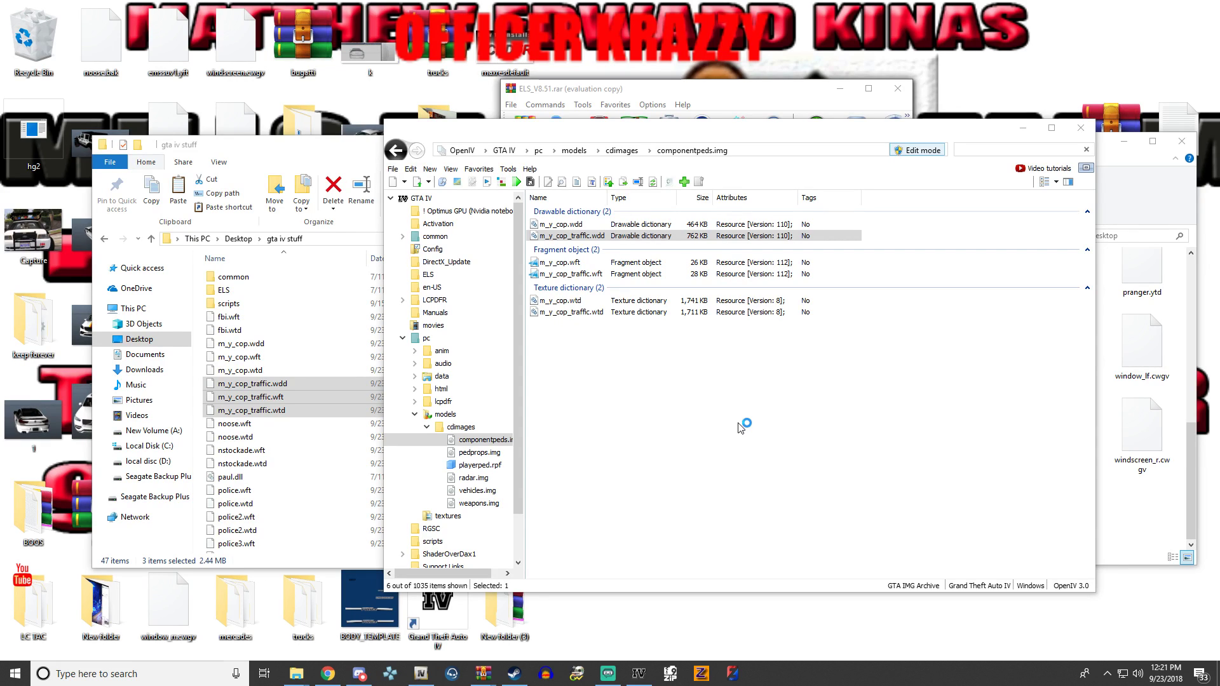
- Open resident.rpf in SparkIV, view the audio files in its RESIDENT folder, and close both SparkIV windows
click(638, 681)
double_click(572, 419)
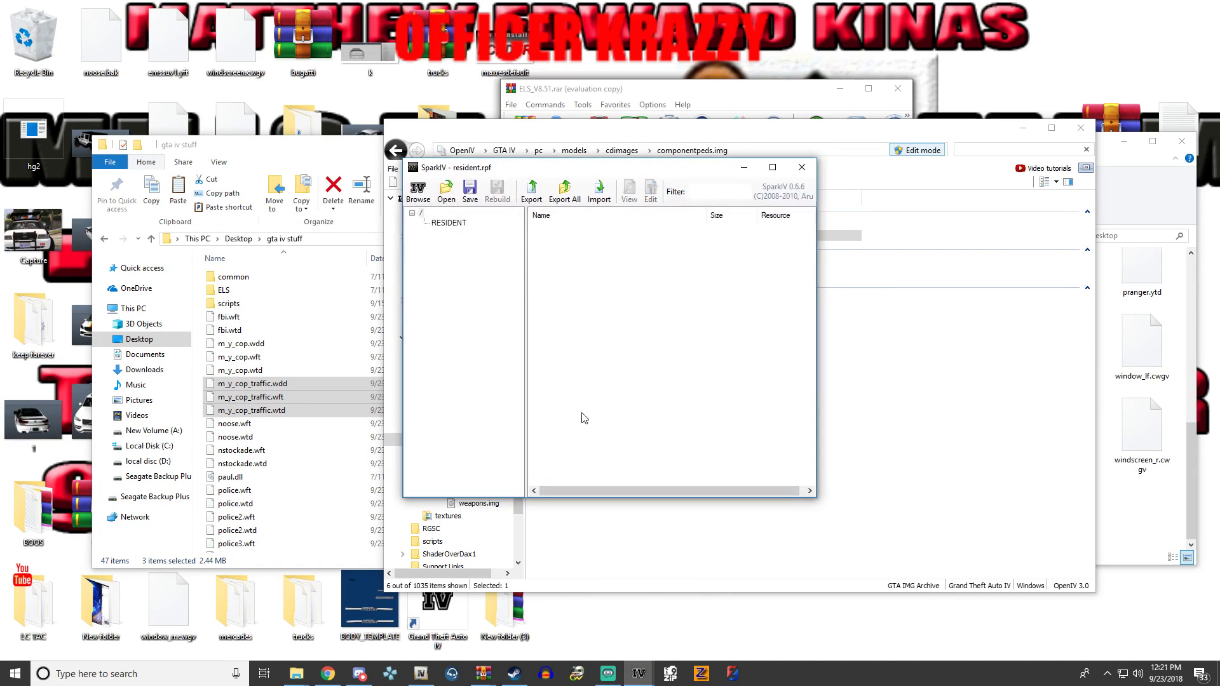
click(445, 223)
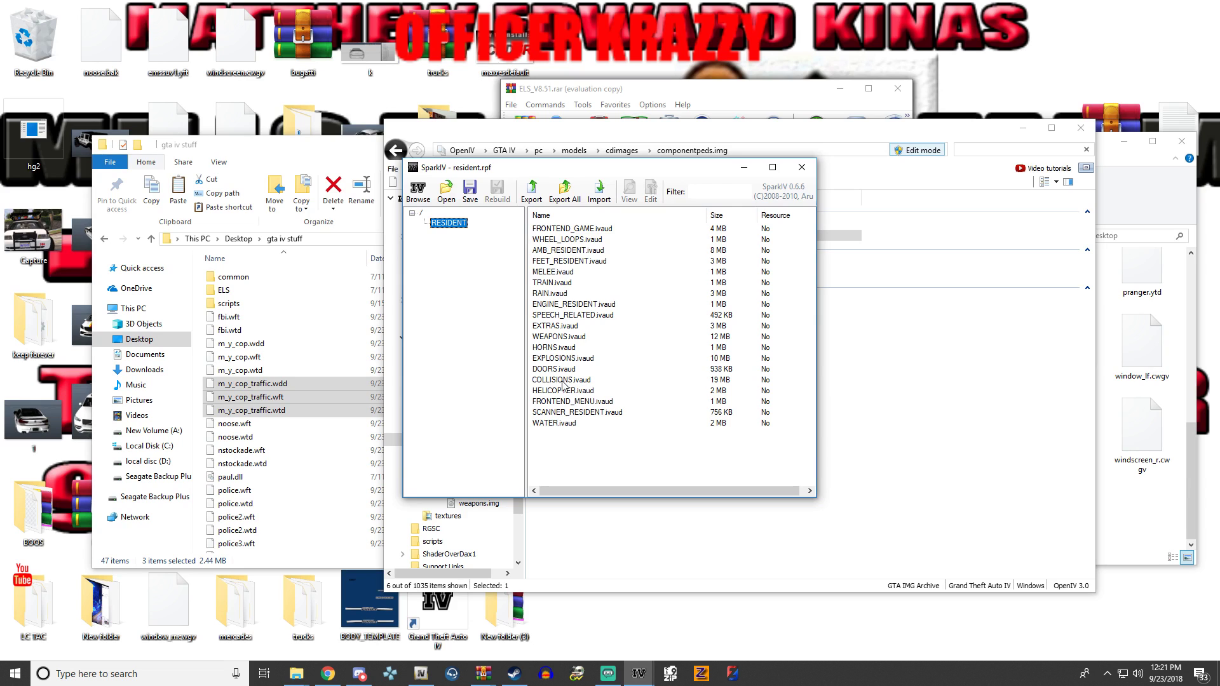
click(801, 167)
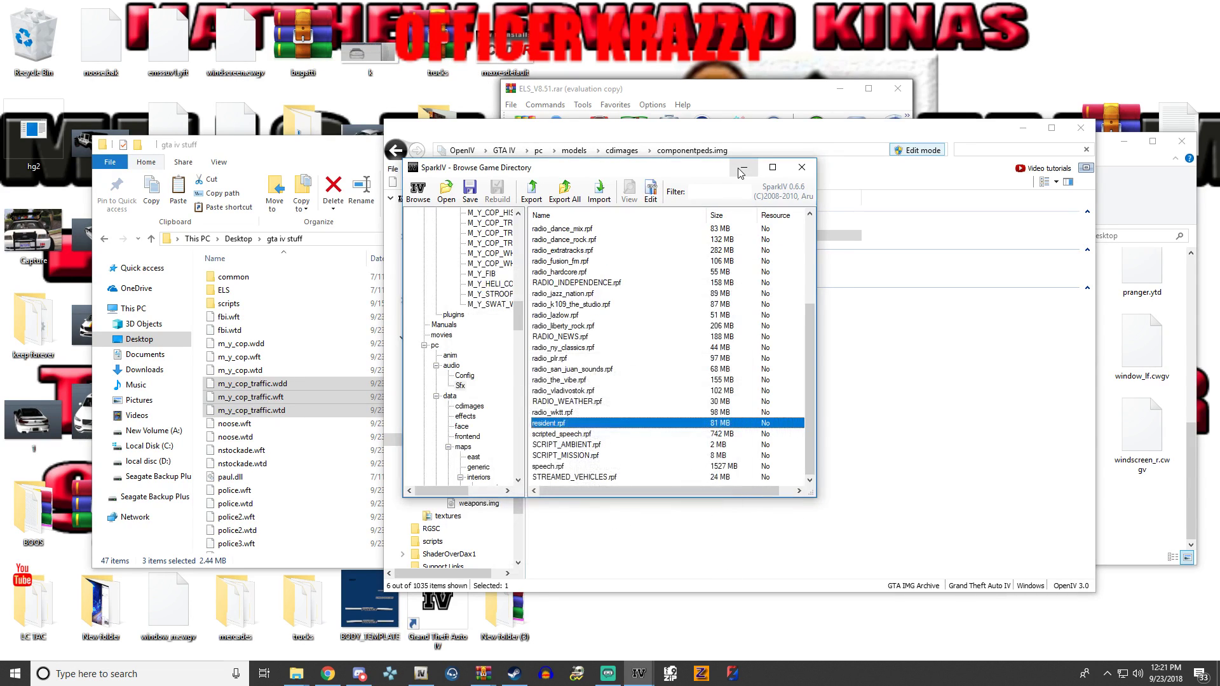
click(802, 167)
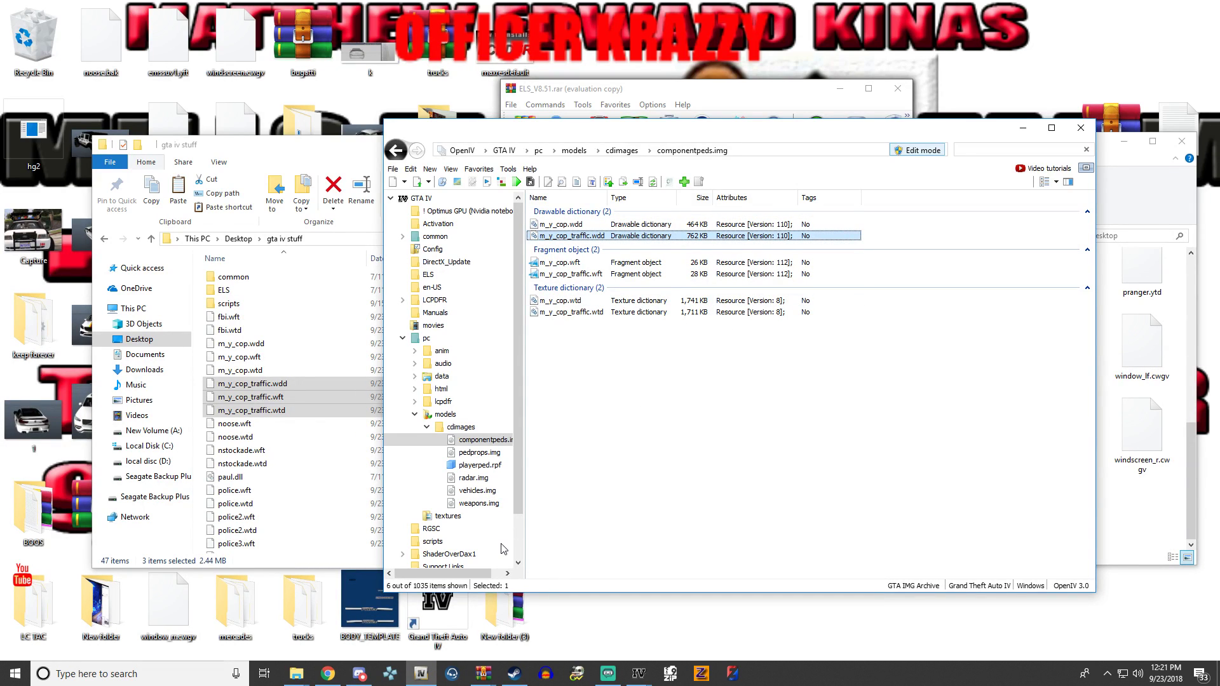
click(315, 147)
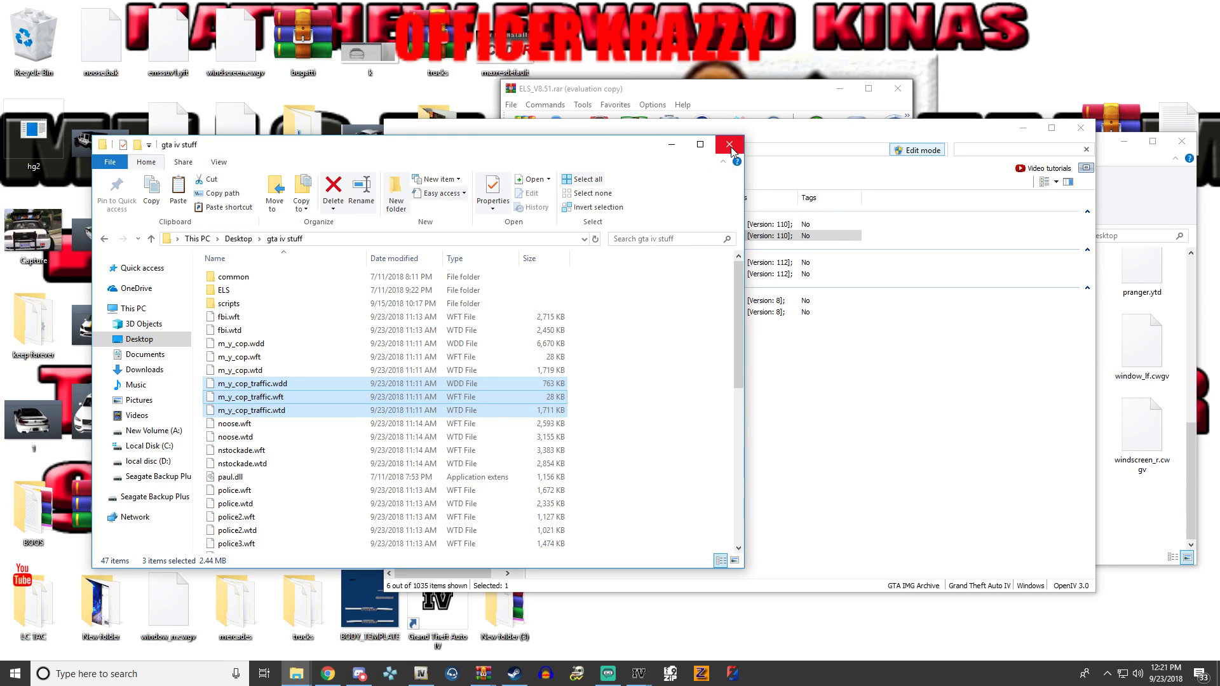
drag(947, 132, 913, 140)
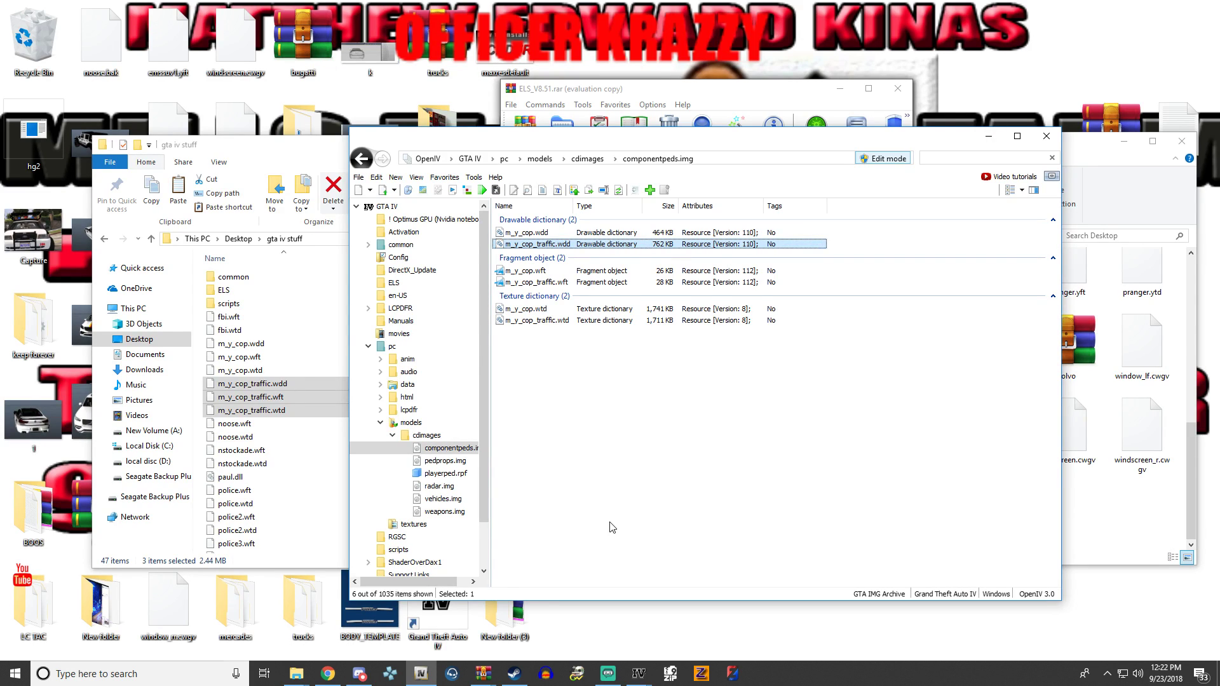
mouse_move(334, 678)
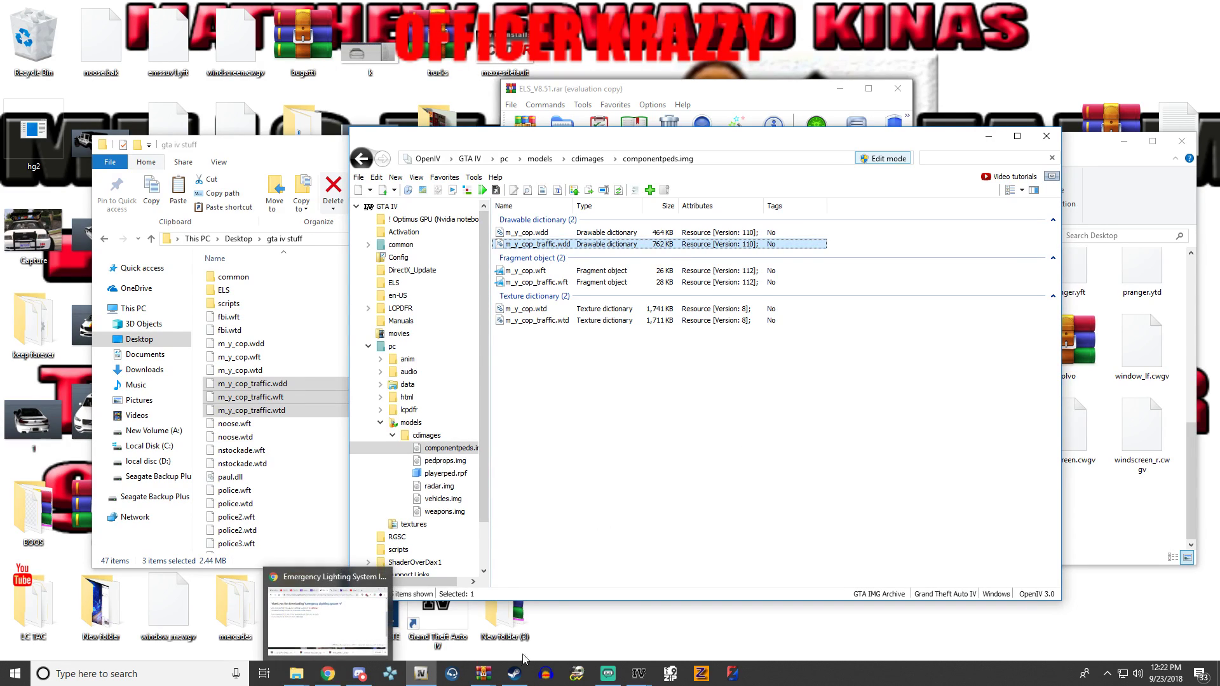